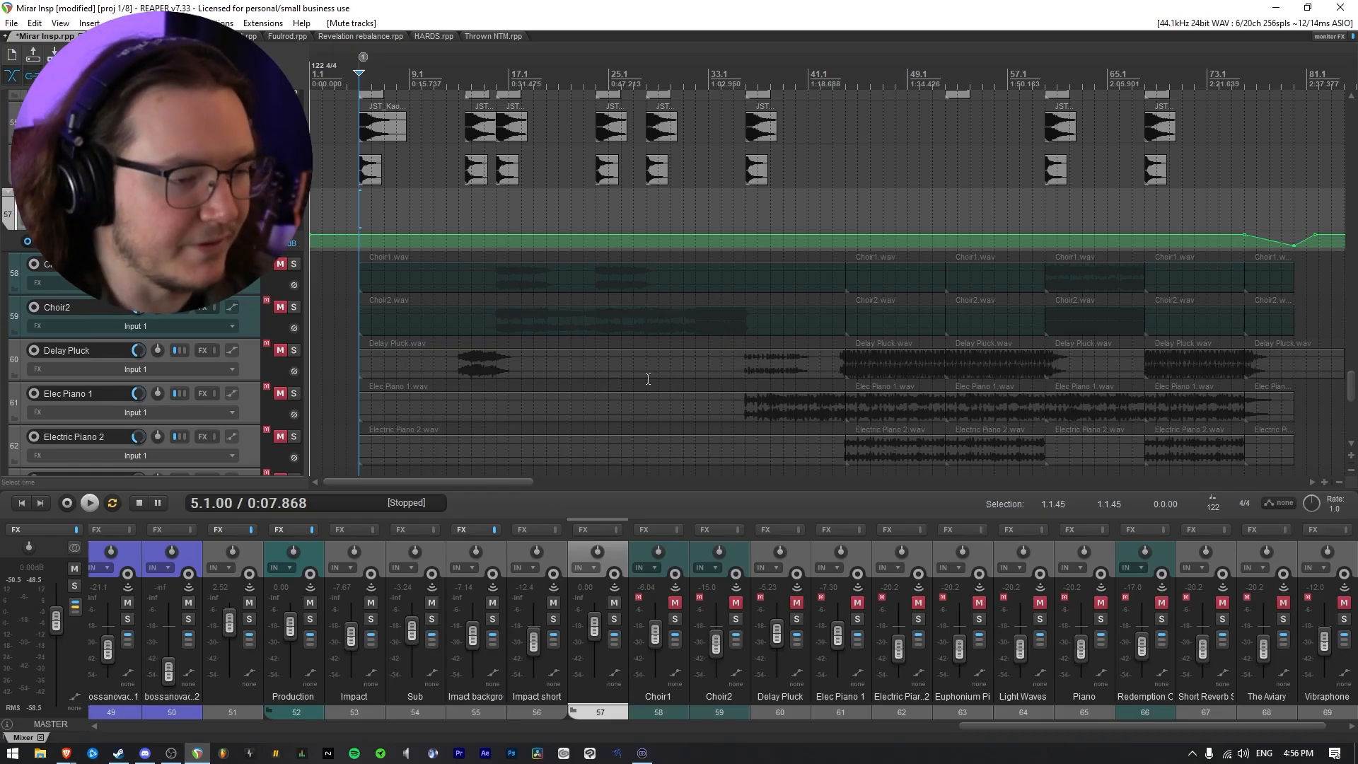
# Unmute the Choir1 track and play the arrangement from bar 15
pyautogui.click(500, 218)
pyautogui.scroll(2, 653, 352)
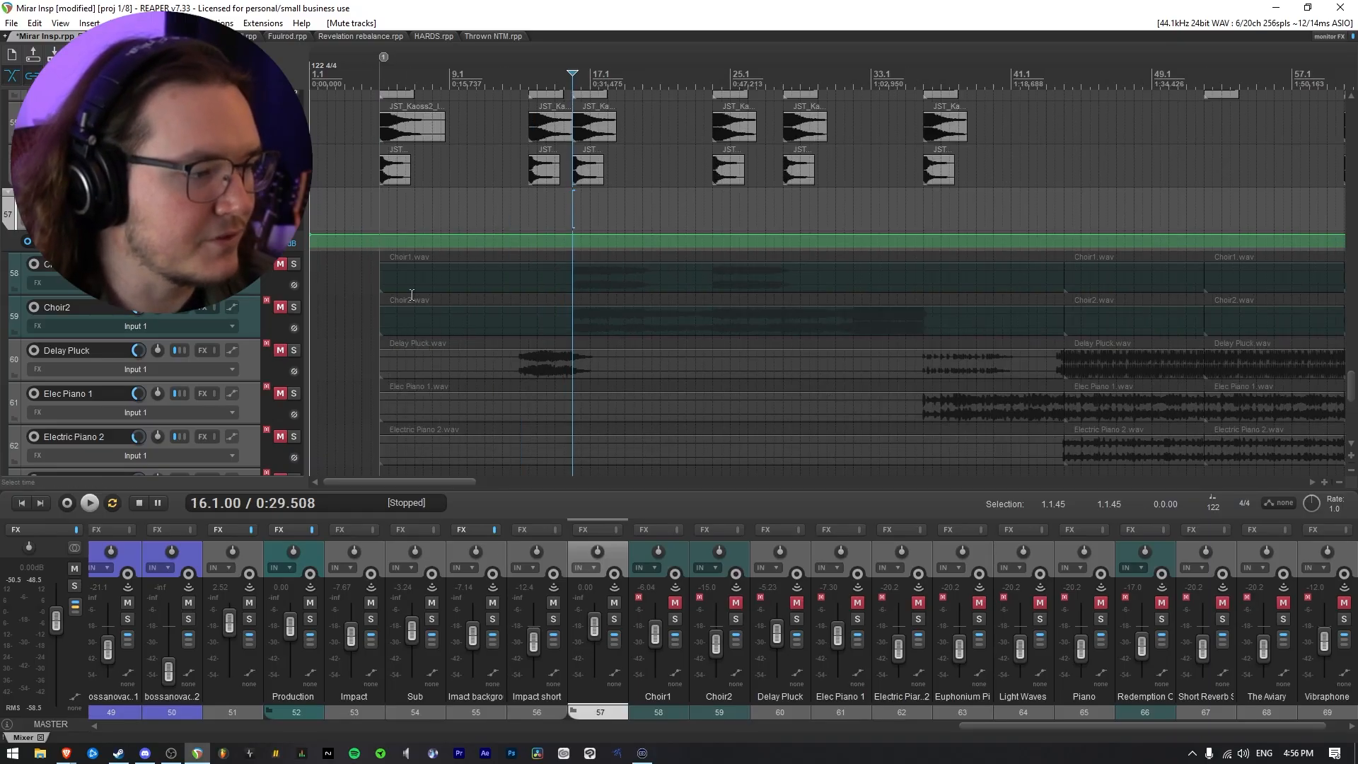
pyautogui.click(281, 264)
pyautogui.scroll(3, 727, 328)
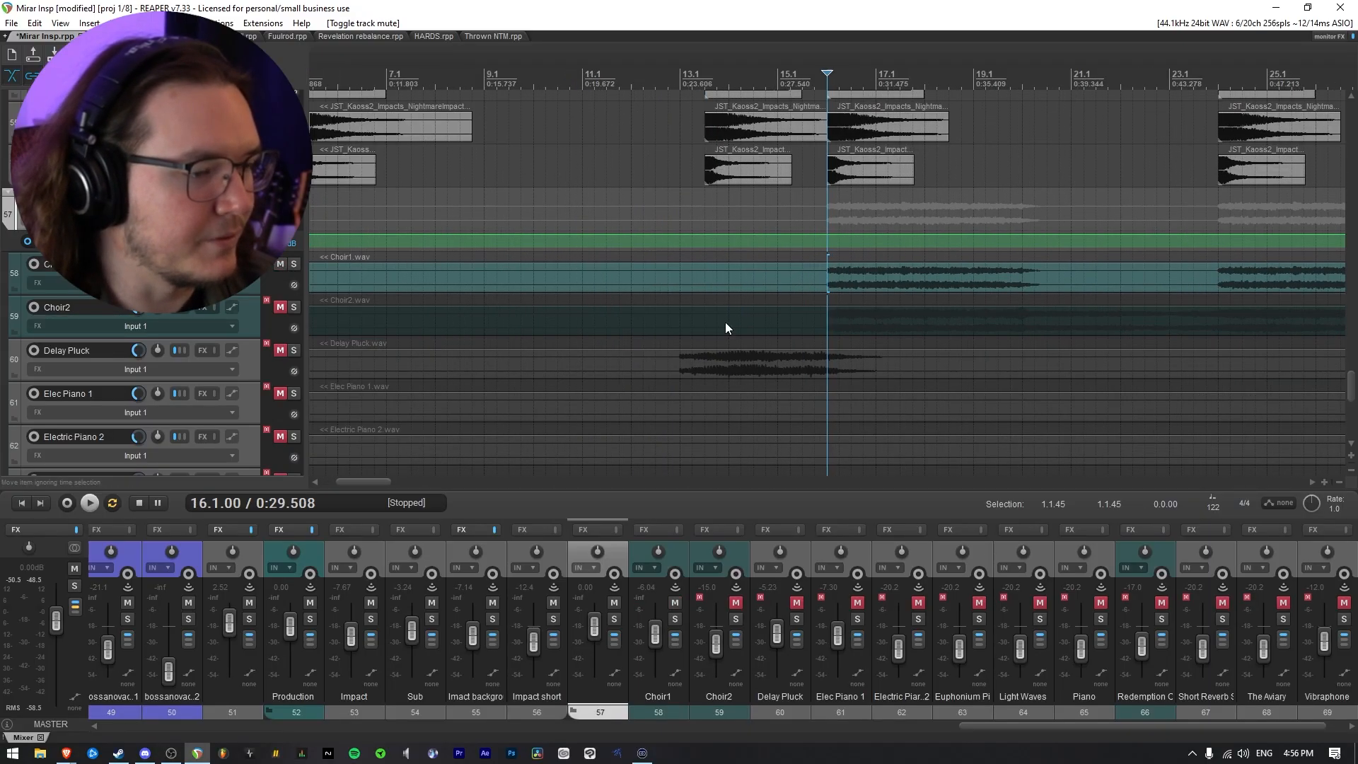
pyautogui.click(790, 202)
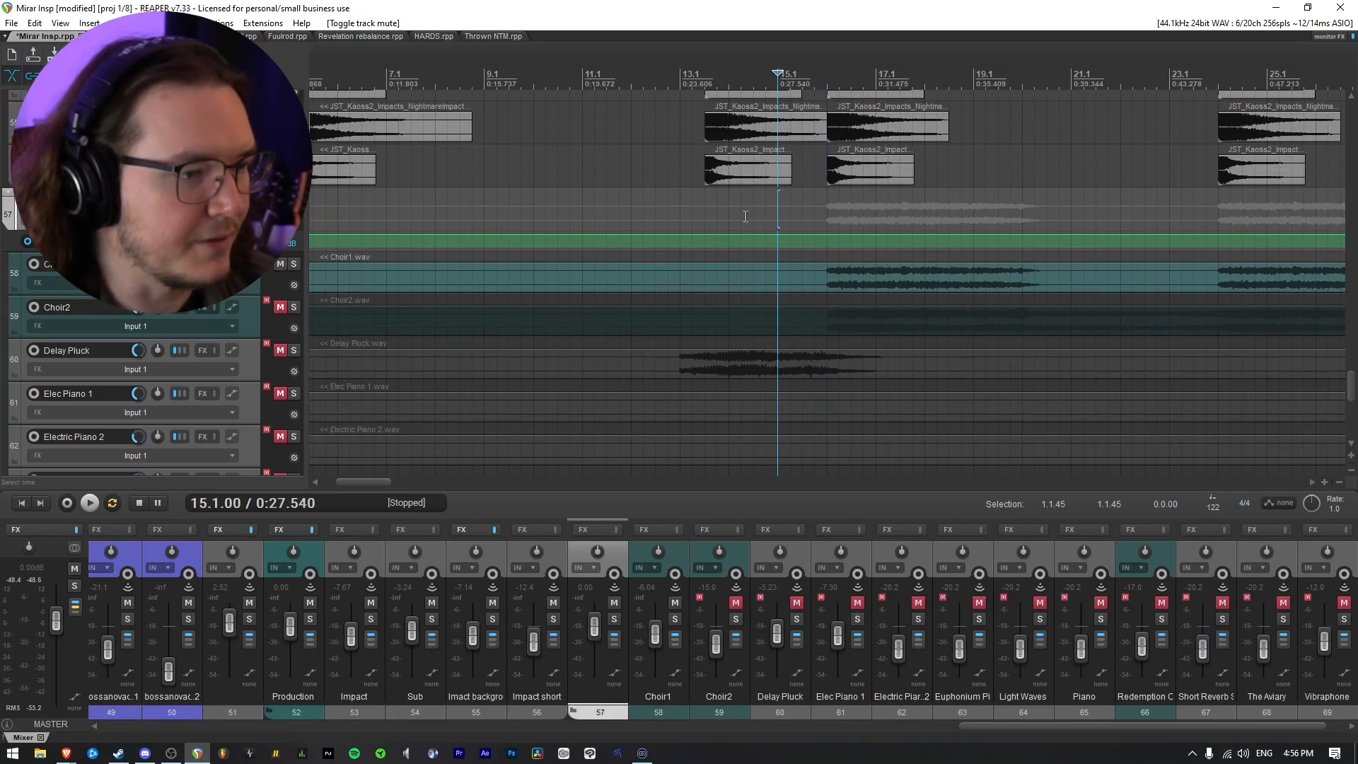
pyautogui.press('space')
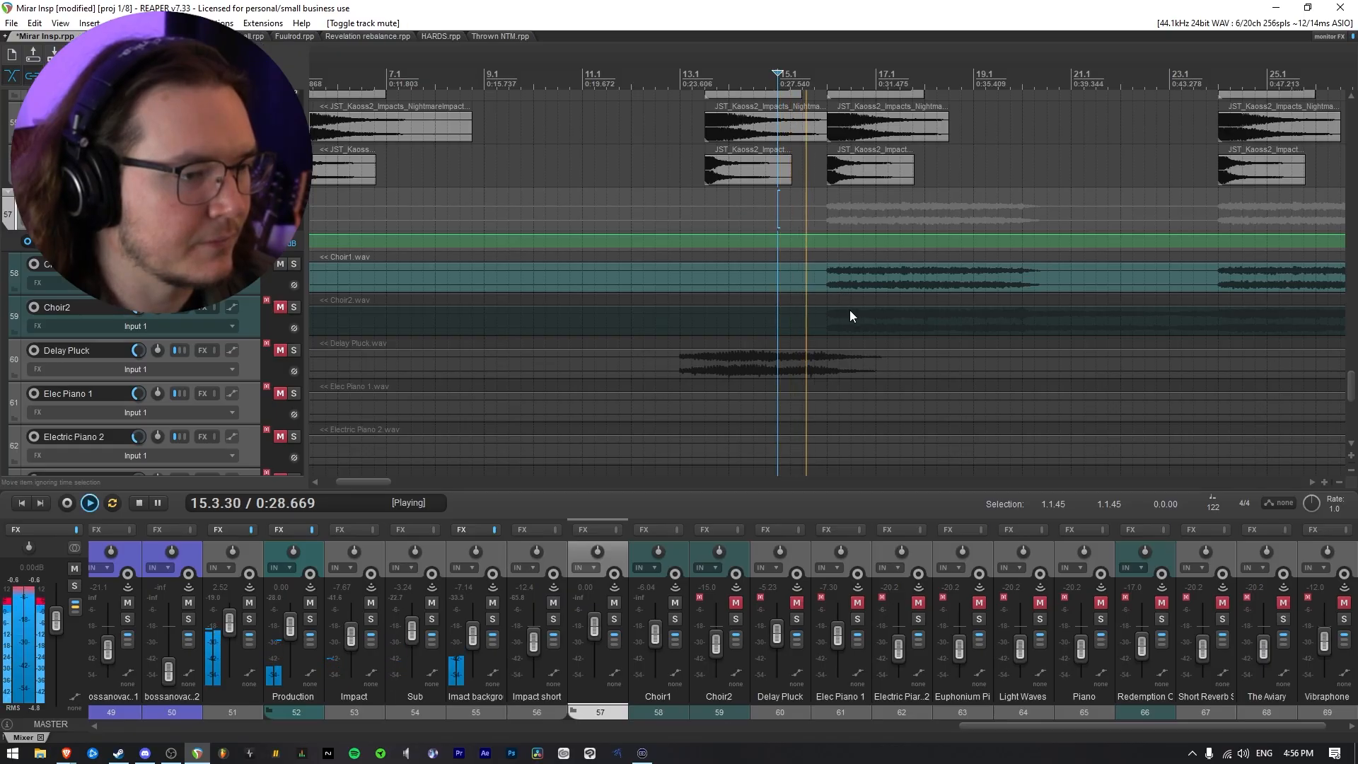
pyautogui.scroll(-2, 766, 311)
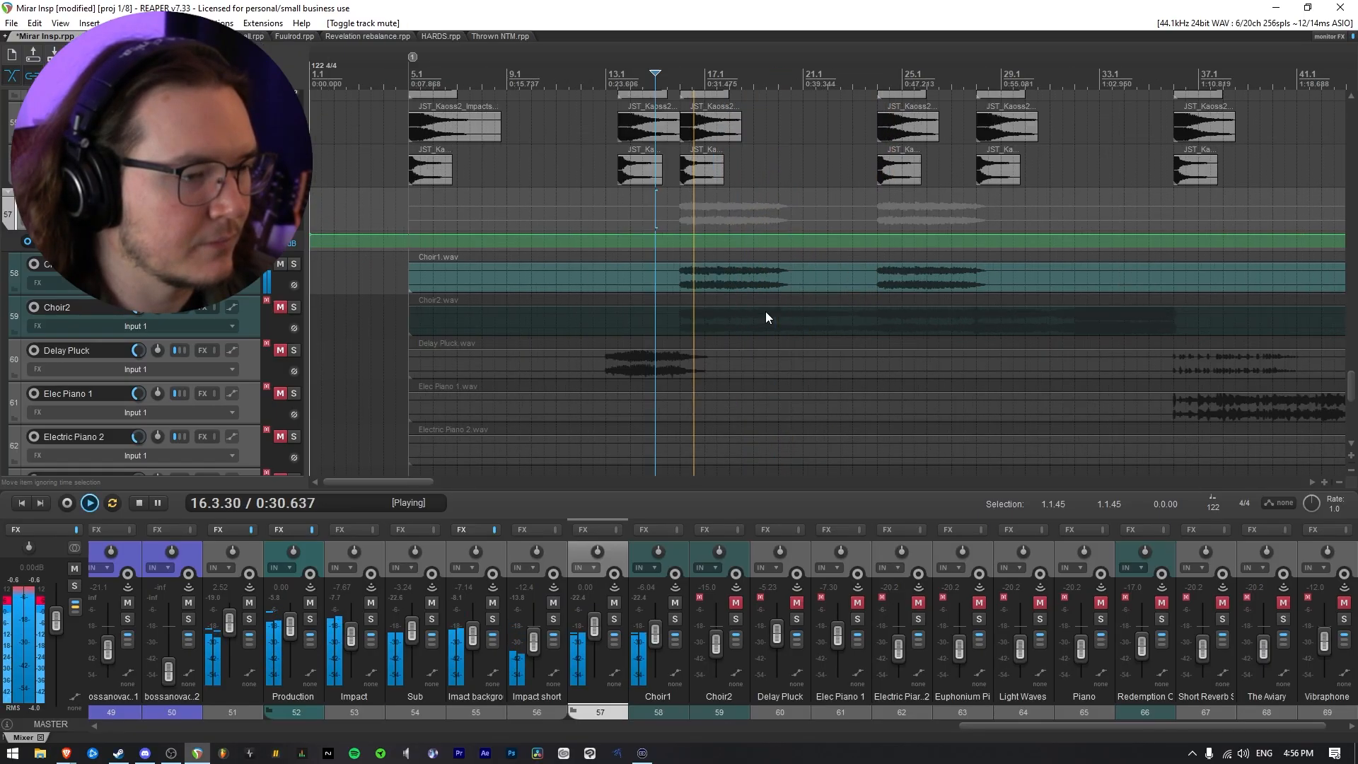
# Solo Choir1 briefly during playback to hear it alone, and return to the full mix
pyautogui.click(298, 262)
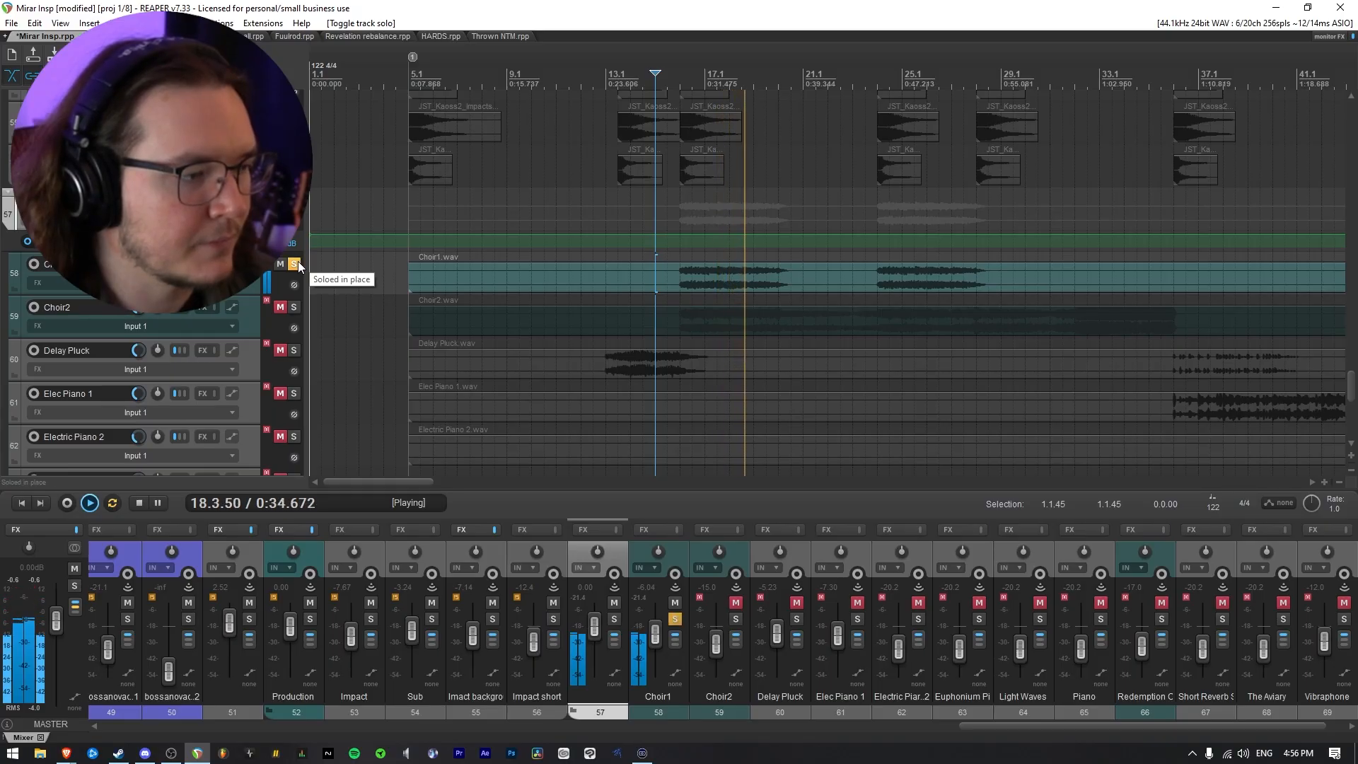
pyautogui.click(298, 262)
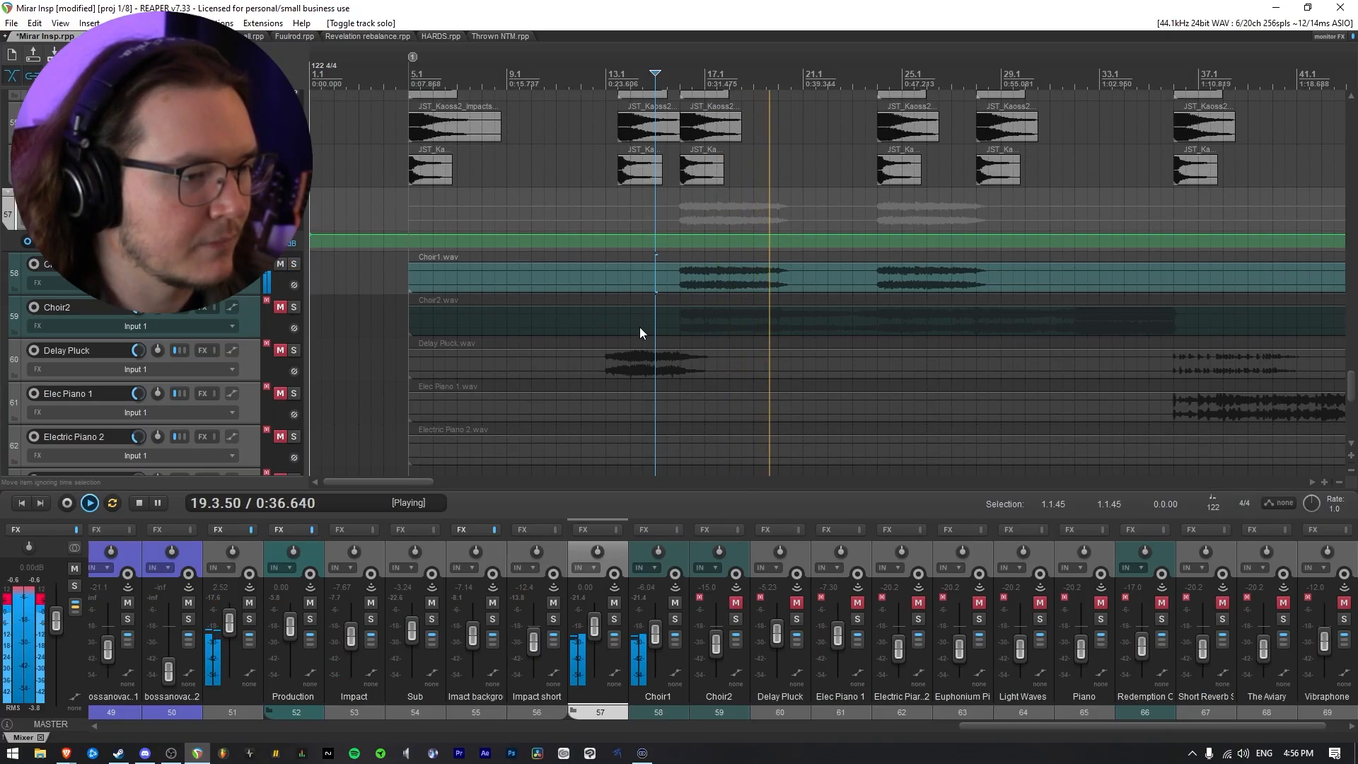
pyautogui.scroll(-4, 695, 330)
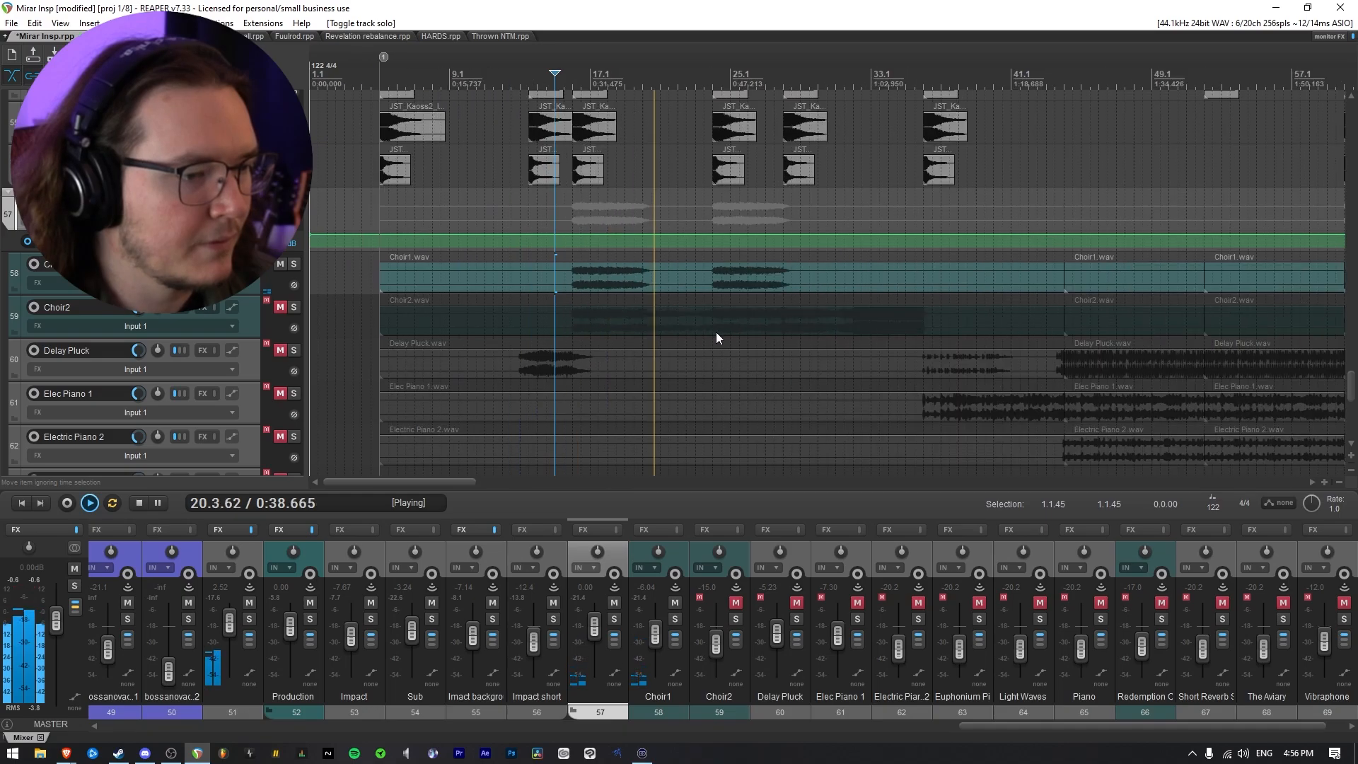
# Replay from about bar 23 and set the Choir1 track volume to -2.51 dB during playback
pyautogui.click(704, 221)
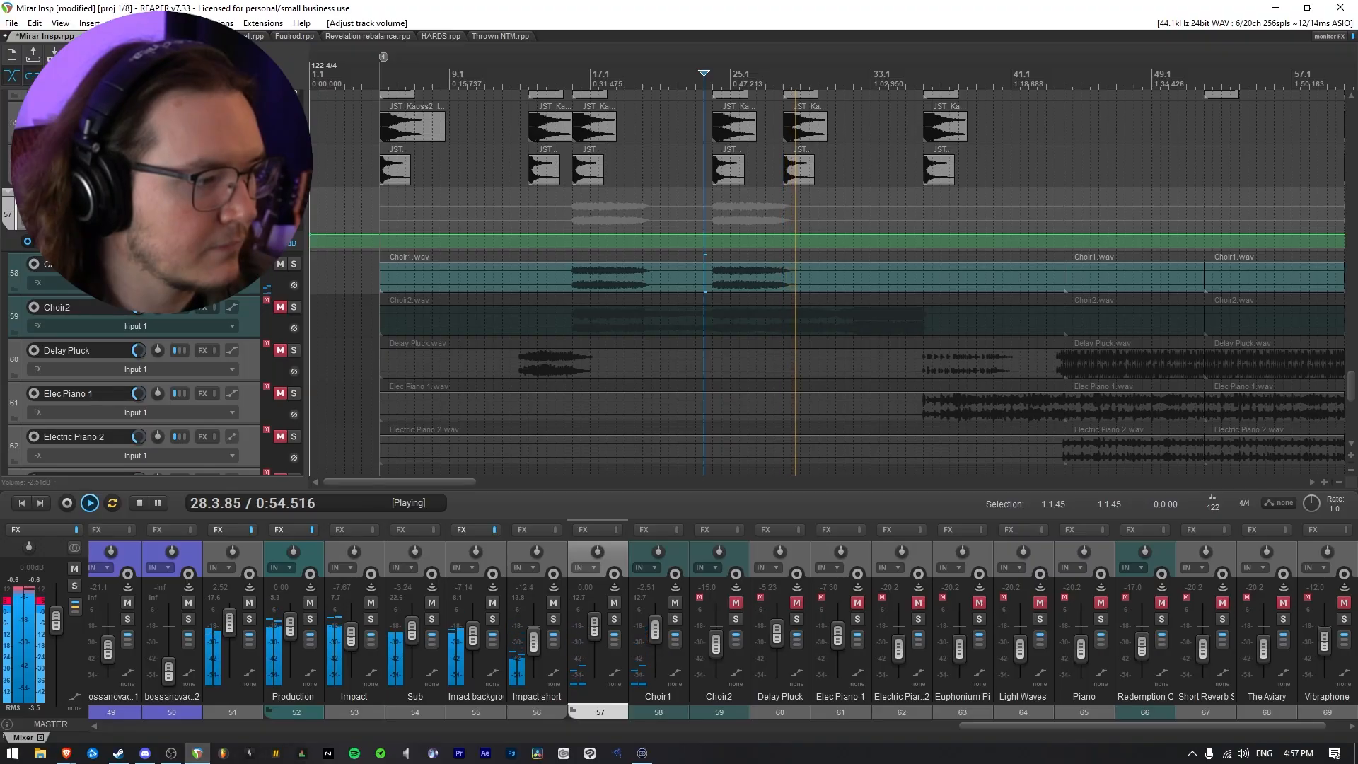
pyautogui.press('space')
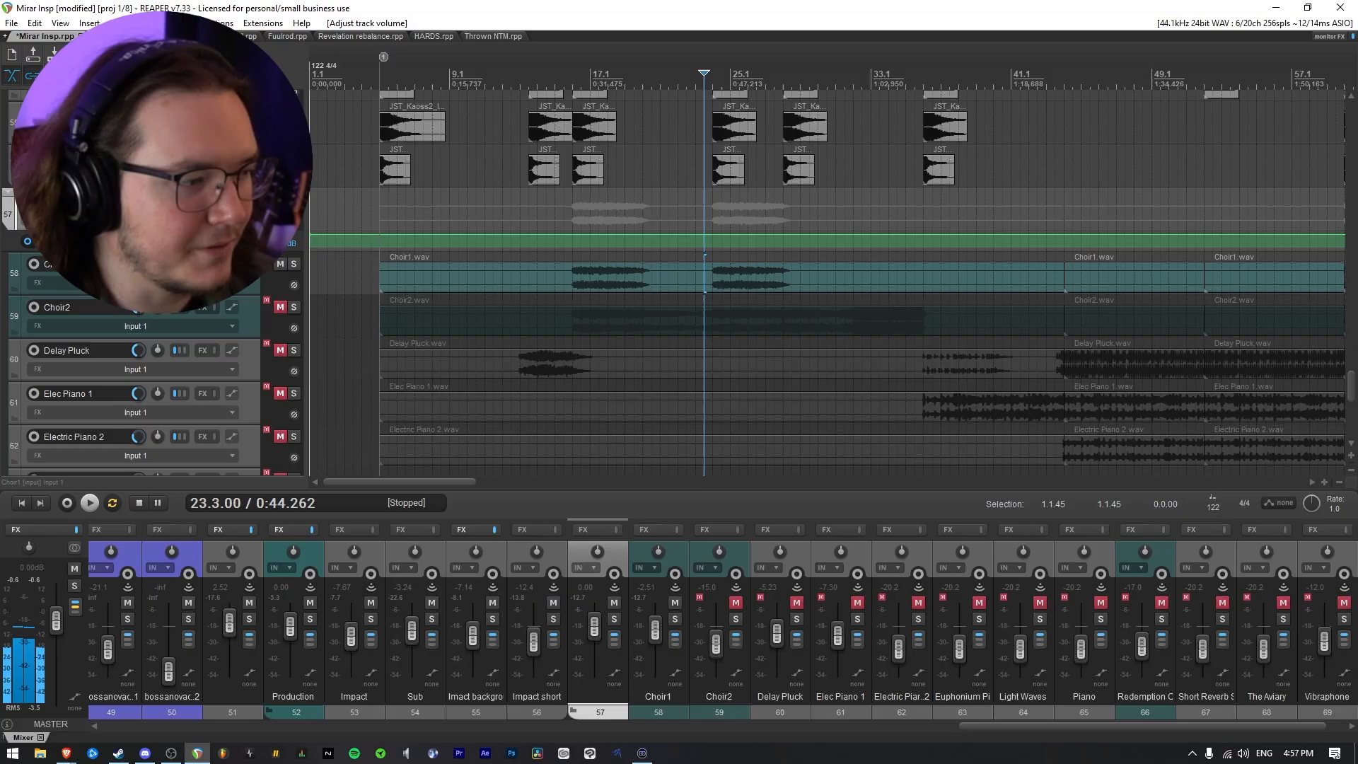
# Locate the Choir1 part starting at bar 60 and play it soloed
pyautogui.scroll(-3, 711, 270)
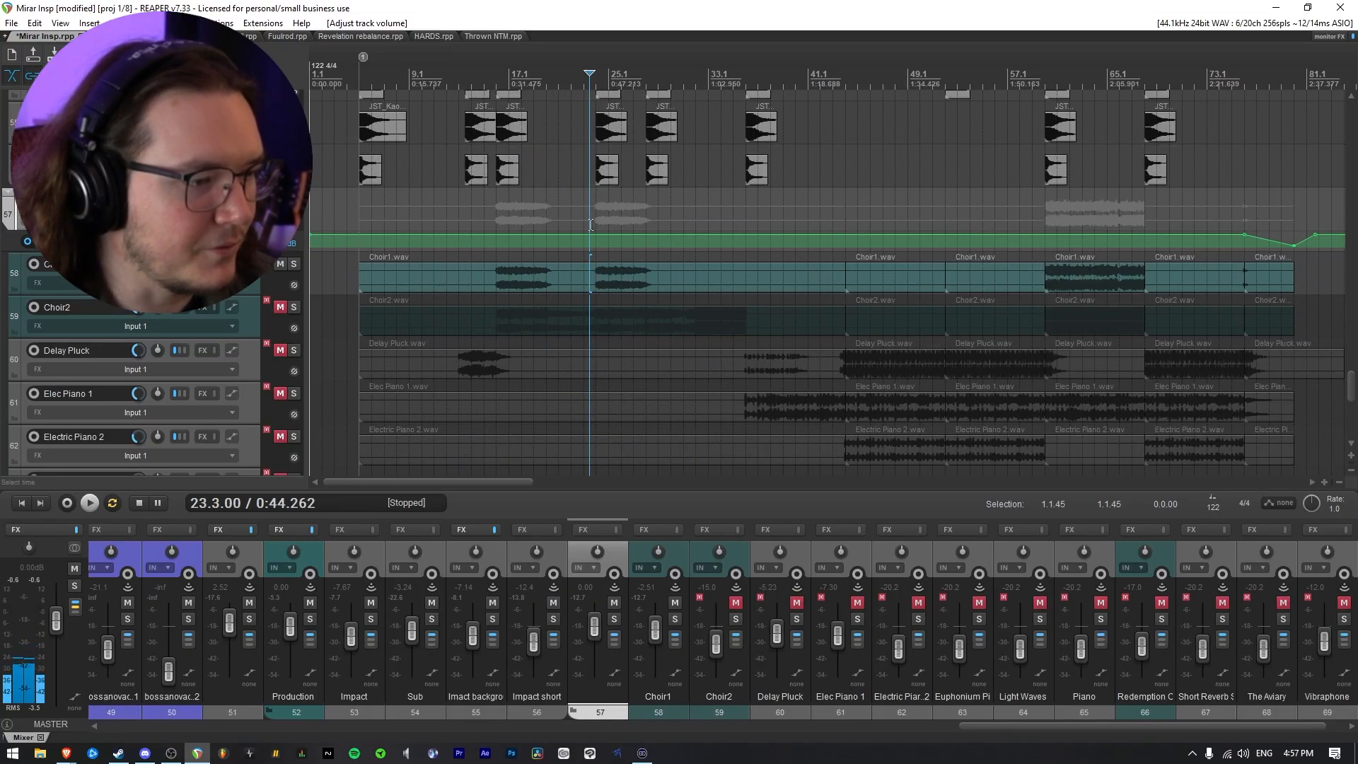
pyautogui.click(500, 217)
pyautogui.scroll(2, 799, 286)
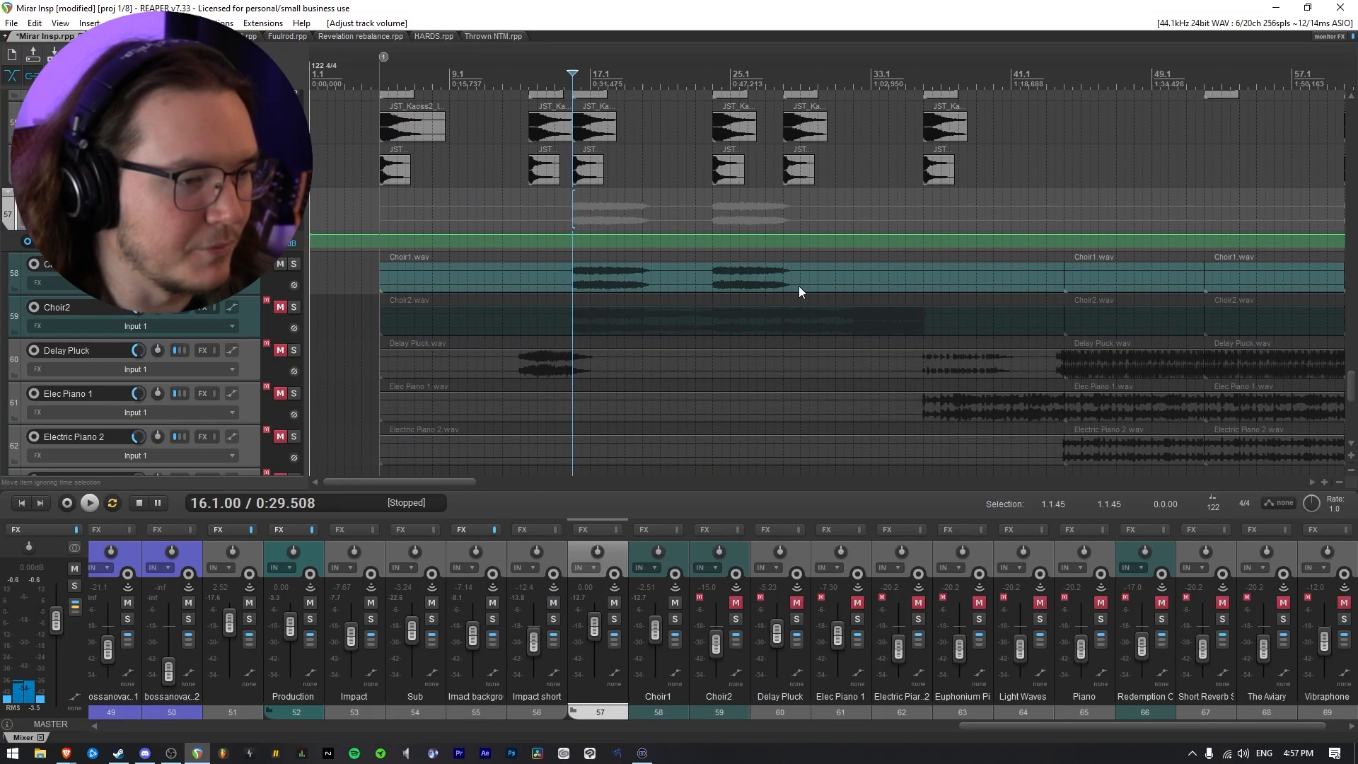
pyautogui.scroll(-3, 773, 296)
pyautogui.click(684, 214)
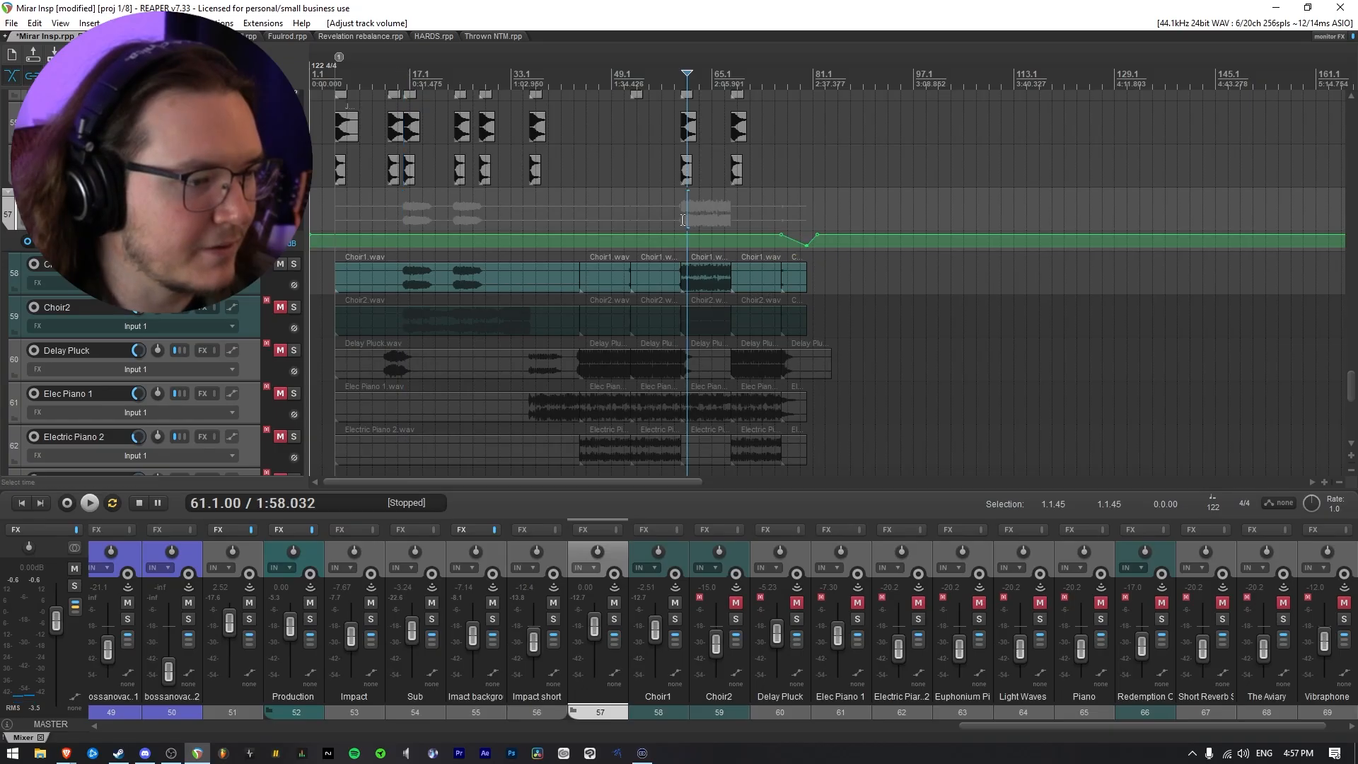
pyautogui.scroll(5, 672, 216)
pyautogui.click(827, 218)
pyautogui.click(295, 264)
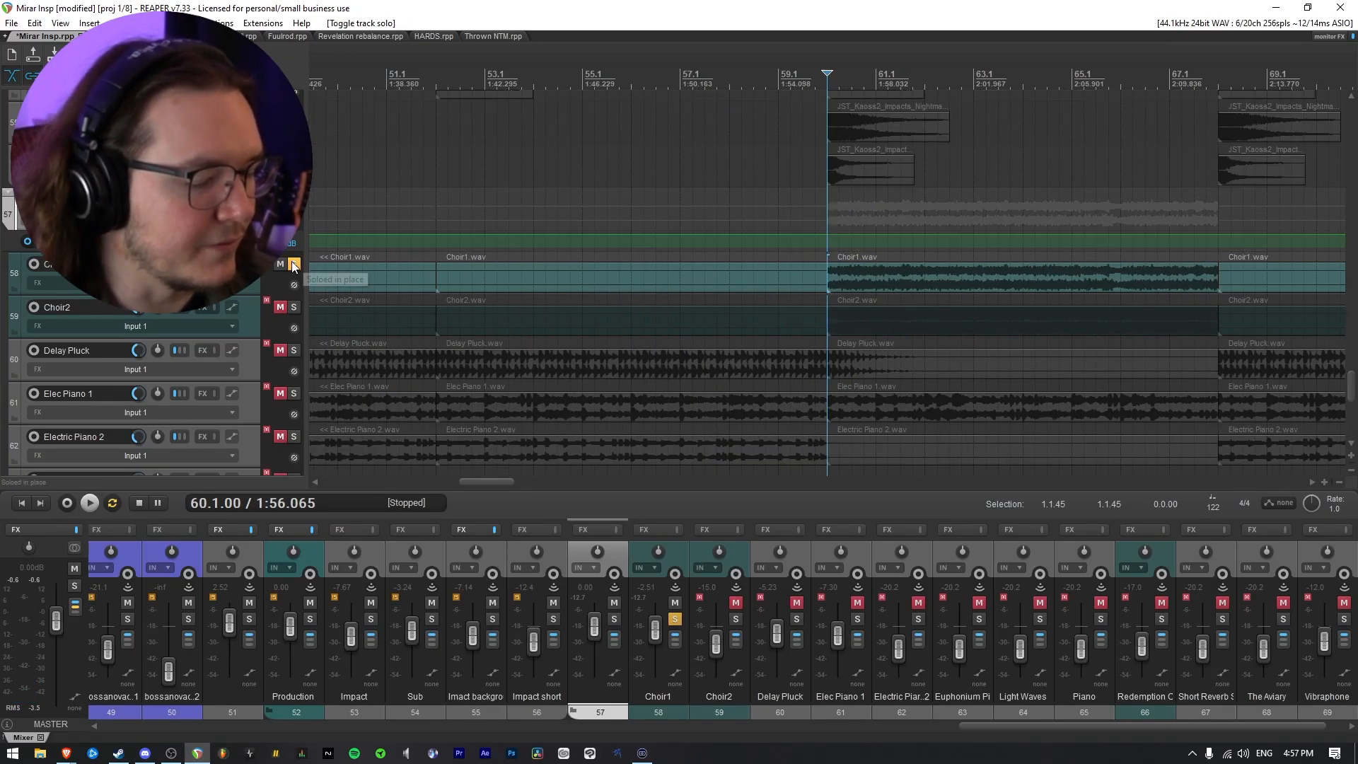
pyautogui.press('space')
pyautogui.scroll(-4, 596, 316)
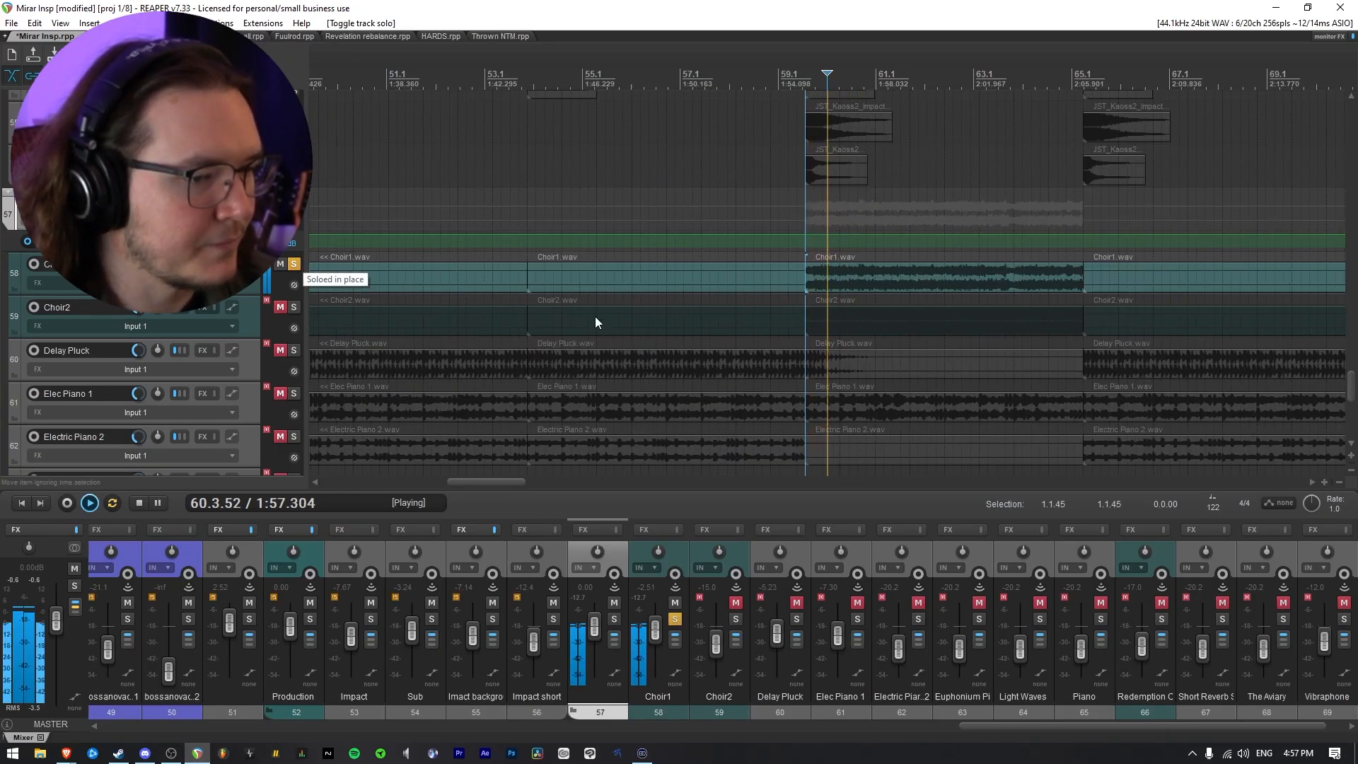
pyautogui.press('space')
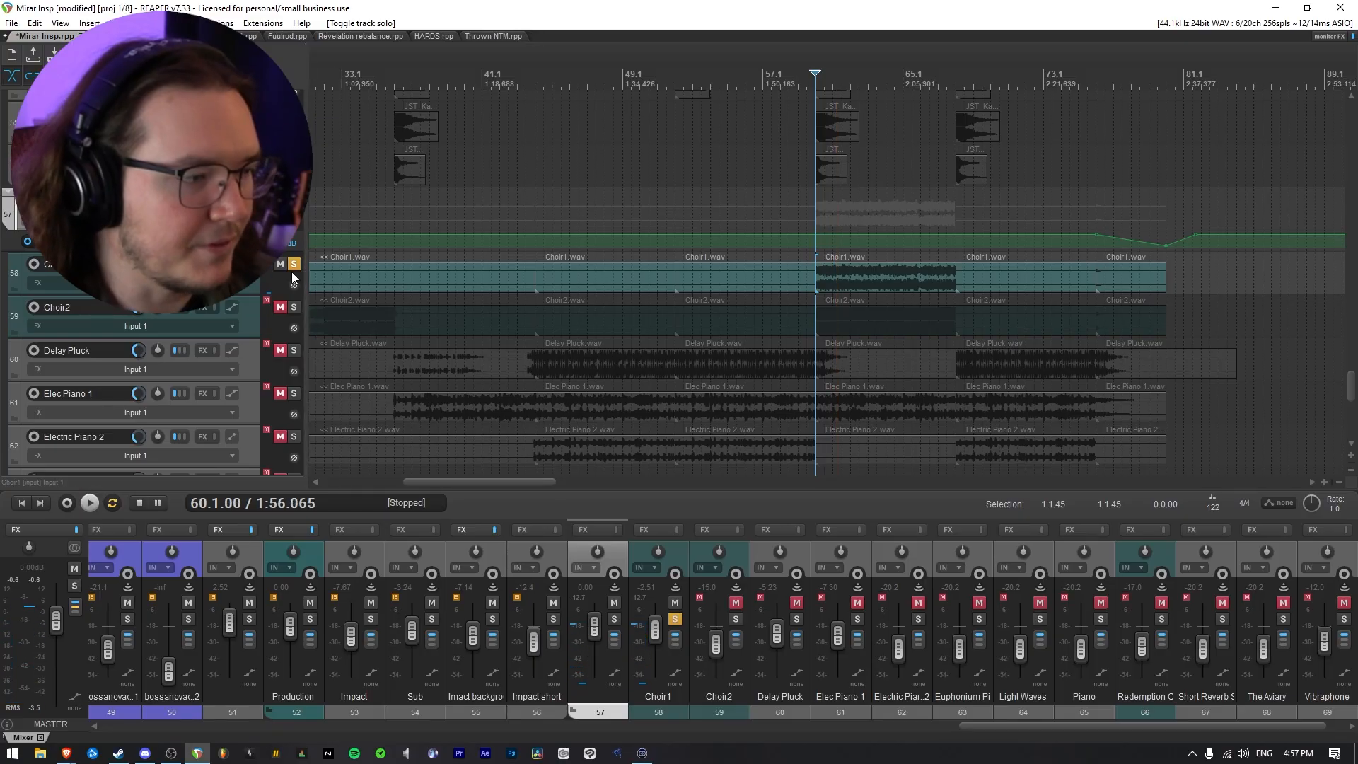
# Take Choir1 out of solo and listen to the bar 60 section in the full mix
pyautogui.click(294, 264)
pyautogui.scroll(-5, 583, 334)
pyautogui.scroll(4, 725, 347)
pyautogui.press('space')
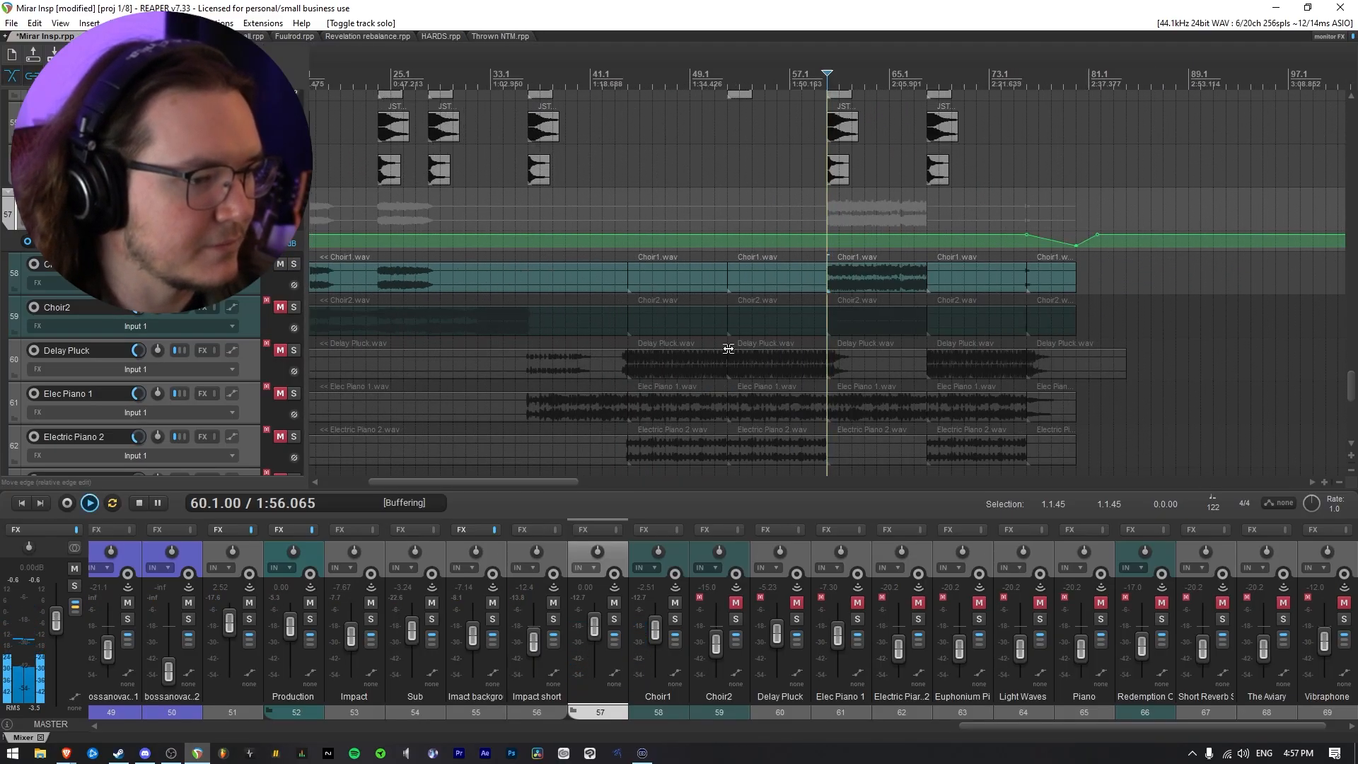
pyautogui.scroll(-2, 728, 348)
pyautogui.scroll(2, 728, 348)
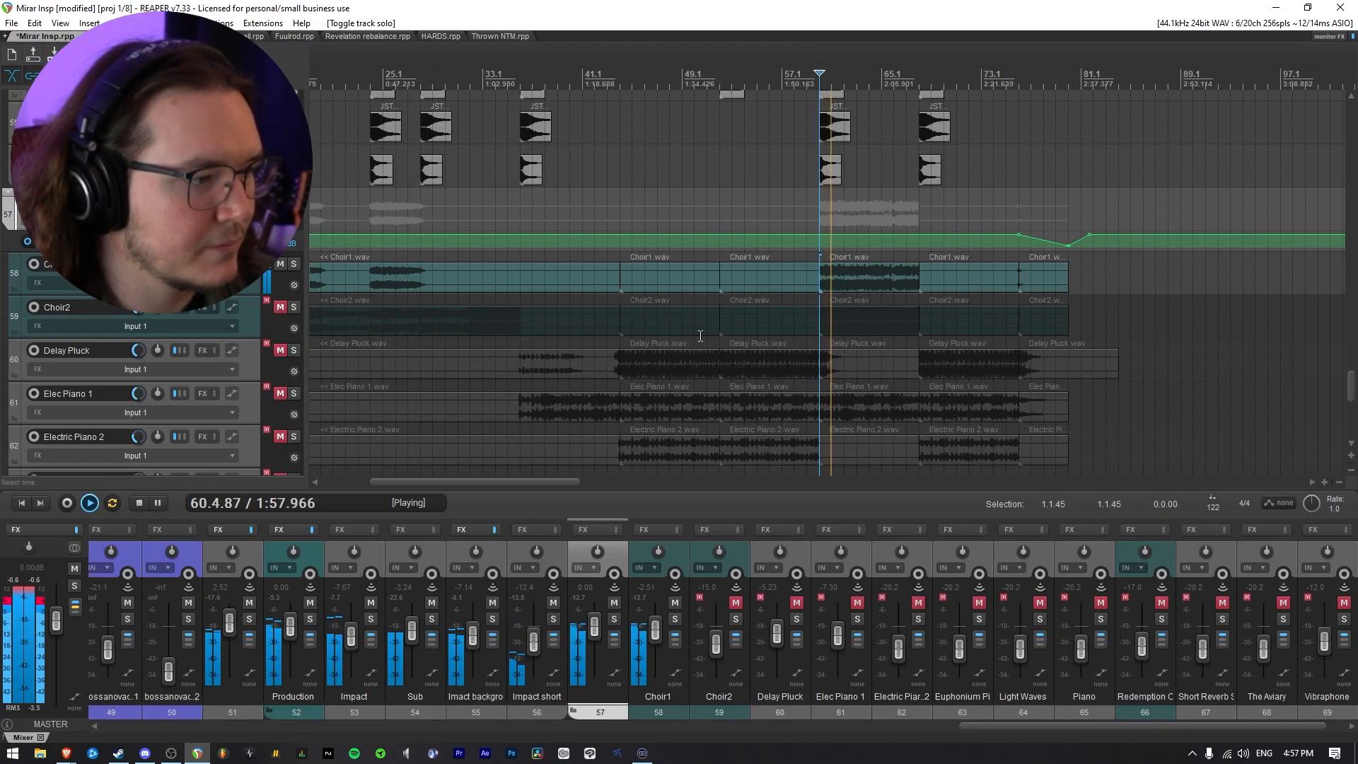
pyautogui.scroll(1, 814, 287)
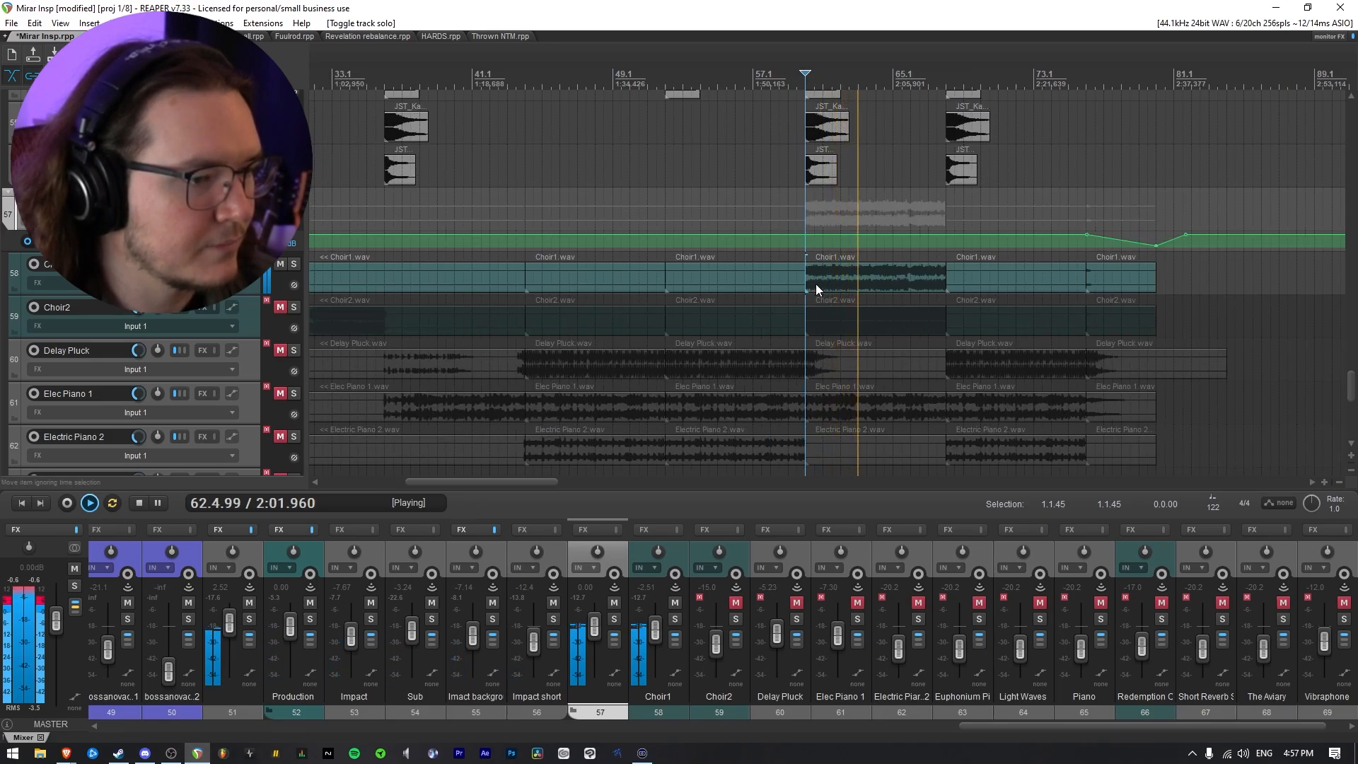
pyautogui.press('space')
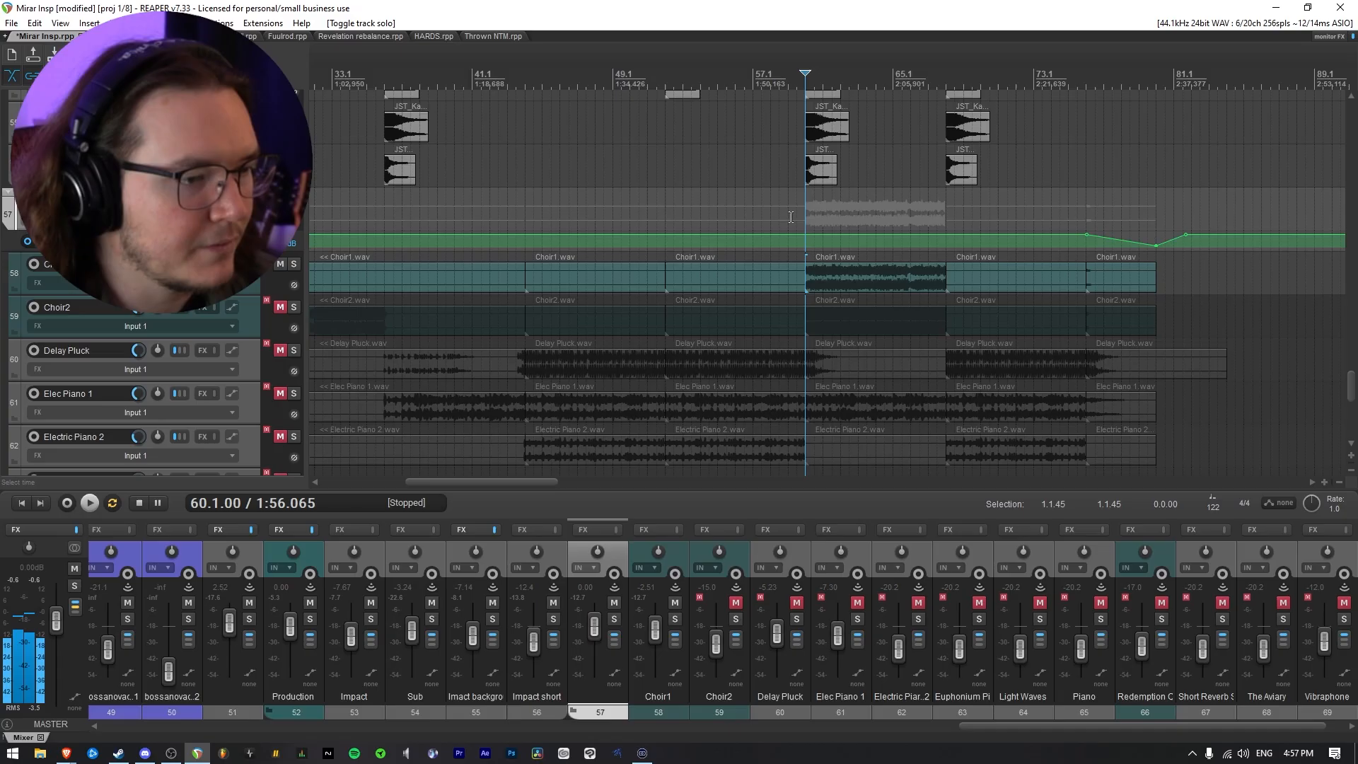
# Select the time range from bar 59.1 to 69.3 and lower Choir1's volume envelope there to -5.20 dB
pyautogui.moveTo(791, 218); pyautogui.dragTo(974, 233)
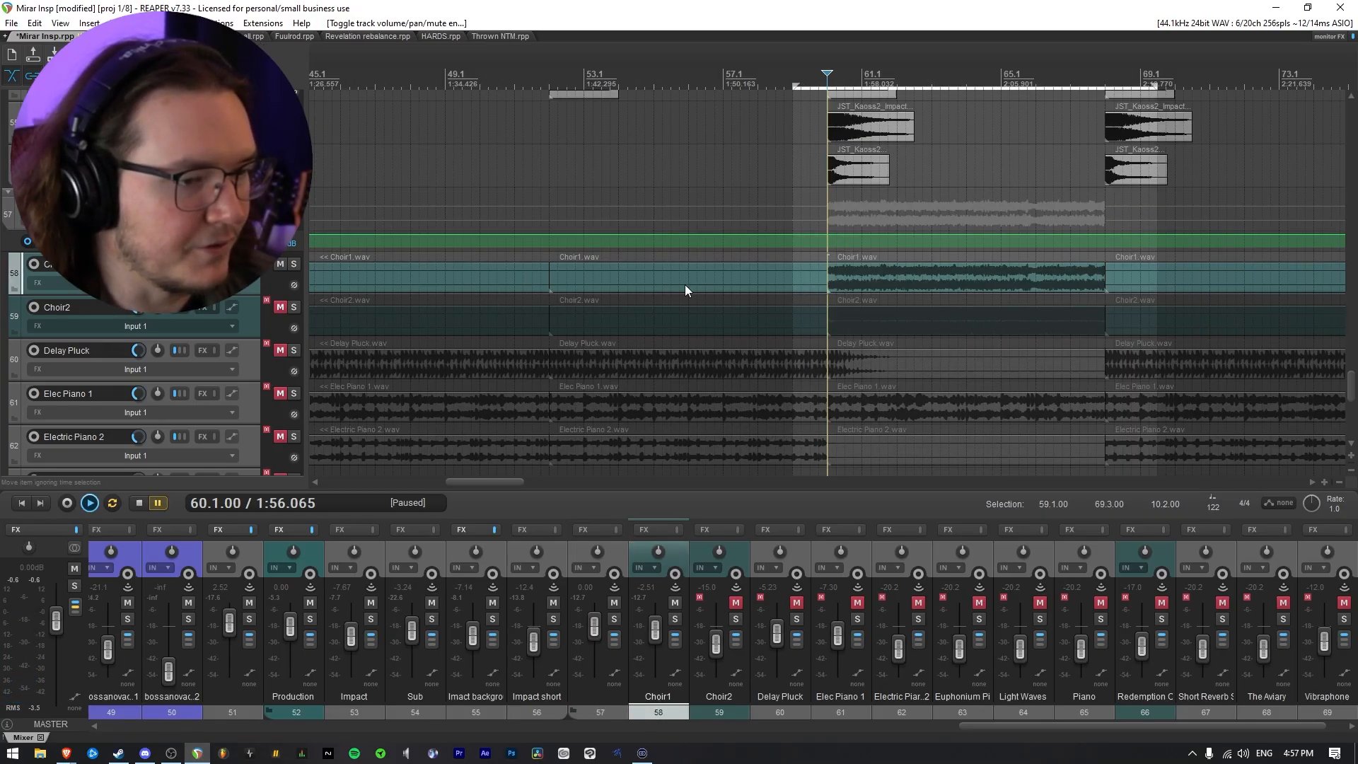
pyautogui.press('v')
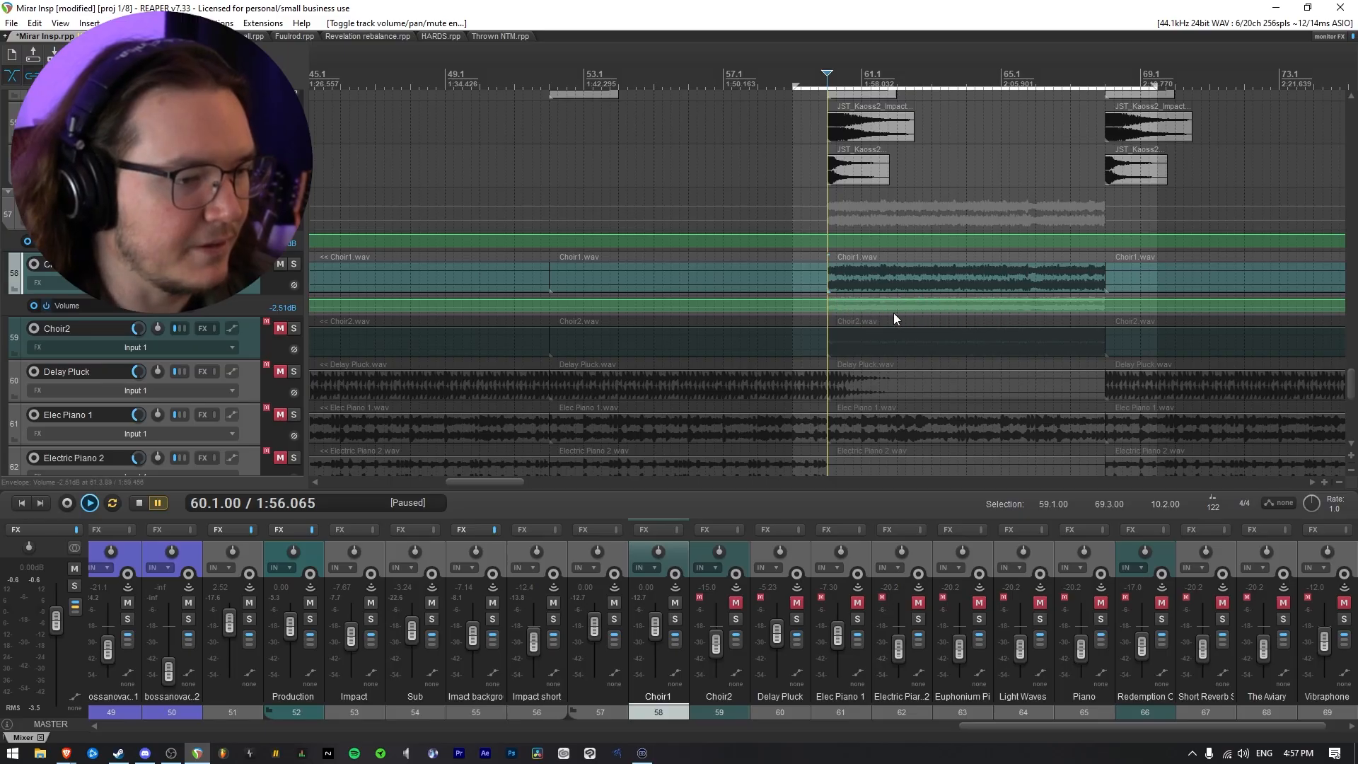
pyautogui.moveTo(913, 303); pyautogui.dragTo(945, 248)
# Play the bar 60 section and lower Choir1's volume envelope in the selected range to -7.00 dB
pyautogui.click(799, 208)
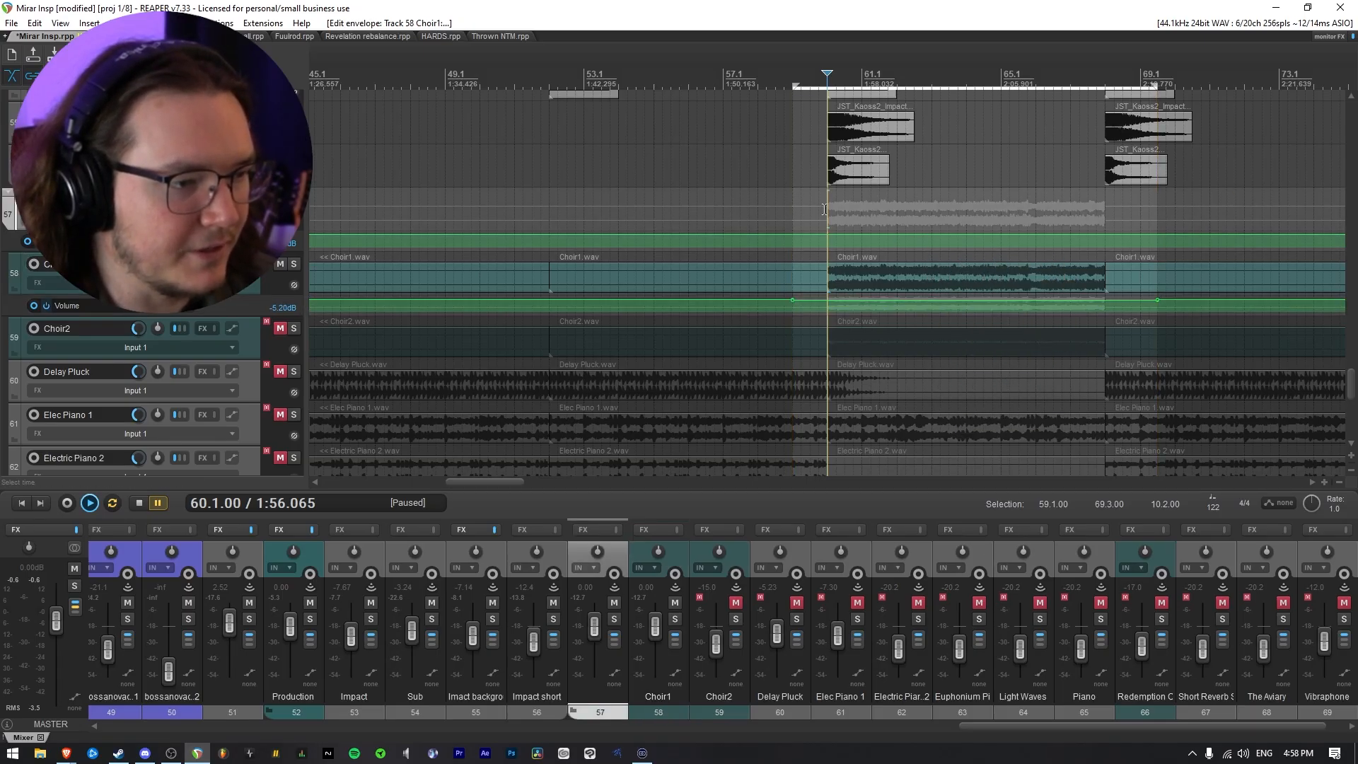
pyautogui.press('space')
pyautogui.moveTo(858, 300)
pyautogui.mouseDown()
pyautogui.moveTo(871, 320)
pyautogui.moveTo(880, 307)
pyautogui.mouseUp()
pyautogui.press('space')
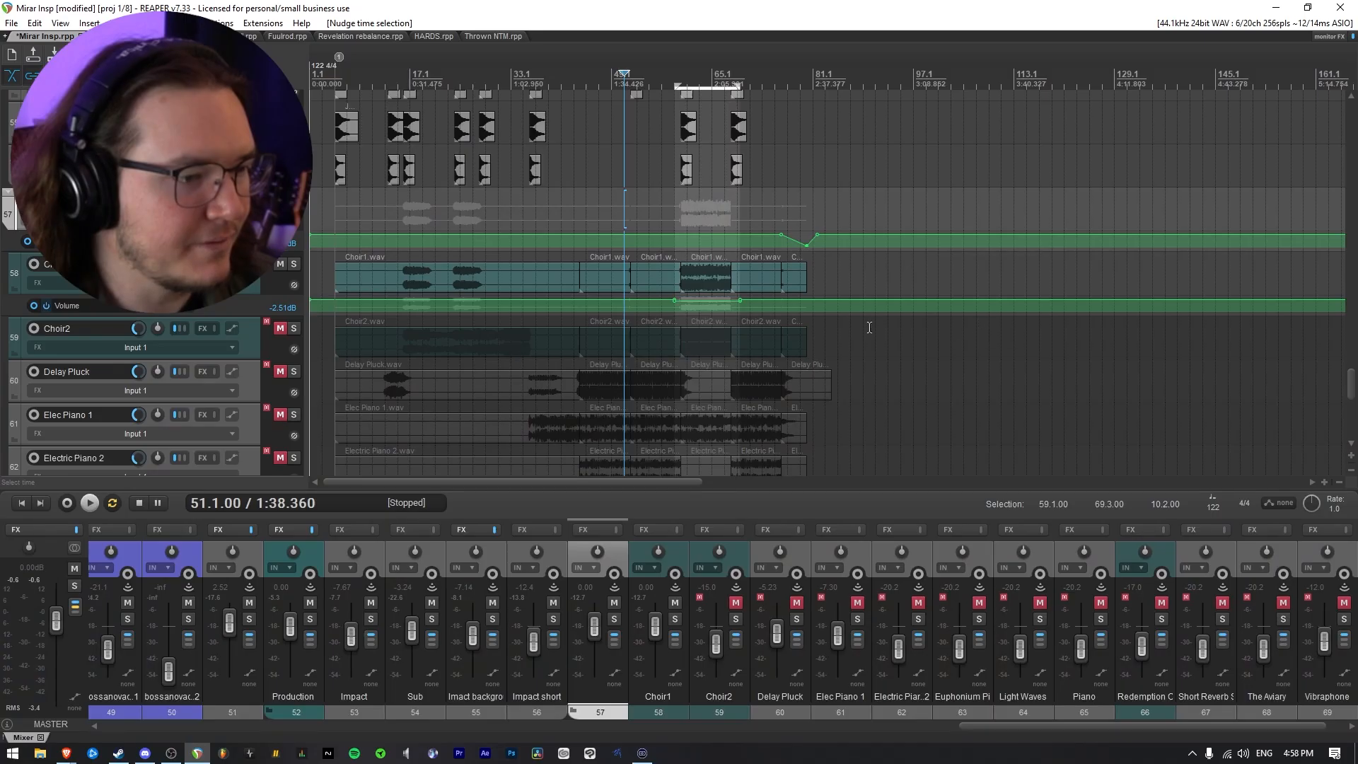
# Unmute the Choir2 track and audition the choirs from bar 16 using solo on Choir1 and Choir2
pyautogui.scroll(3, 777, 358)
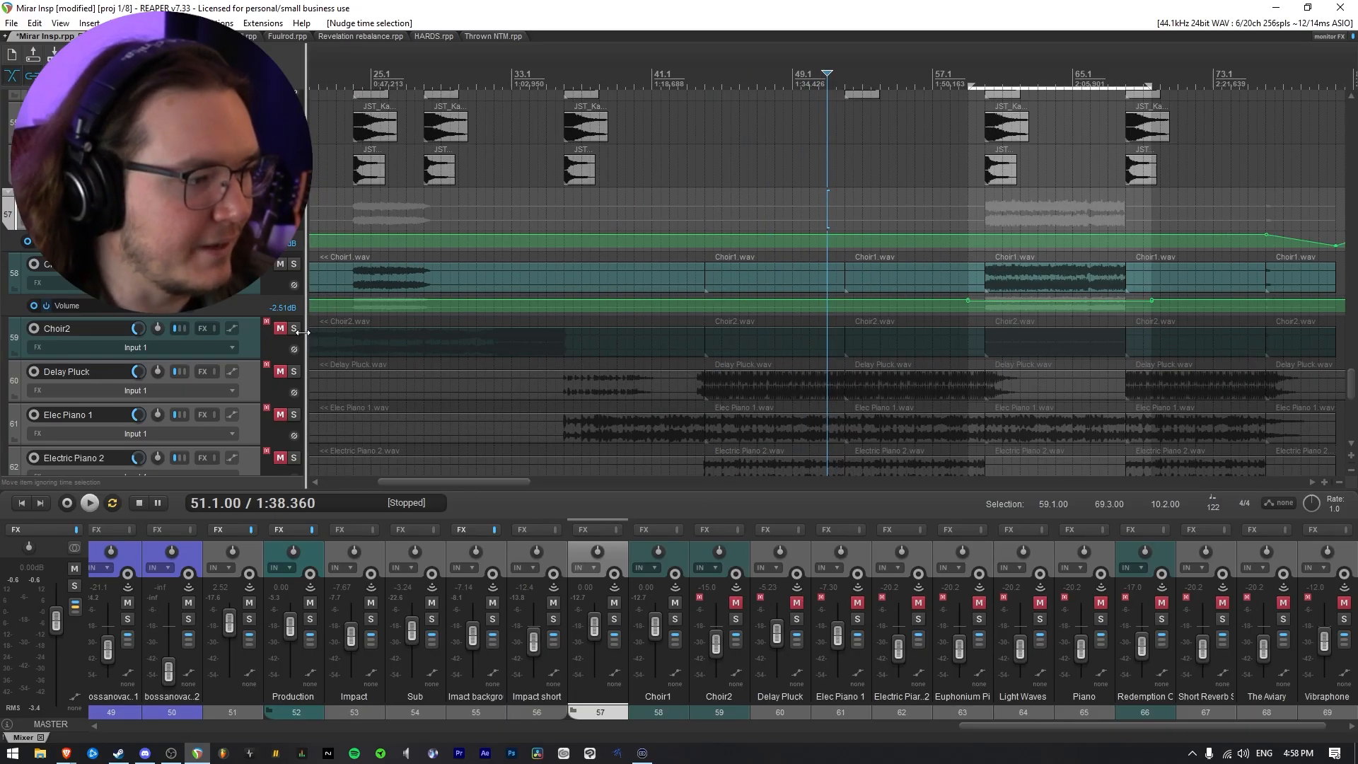
pyautogui.click(280, 330)
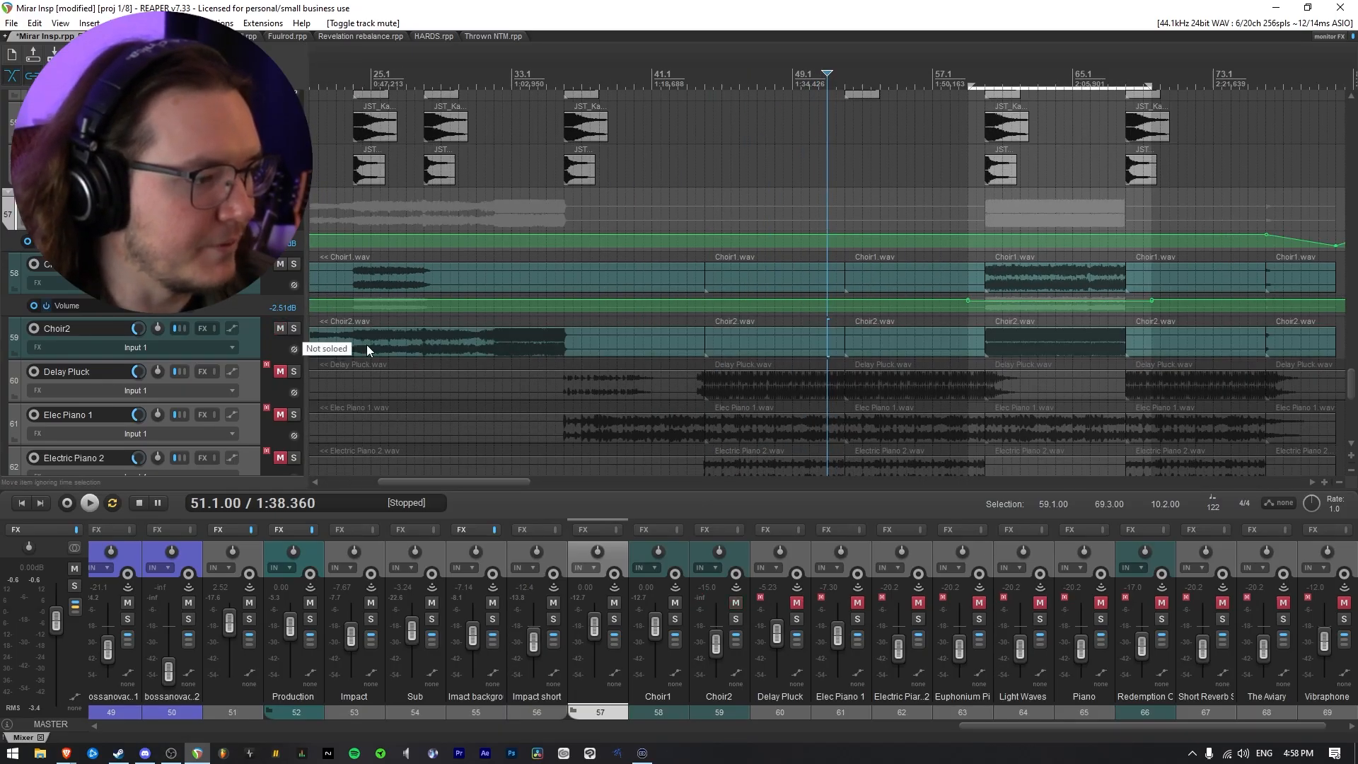
pyautogui.scroll(-3, 450, 271)
pyautogui.click(444, 214)
pyautogui.scroll(3, 604, 316)
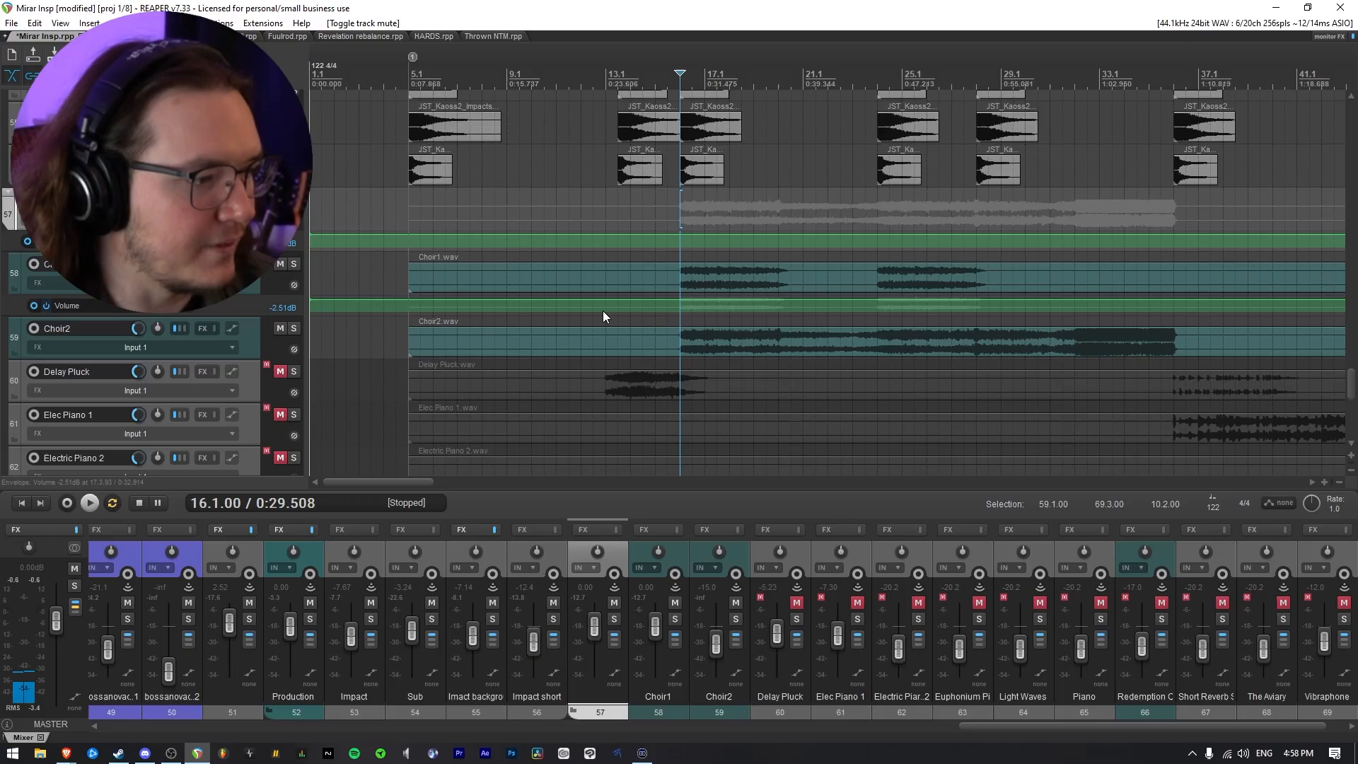
pyautogui.click(292, 266)
pyautogui.click(296, 328)
pyautogui.press('space')
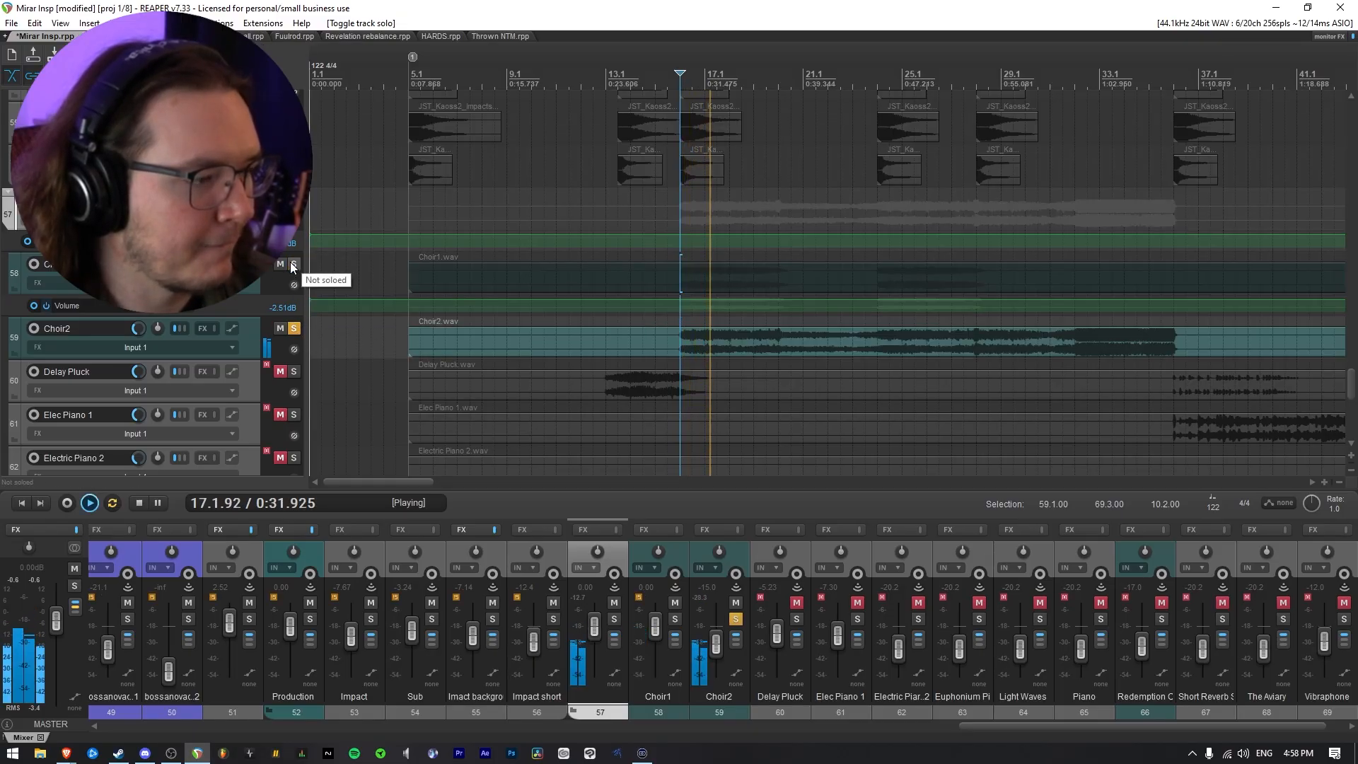
# Listen to the soloed choirs at bars 20, 32 and 60, toggling Choir1's solo to compare them
pyautogui.click(778, 212)
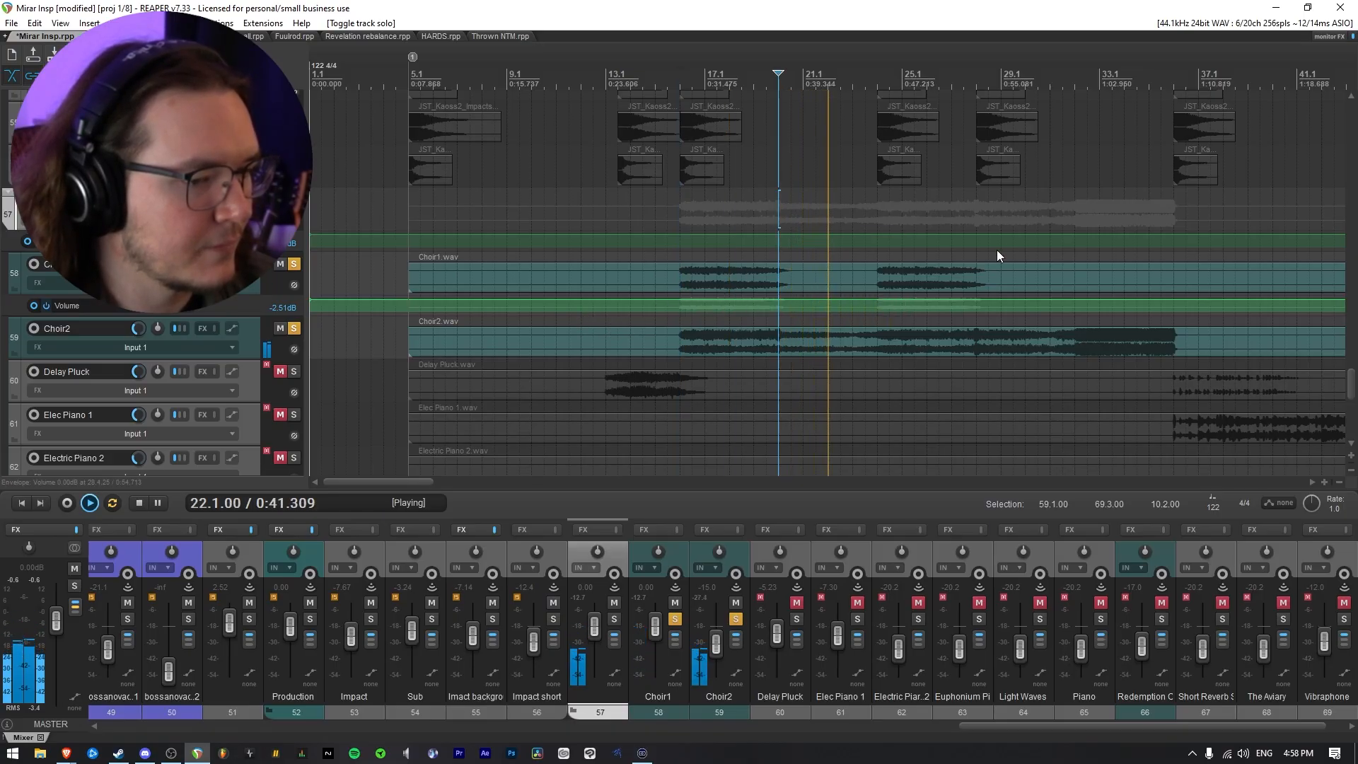
pyautogui.click(1071, 213)
pyautogui.scroll(-3, 950, 336)
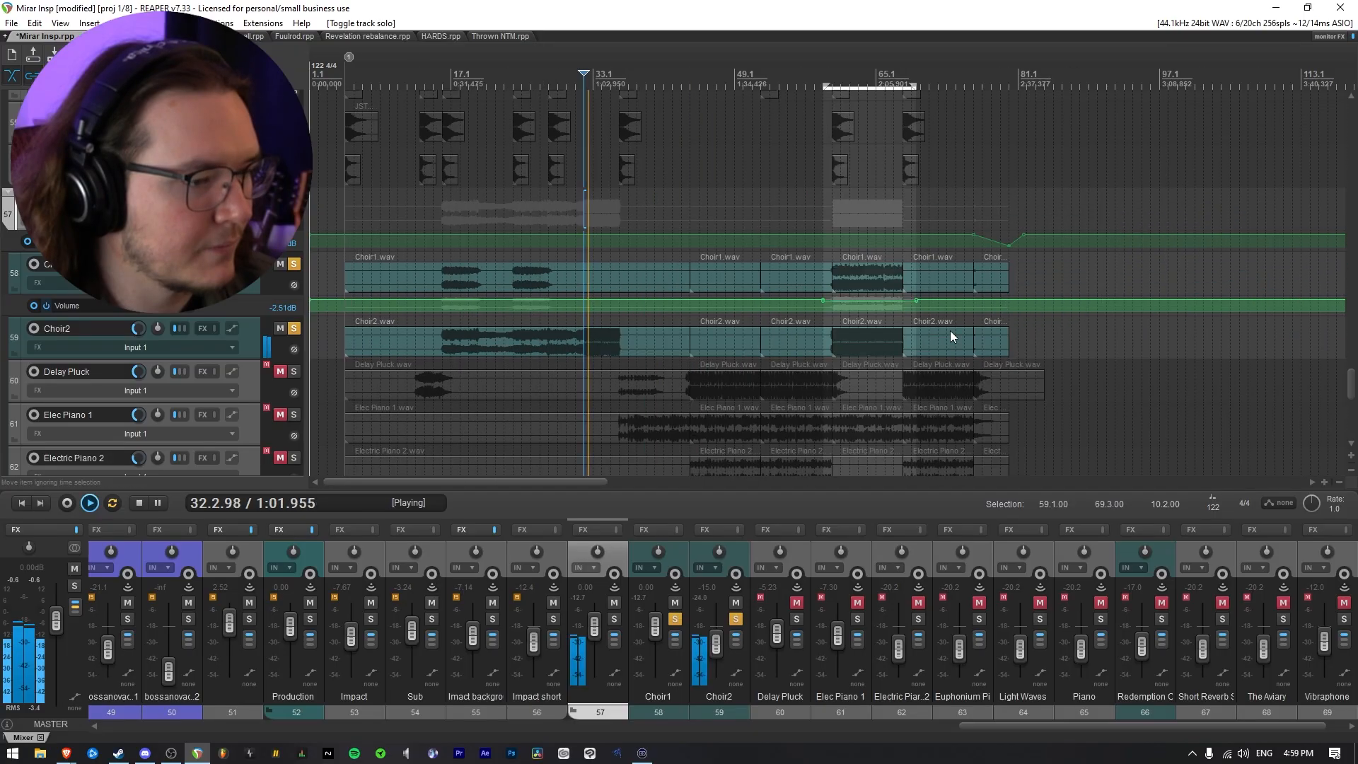
pyautogui.click(831, 215)
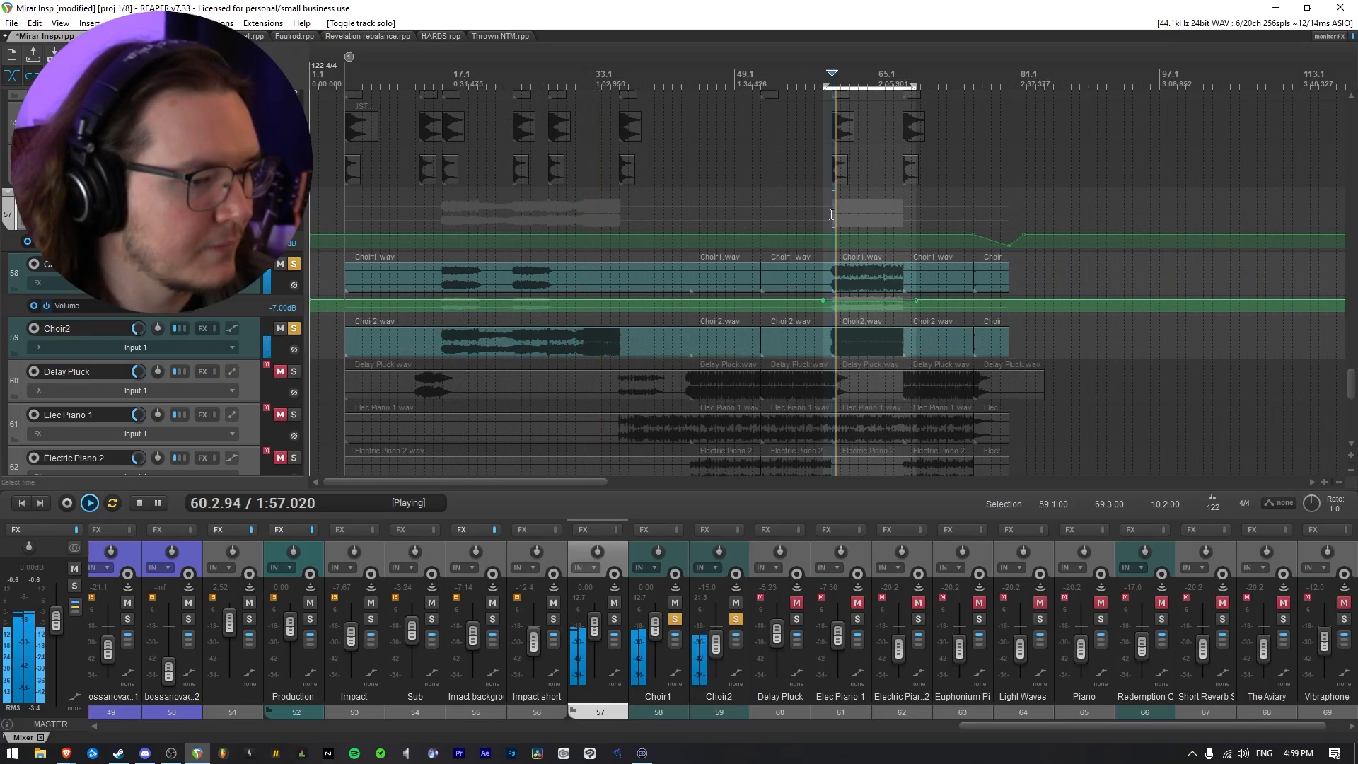
pyautogui.click(295, 266)
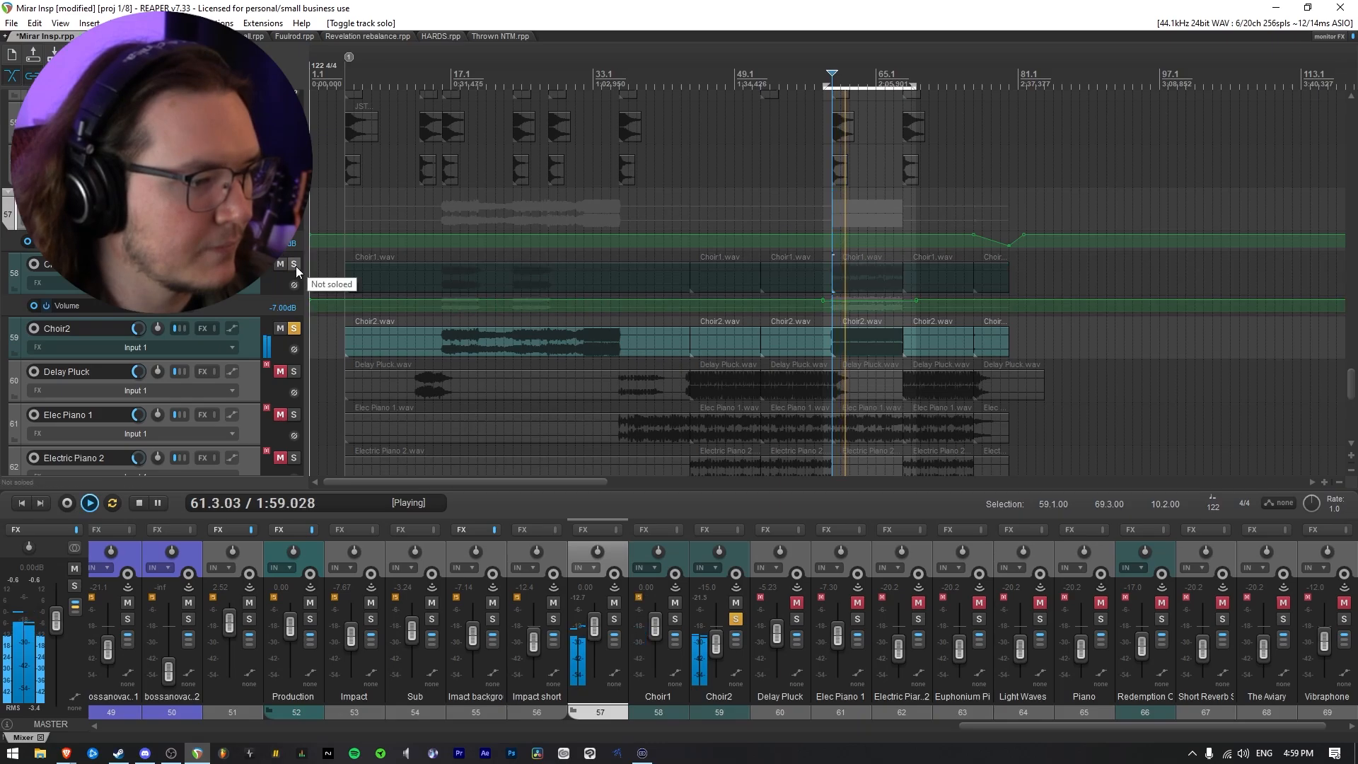
pyautogui.click(296, 266)
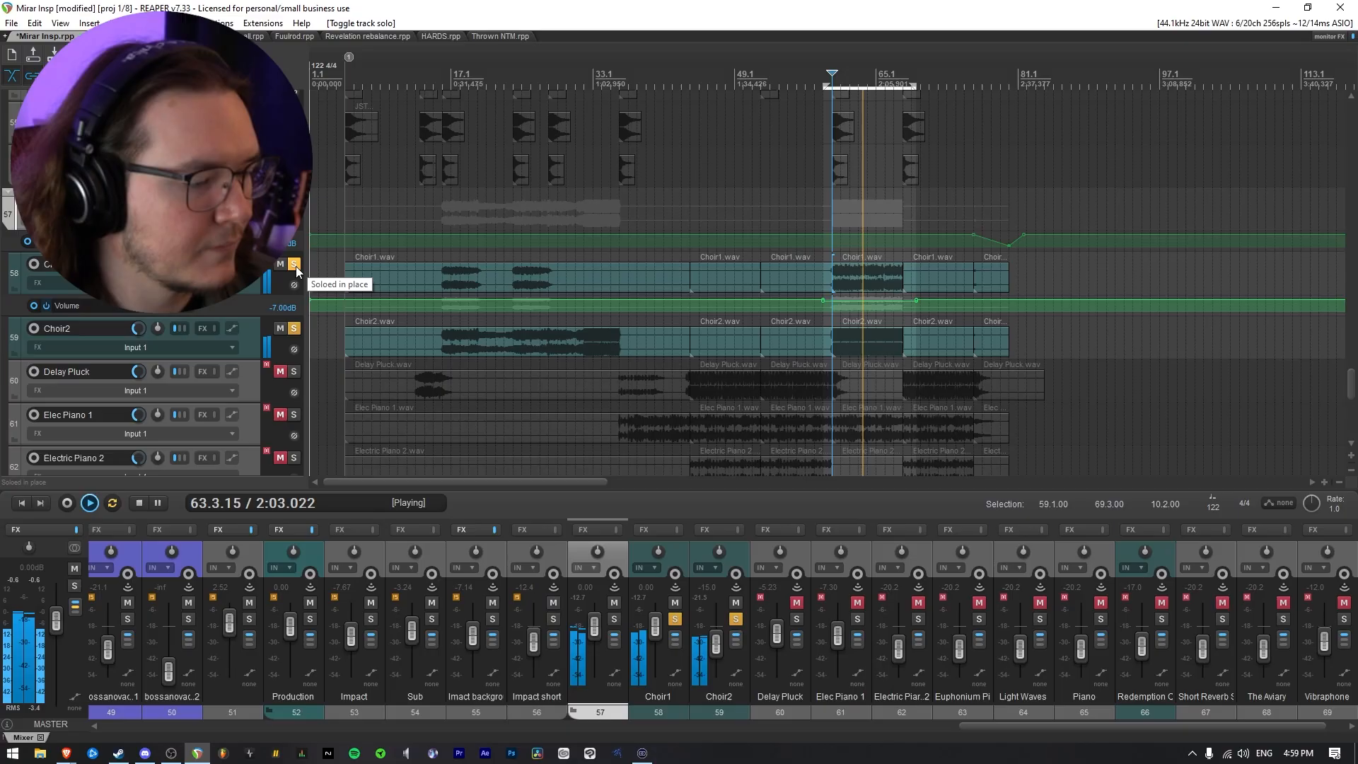
pyautogui.press('space')
# Take Choir2 and Choir1 out of solo and move the edit cursor to bar 18
pyautogui.click(296, 329)
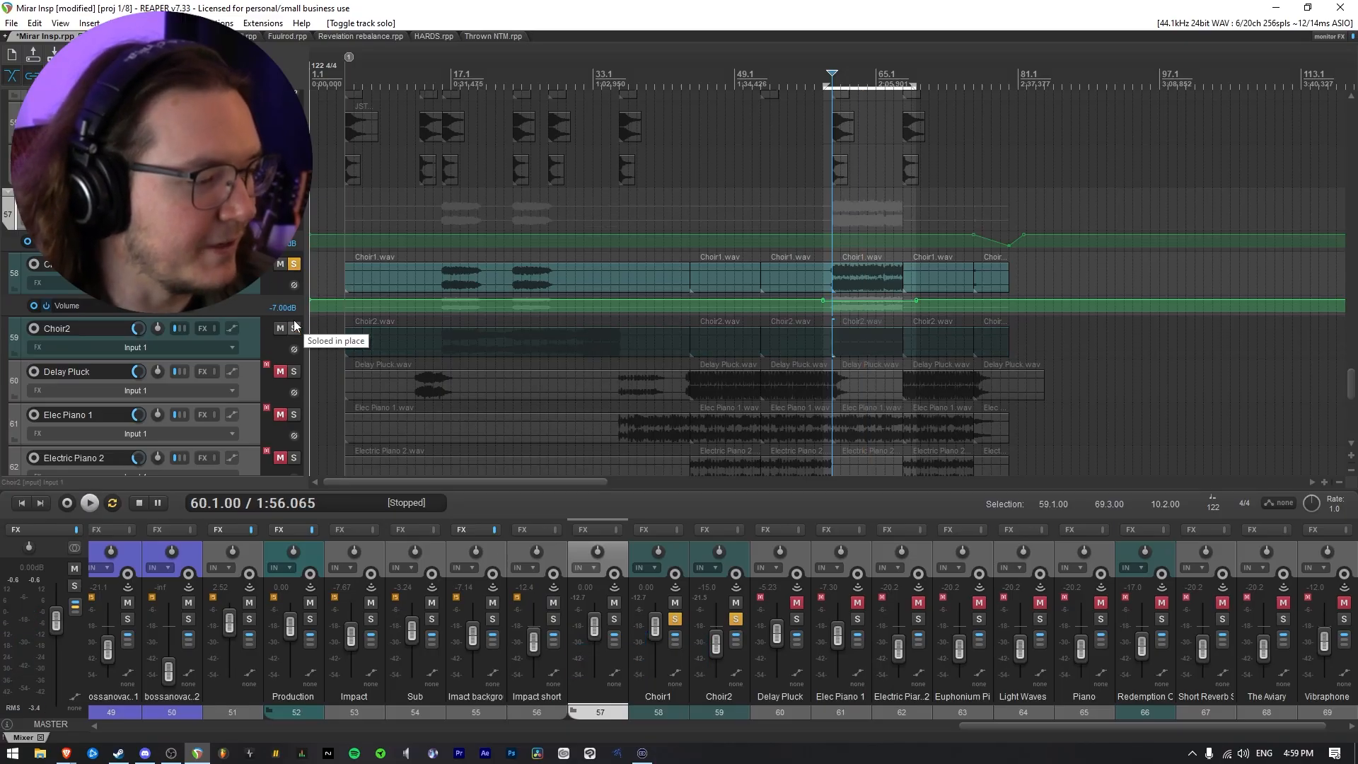
pyautogui.click(296, 264)
pyautogui.click(461, 272)
pyautogui.scroll(3, 721, 271)
pyautogui.scroll(2, 720, 276)
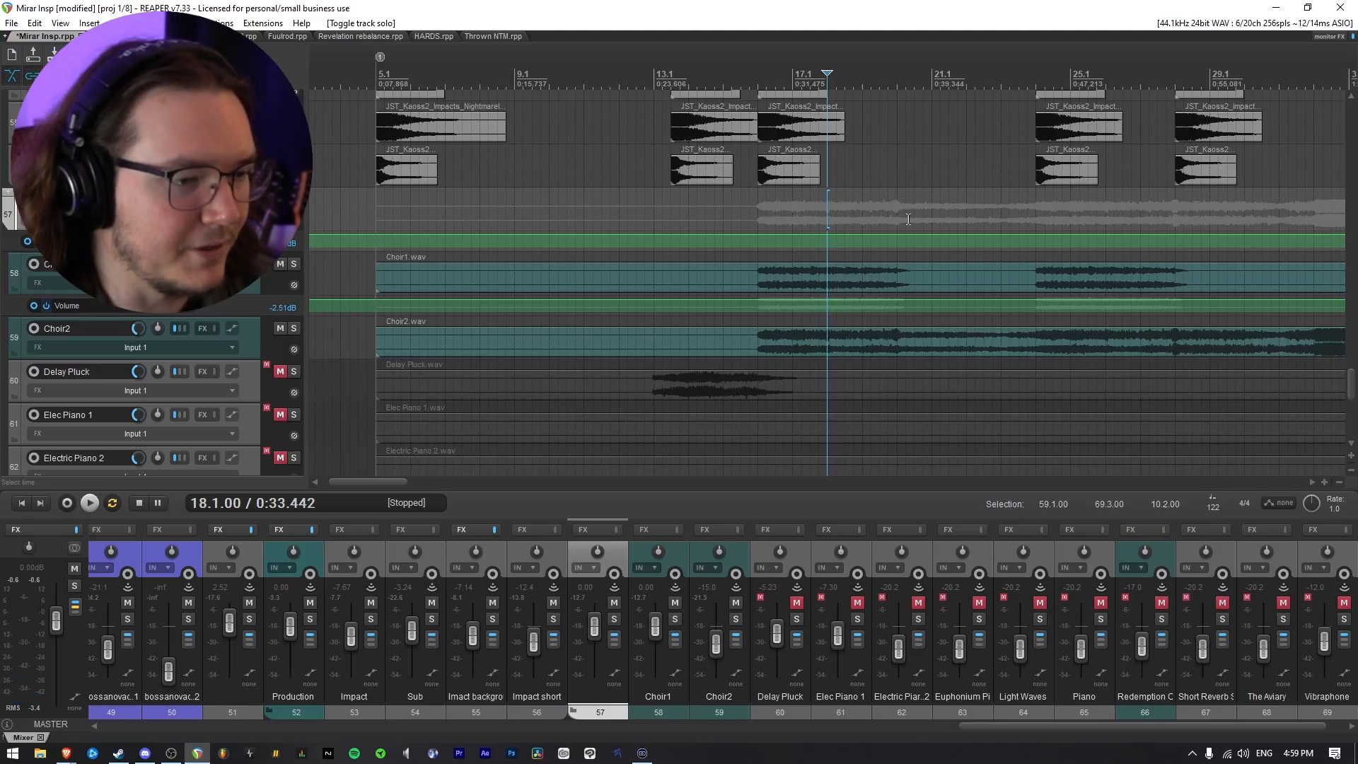
# Play the section from bar 16 and briefly solo Choir2 to hear its level against the mix
pyautogui.click(760, 212)
pyautogui.scroll(-3, 774, 241)
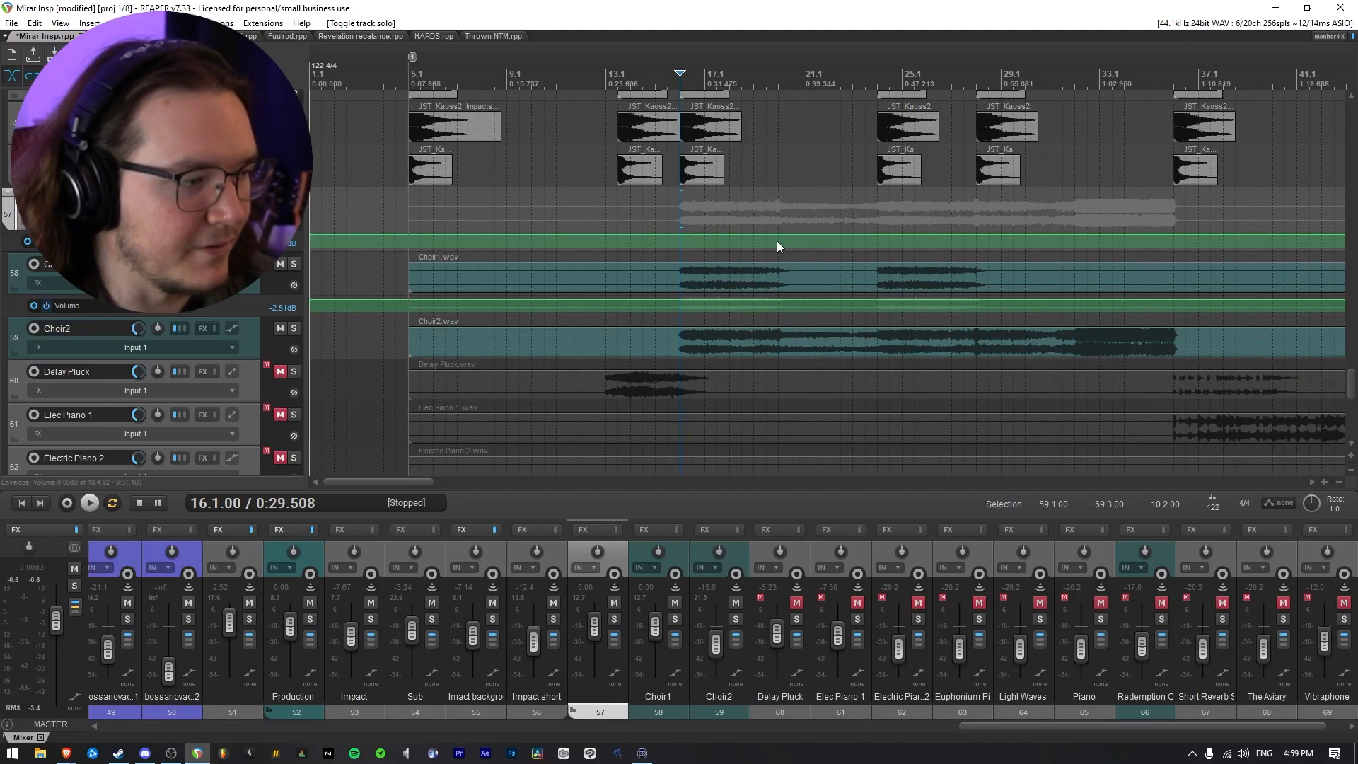
pyautogui.press('space')
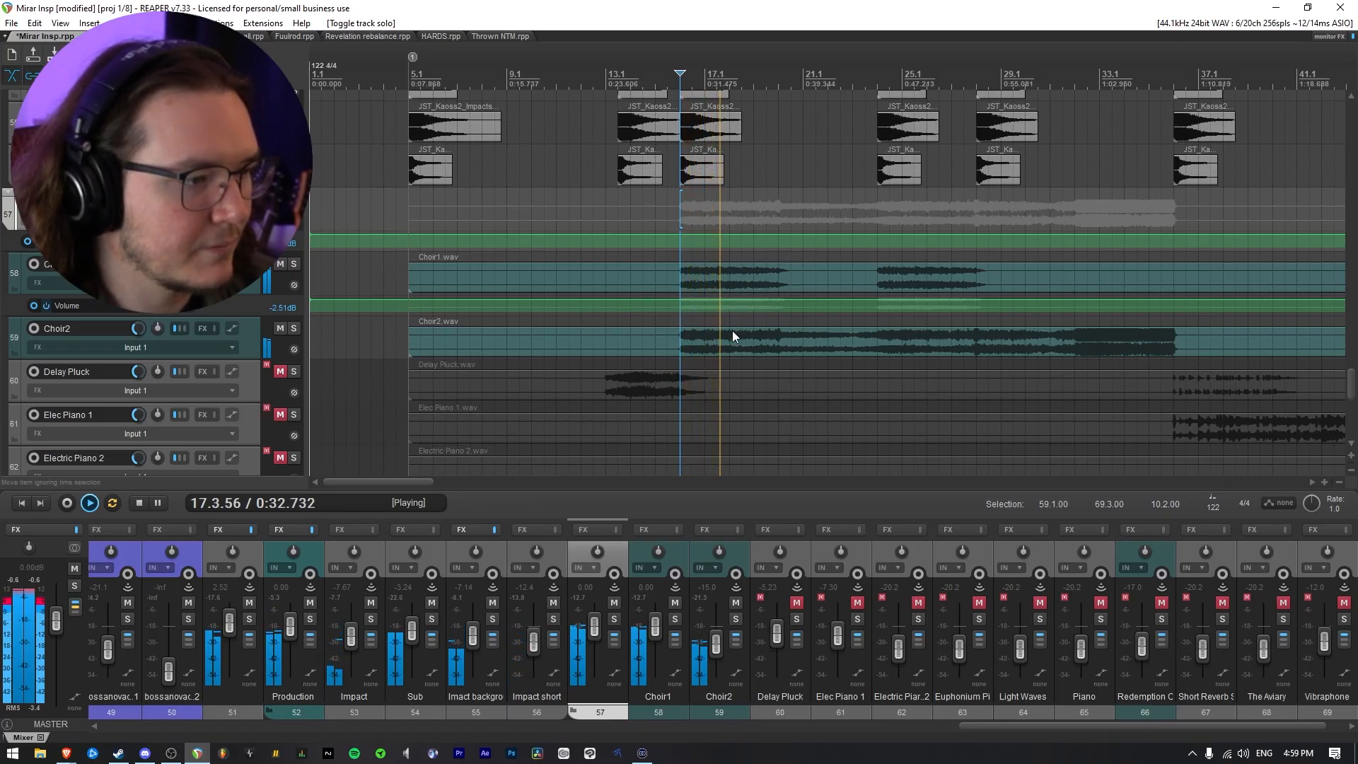
pyautogui.click(293, 329)
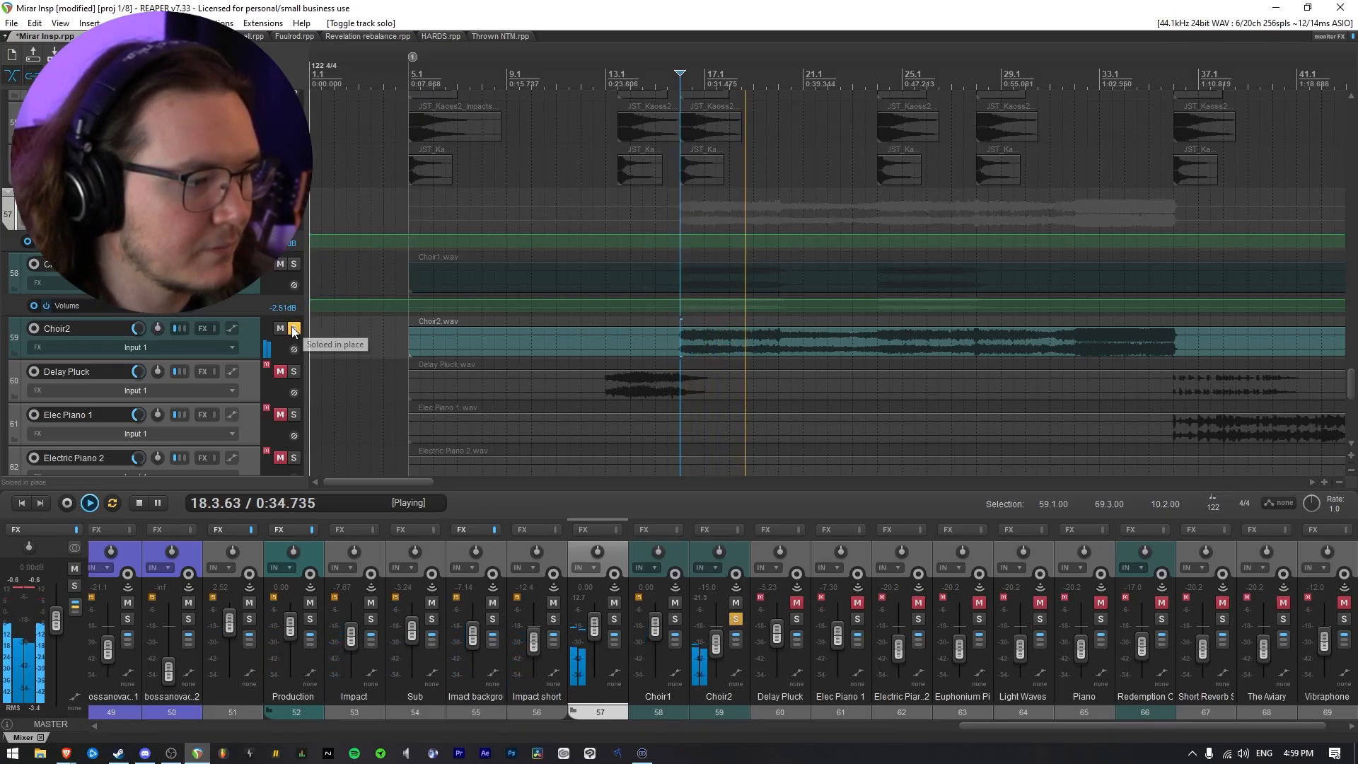
pyautogui.click(294, 328)
pyautogui.press('space')
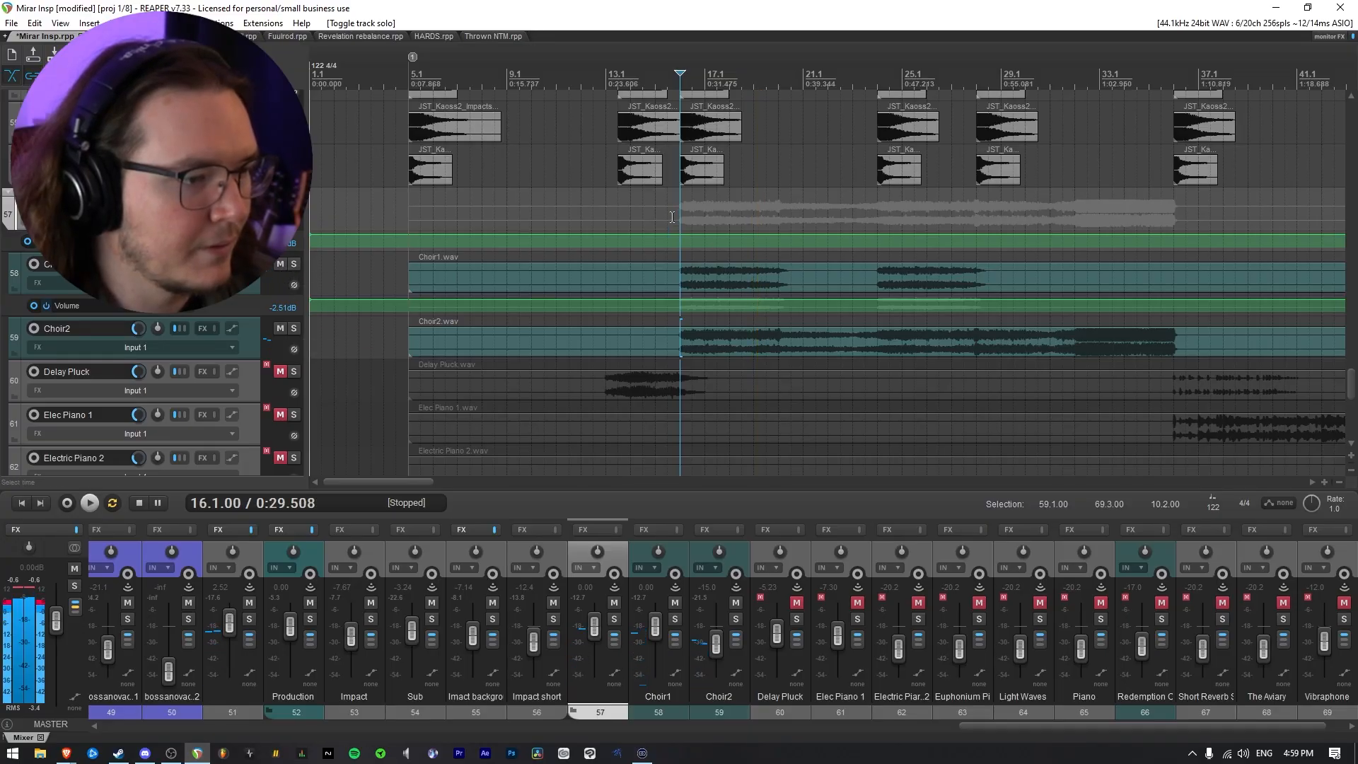
# Select bars 16.1 to 31.3 and lower Choir1's volume envelope in that range to -9.31 dB while listening
pyautogui.moveTo(672, 210); pyautogui.dragTo(1061, 225)
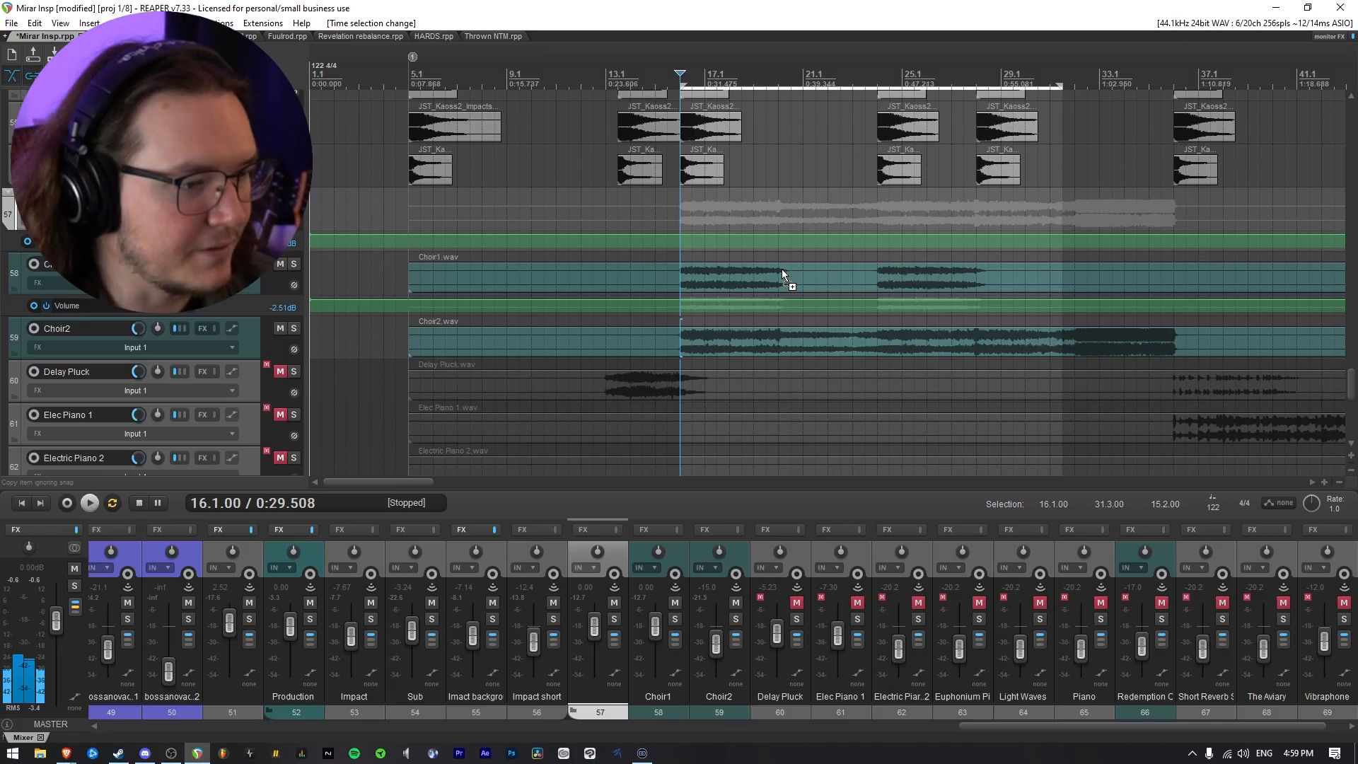
pyautogui.moveTo(779, 303); pyautogui.dragTo(750, 301)
pyautogui.press('space')
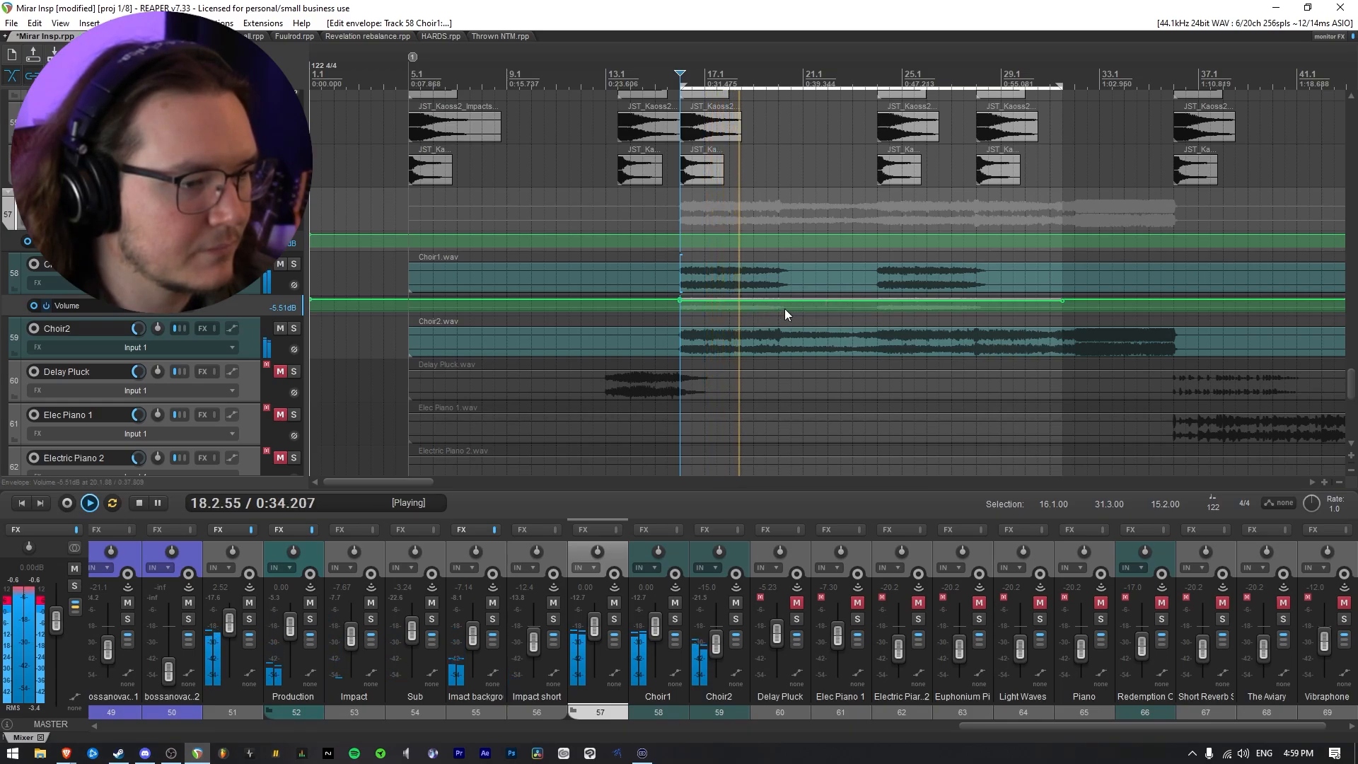
pyautogui.moveTo(784, 309); pyautogui.dragTo(790, 318)
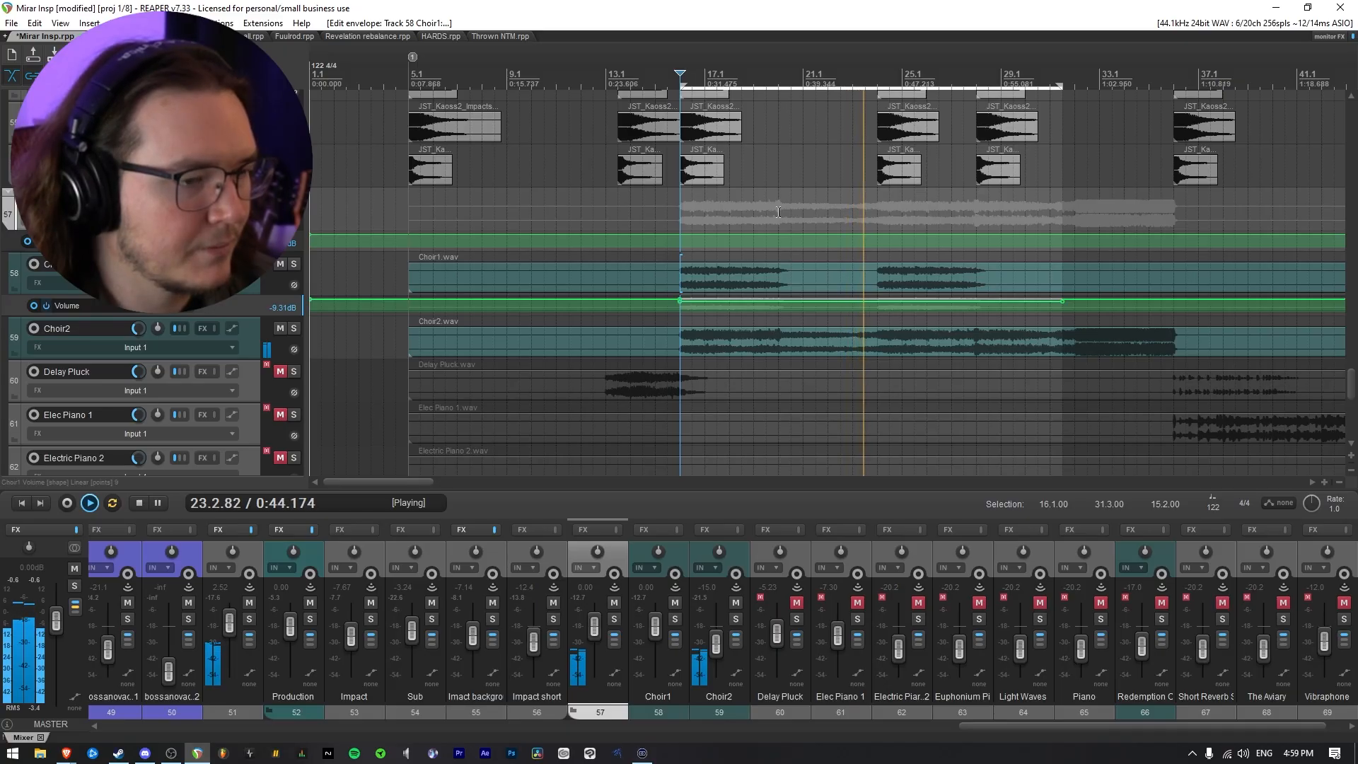
pyautogui.press('space')
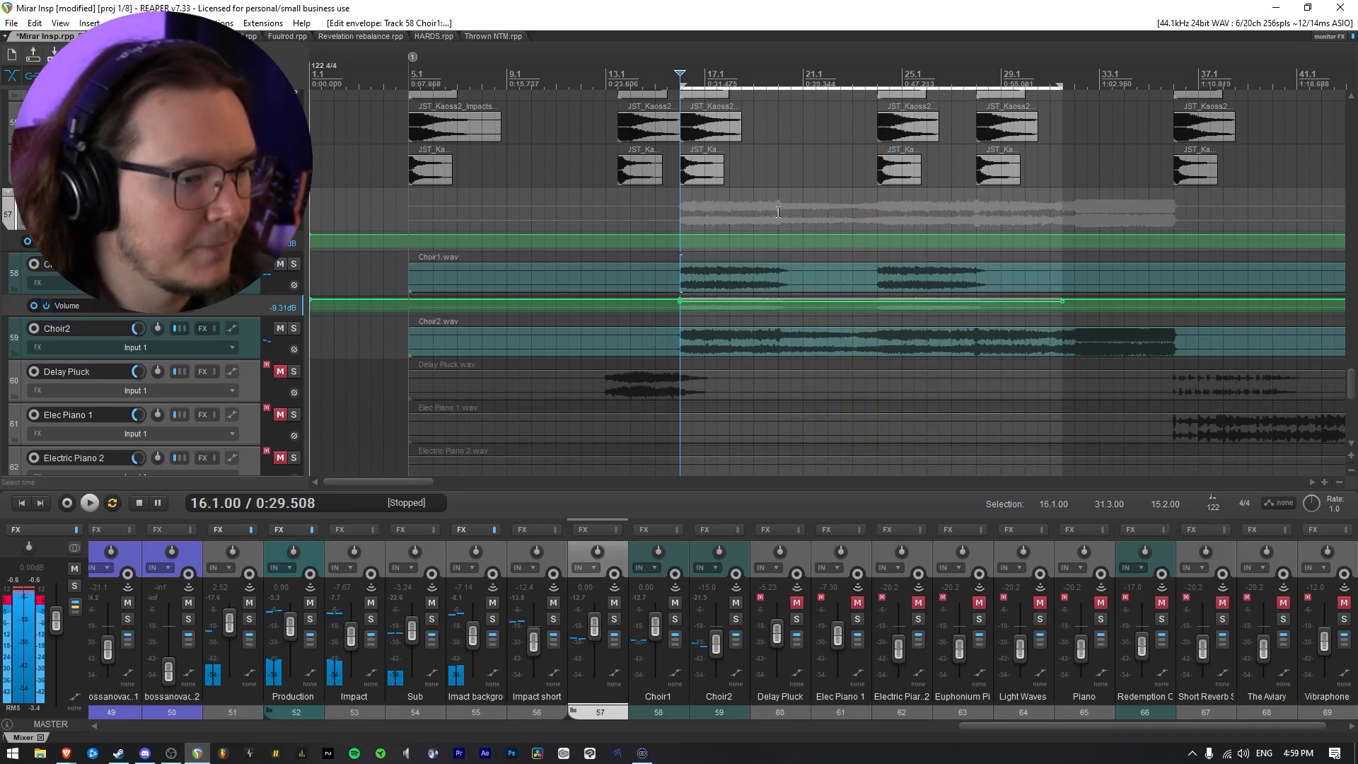
# Select bars 20 to 24, show Choir2's volume envelope and raise it in that range to -11.2 dB
pyautogui.moveTo(779, 211); pyautogui.dragTo(878, 214)
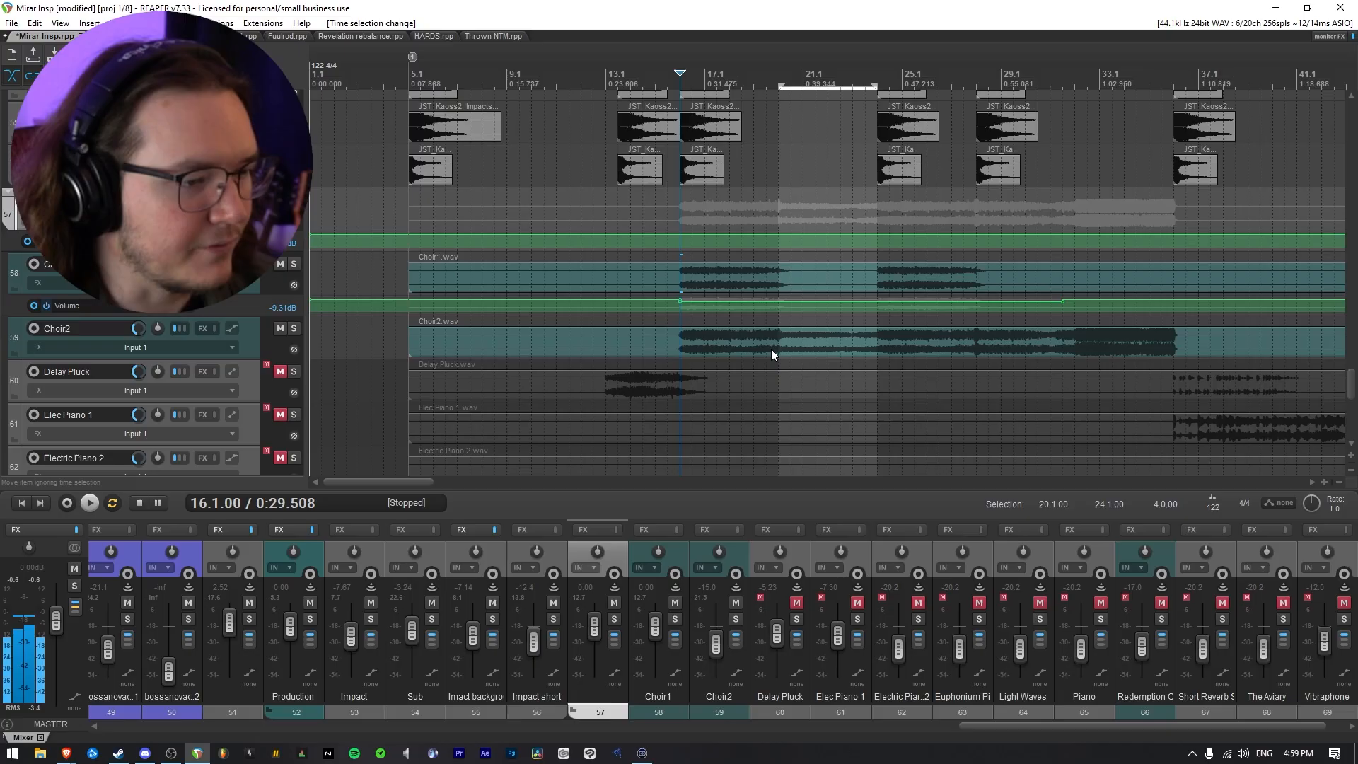
pyautogui.click(254, 353)
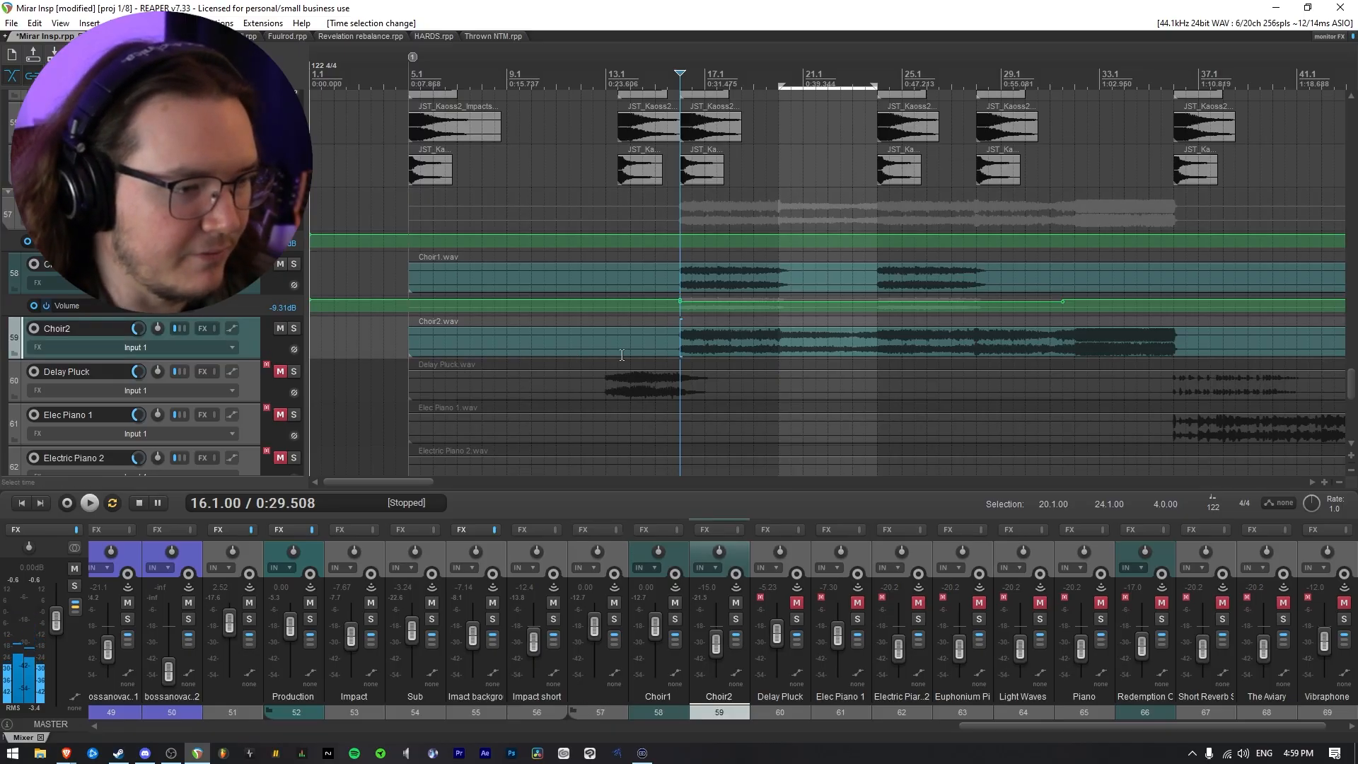
pyautogui.press('v')
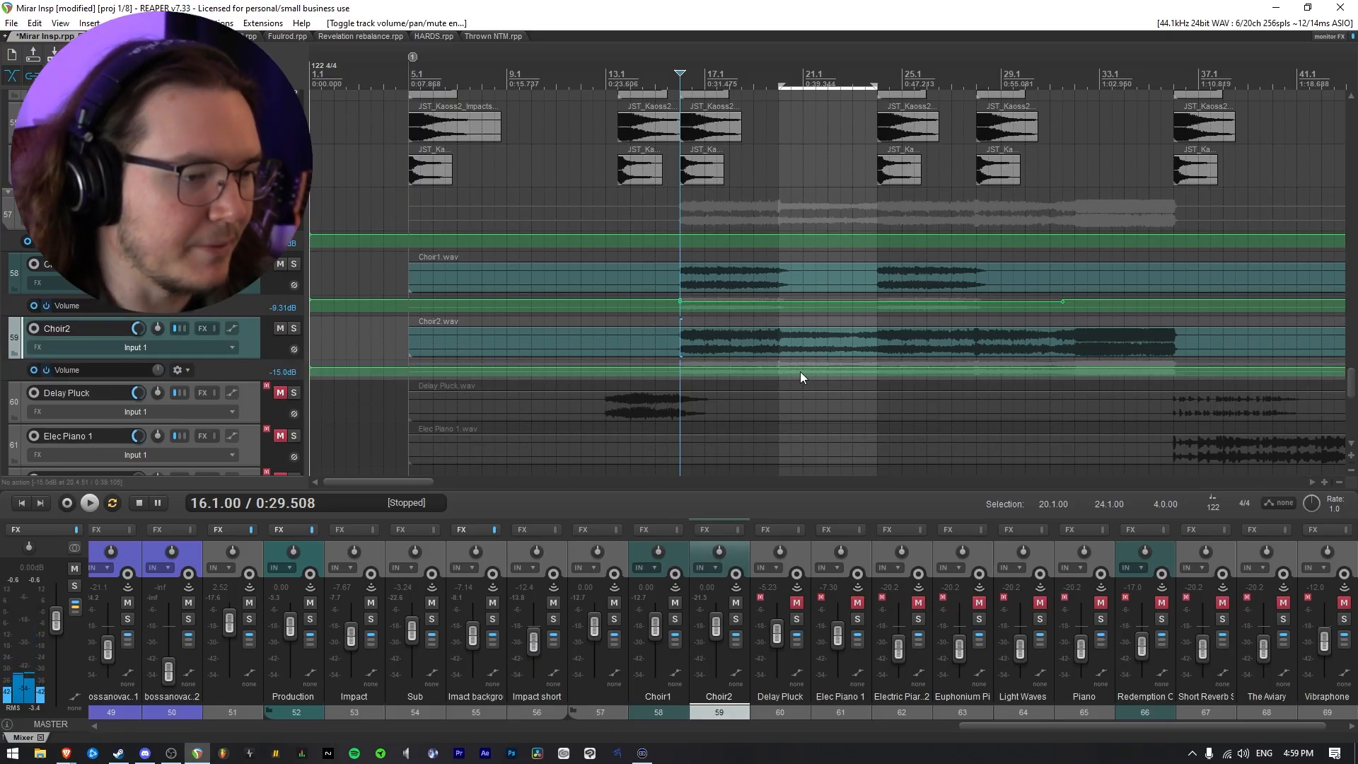
pyautogui.moveTo(811, 367); pyautogui.dragTo(843, 355)
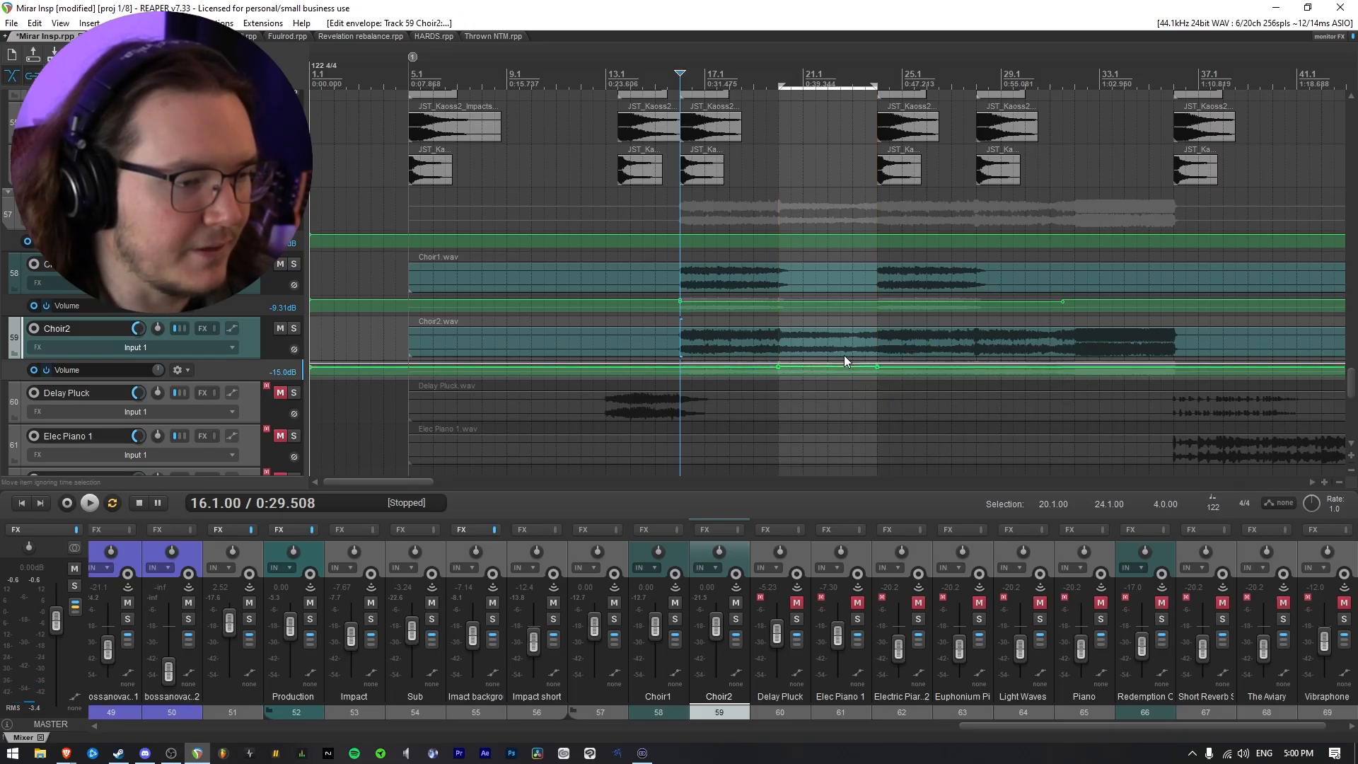
# Play from bar 19.3, fine-tune Choir2's envelope between bars 20 and 24 to -10.2 dB, and clear the time selection
pyautogui.press('space')
pyautogui.click(768, 202)
pyautogui.scroll(-1, 840, 375)
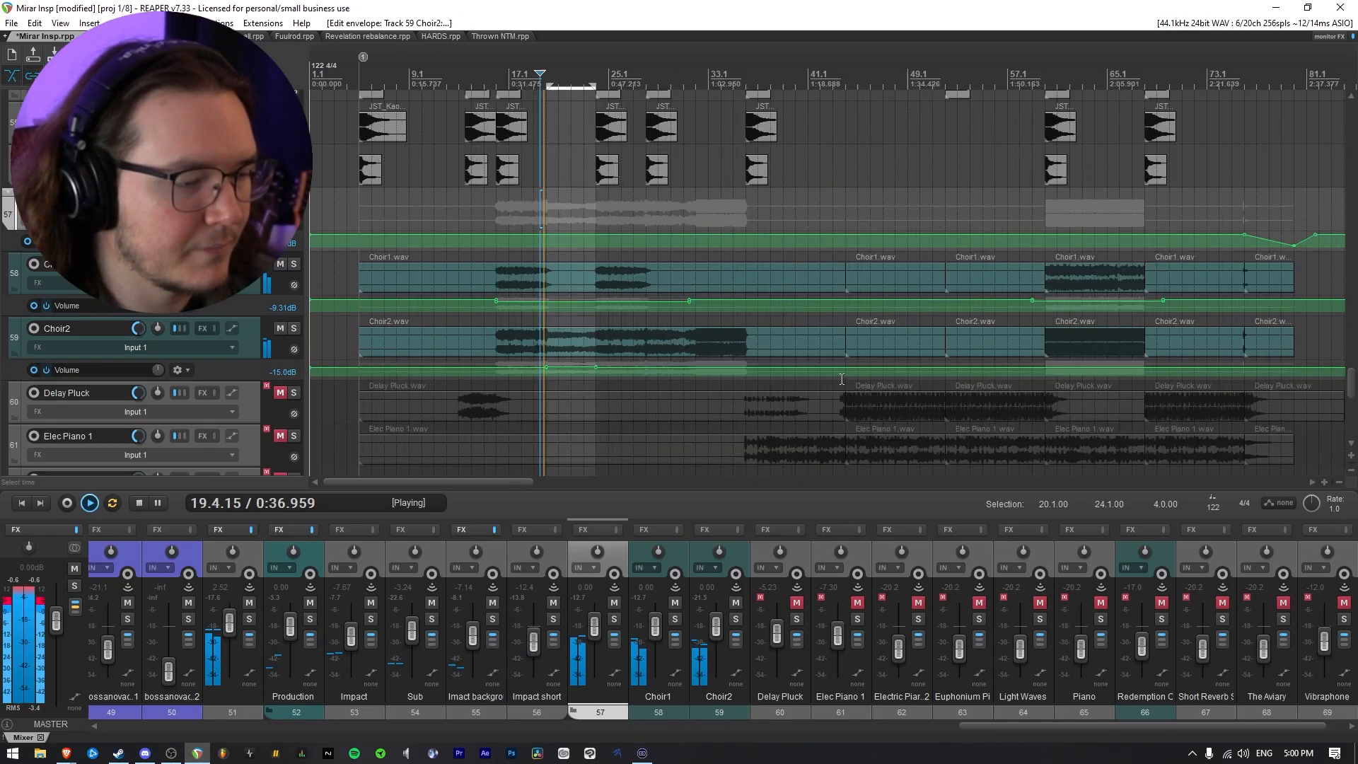
pyautogui.scroll(2, 840, 379)
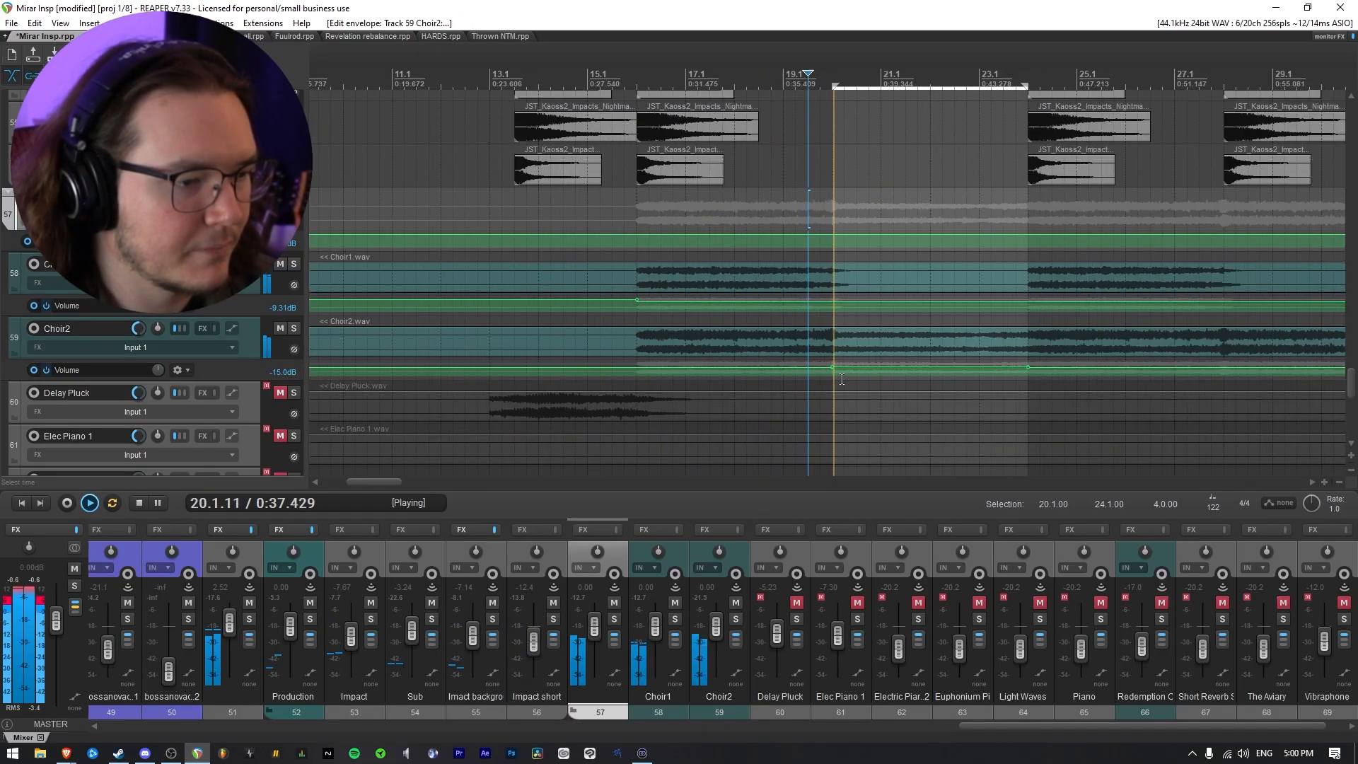
pyautogui.click(884, 368)
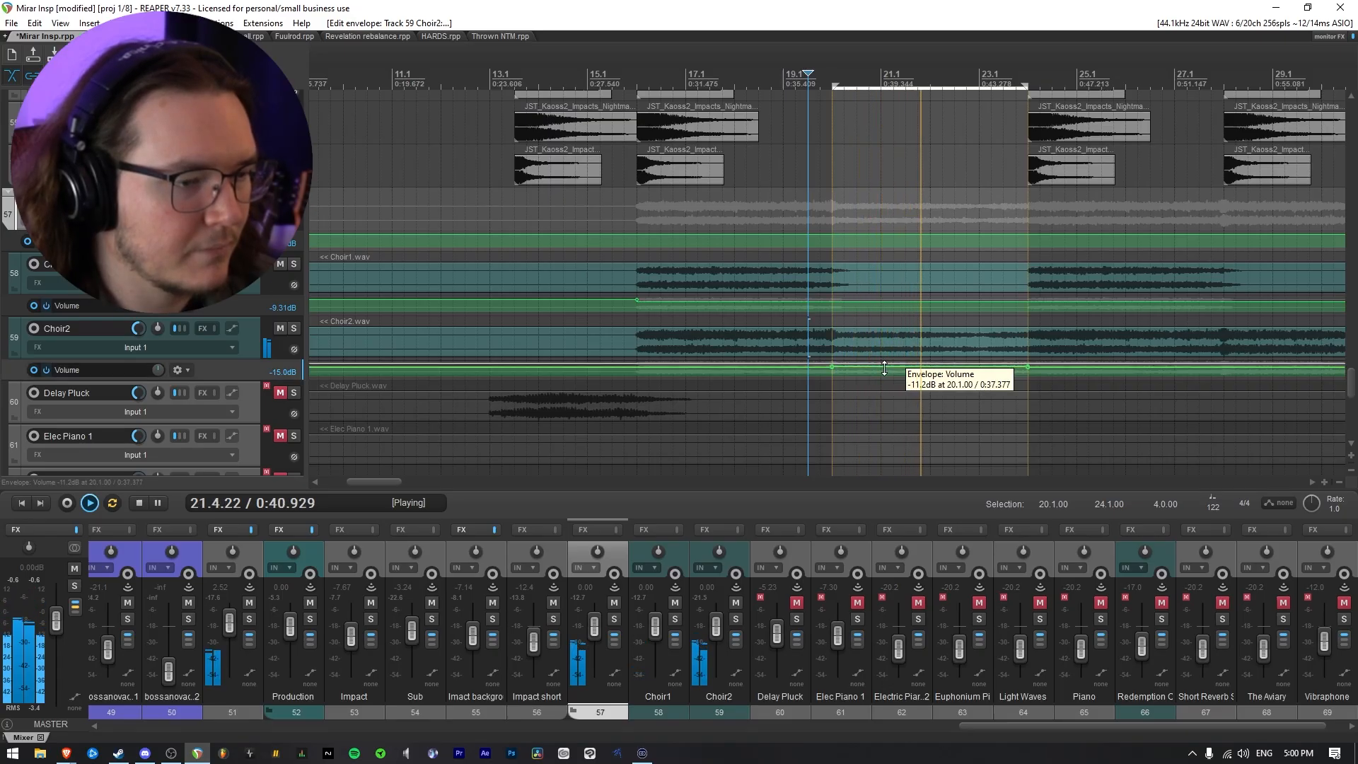
pyautogui.moveTo(885, 367); pyautogui.dragTo(898, 375)
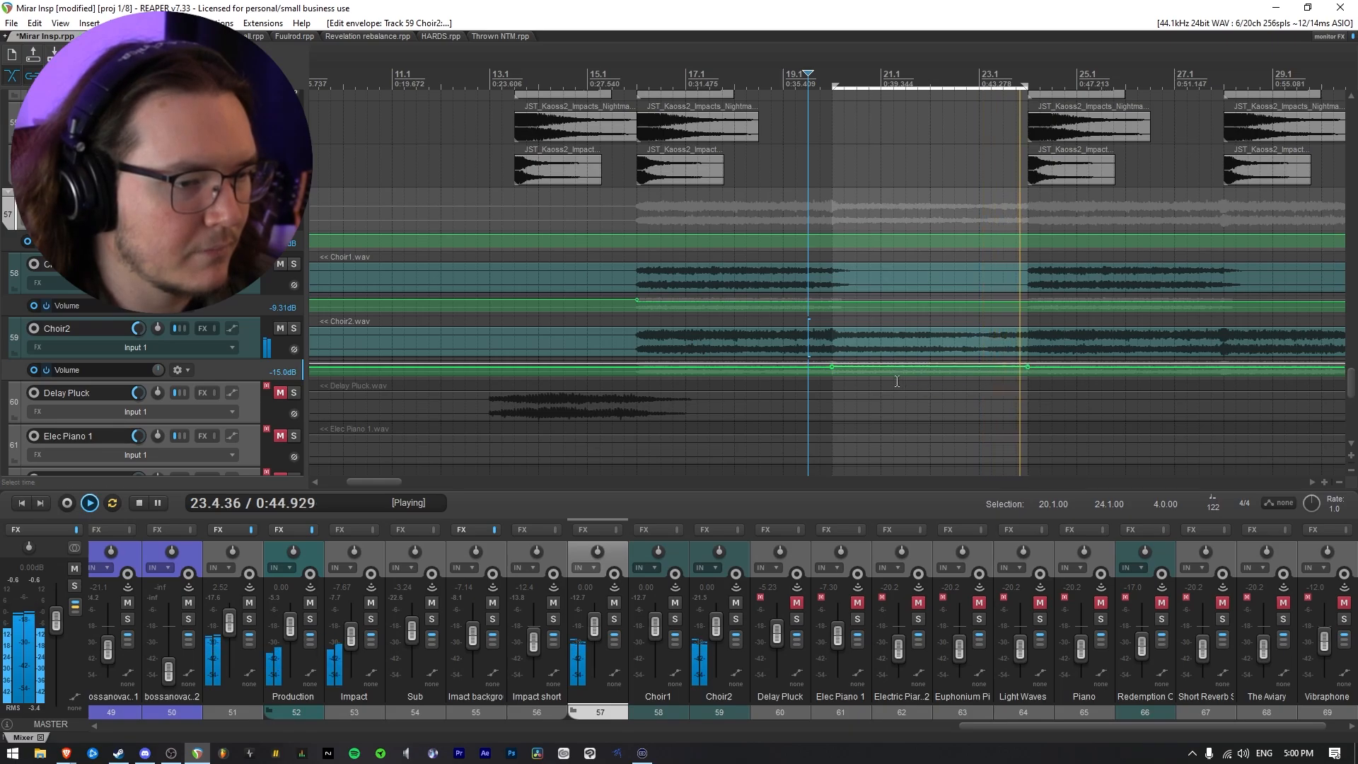
pyautogui.scroll(-5, 898, 381)
pyautogui.press('space')
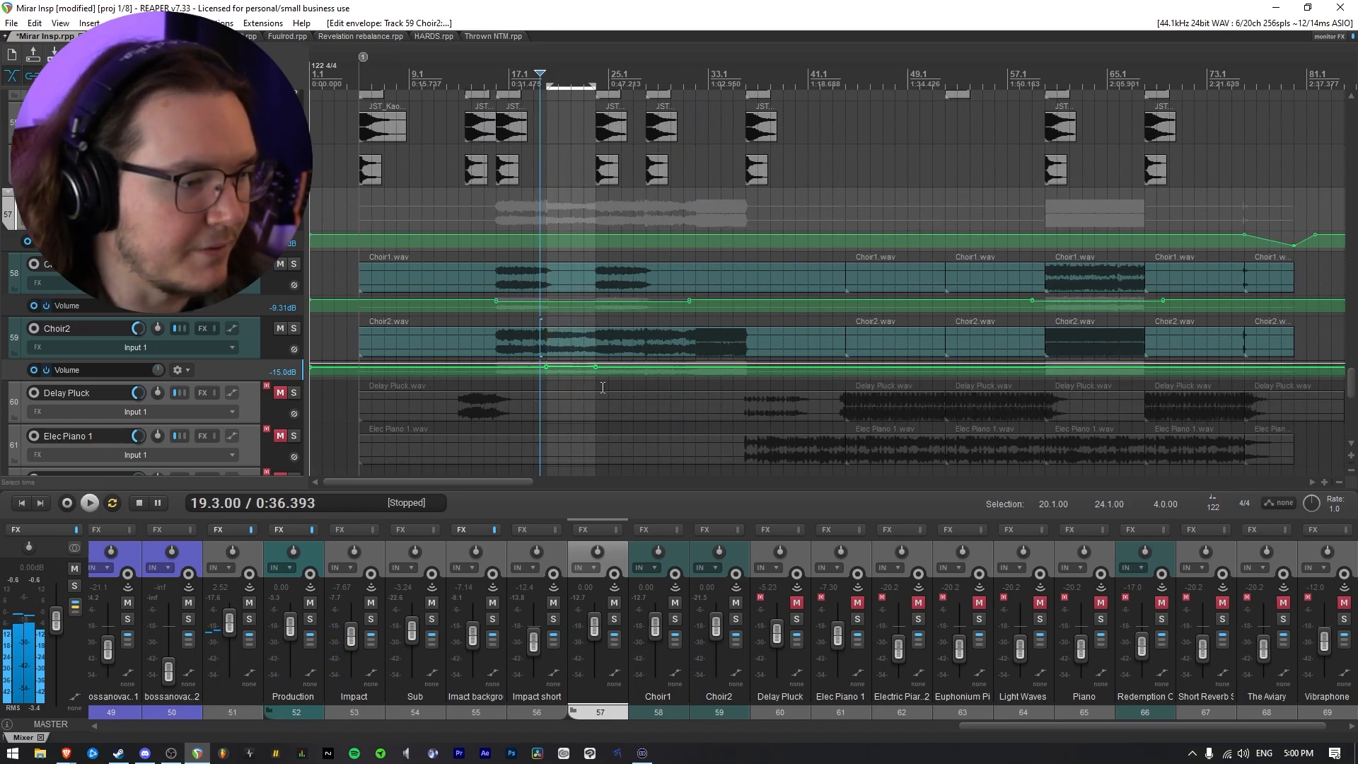
pyautogui.press('Escape')
# Listen to the choirs in the full mix from bar 24 and again from bar 31.4
pyautogui.click(596, 215)
pyautogui.press('space')
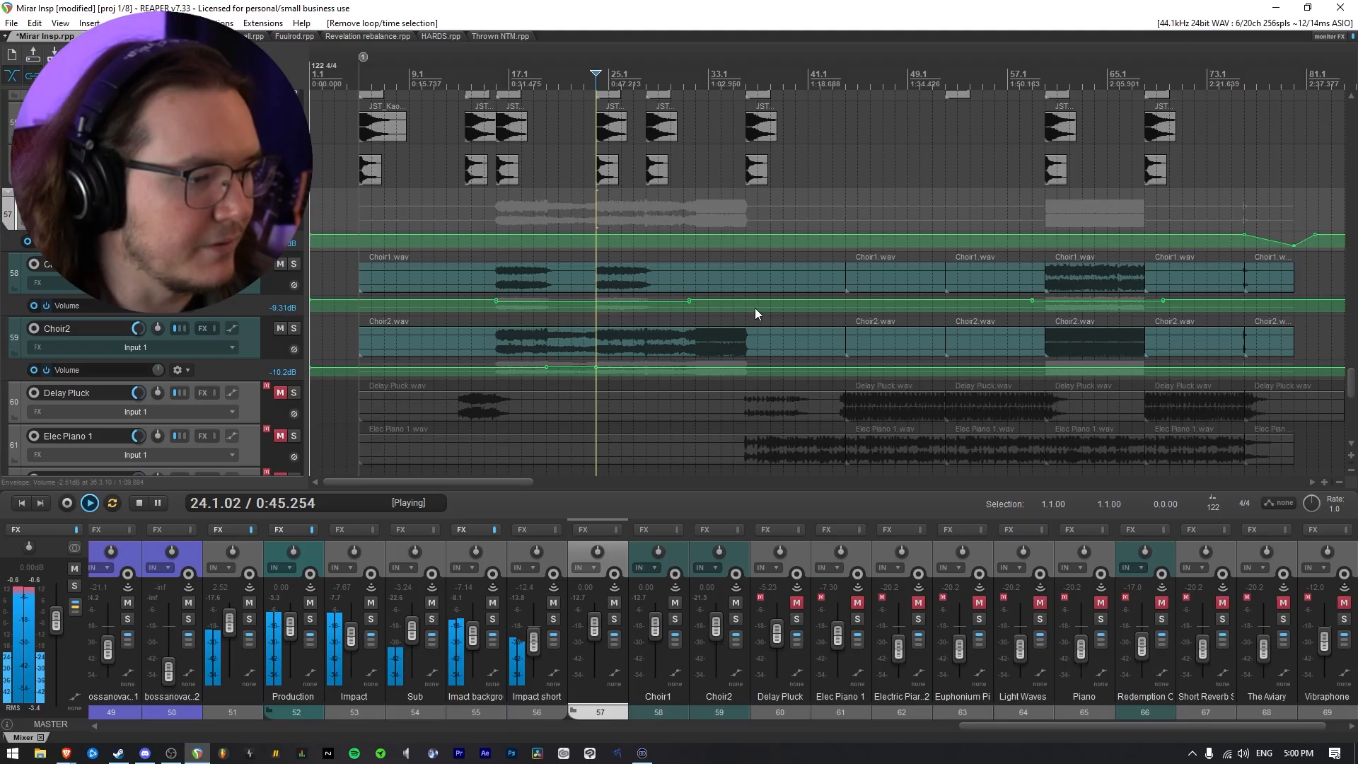
pyautogui.scroll(4, 754, 308)
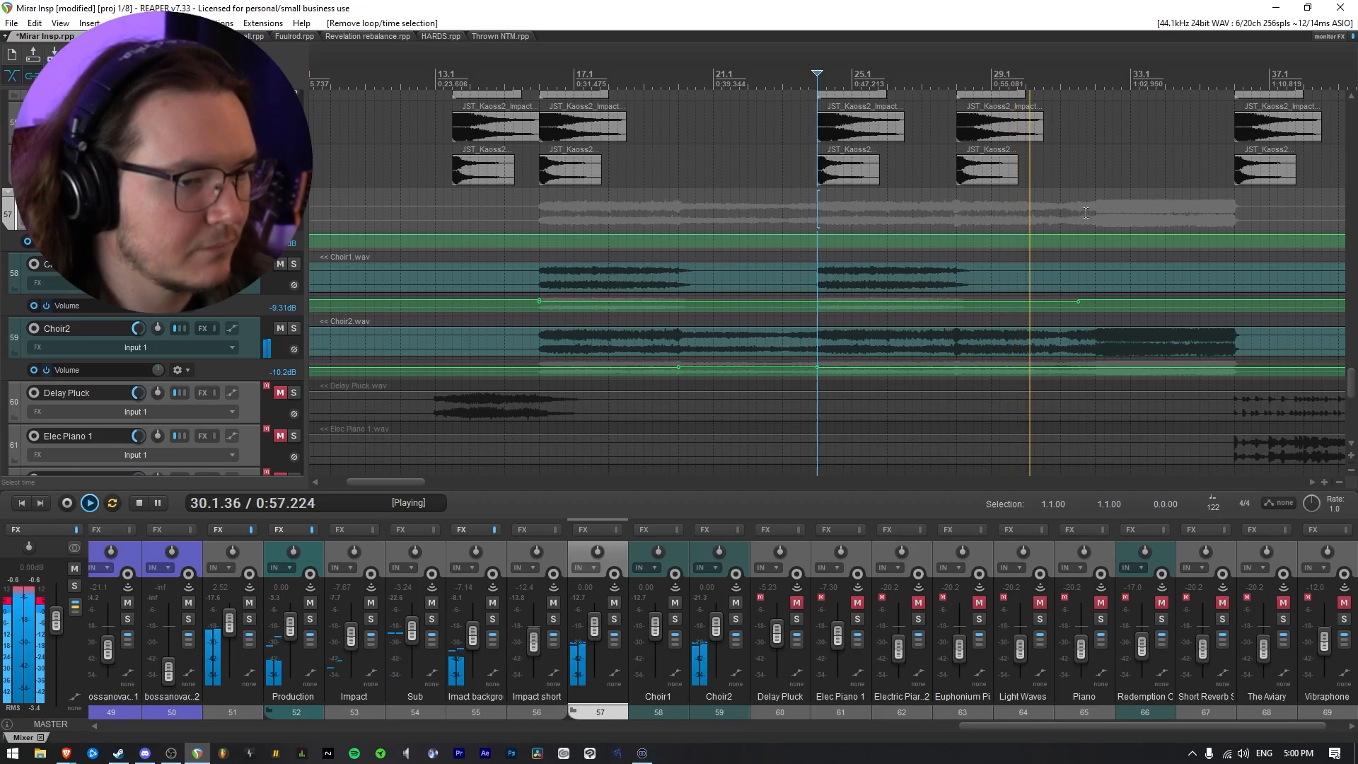
pyautogui.scroll(-3, 1069, 234)
pyautogui.scroll(3, 1069, 234)
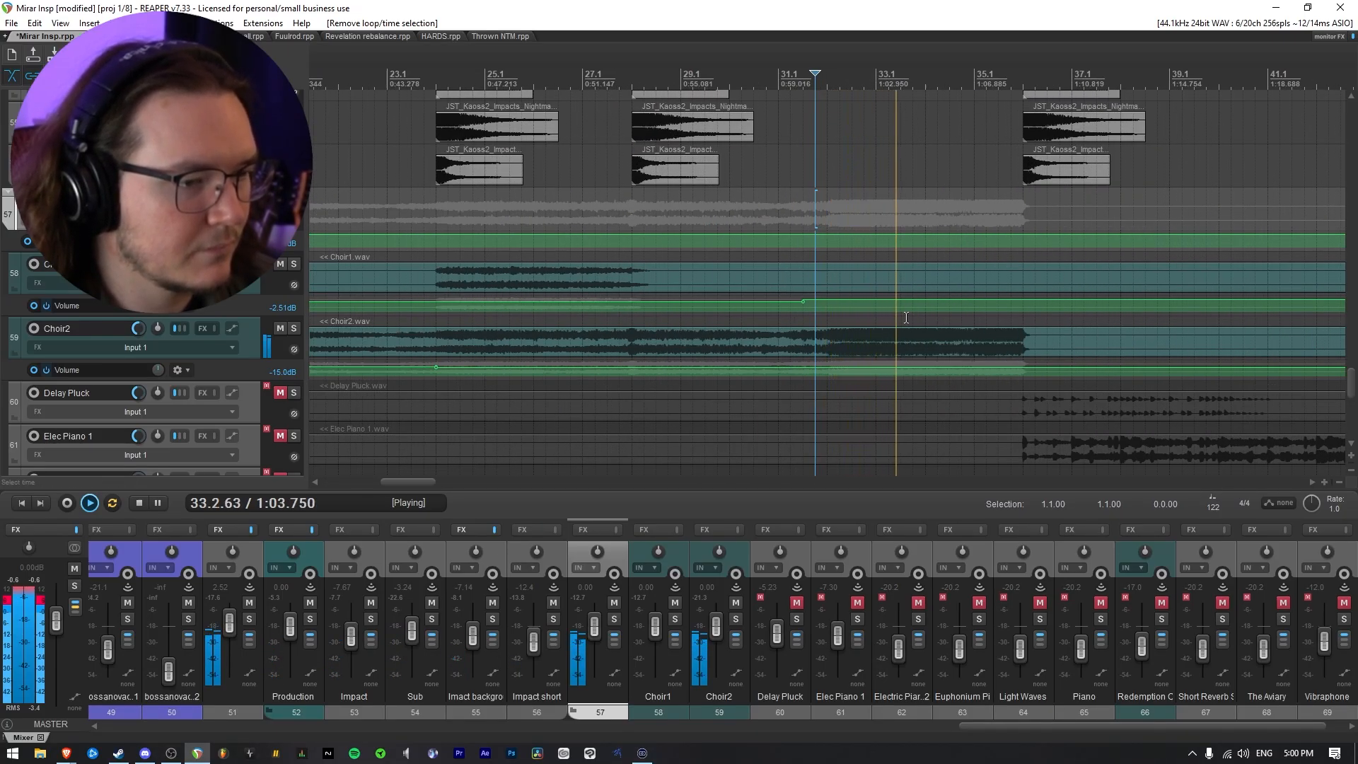
pyautogui.scroll(-2, 907, 317)
pyautogui.scroll(-1, 906, 318)
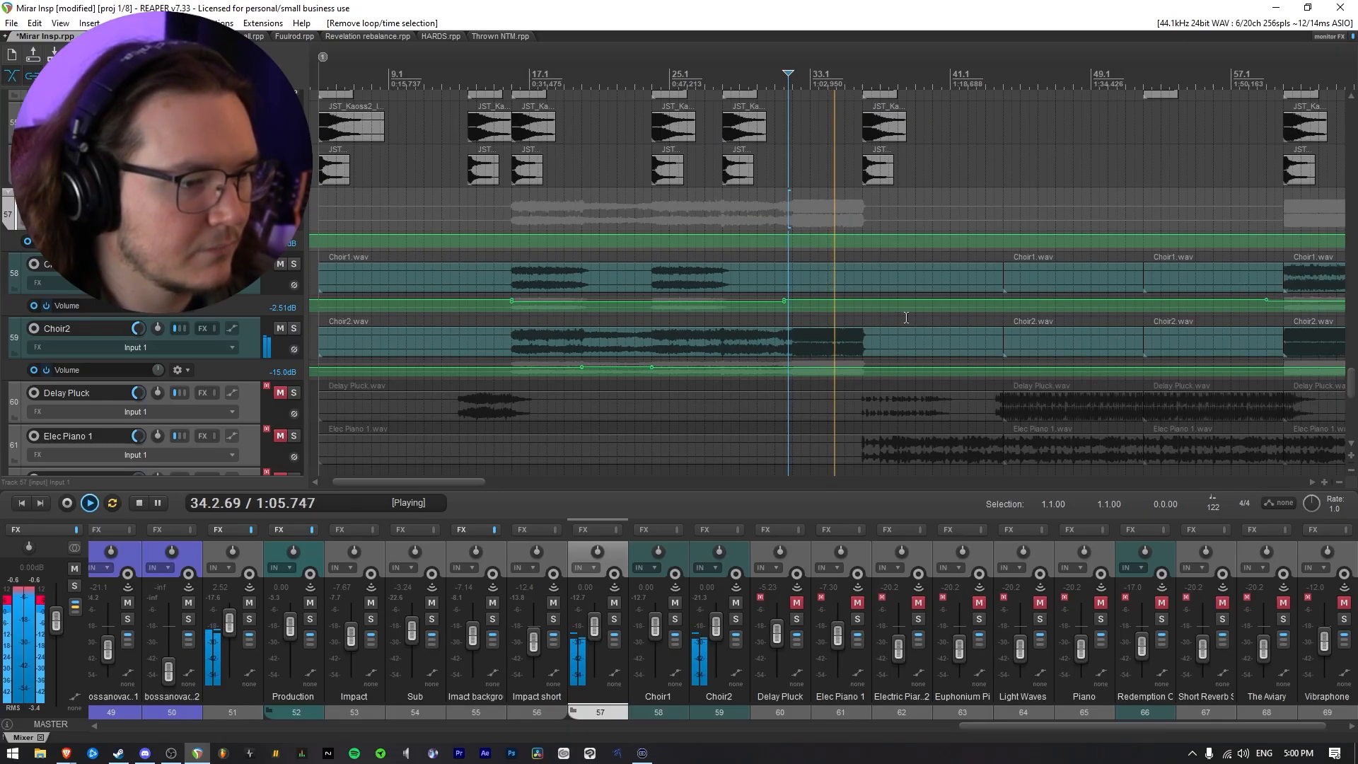
pyautogui.scroll(-2, 906, 317)
pyautogui.press('space')
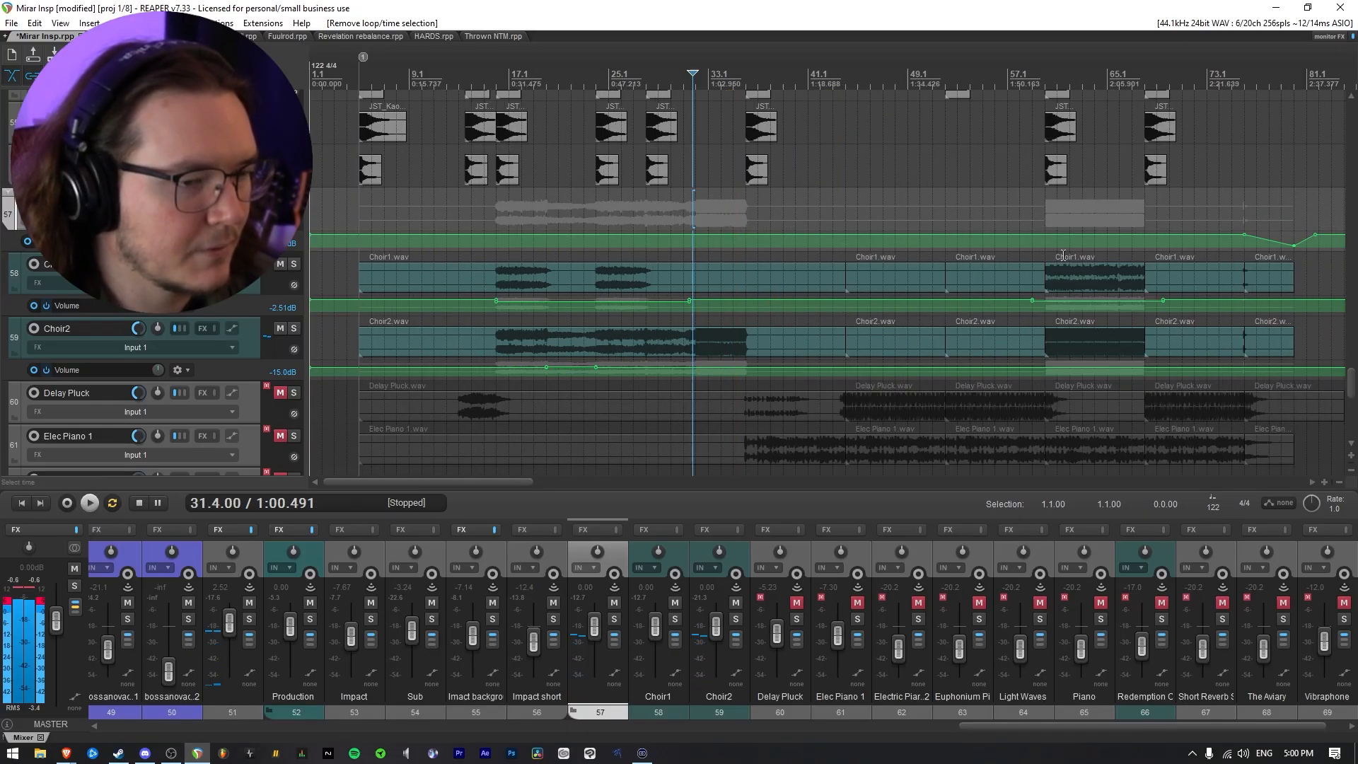
# Play the choir section from bar 59.4 to check both choirs in the mix
pyautogui.scroll(4, 933, 304)
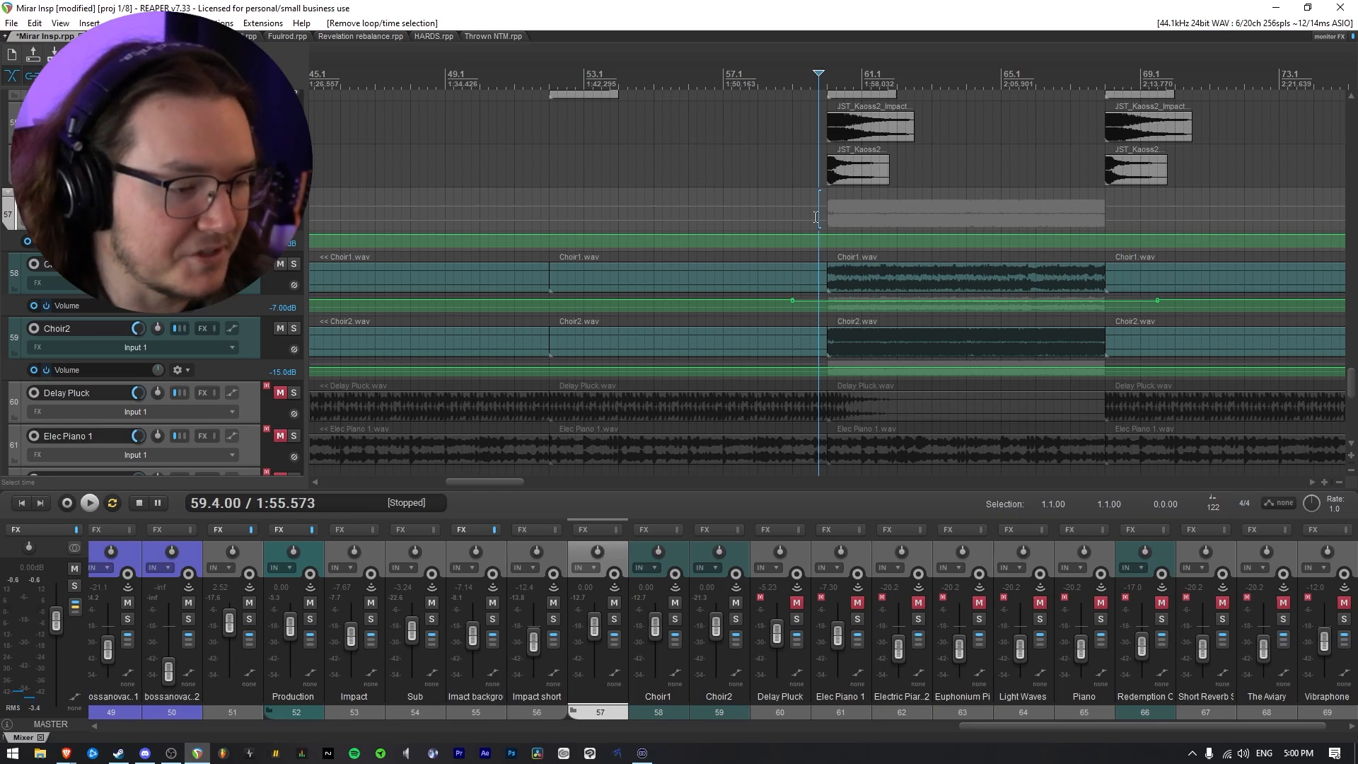
pyautogui.press('space')
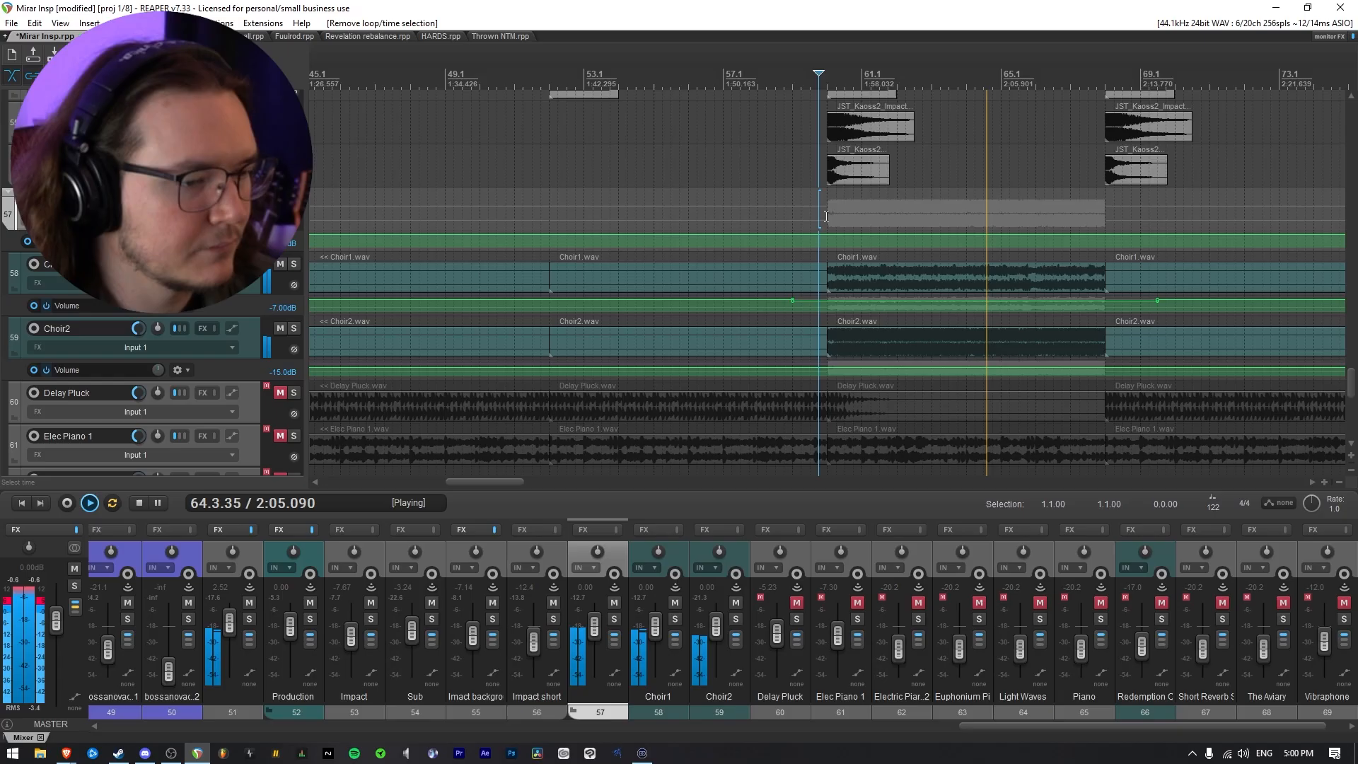
pyautogui.press('space')
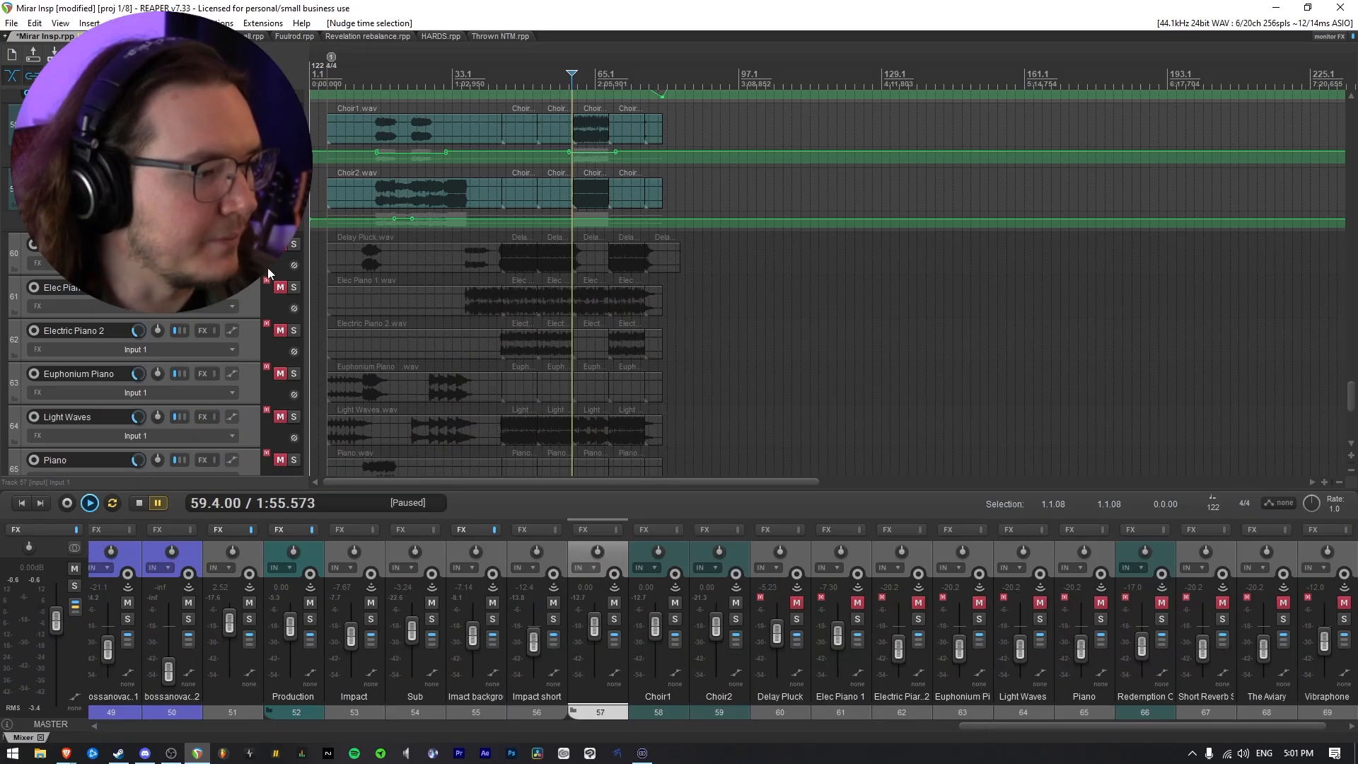
# Unmute the Delay Pluck track and show its volume envelope
pyautogui.click(281, 244)
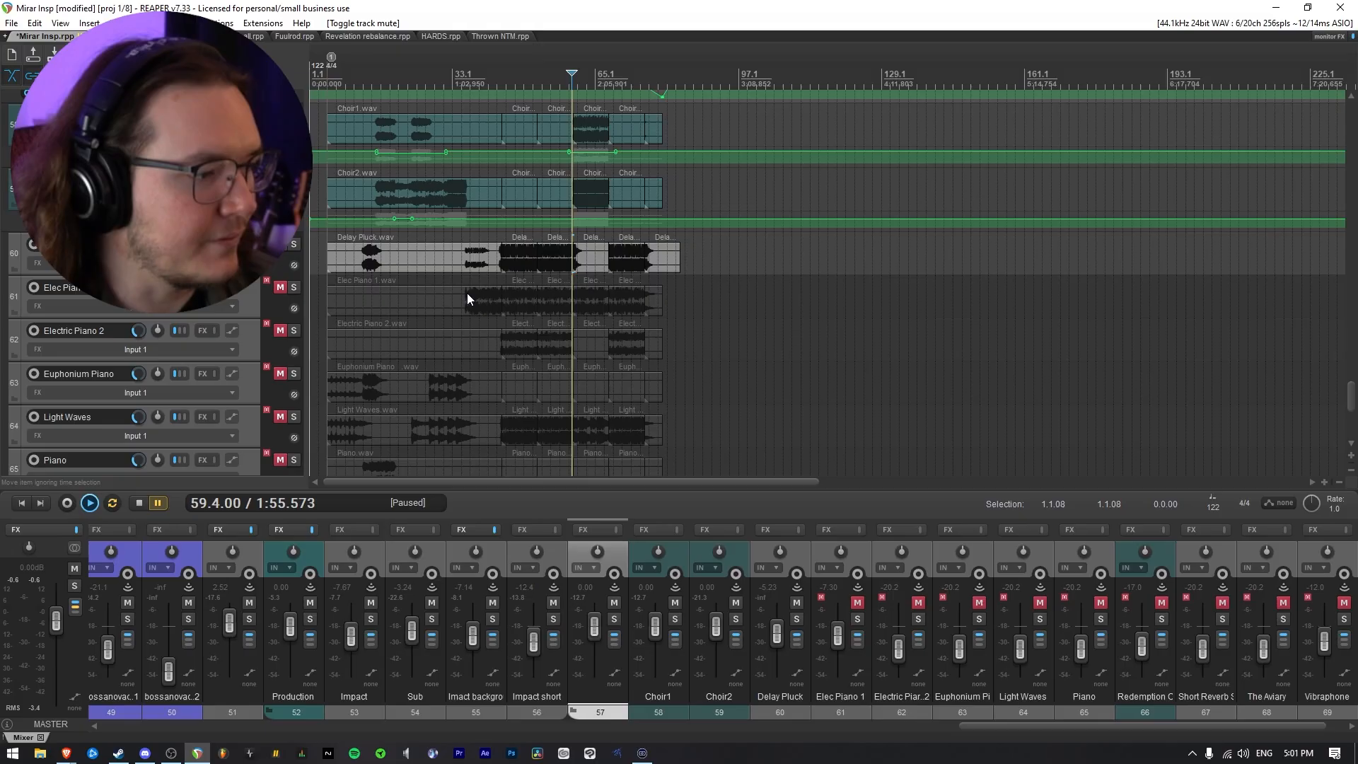
pyautogui.click(362, 241)
pyautogui.scroll(6, 656, 308)
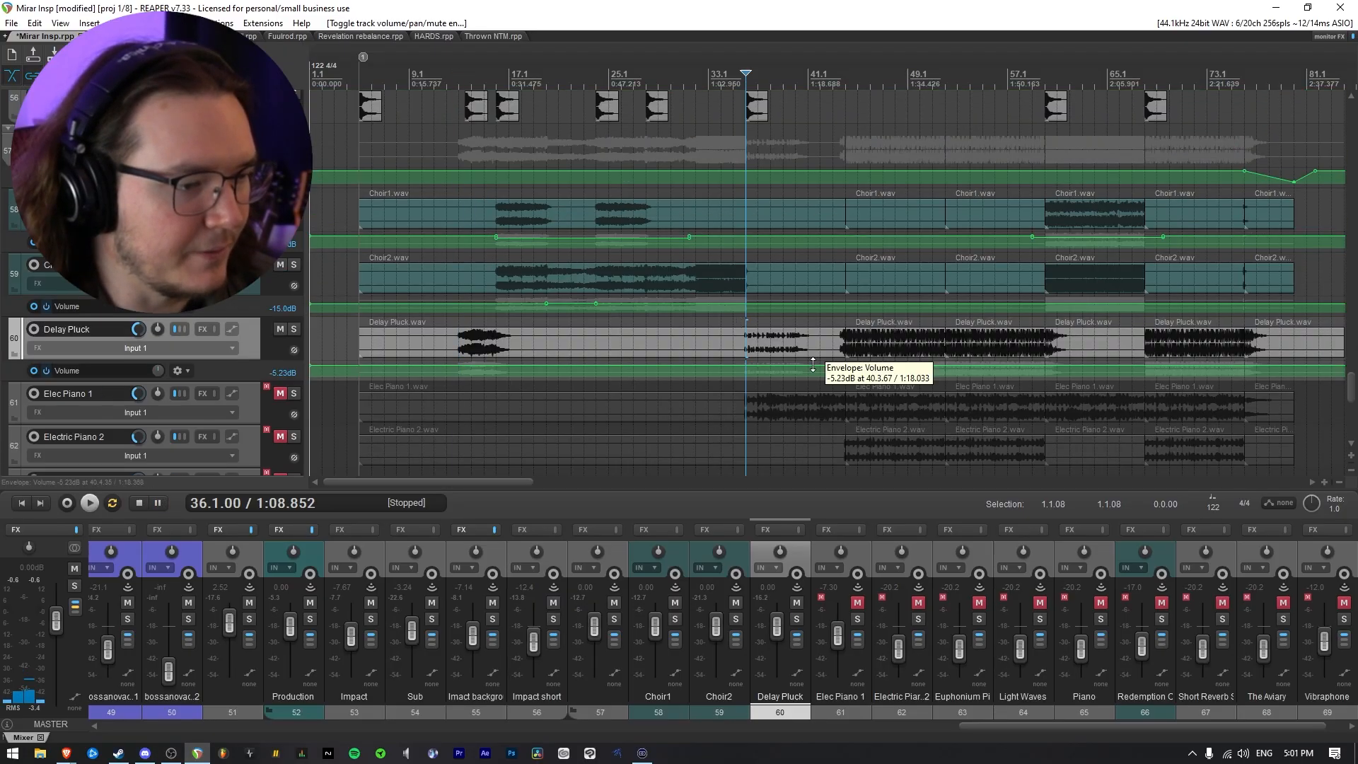
# Solo Delay Pluck, listen to it from just before bar 36, and take it out of solo
pyautogui.scroll(8, 849, 365)
pyautogui.click(804, 337)
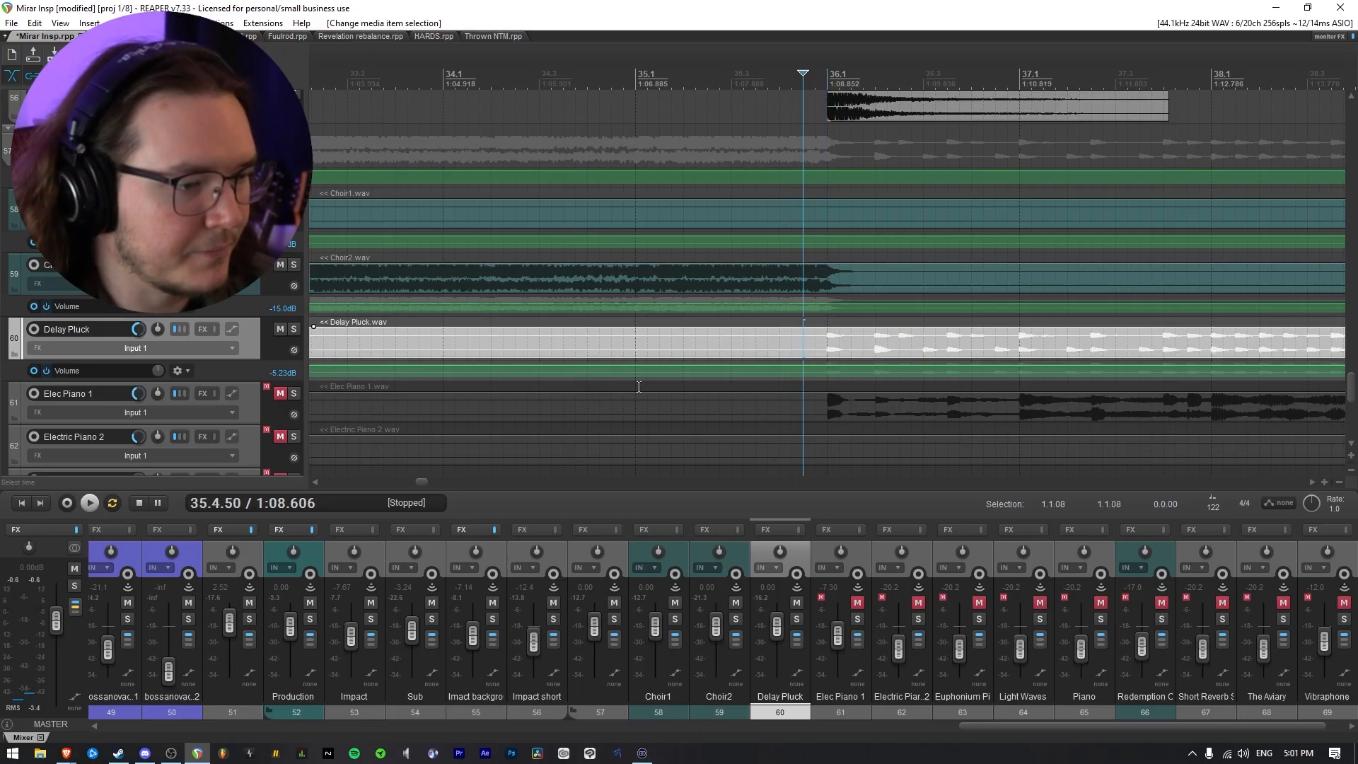
pyautogui.click(293, 329)
pyautogui.scroll(-4, 710, 389)
pyautogui.press('space')
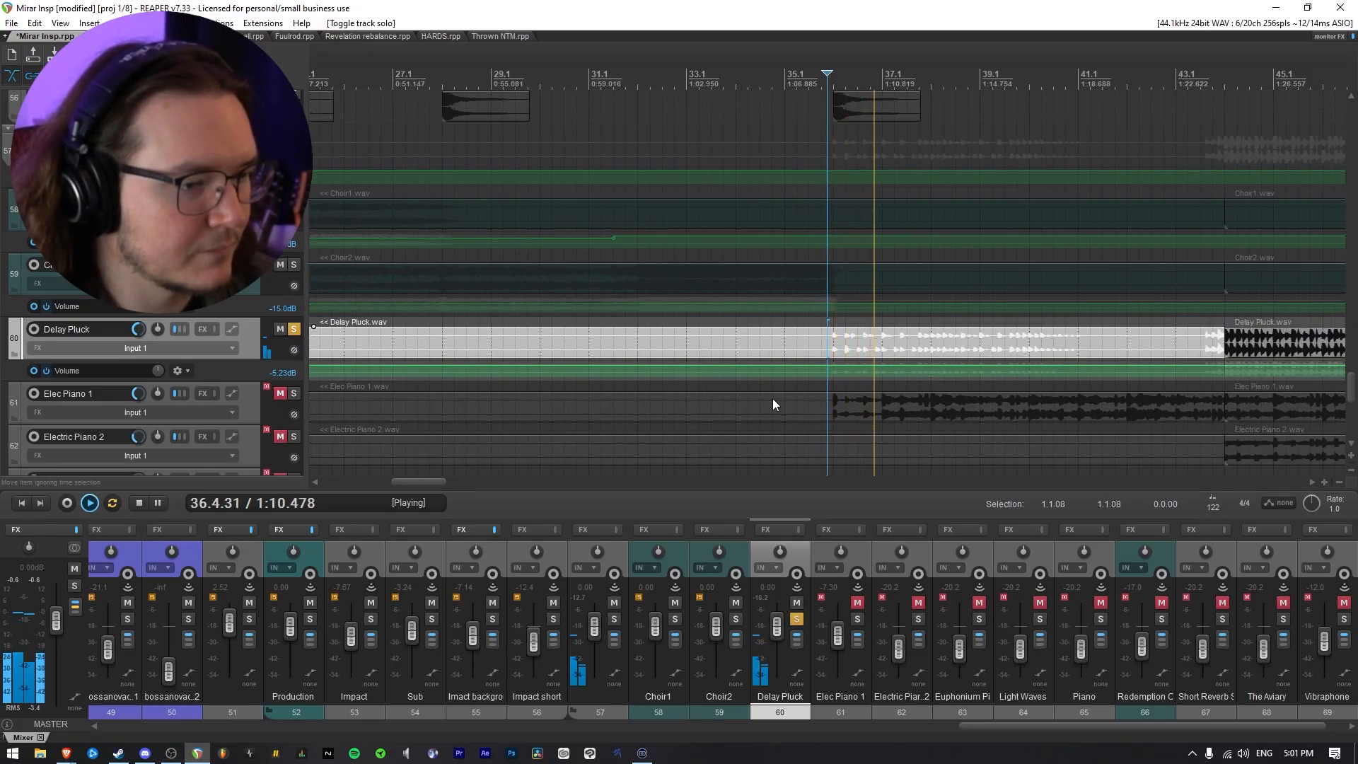
pyautogui.scroll(-3, 785, 398)
pyautogui.scroll(3, 845, 402)
pyautogui.moveTo(436, 482); pyautogui.dragTo(452, 485)
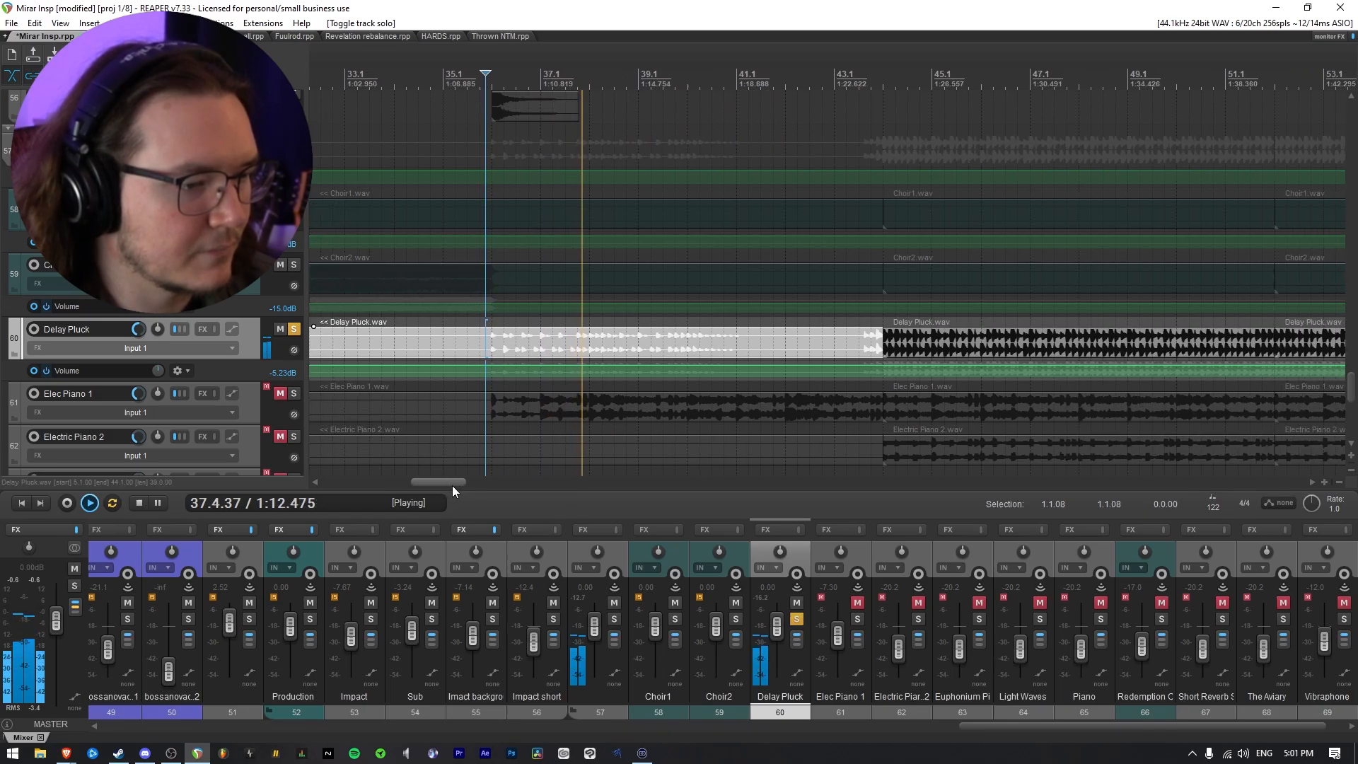
pyautogui.press('space')
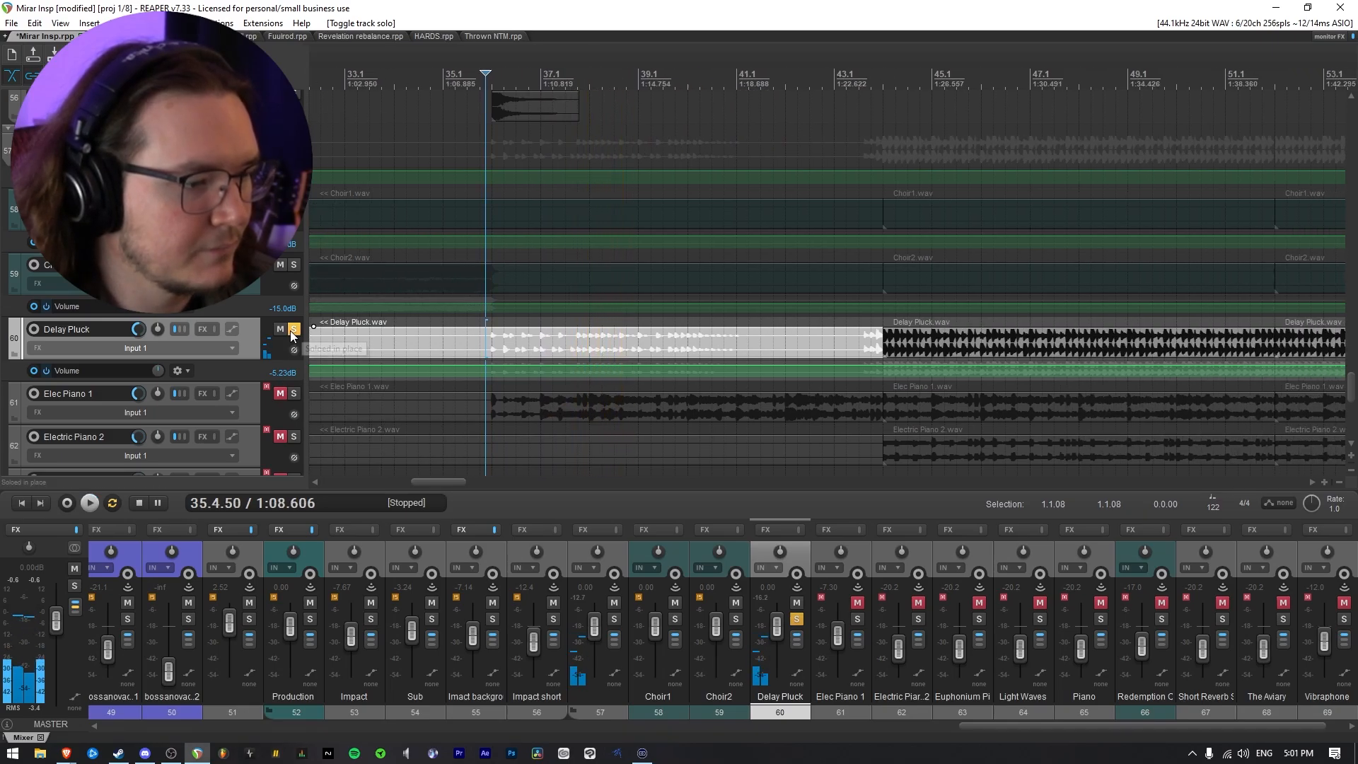
pyautogui.click(294, 330)
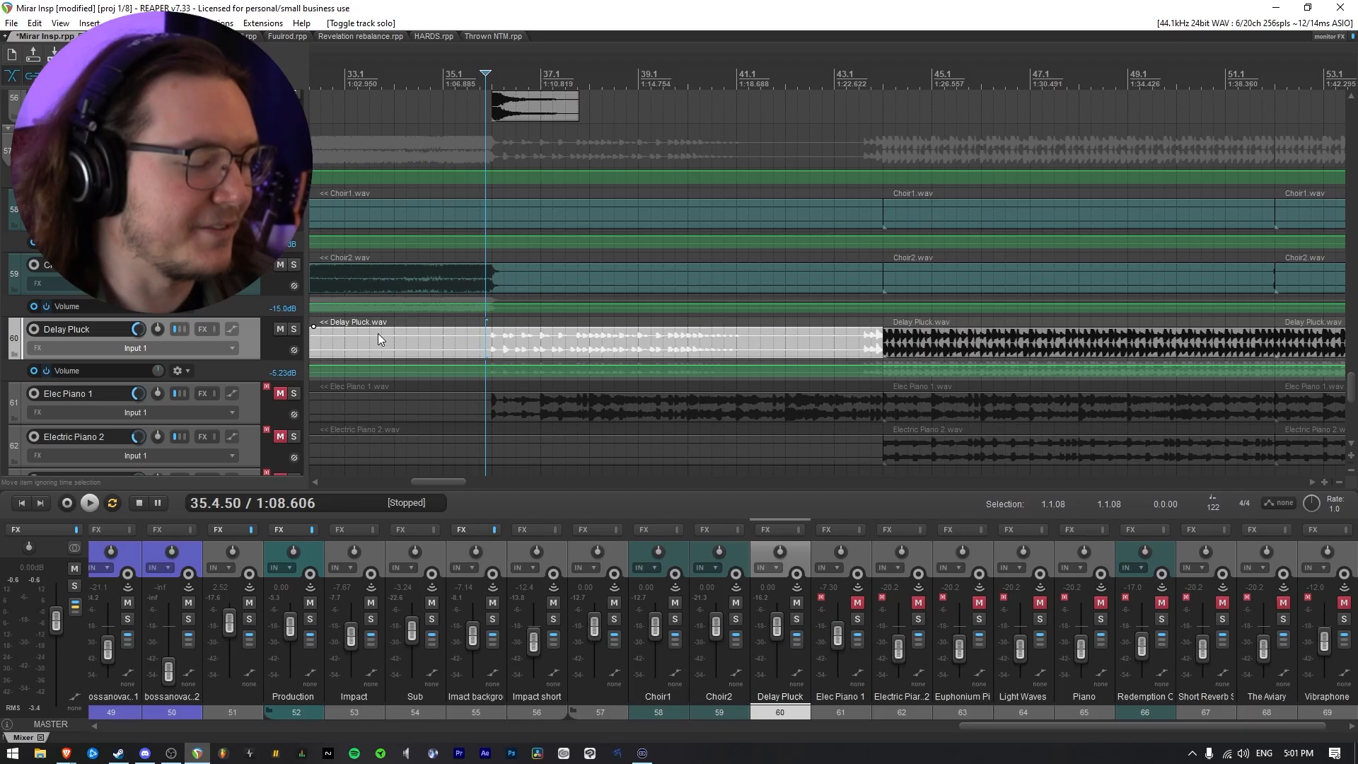
# Listen to Delay Pluck in the full mix from bar 35 and again from bar 43
pyautogui.click(466, 147)
pyautogui.press('space')
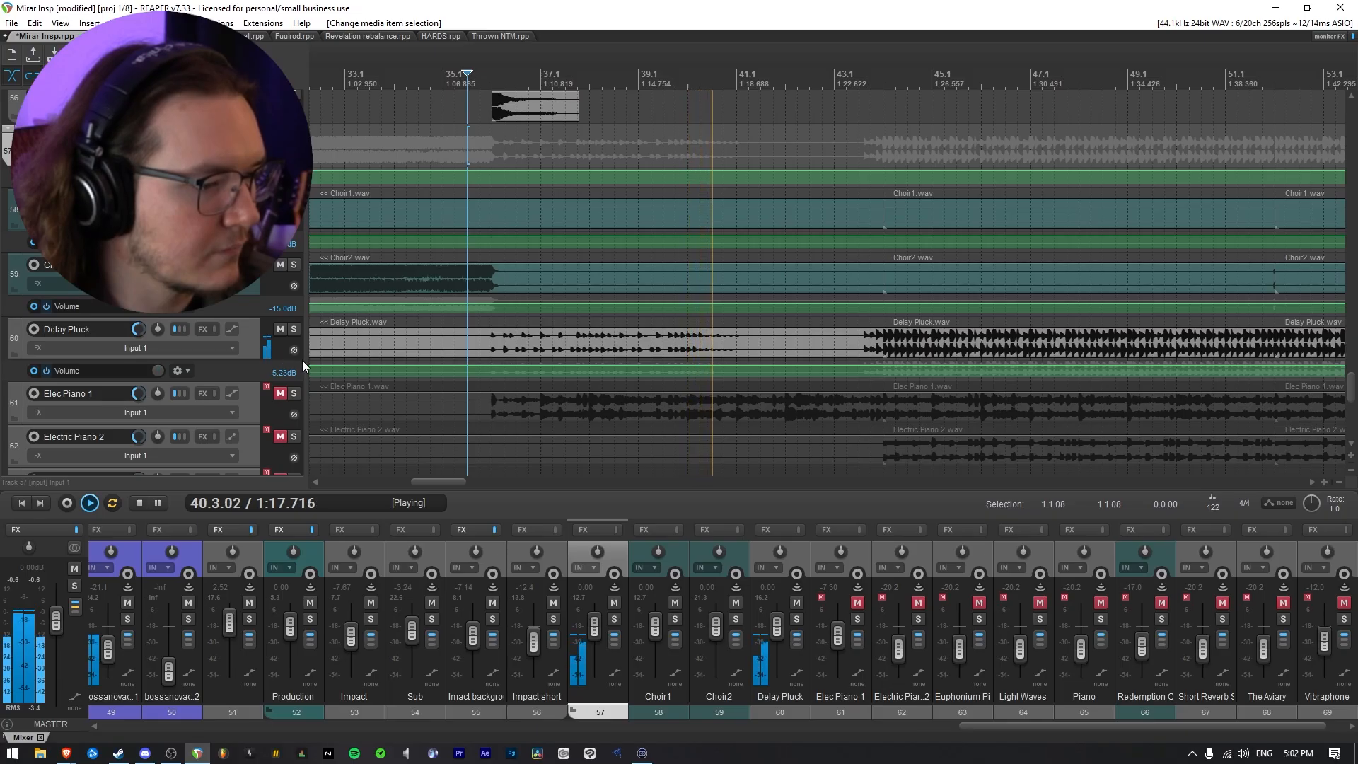
pyautogui.click(847, 340)
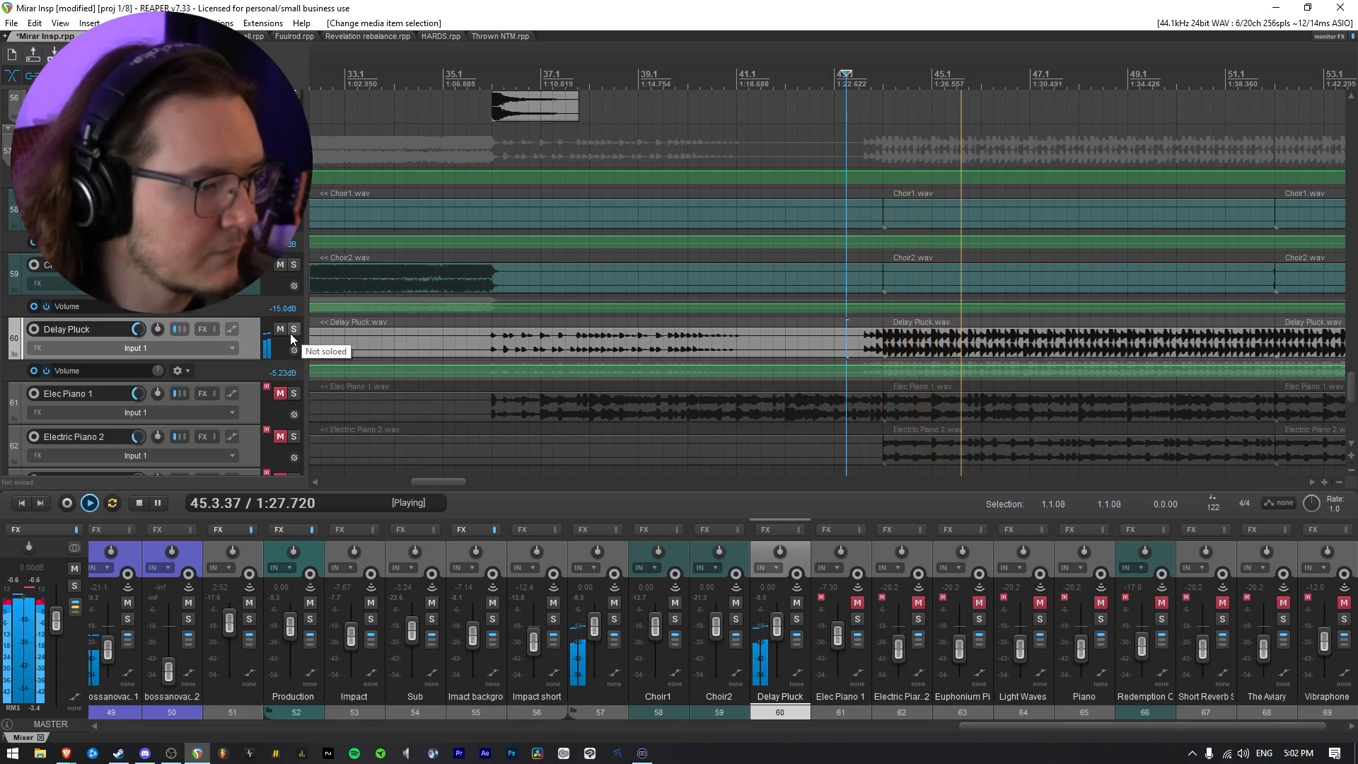
pyautogui.scroll(-1, 585, 378)
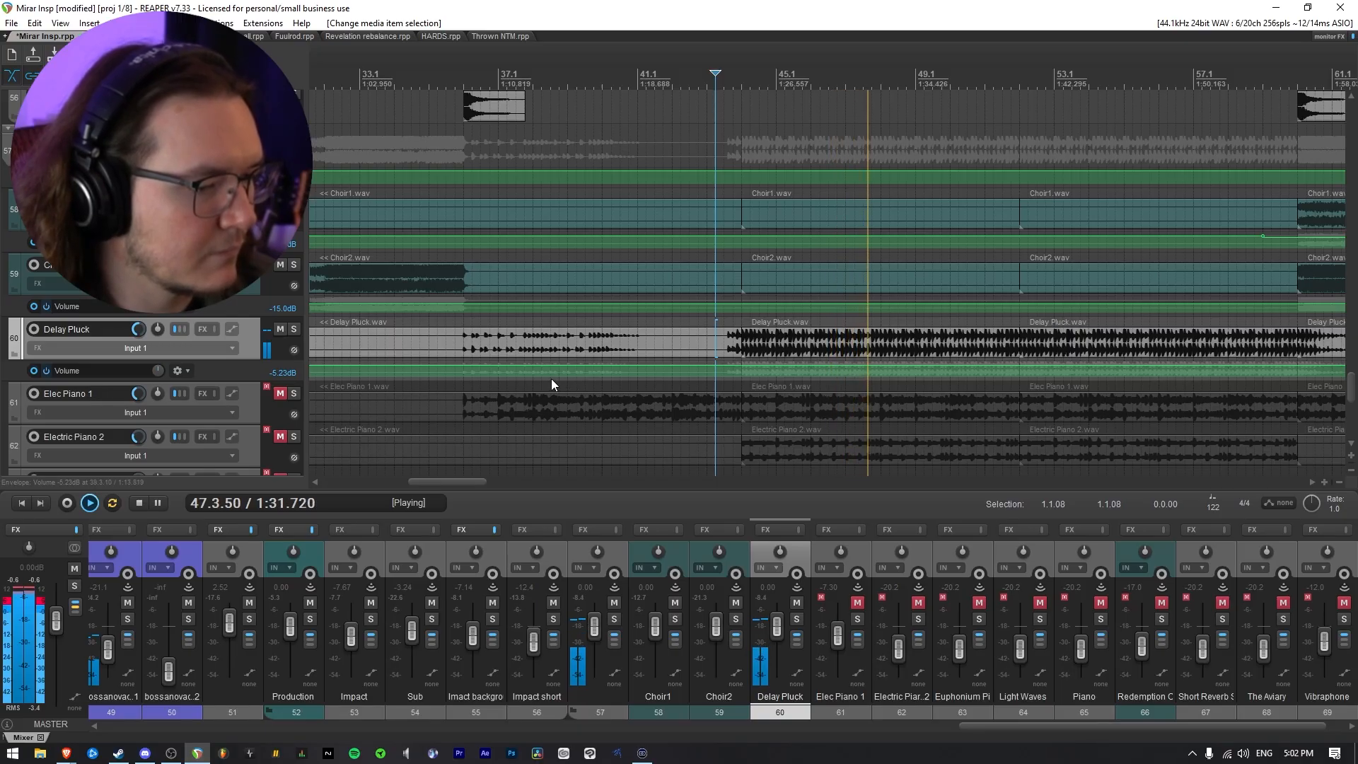
# Lower Delay Pluck's volume automation between 36.1 and 42.3 to -11.8 dB while playing from just before that section
pyautogui.press('space')
pyautogui.moveTo(464, 376); pyautogui.dragTo(688, 380)
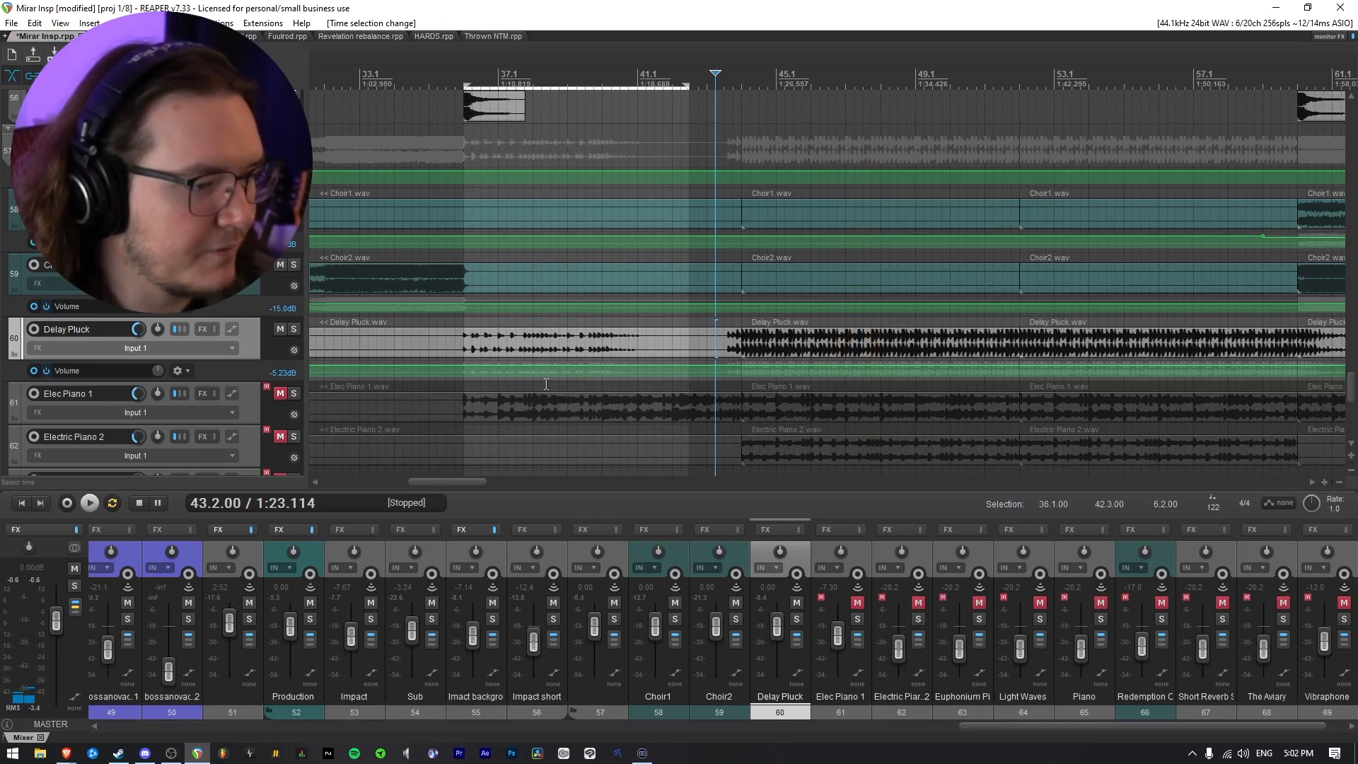
pyautogui.moveTo(543, 367); pyautogui.dragTo(449, 366)
pyautogui.press('space')
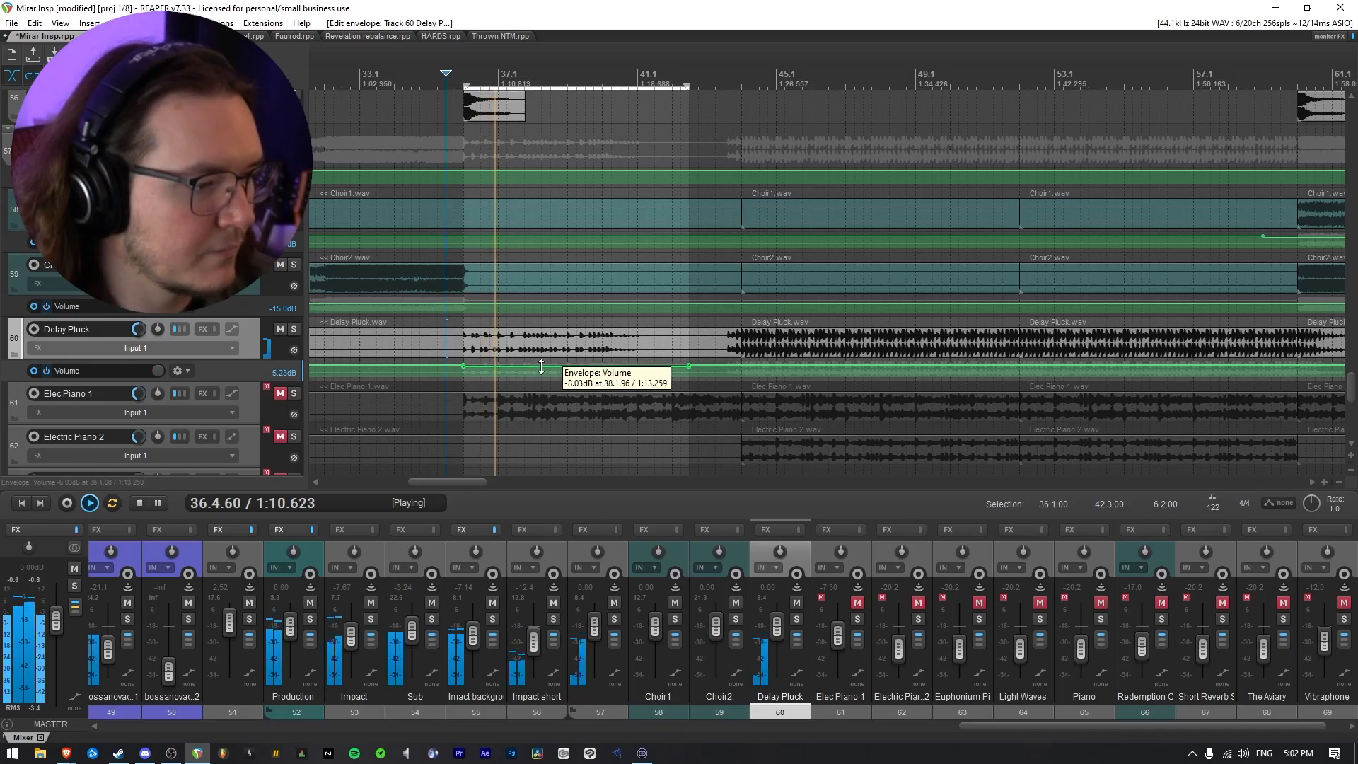
pyautogui.moveTo(541, 367); pyautogui.dragTo(551, 379)
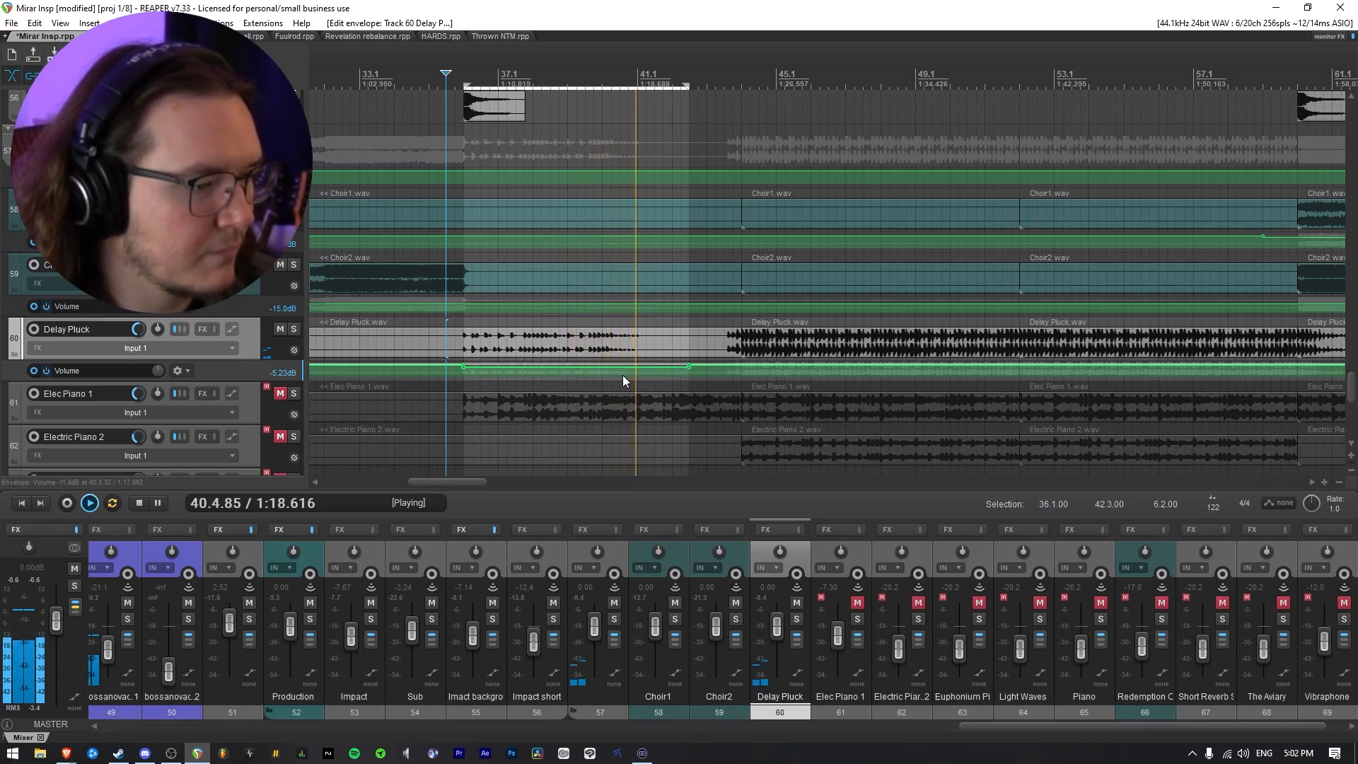
# Raise Delay Pluck's volume automation between 43.3 and 44.1 to about +0.6 dB and check the entrance in playback
pyautogui.click(711, 379)
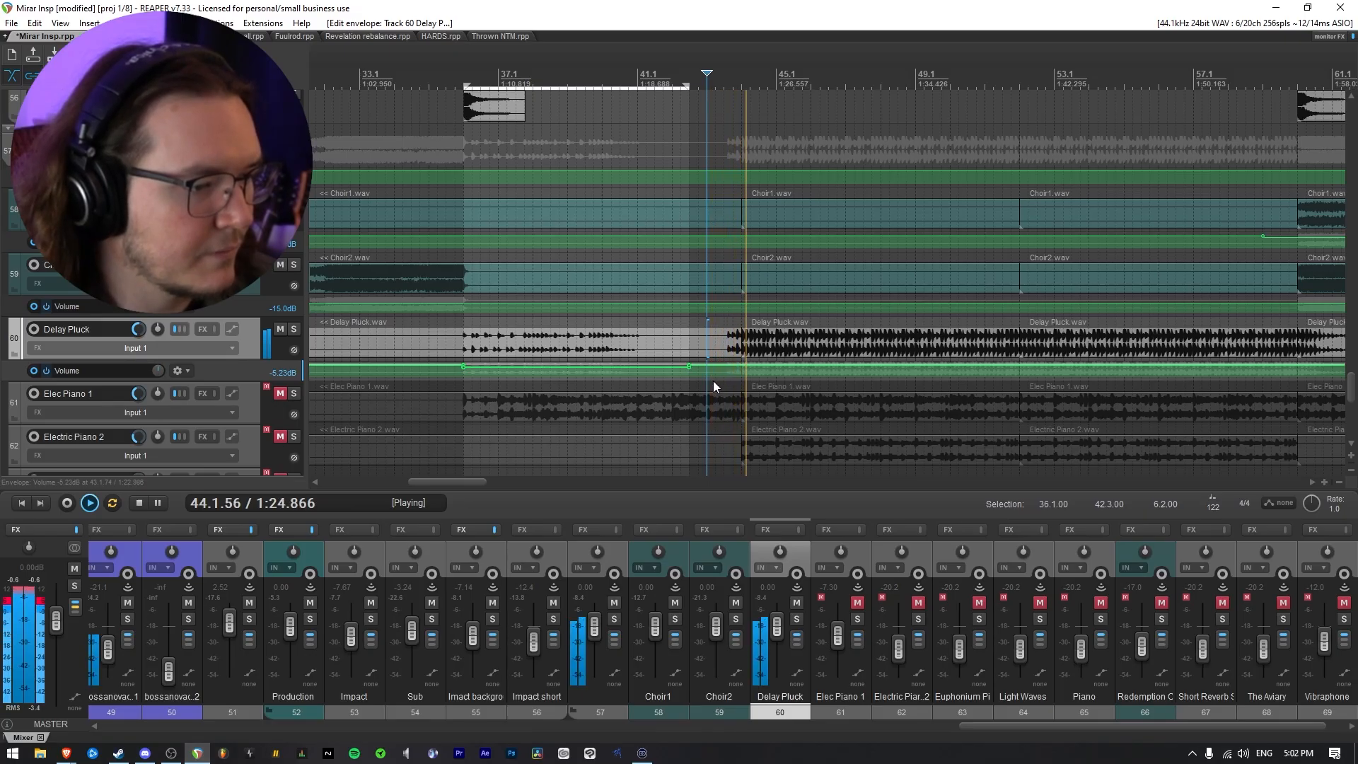
pyautogui.press('space')
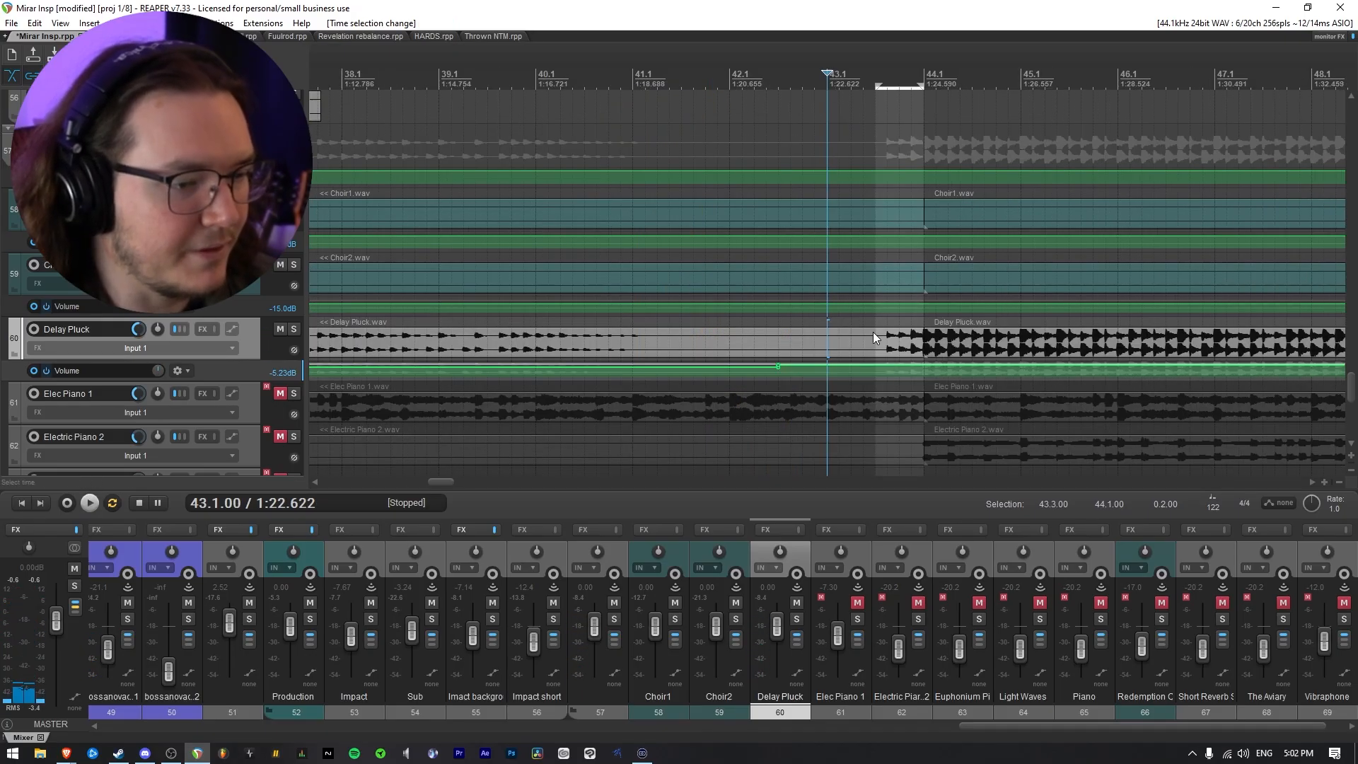
pyautogui.moveTo(891, 366); pyautogui.dragTo(913, 344)
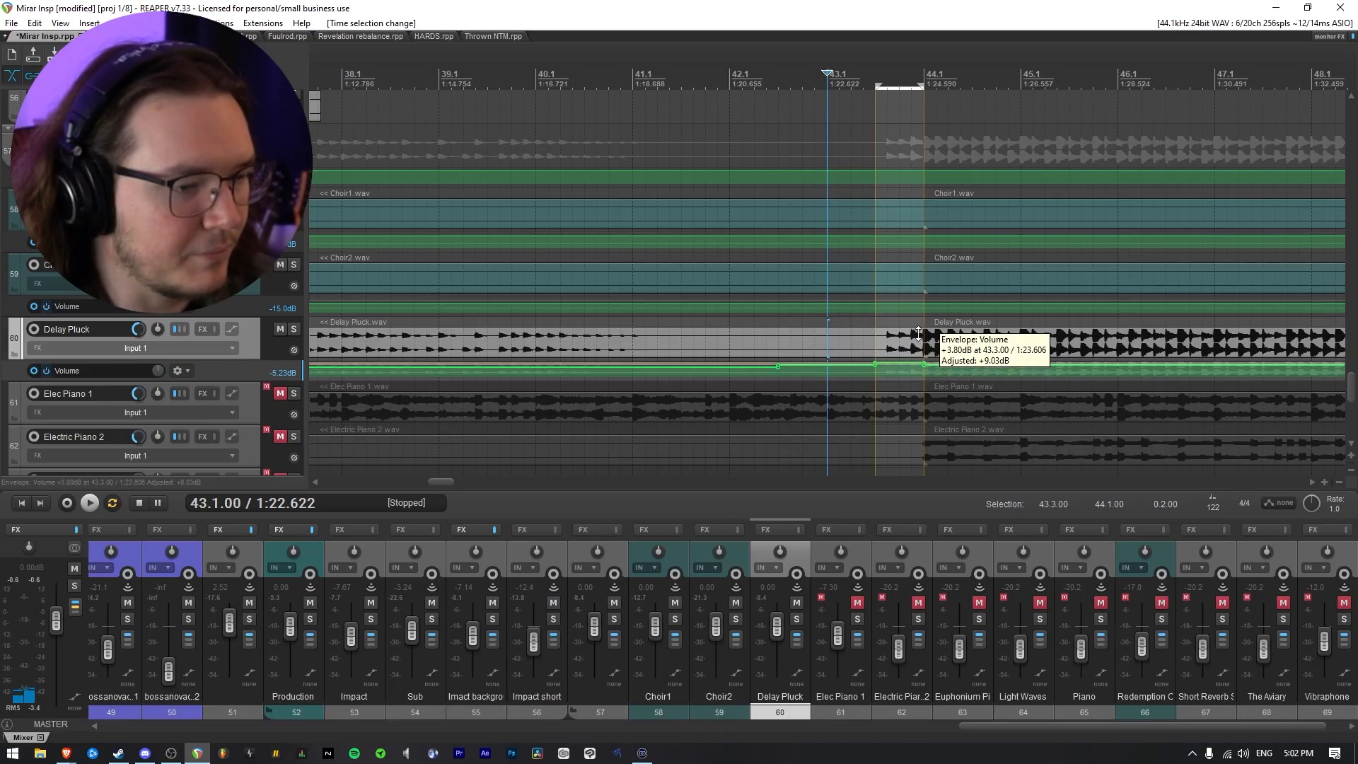
pyautogui.click(933, 416)
pyautogui.press('space')
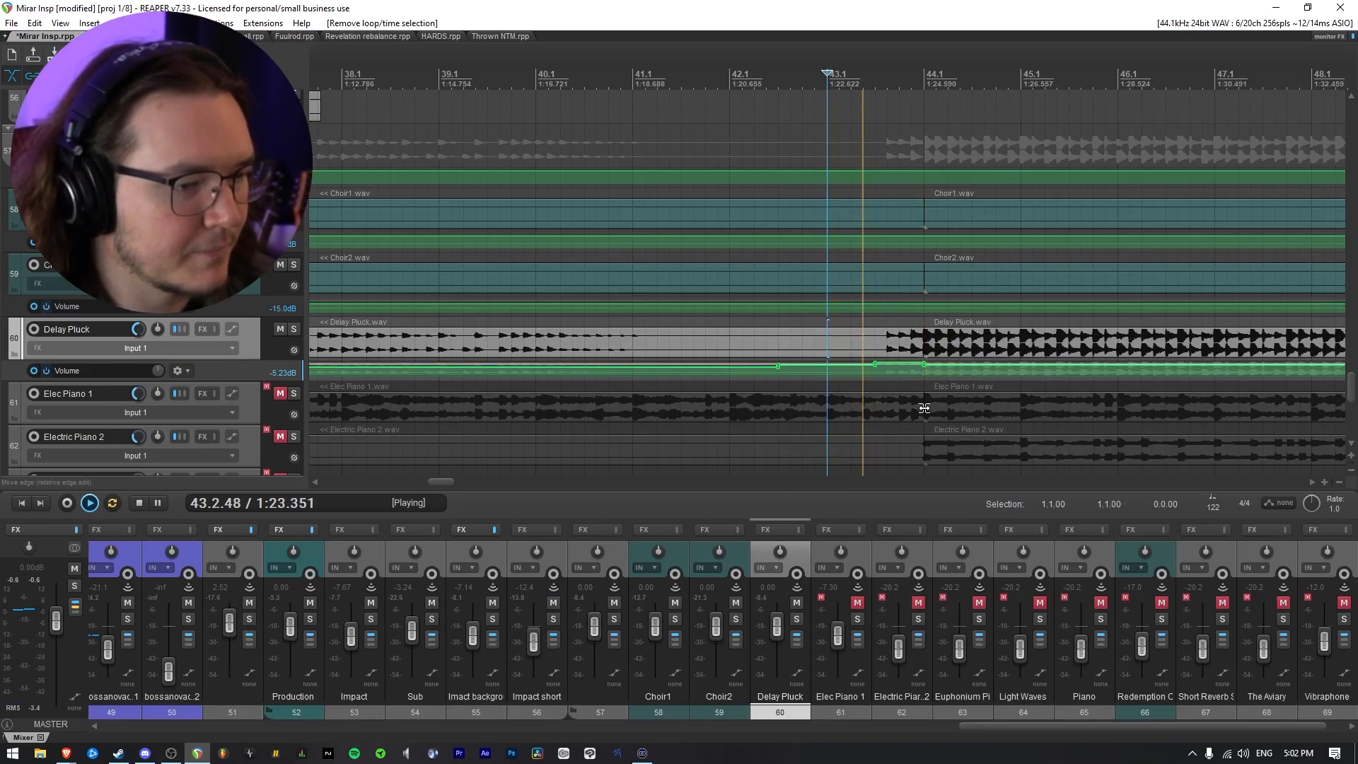
pyautogui.moveTo(904, 368); pyautogui.dragTo(909, 376)
pyautogui.press('space')
pyautogui.press('space')
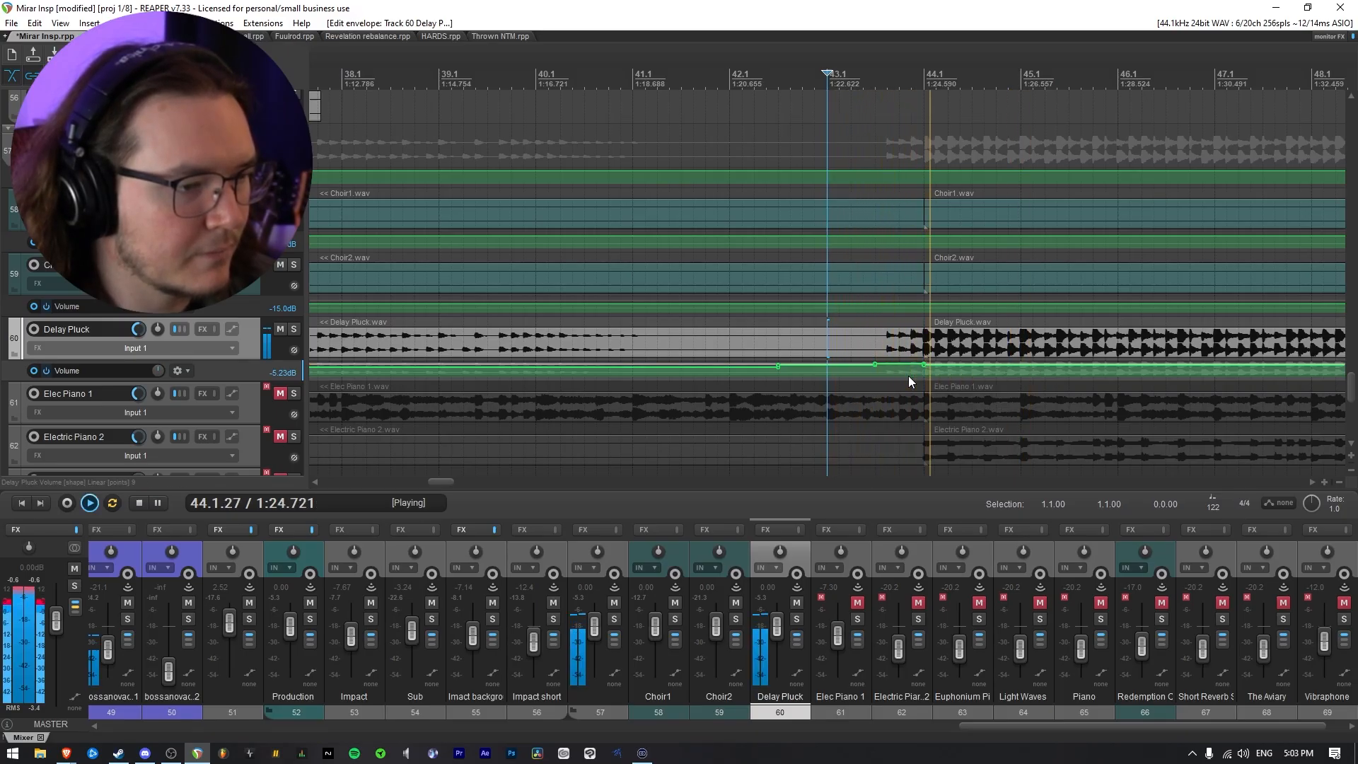
pyautogui.scroll(-2, 837, 383)
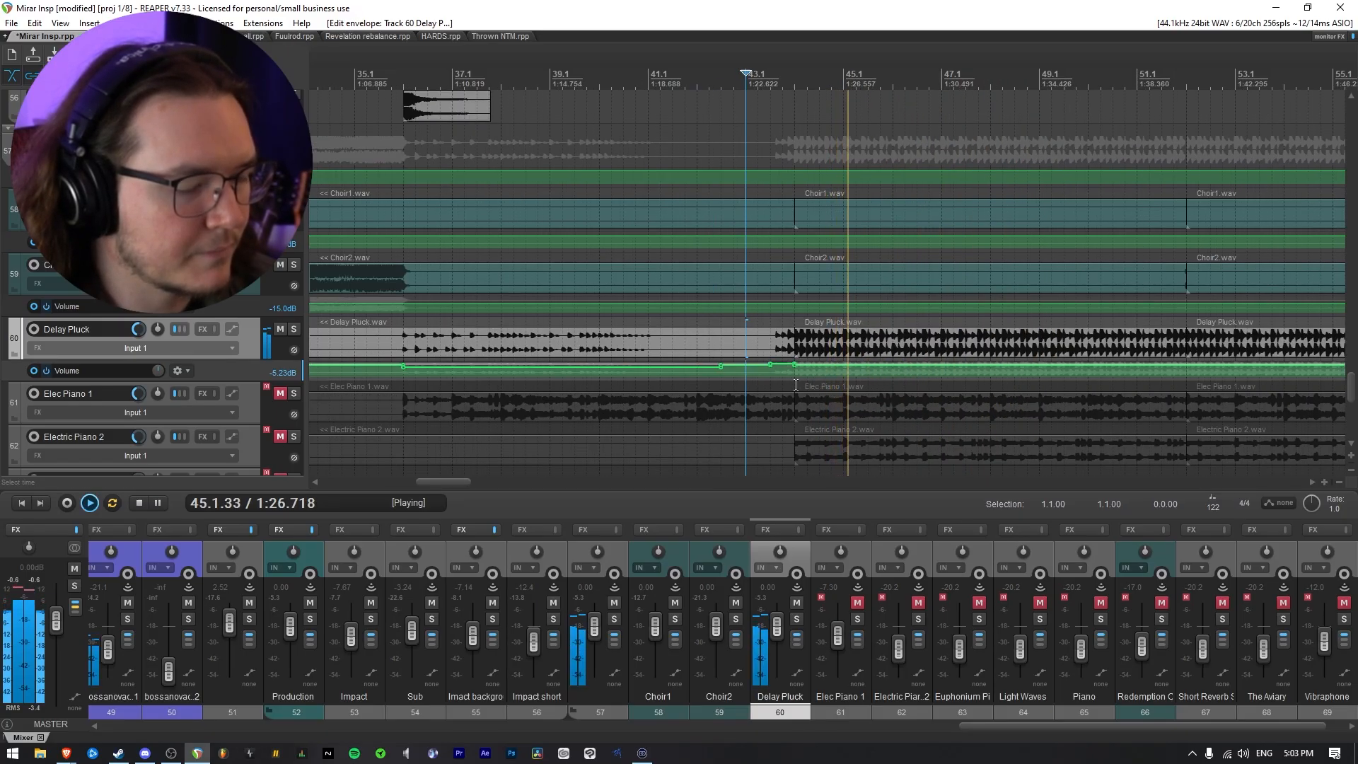
pyautogui.press('space')
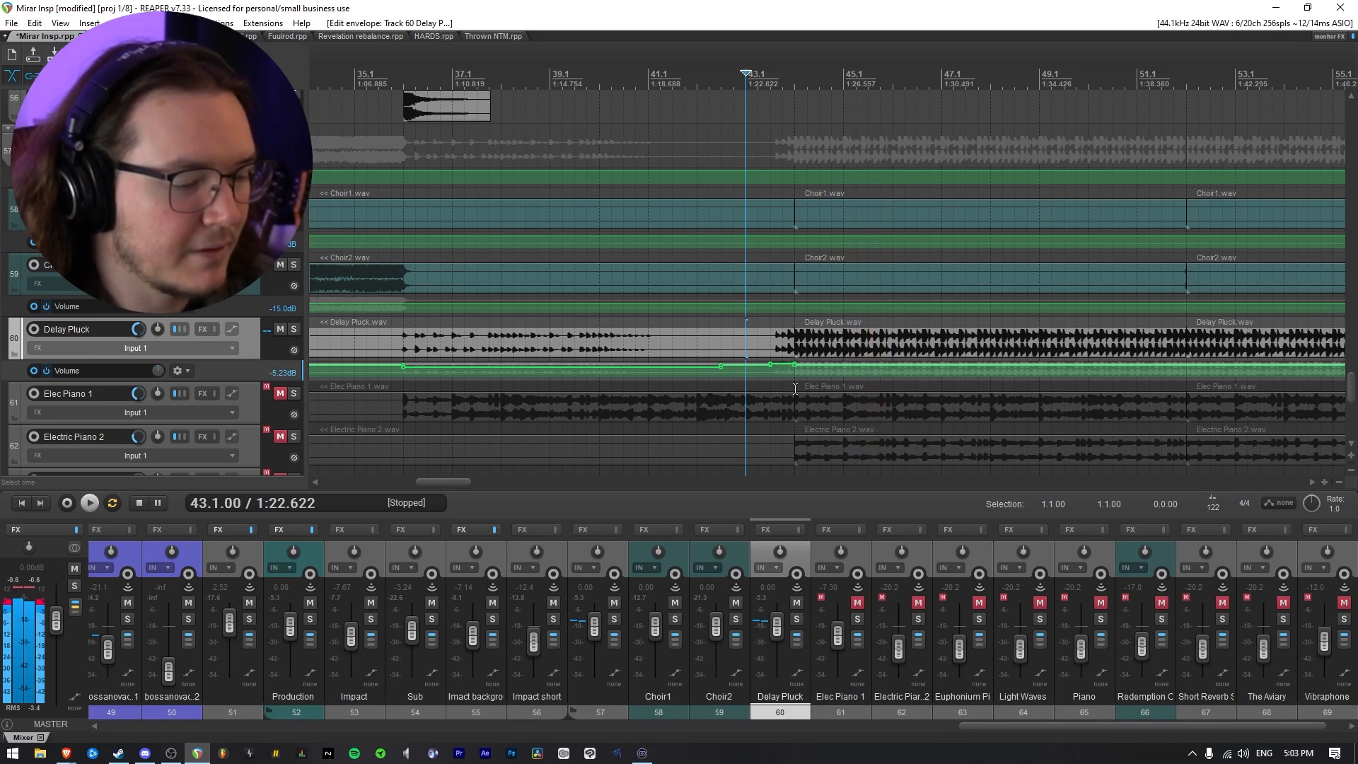
# Unmute and solo Elec Piano 1, and listen to it from bar 36 and again from bar 43
pyautogui.scroll(-2, 795, 388)
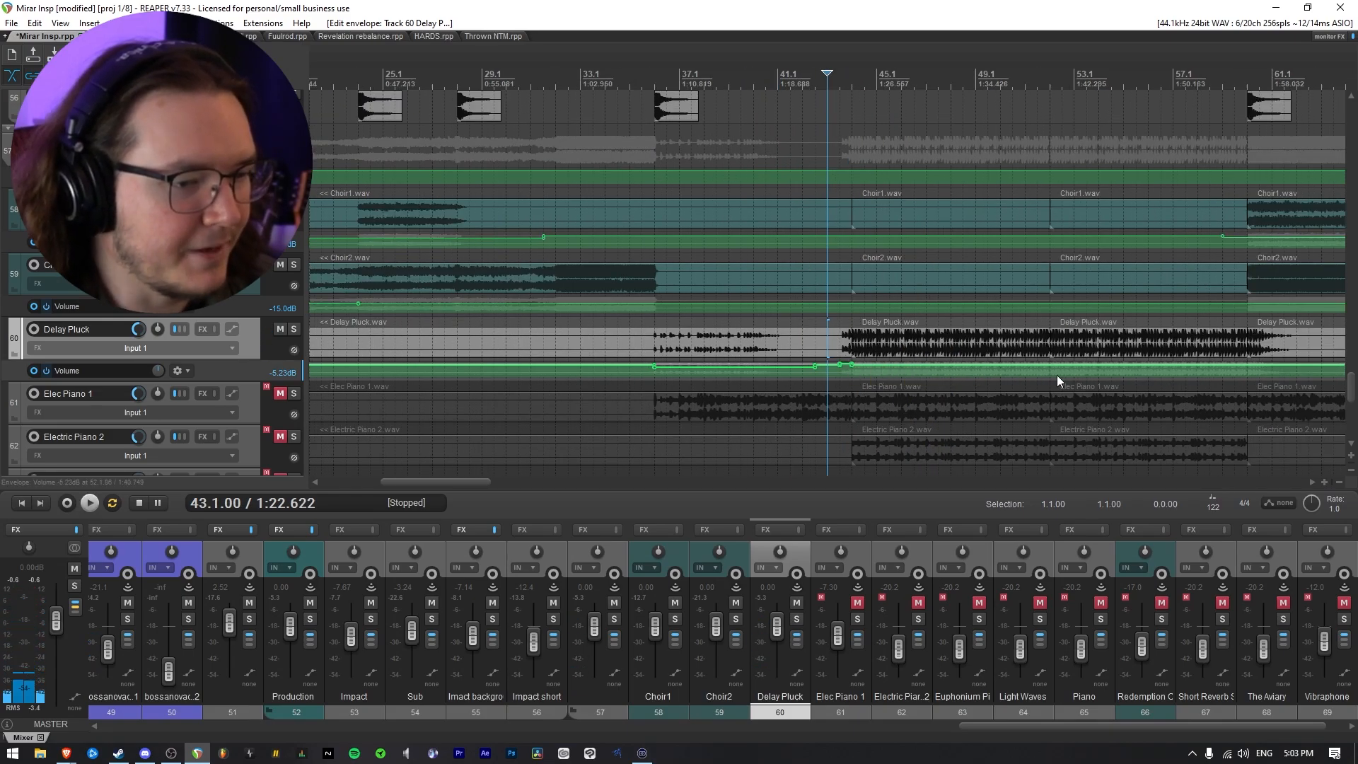
pyautogui.scroll(-3, 880, 369)
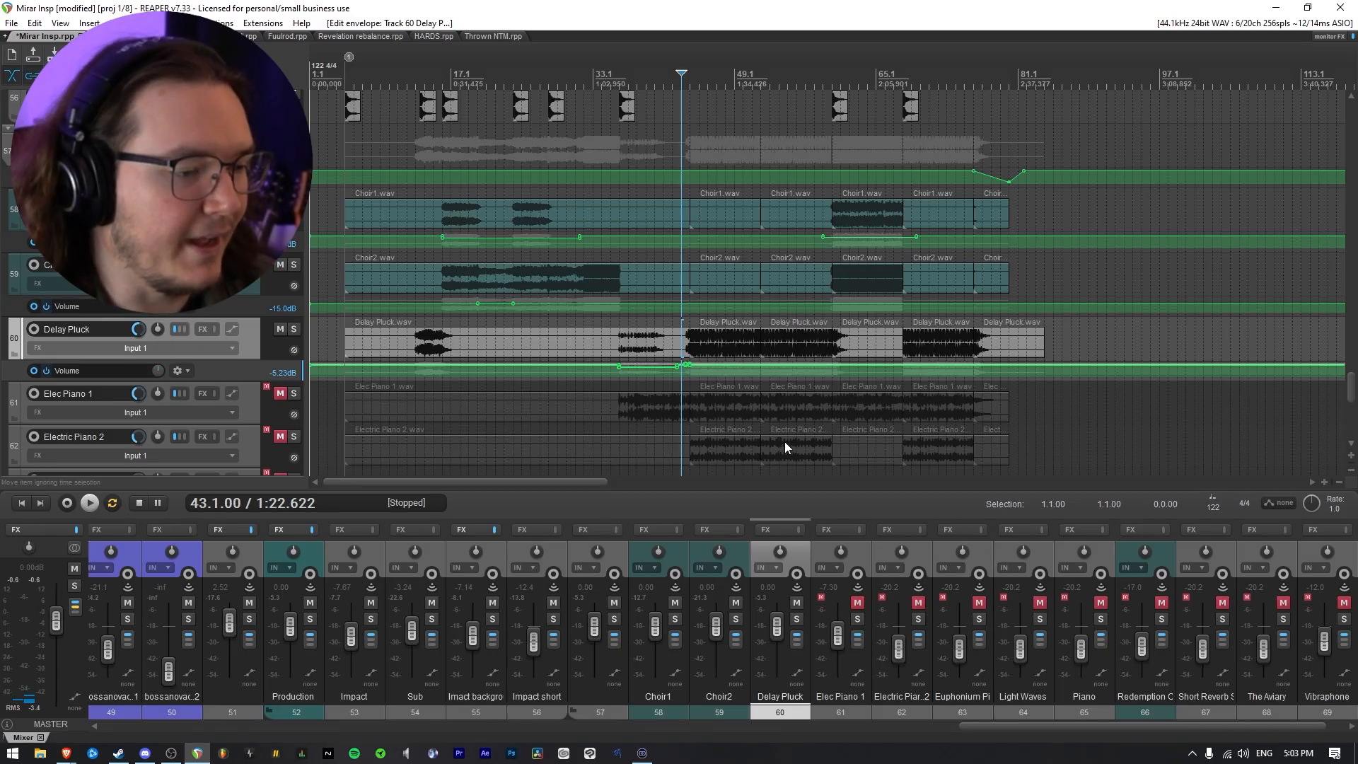
pyautogui.click(281, 394)
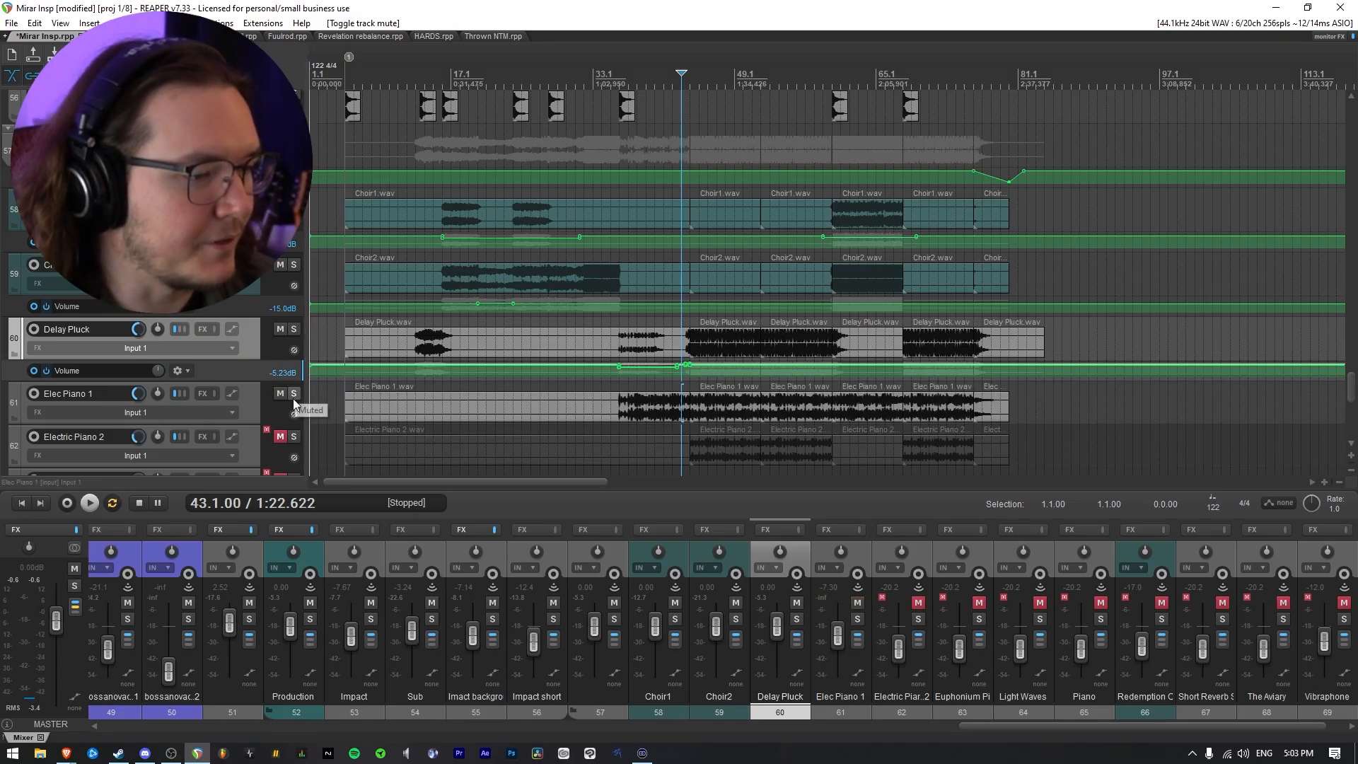
pyautogui.scroll(-1, 269, 411)
pyautogui.click(294, 331)
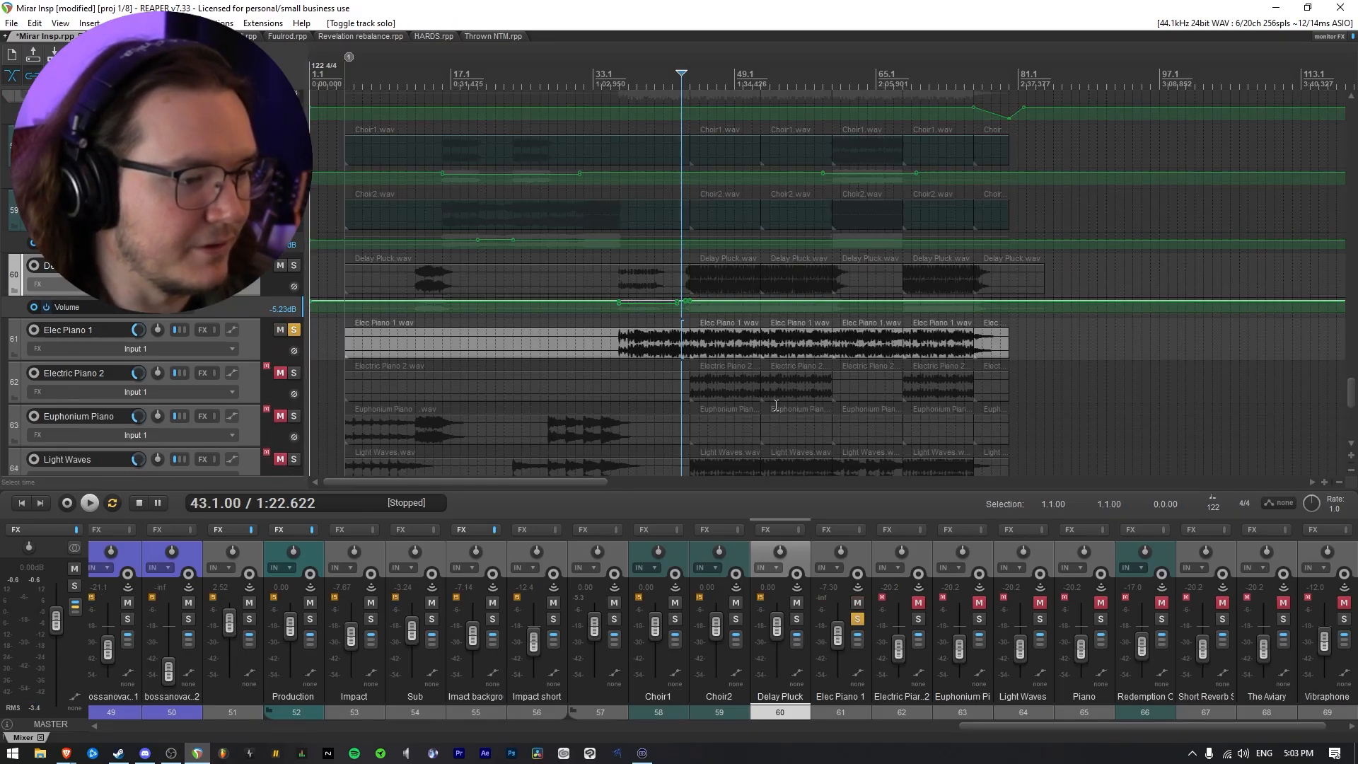
pyautogui.scroll(5, 634, 402)
pyautogui.click(585, 392)
pyautogui.press('space')
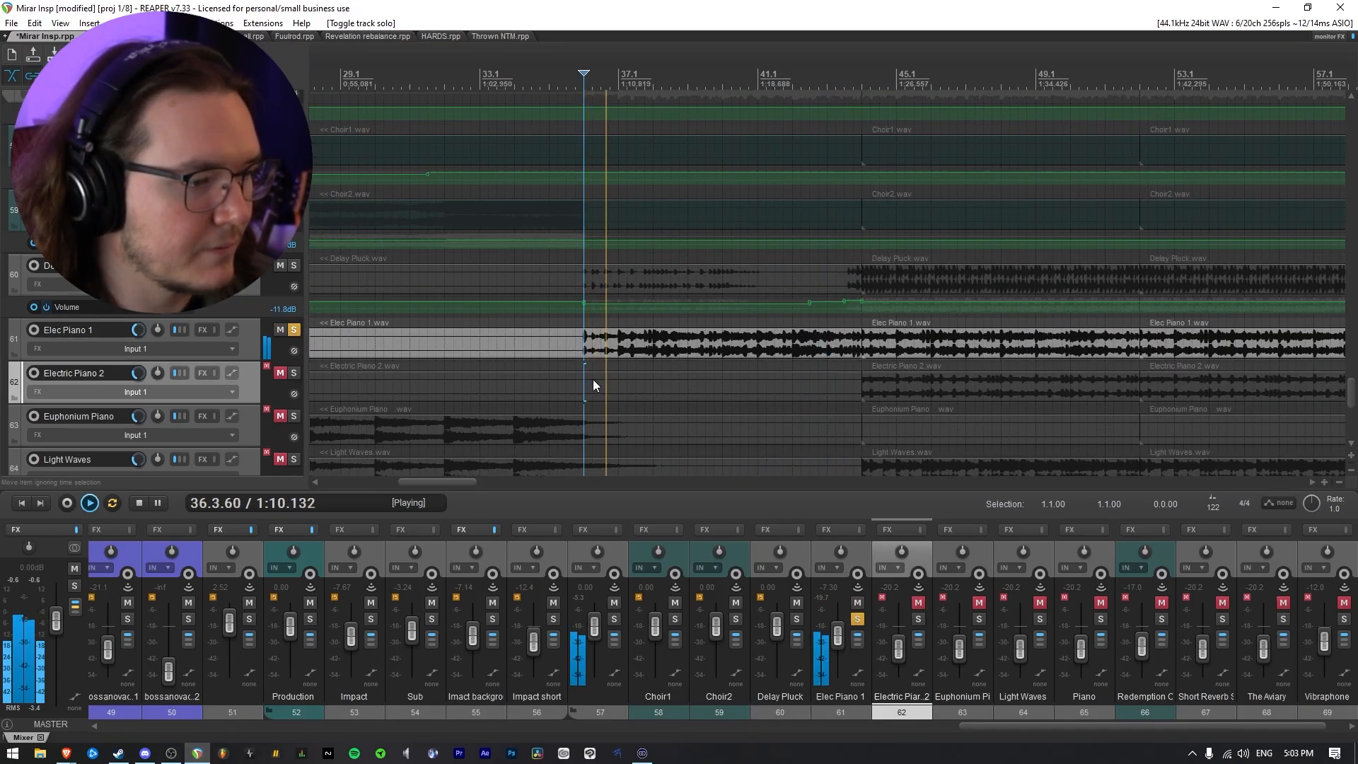
pyautogui.click(836, 361)
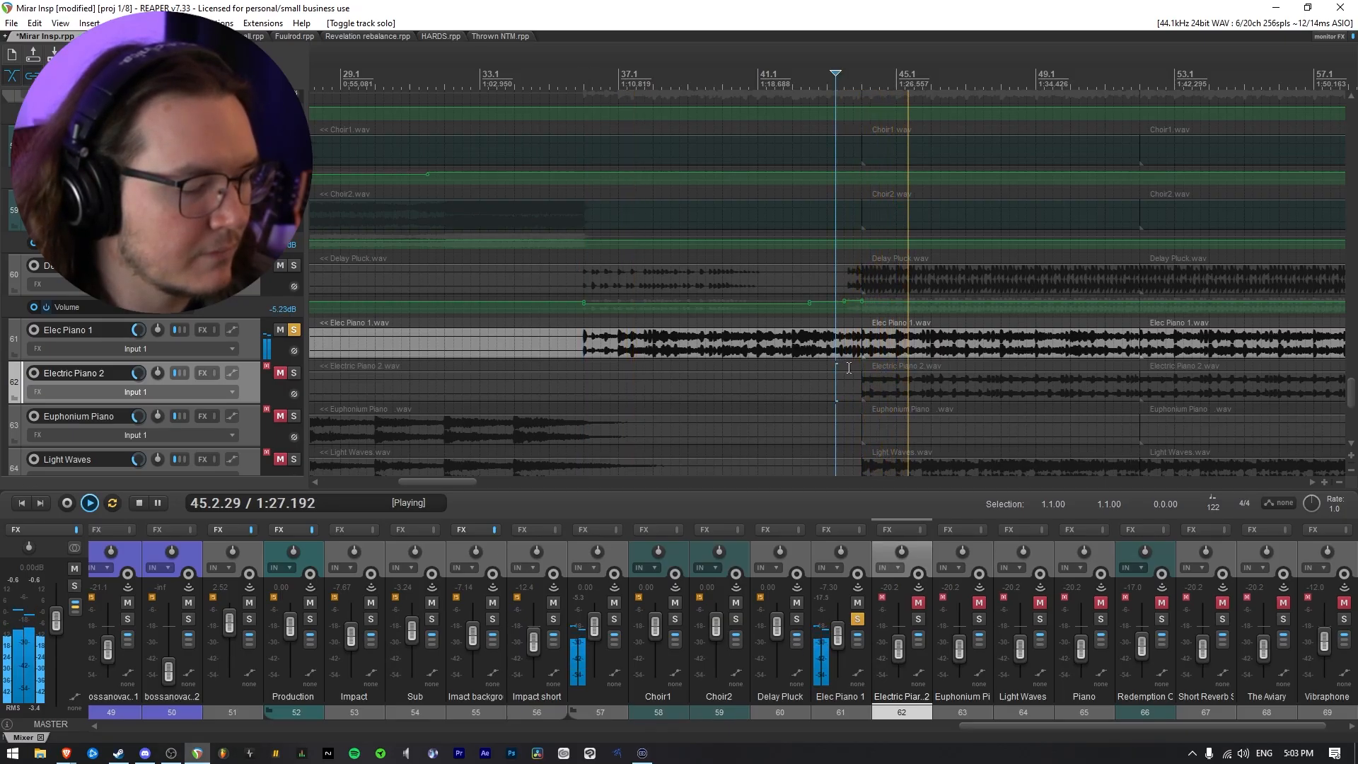
# Add Delay Pluck to the soloed Elec Piano 1 and play both from just before bar 36
pyautogui.click(293, 266)
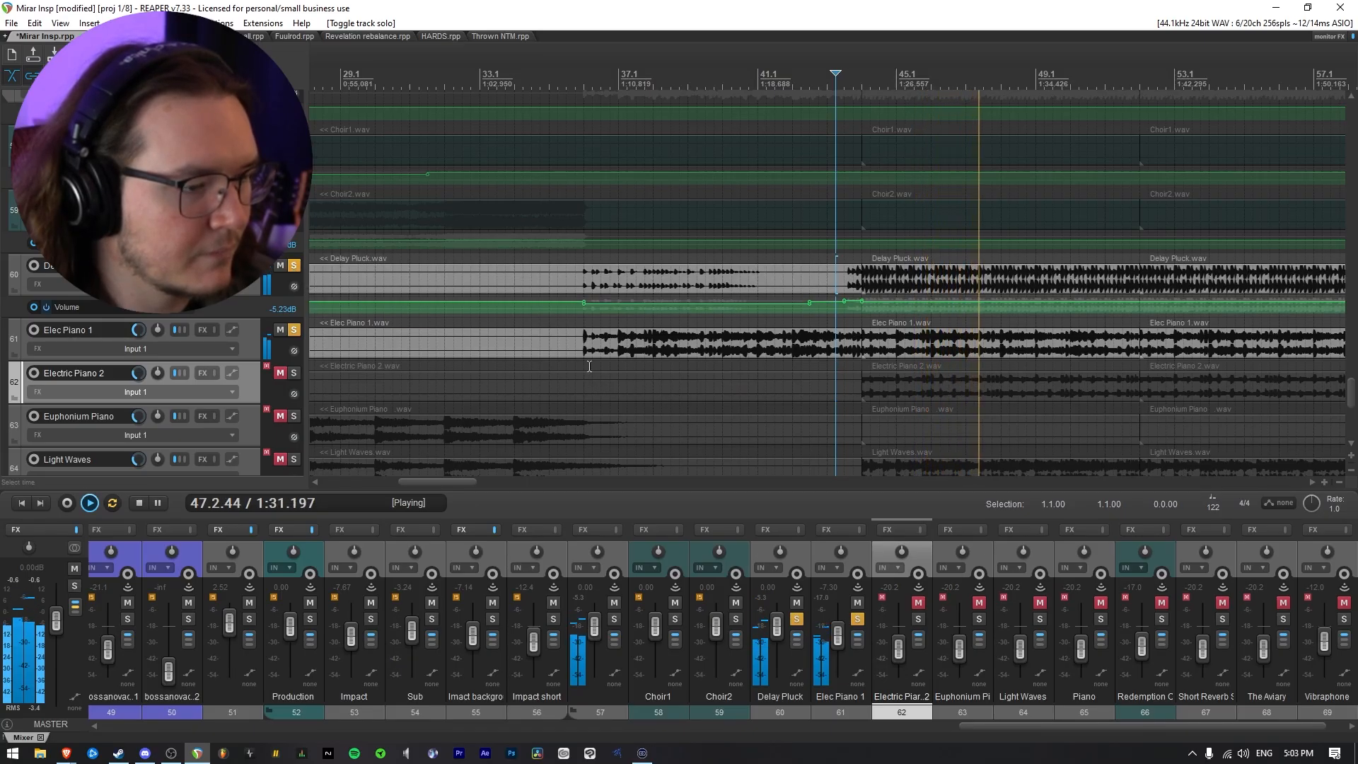
pyautogui.press('space')
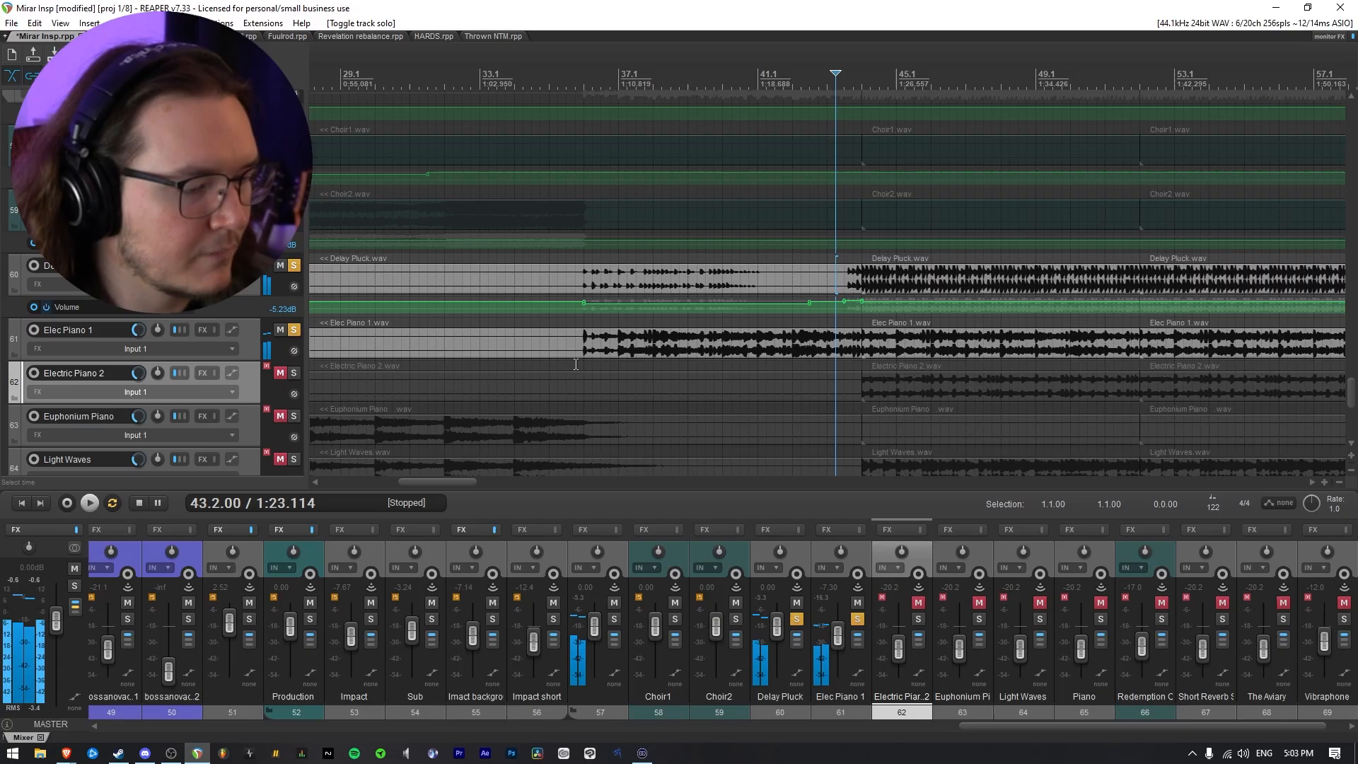
pyautogui.press('space')
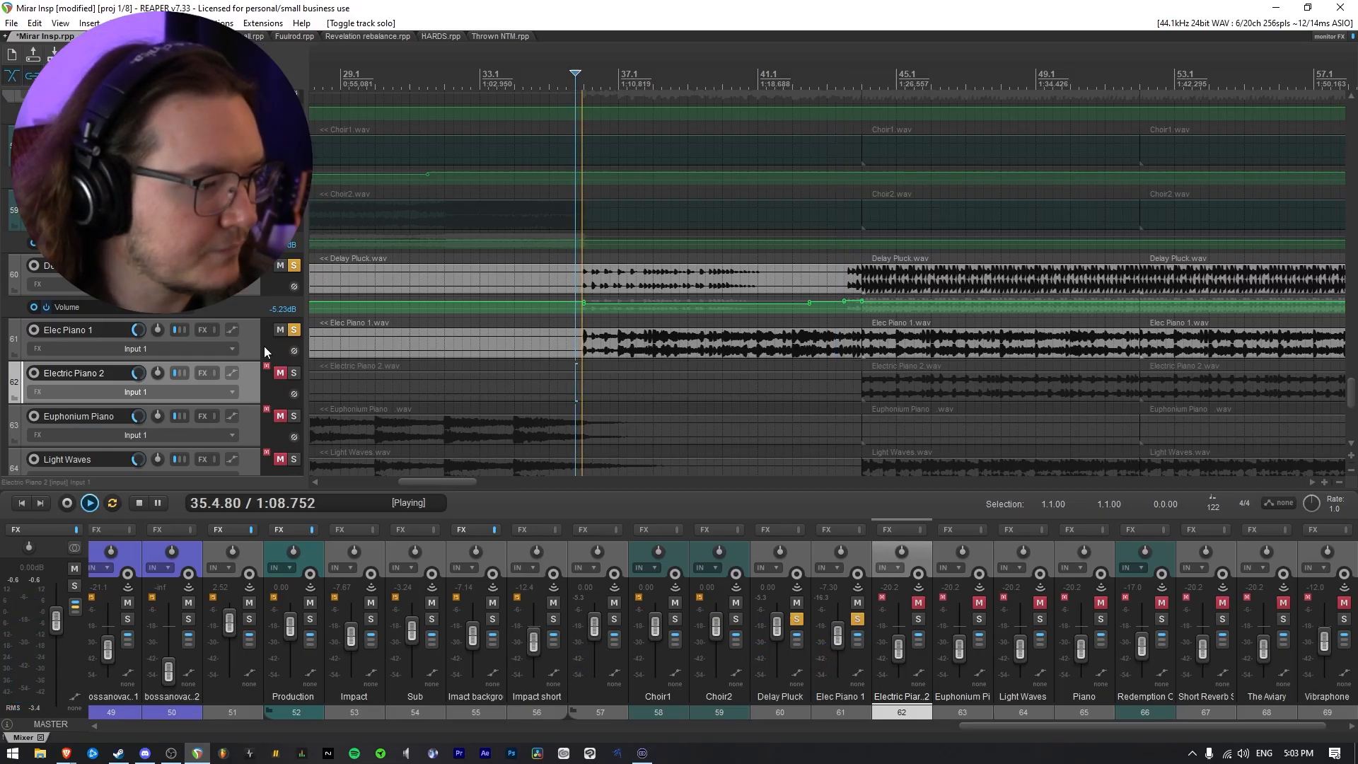
# Show Elec Piano 1's volume envelope and lower Delay Pluck's volume automation slightly further between 36.1 and 42.3
pyautogui.click(252, 341)
pyautogui.press('v')
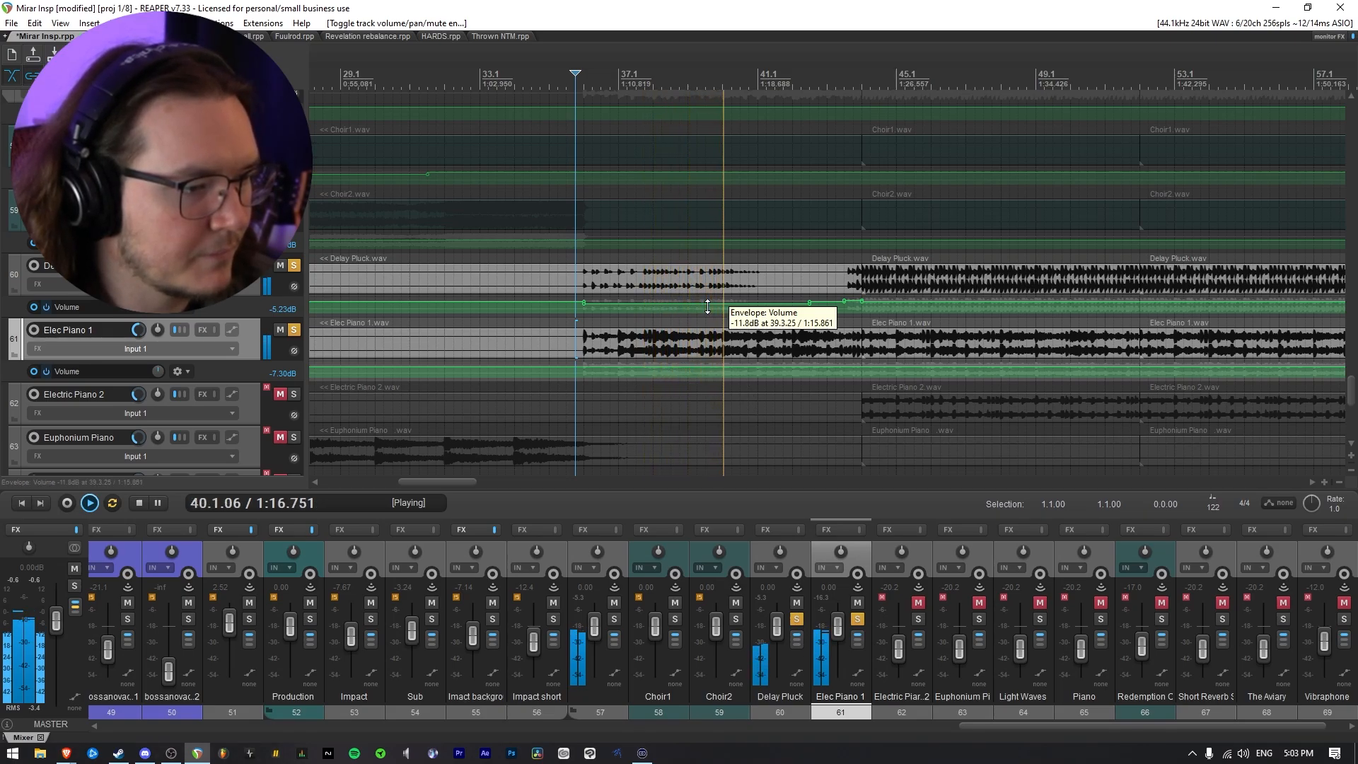
pyautogui.moveTo(707, 306); pyautogui.dragTo(712, 322)
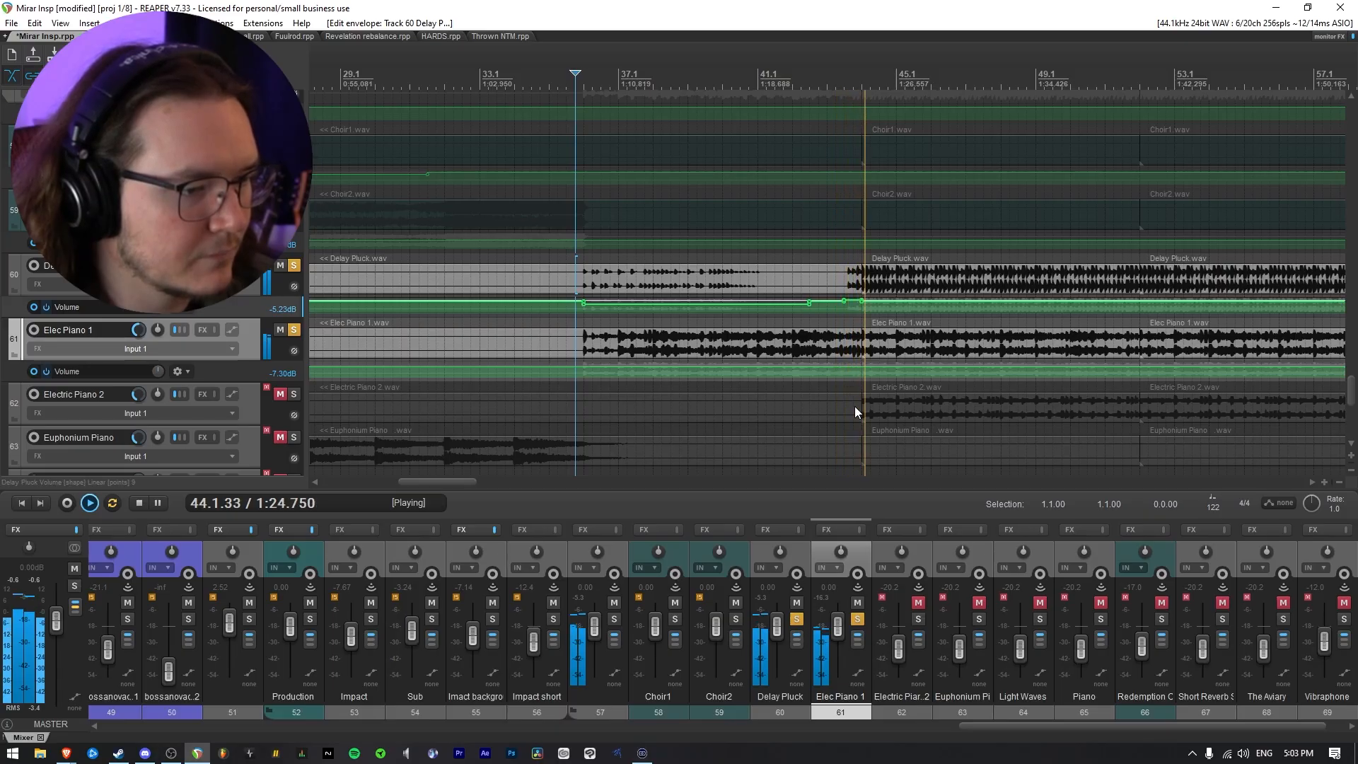
# Raise Elec Piano 1's volume automation between 43.3 and 44.1 to about -1.9 dB, play it back, and clear the time selection
pyautogui.moveTo(843, 385); pyautogui.dragTo(872, 393)
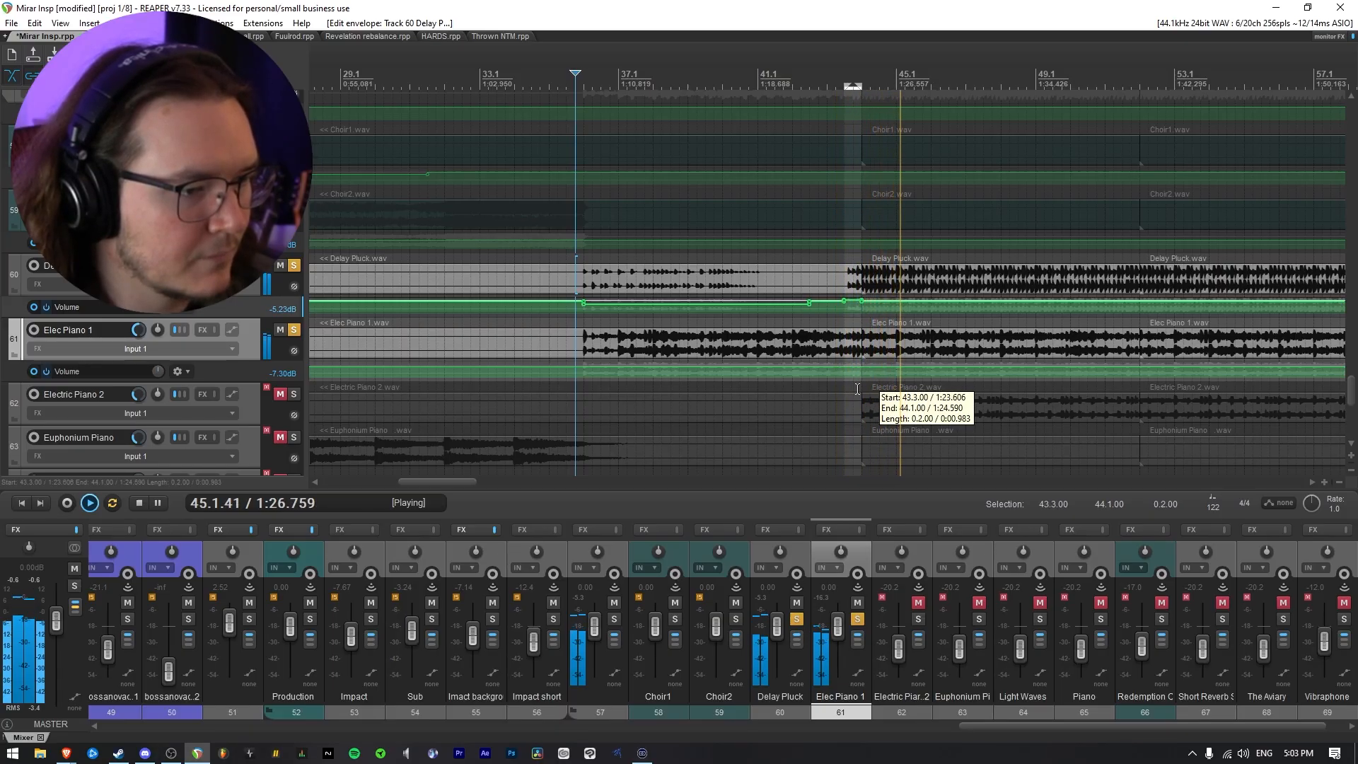
pyautogui.press('space')
pyautogui.scroll(5, 873, 399)
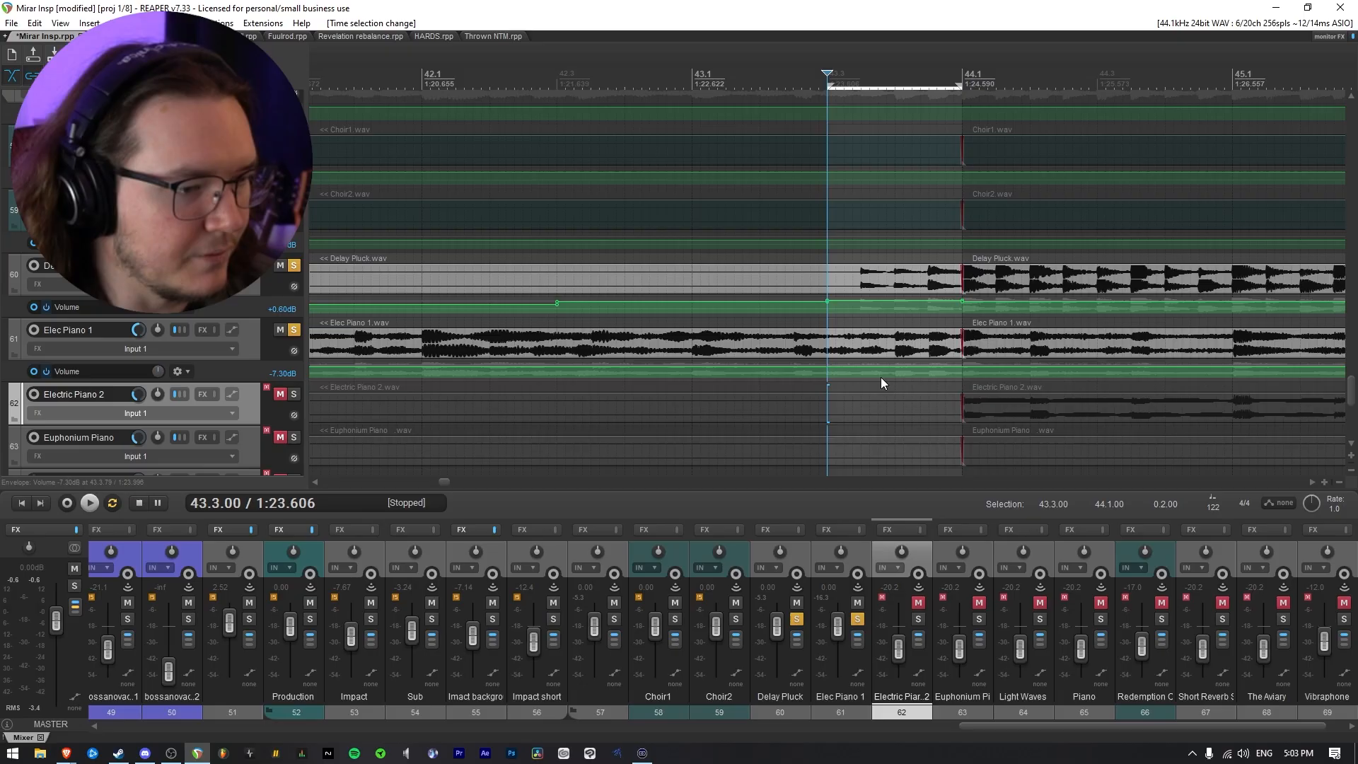
pyautogui.moveTo(894, 369); pyautogui.dragTo(893, 348)
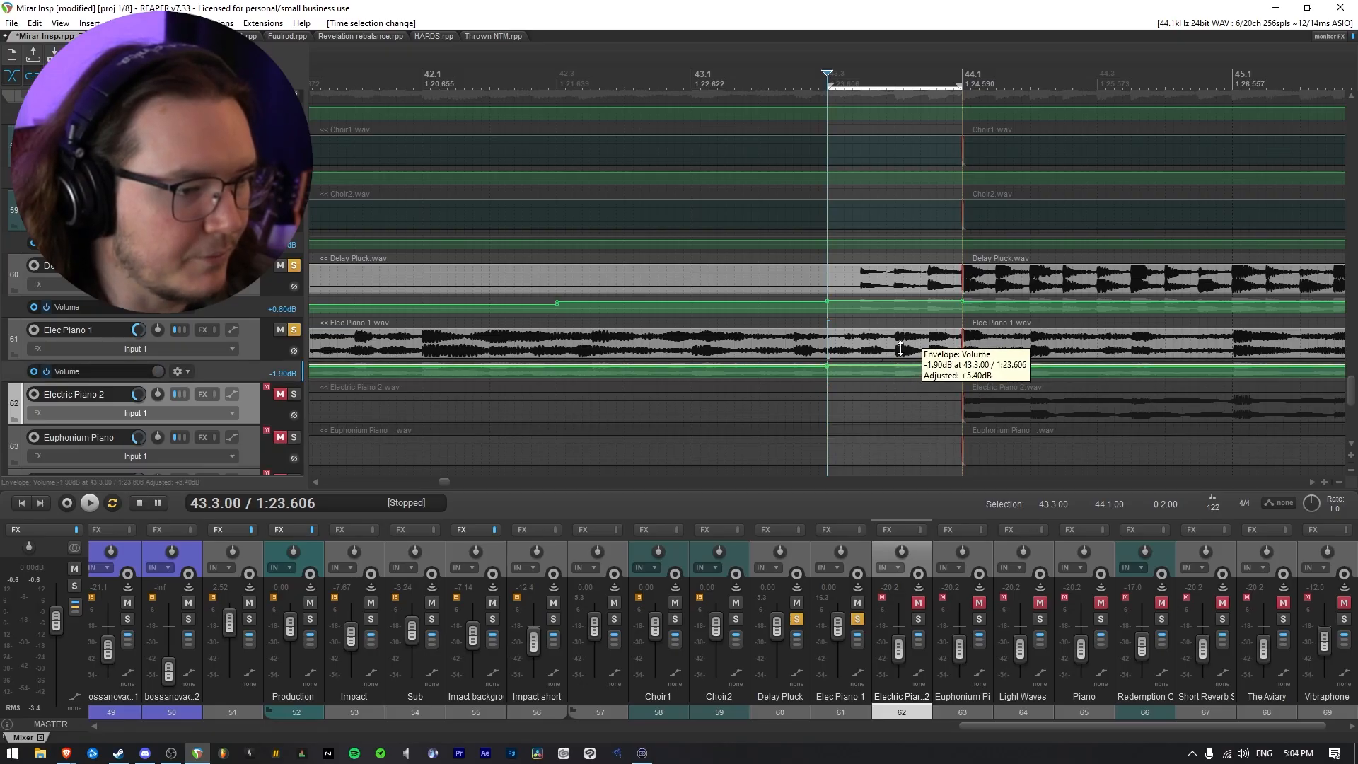
pyautogui.scroll(-6, 882, 401)
pyautogui.press('space')
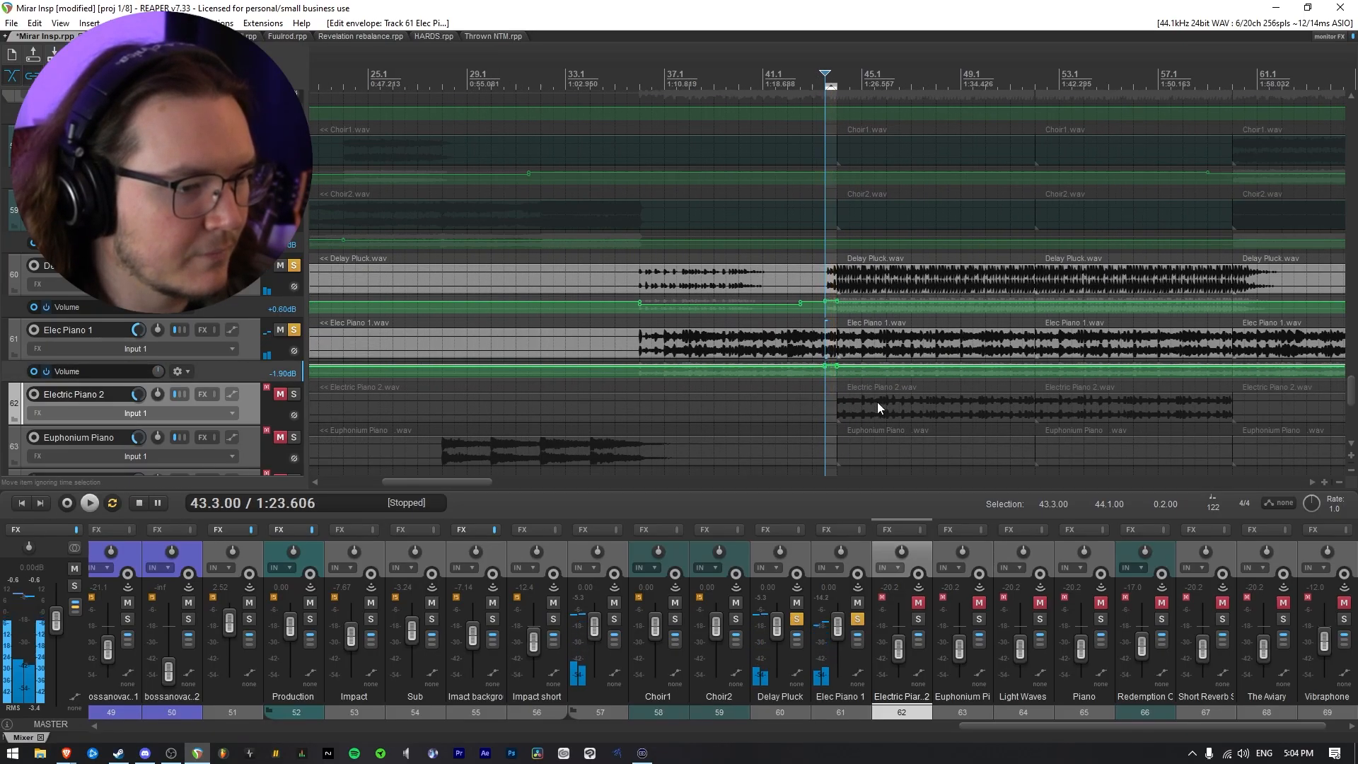
pyautogui.press('Escape')
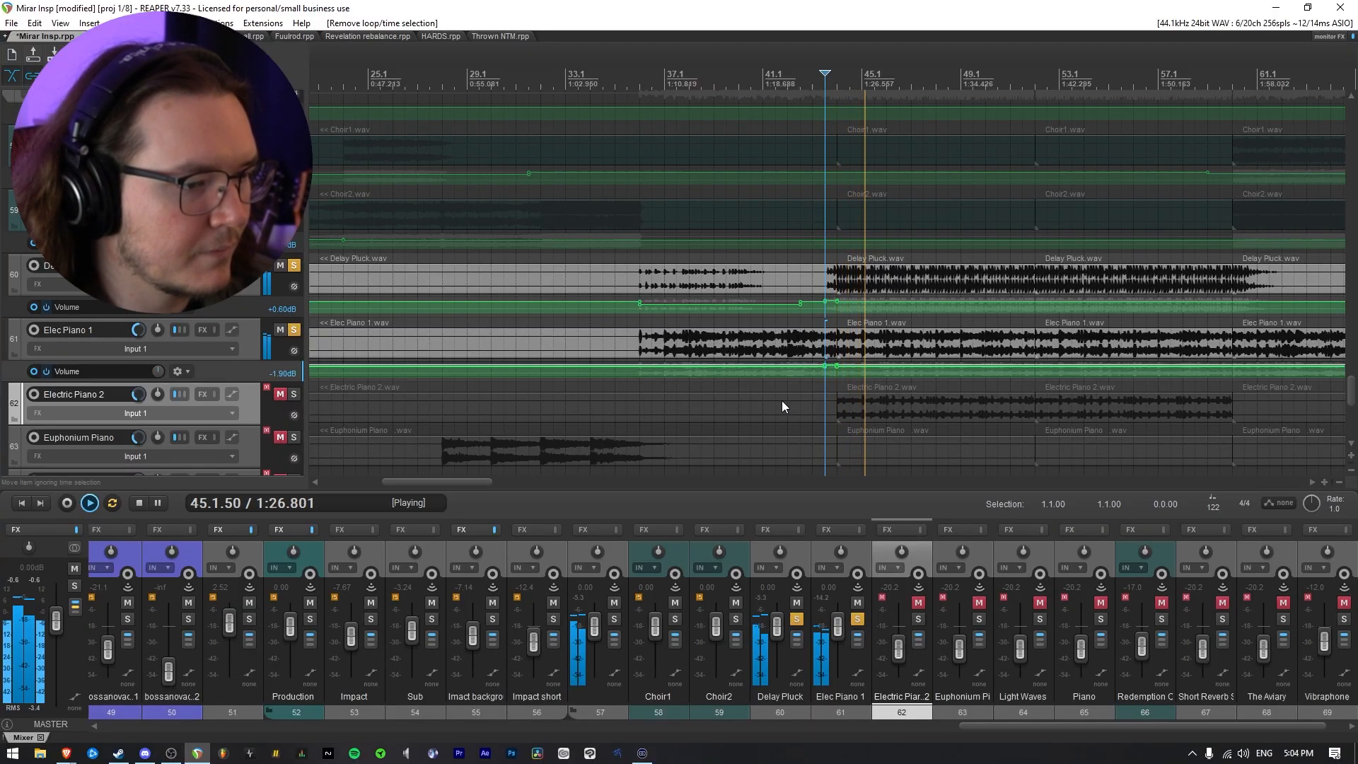
# Unmute Electric Piano 2, add it to the soloed tracks, and show its volume envelope
pyautogui.scroll(-3, 783, 401)
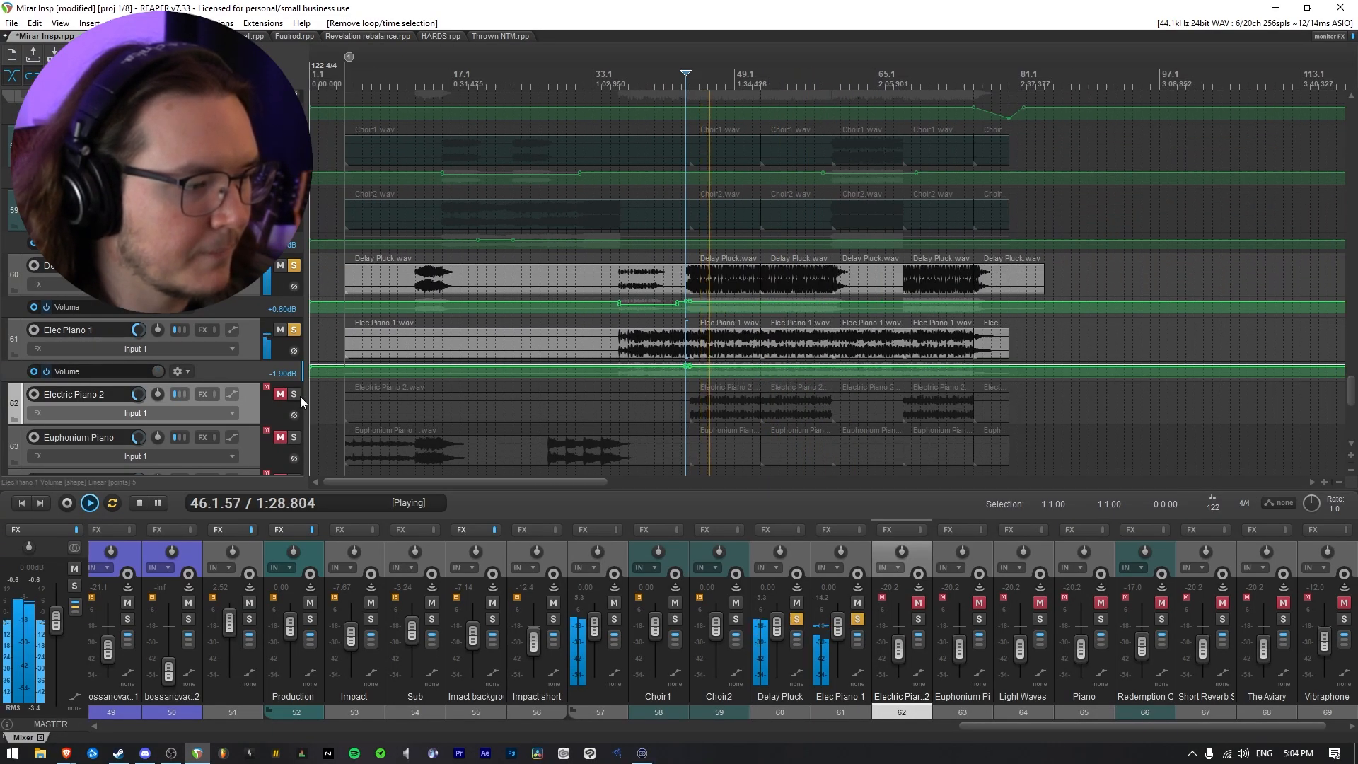
pyautogui.click(280, 394)
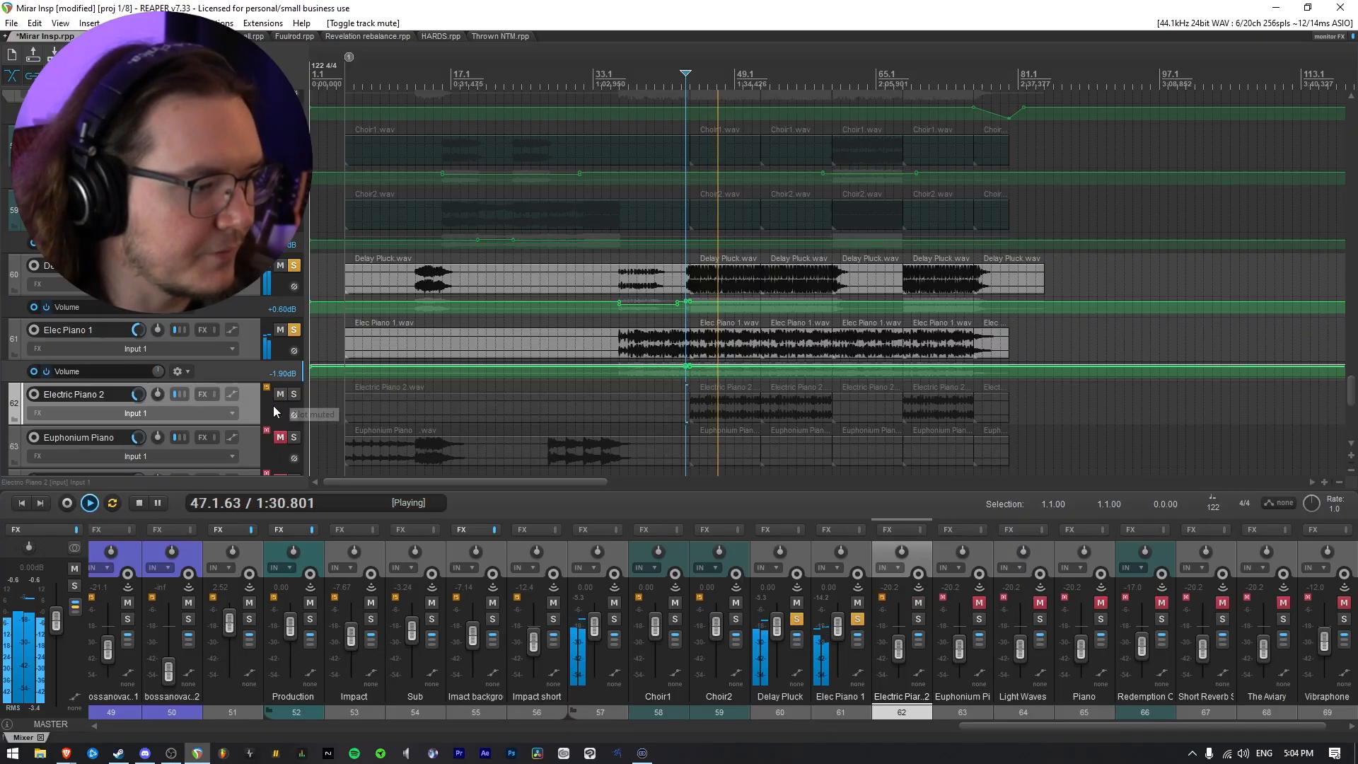
pyautogui.click(294, 394)
pyautogui.scroll(-3, 246, 406)
pyautogui.scroll(3, 624, 400)
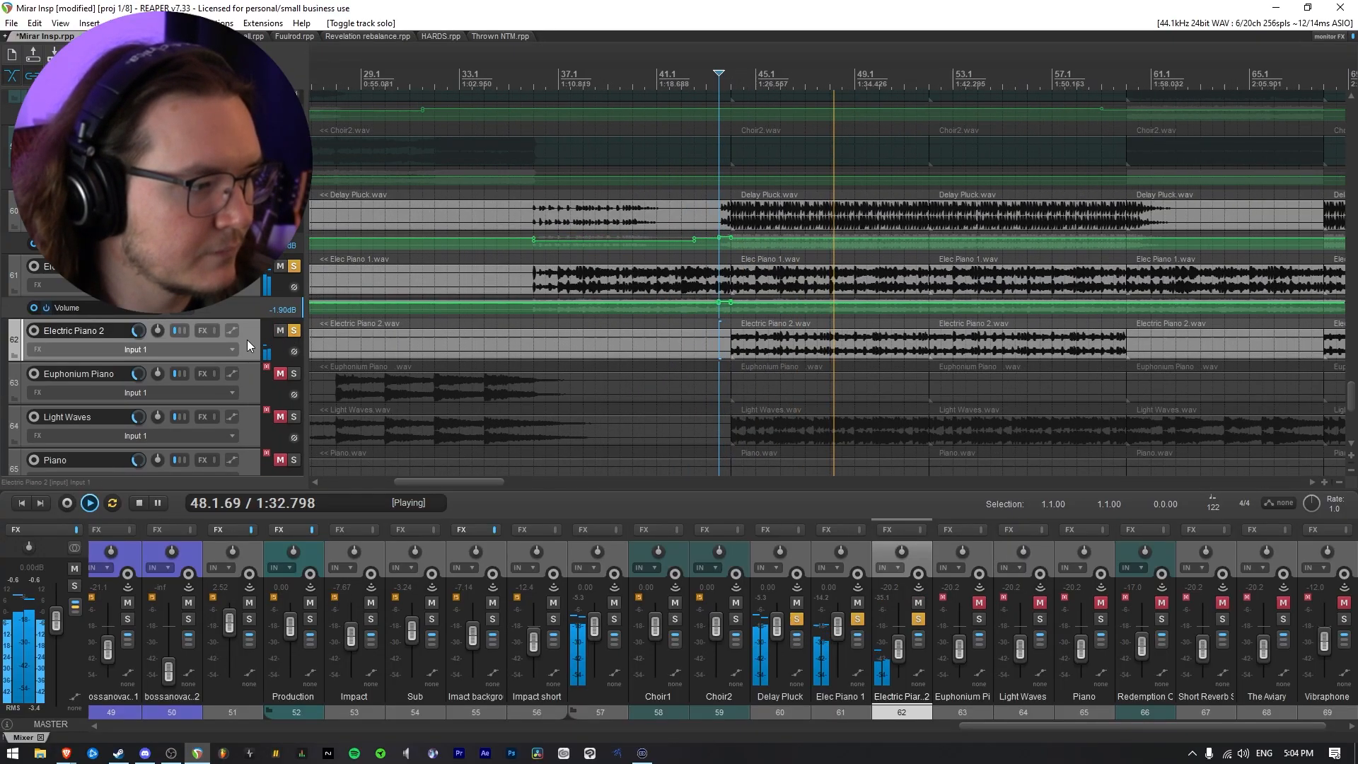
pyautogui.press('v')
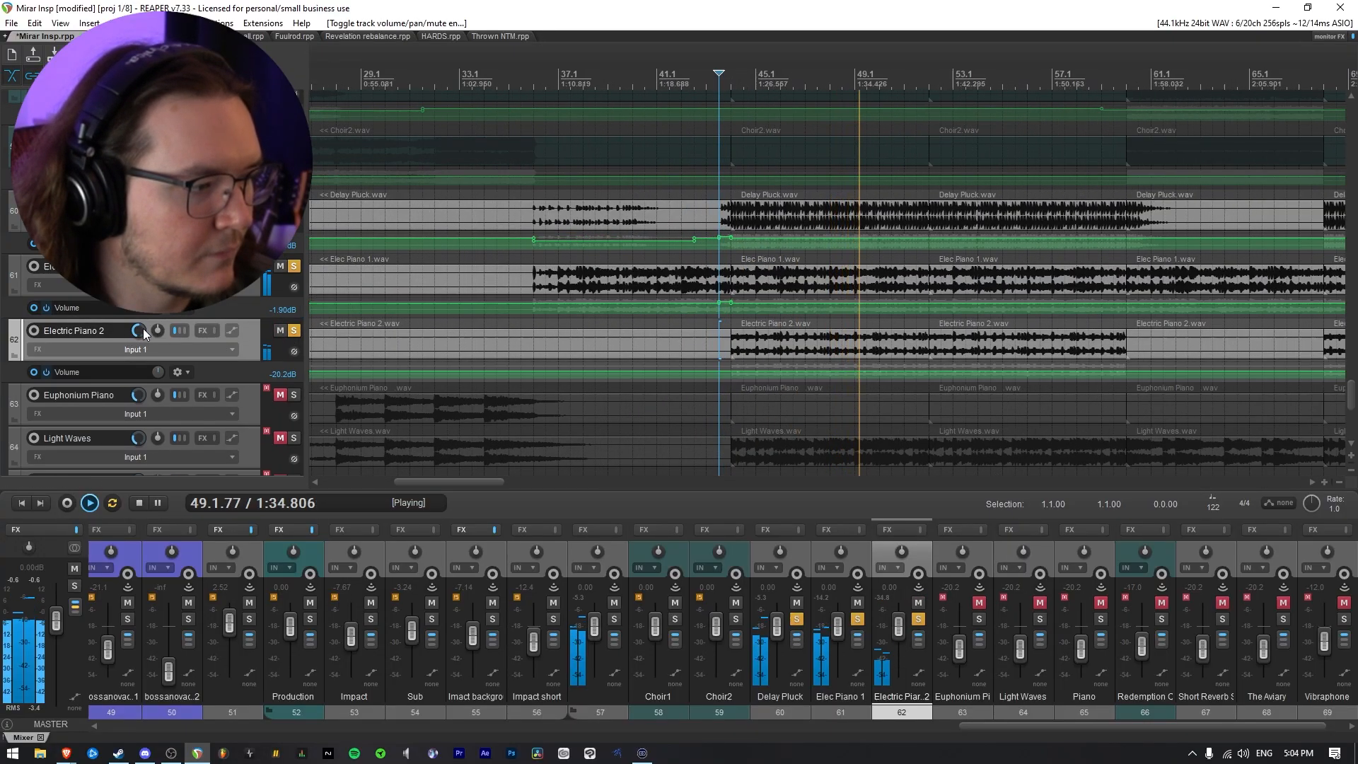
# Solo Electric Piano 2 alone and raise its track volume to 6.33 dB
pyautogui.keyDown('ctrl'); pyautogui.keyDown('alt'); pyautogui.click(293, 331); pyautogui.keyUp('alt'); pyautogui.keyUp('ctrl')
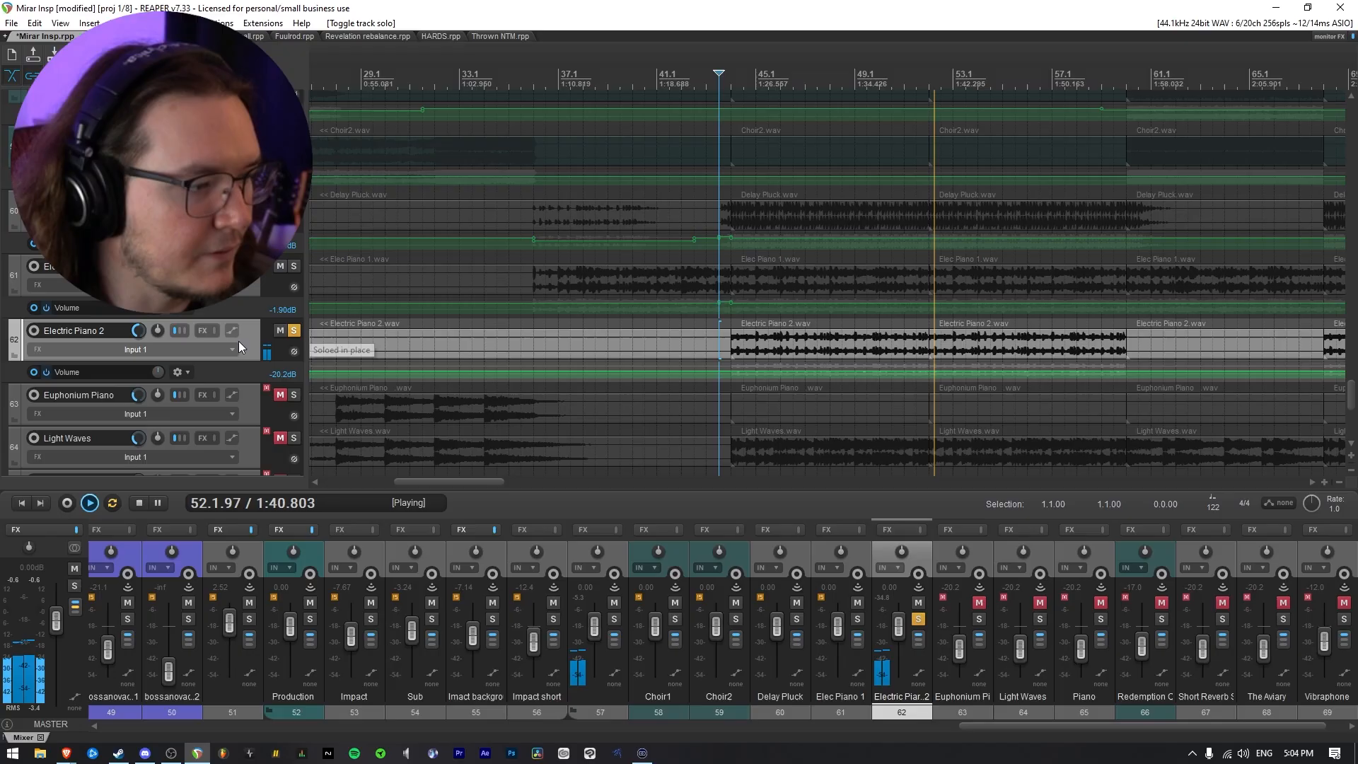
pyautogui.moveTo(140, 334); pyautogui.dragTo(140, 318)
pyautogui.scroll(-4, 618, 409)
# Solo Elec Piano 1 and Delay Pluck again alongside Electric Piano 2, and lower Electric Piano 2's track volume to 4.79 dB during playback
pyautogui.click(294, 266)
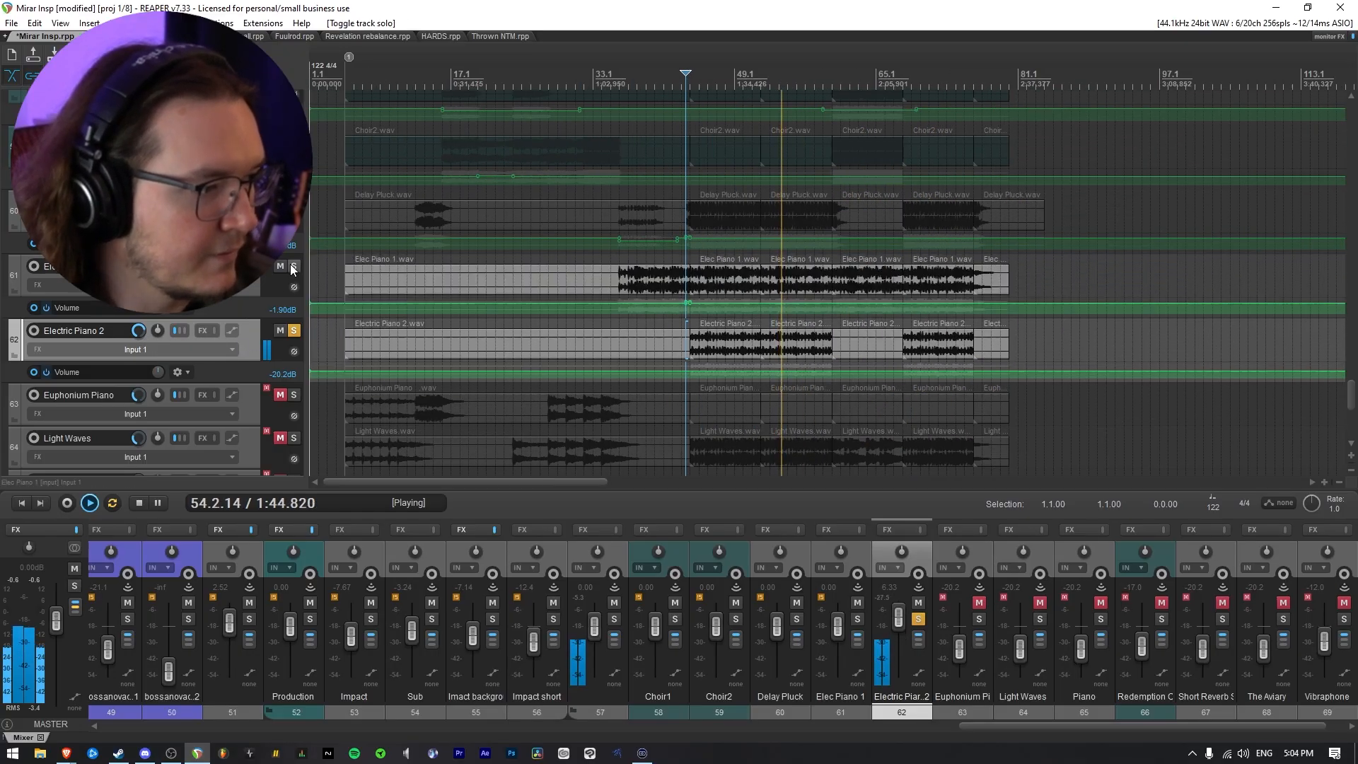
pyautogui.click(293, 202)
pyautogui.scroll(3, 651, 365)
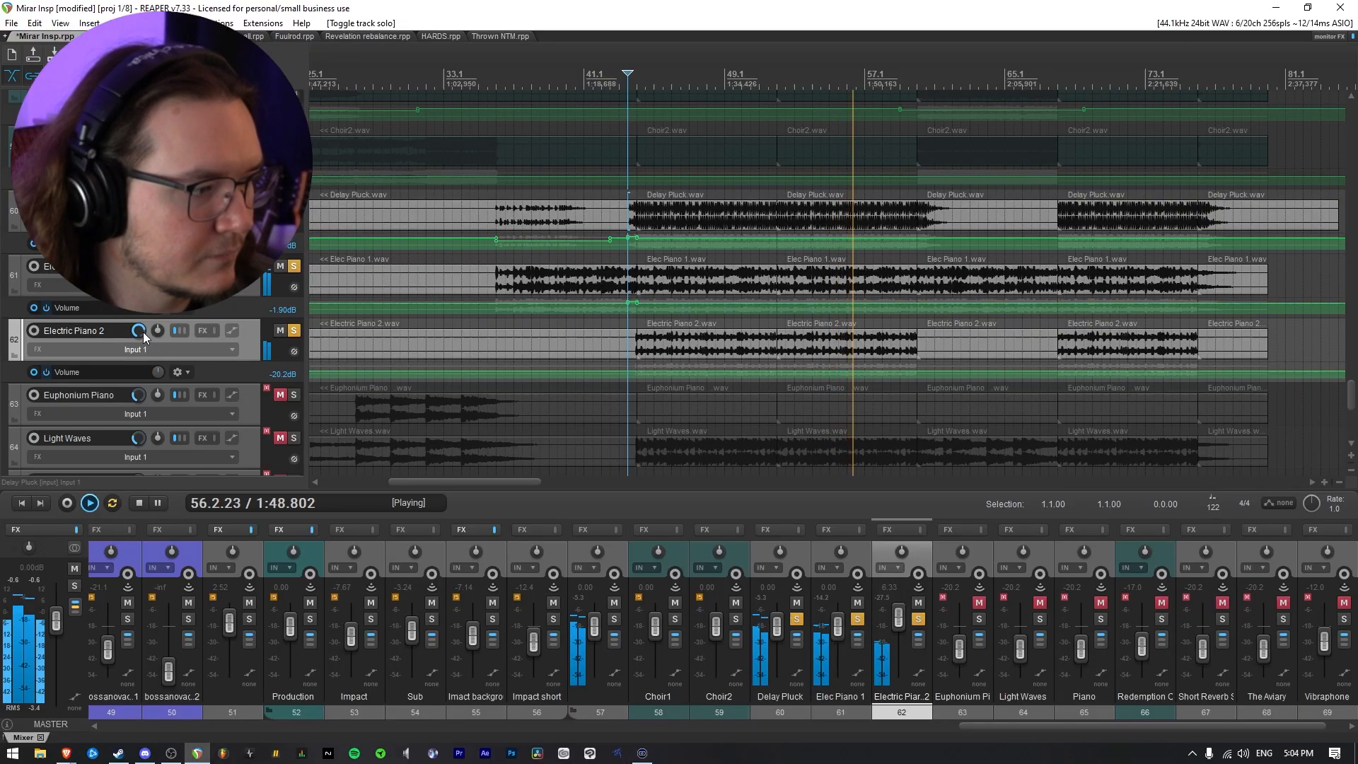
pyautogui.scroll(-3, 143, 333)
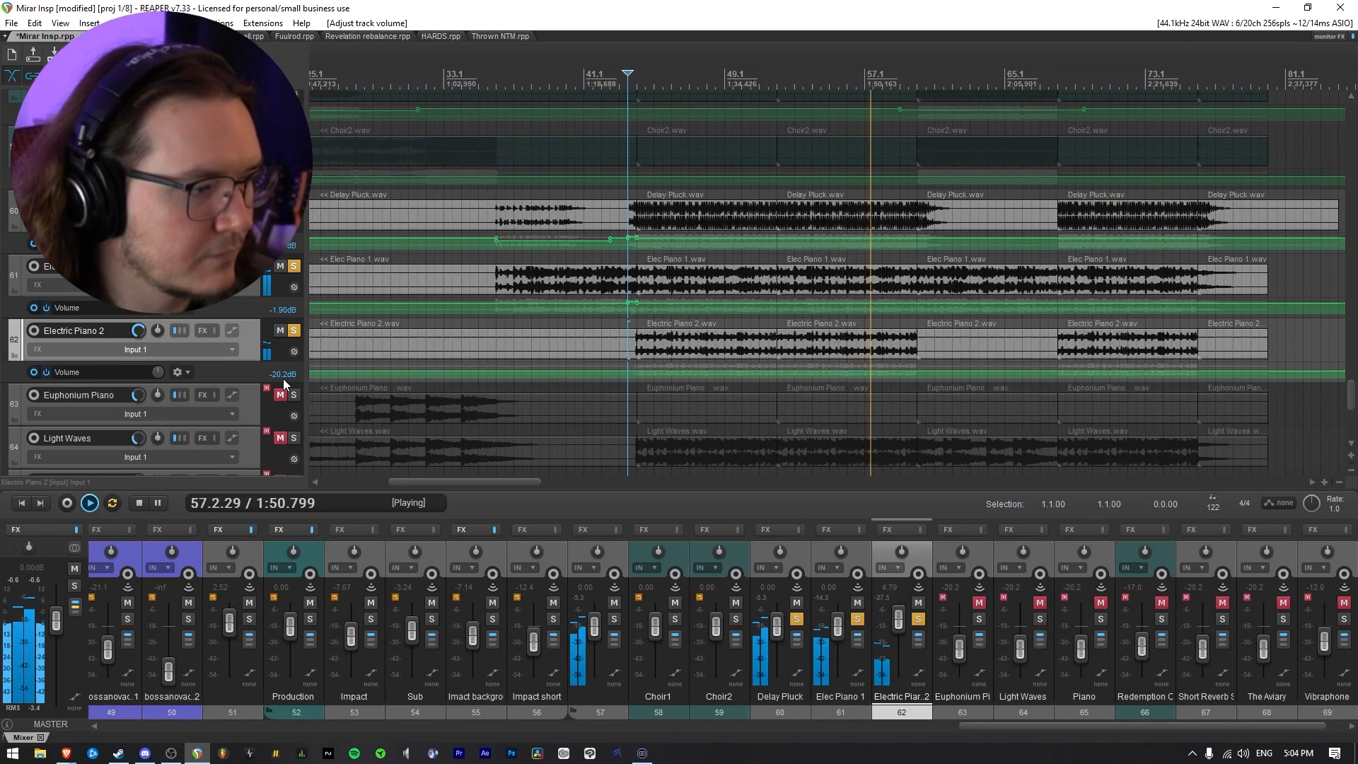
pyautogui.scroll(-3, 274, 378)
pyautogui.press('space')
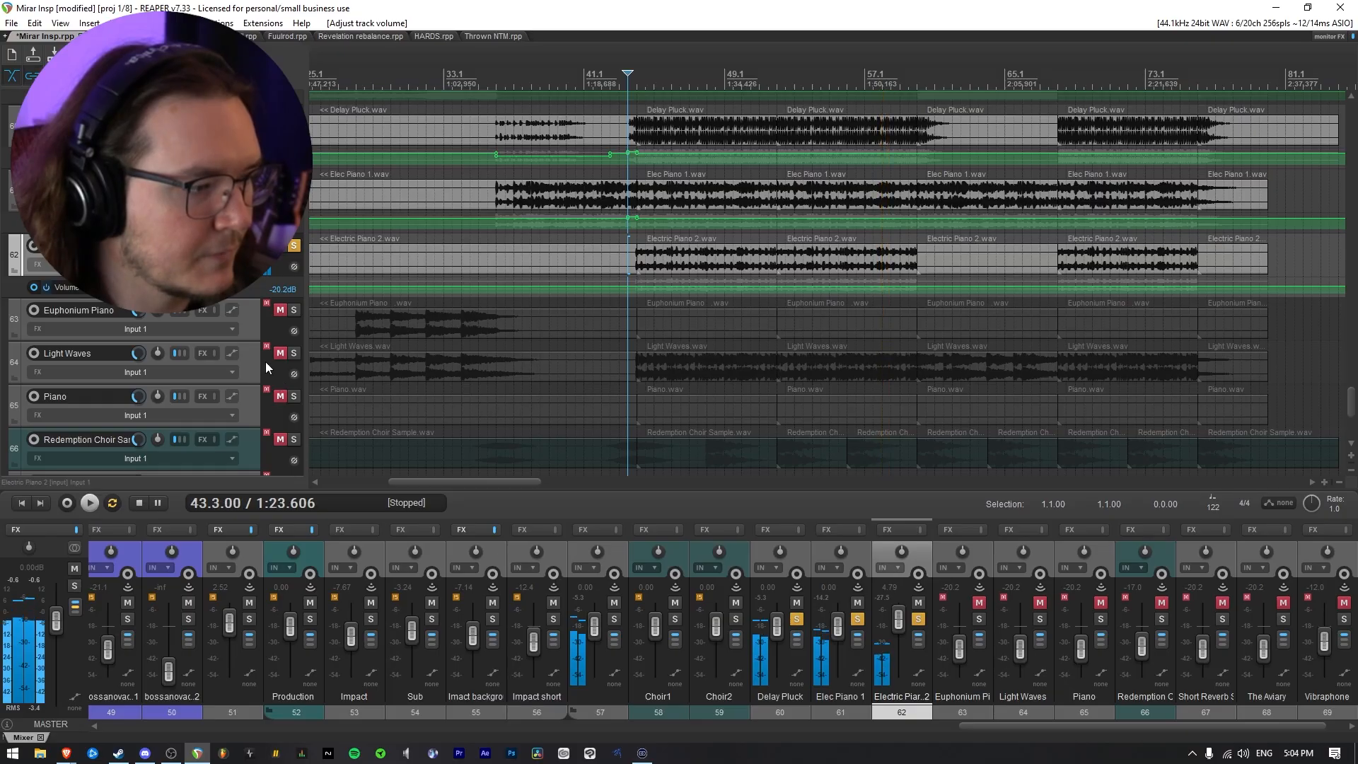
# Unmute Light Waves, add it to the soloed tracks, and play the section from 43.3
pyautogui.click(280, 353)
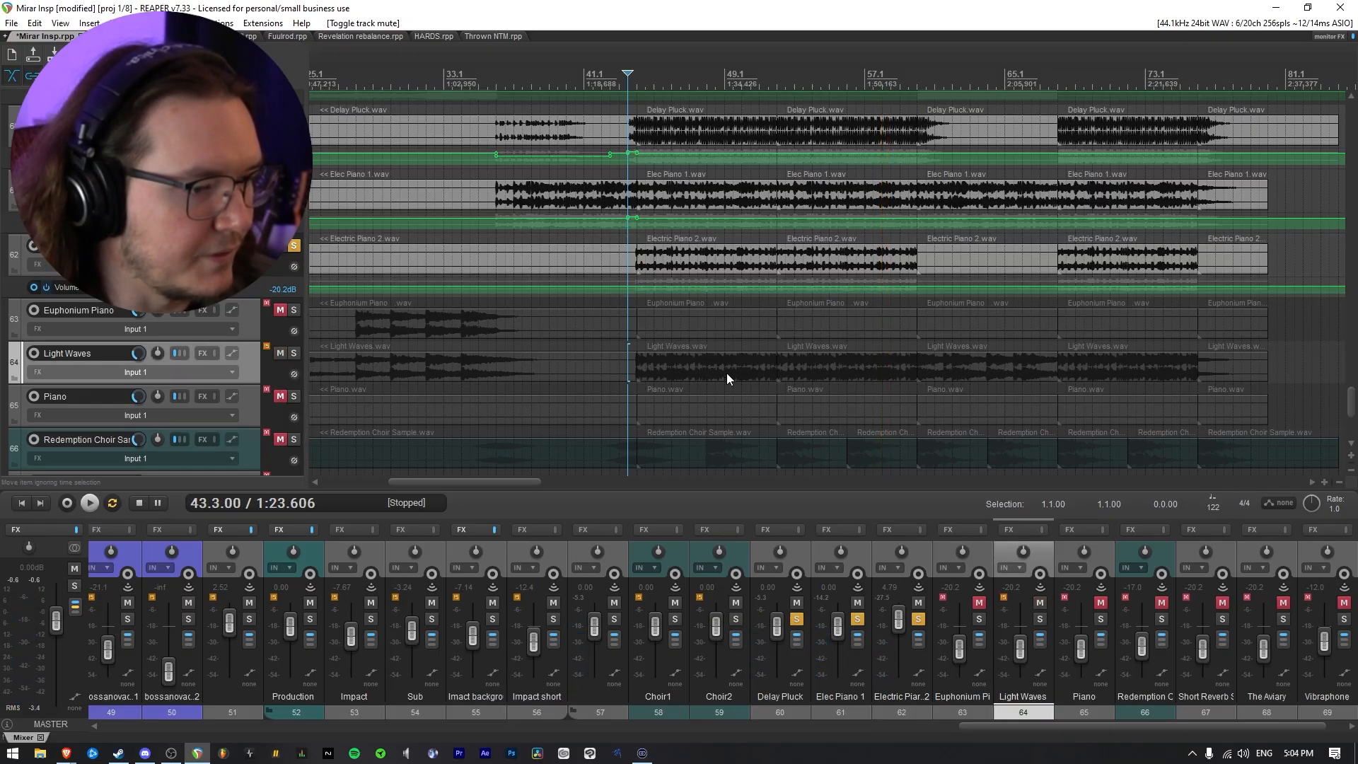
pyautogui.click(295, 353)
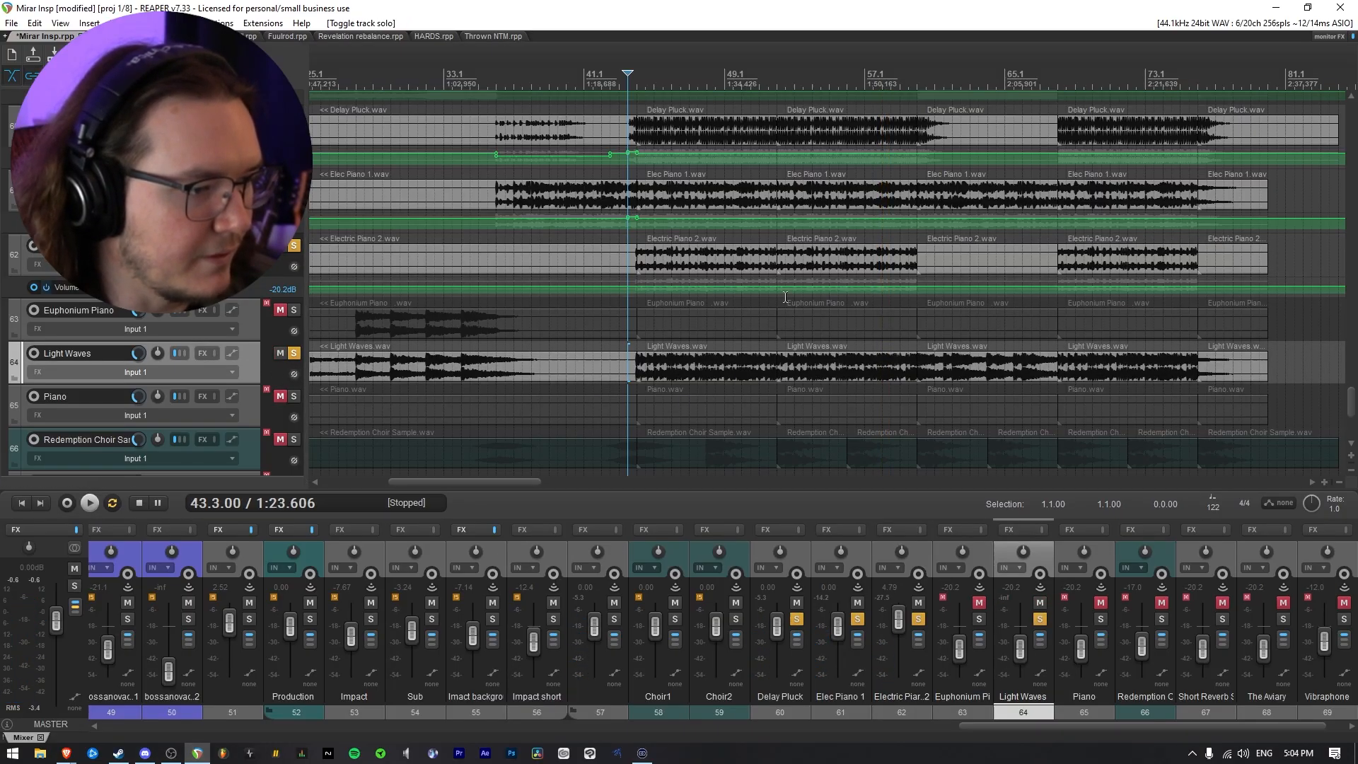
pyautogui.press('space')
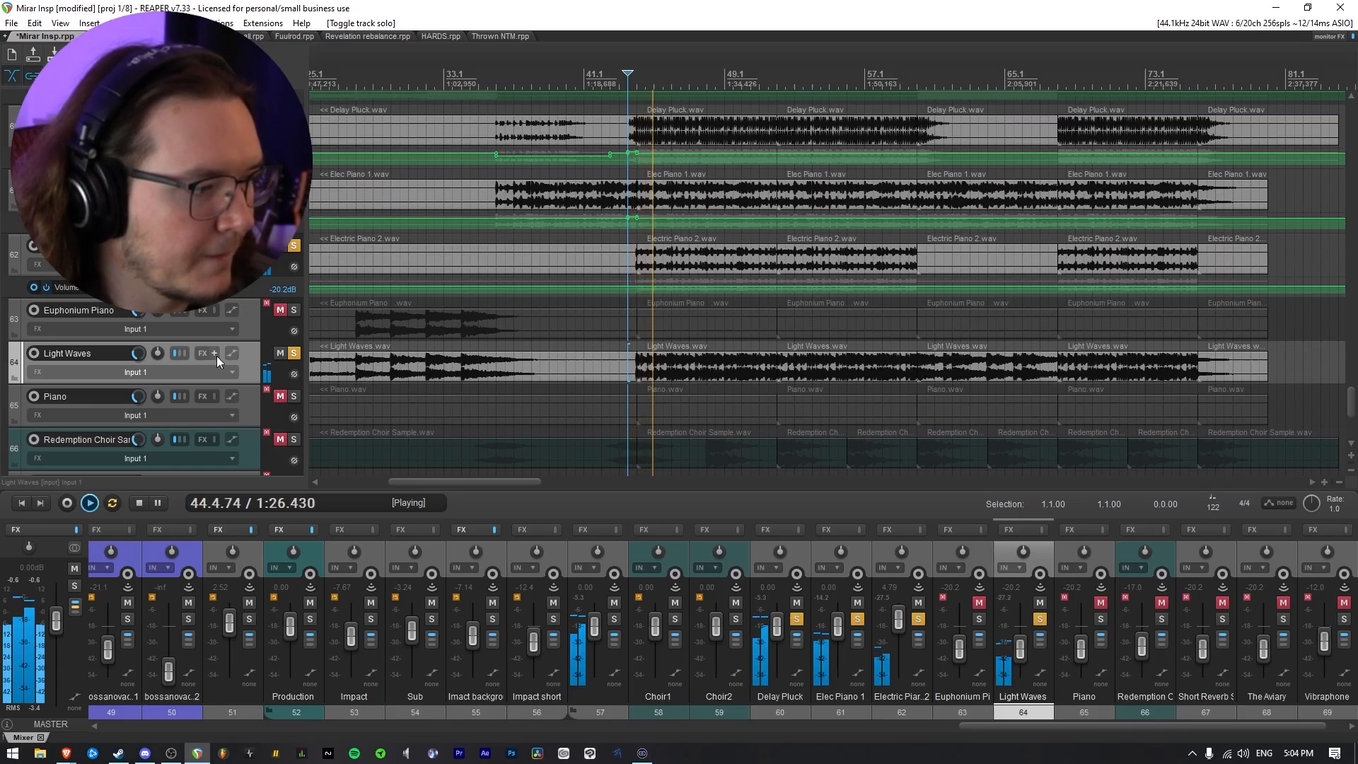
# Raise Light Waves' track volume in small amounts during playback, then stop
pyautogui.moveTo(138, 353); pyautogui.dragTo(138, 333)
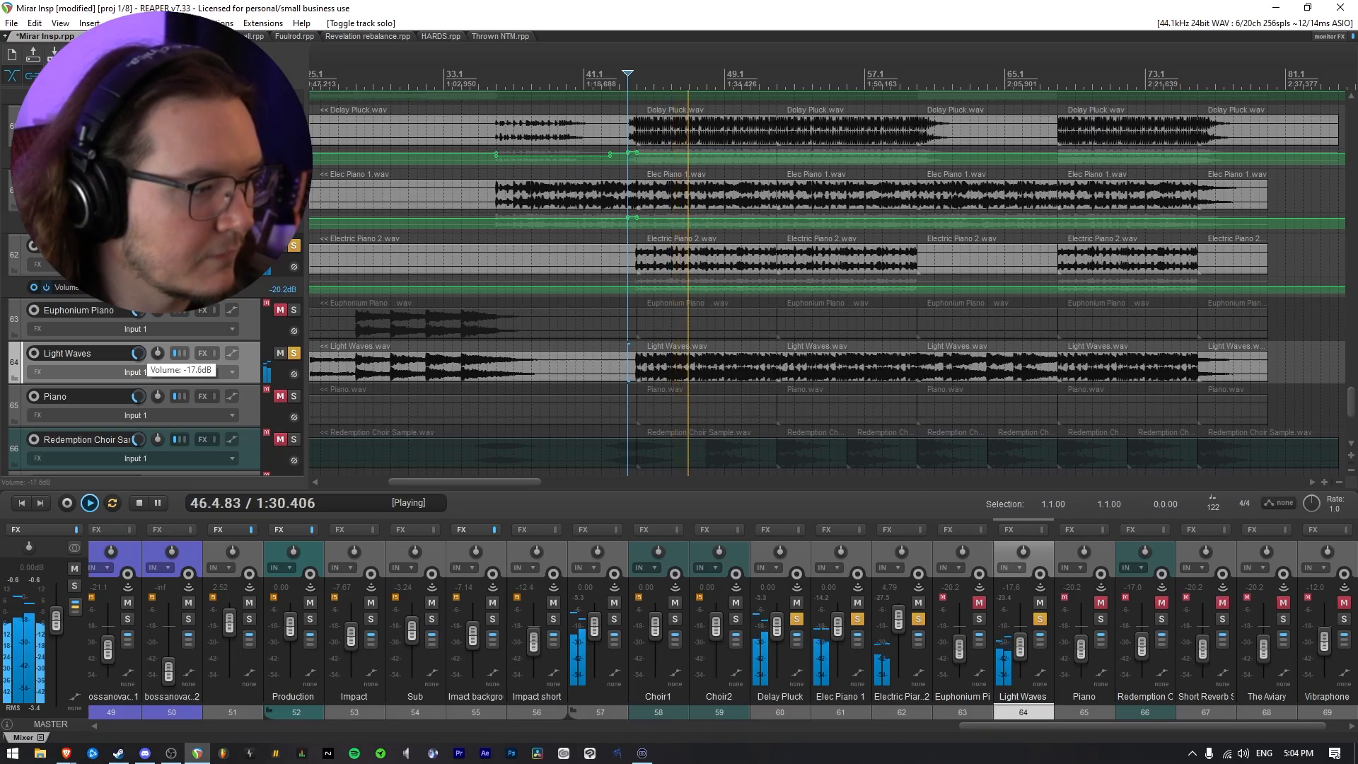
pyautogui.moveTo(138, 353); pyautogui.dragTo(145, 355)
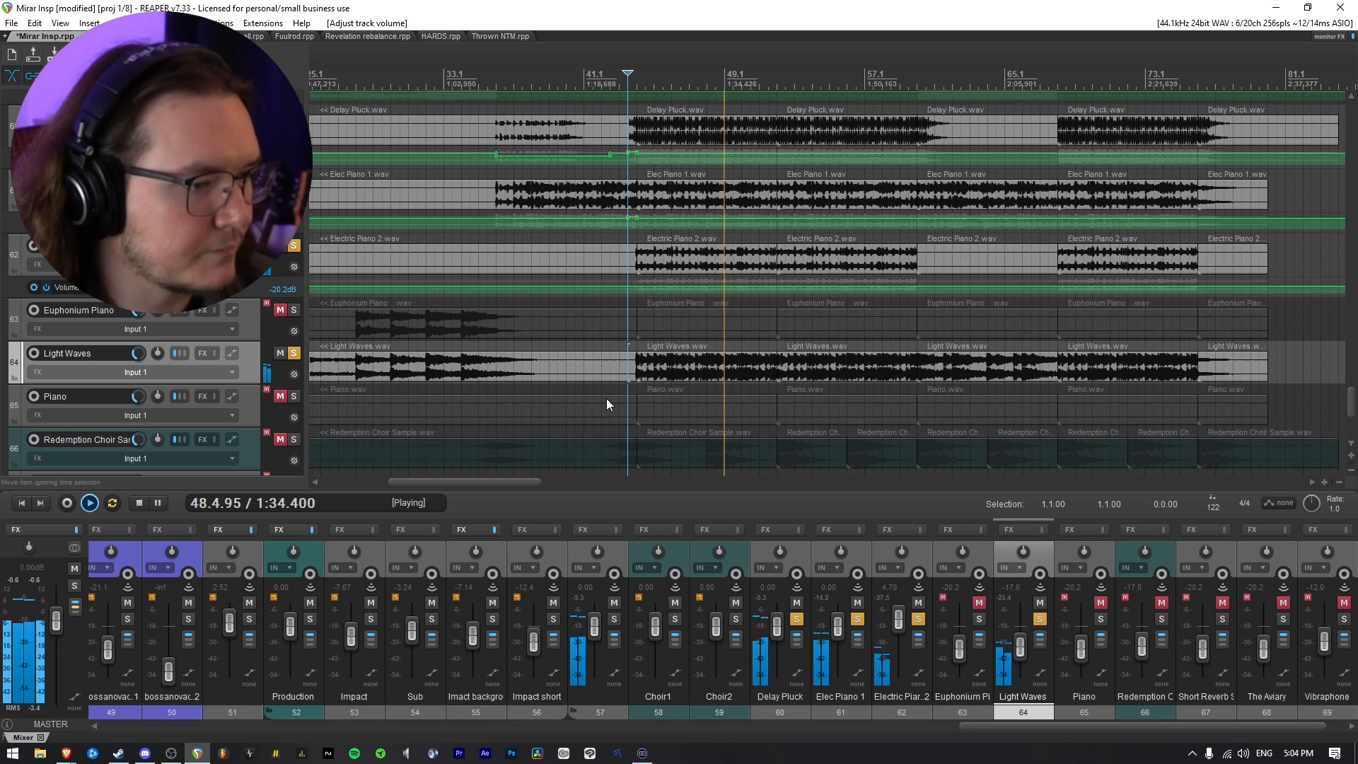
pyautogui.moveTo(139, 359); pyautogui.dragTo(139, 356)
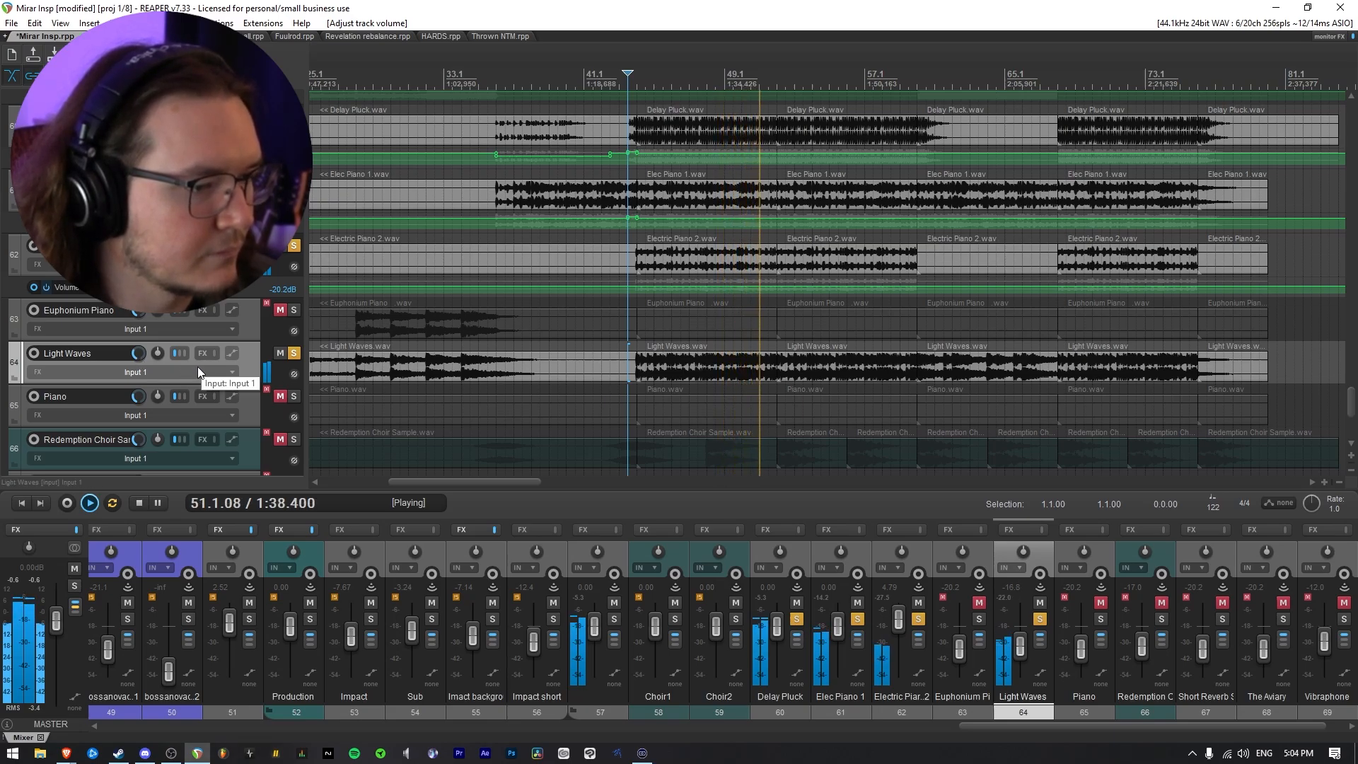
pyautogui.scroll(-5, 200, 368)
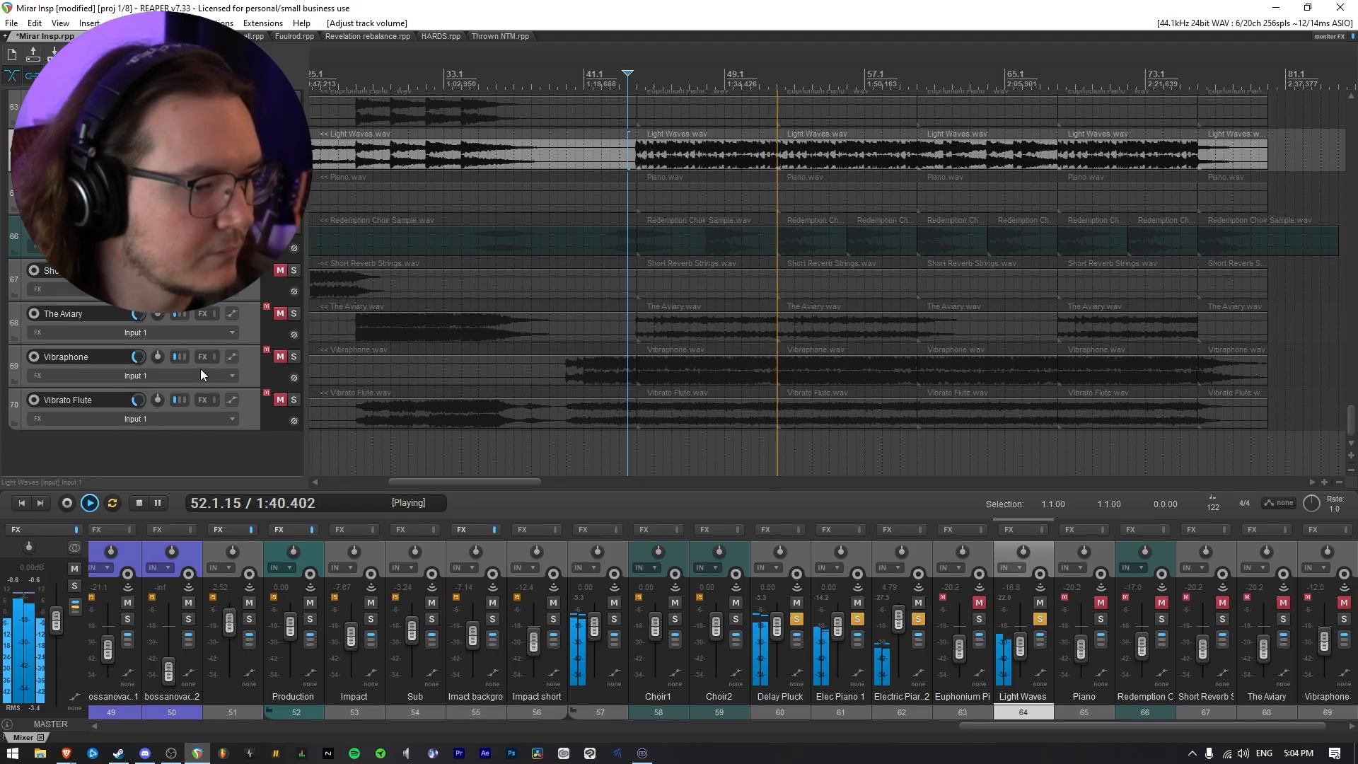
pyautogui.press('space')
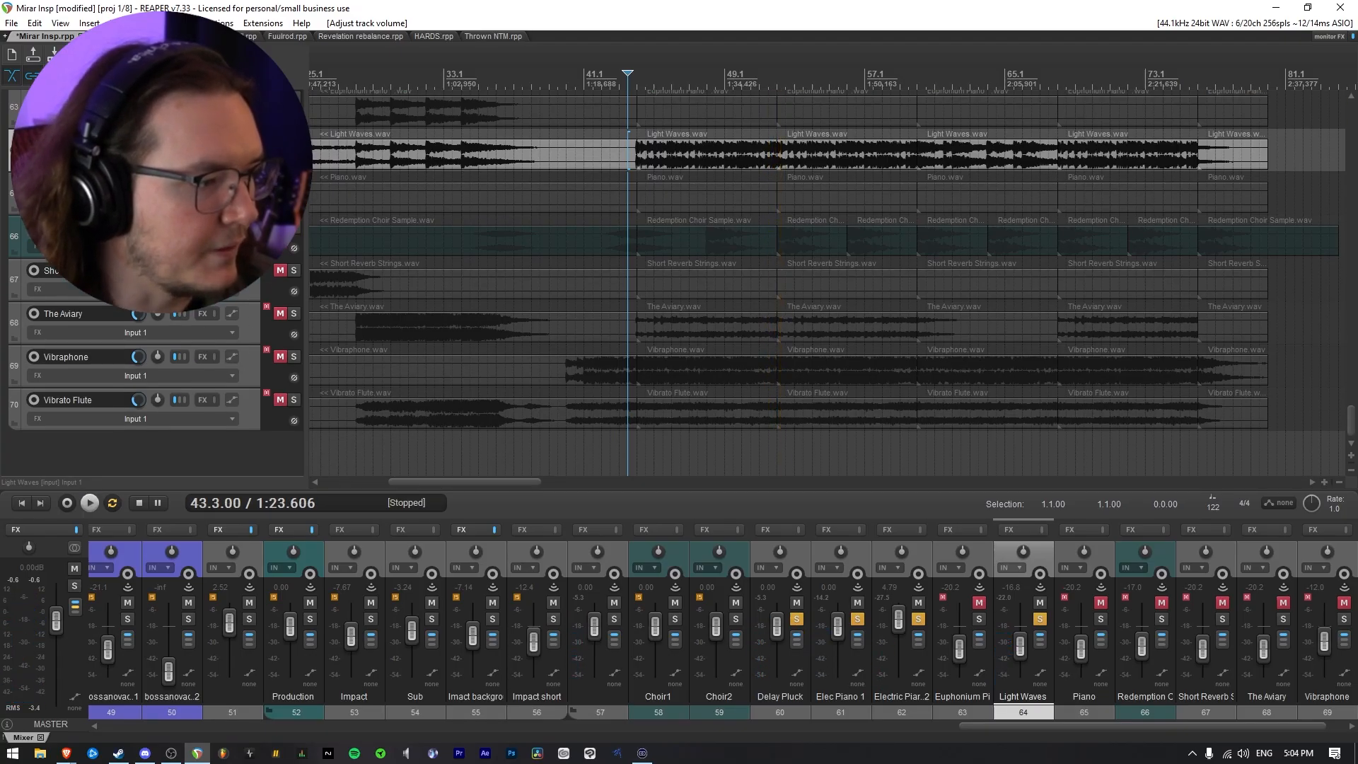
# Unmute Redemption Choir Sample, add it to the soloed tracks, and play the section from 42.3
pyautogui.click(294, 227)
pyautogui.scroll(-4, 664, 293)
pyautogui.scroll(5, 791, 302)
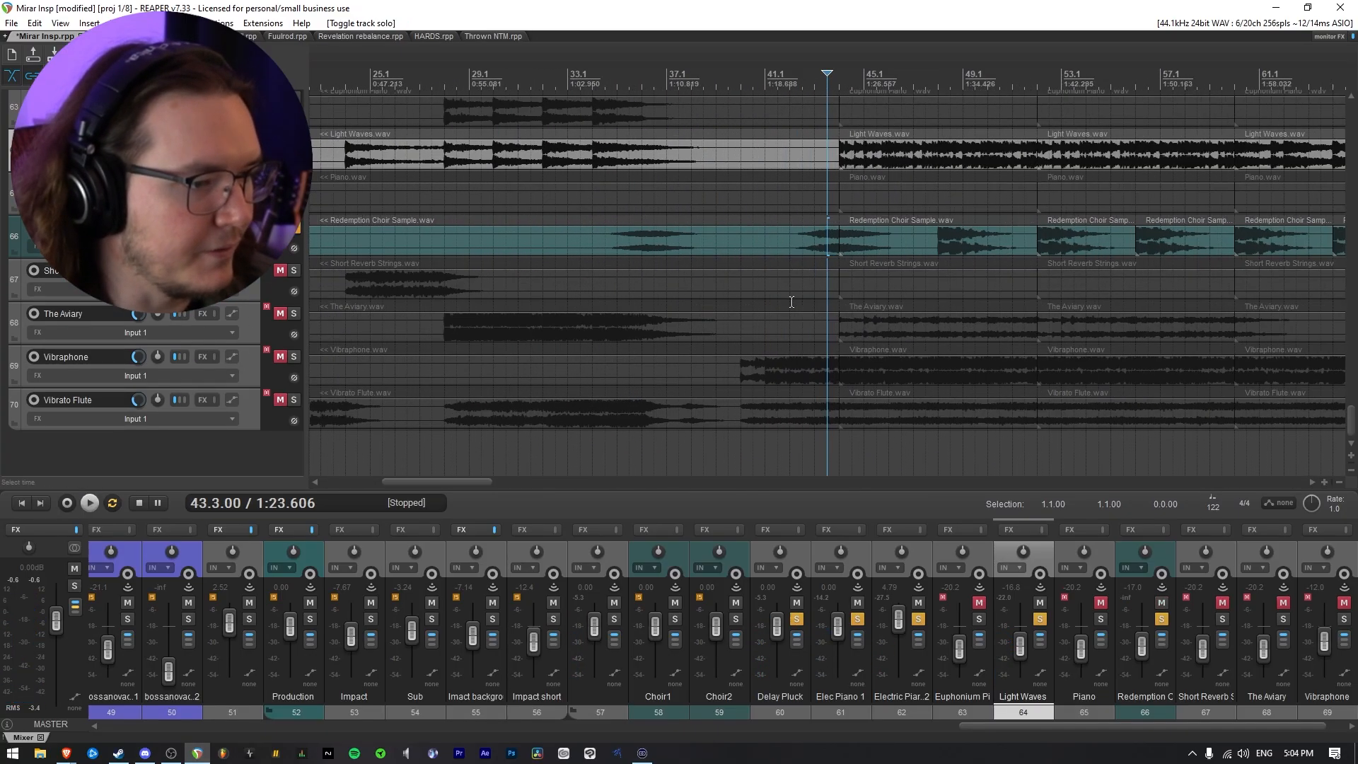
pyautogui.scroll(-3, 978, 284)
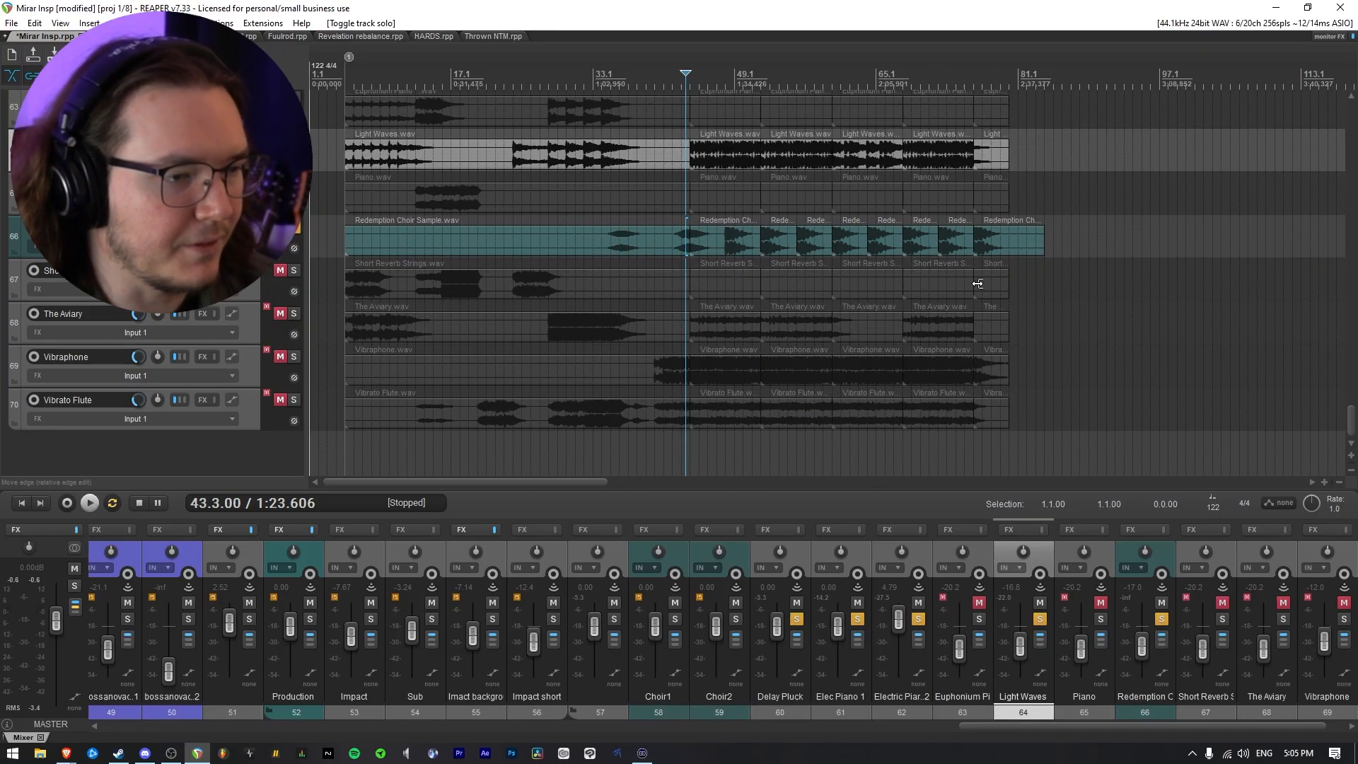
pyautogui.scroll(3, 804, 337)
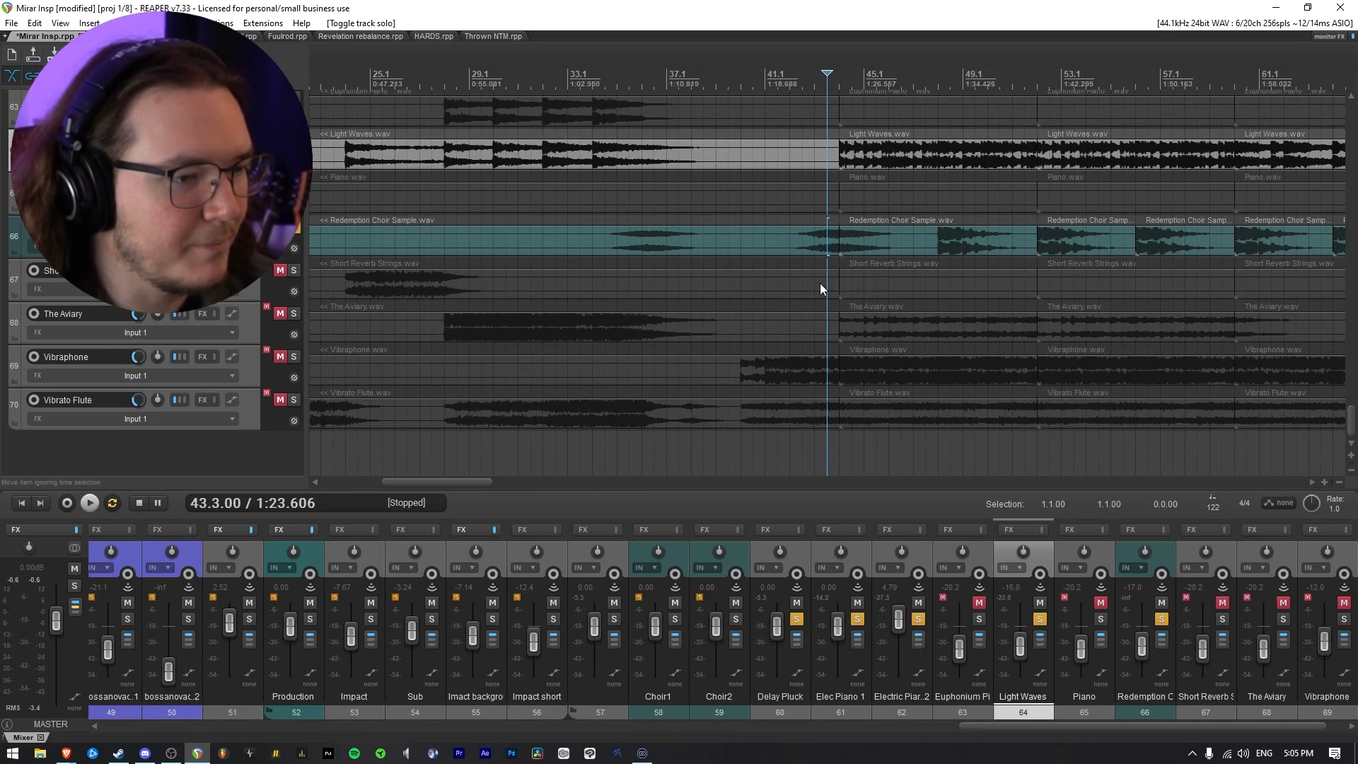
pyautogui.click(806, 262)
pyautogui.press('space')
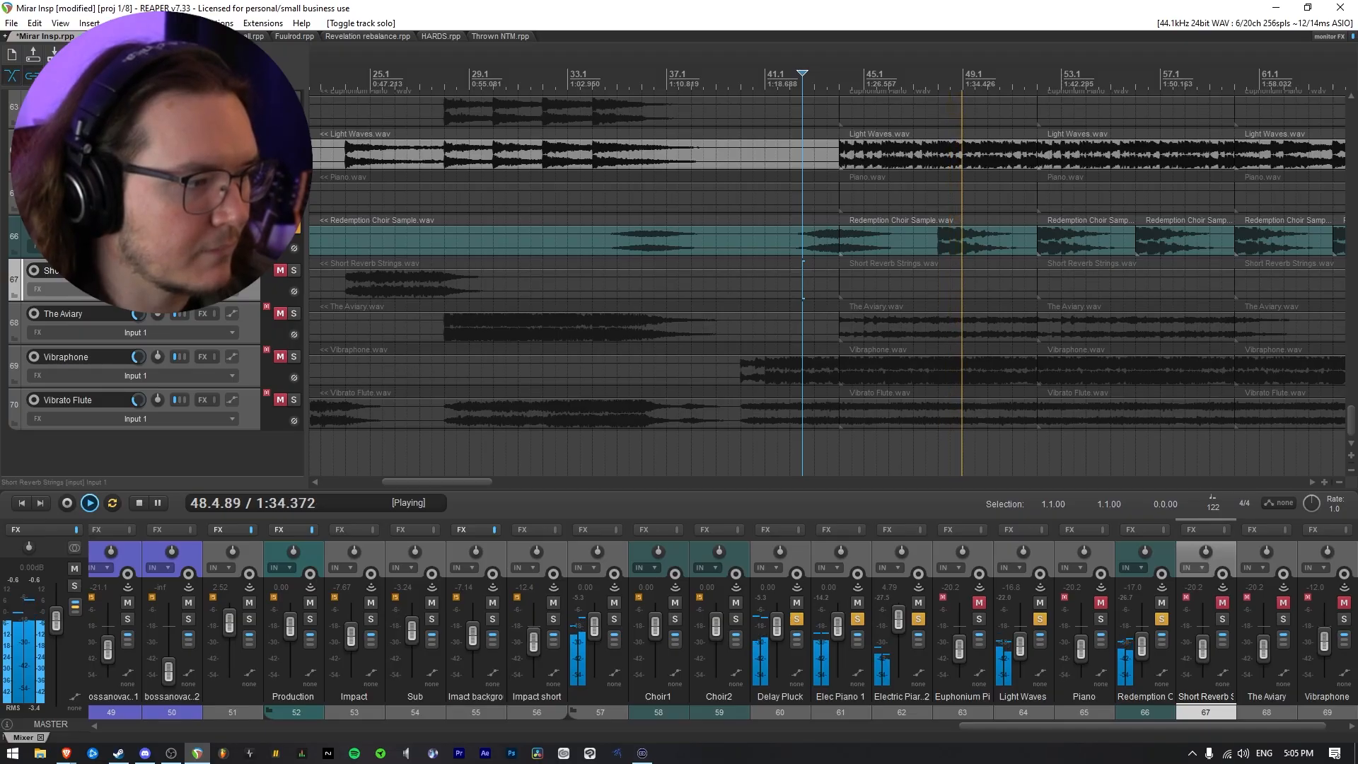
pyautogui.scroll(-3, 639, 293)
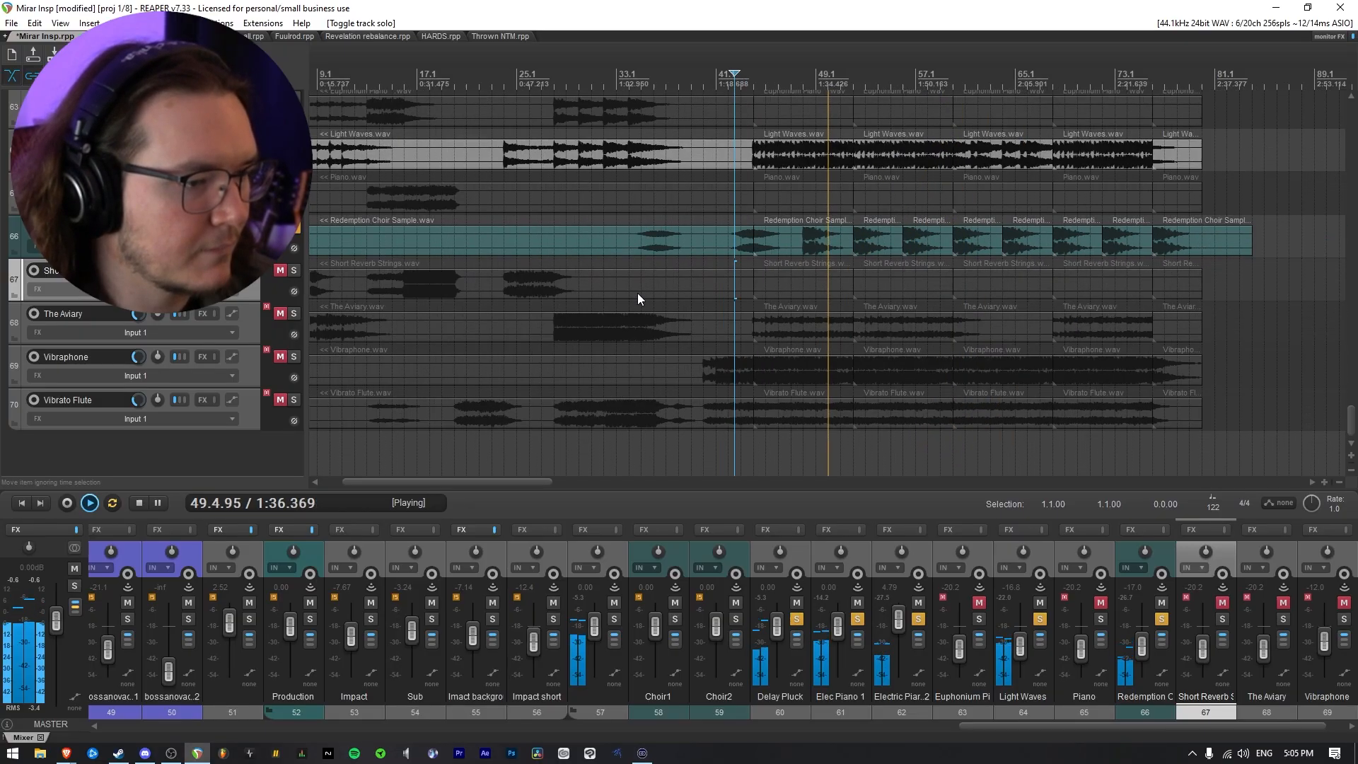
pyautogui.press('space')
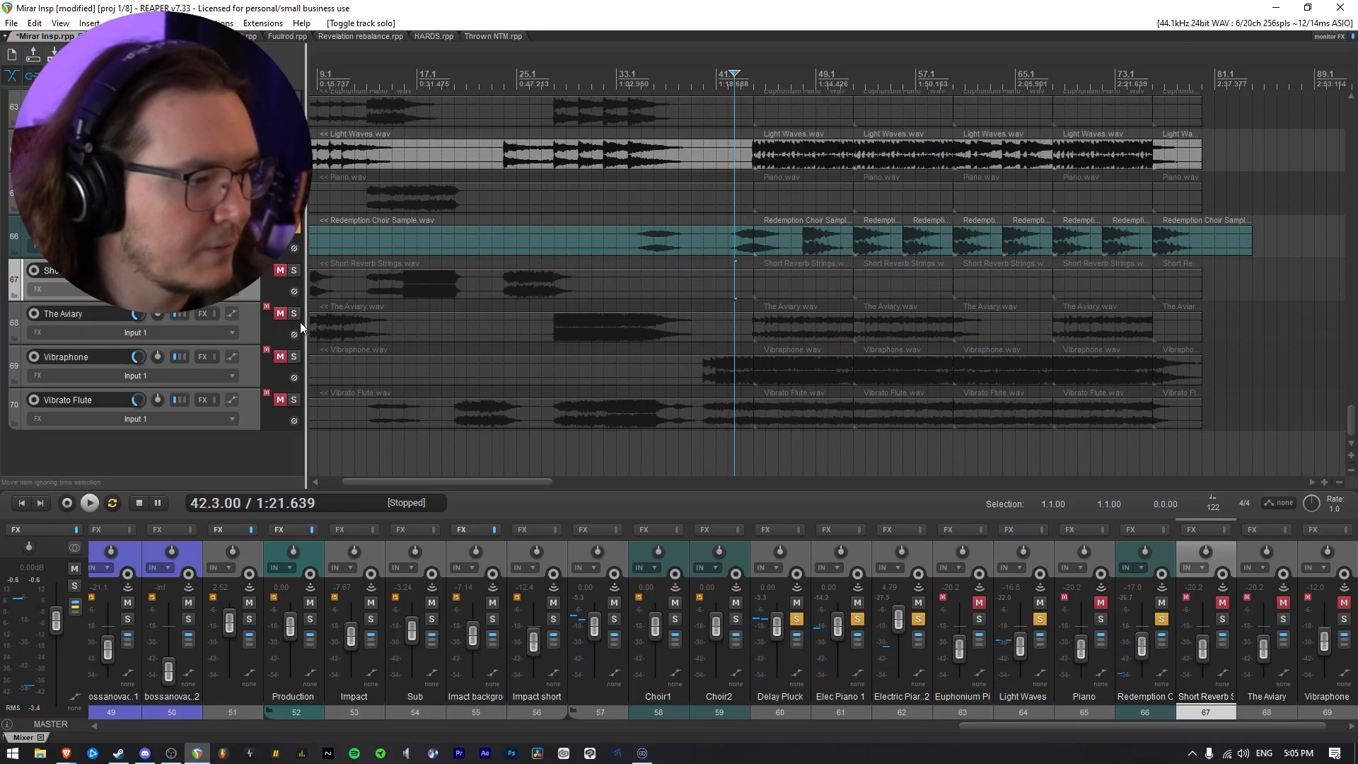
# Clear the solo on all tracks and listen to the full mix from 42.3
pyautogui.scroll(6, 273, 292)
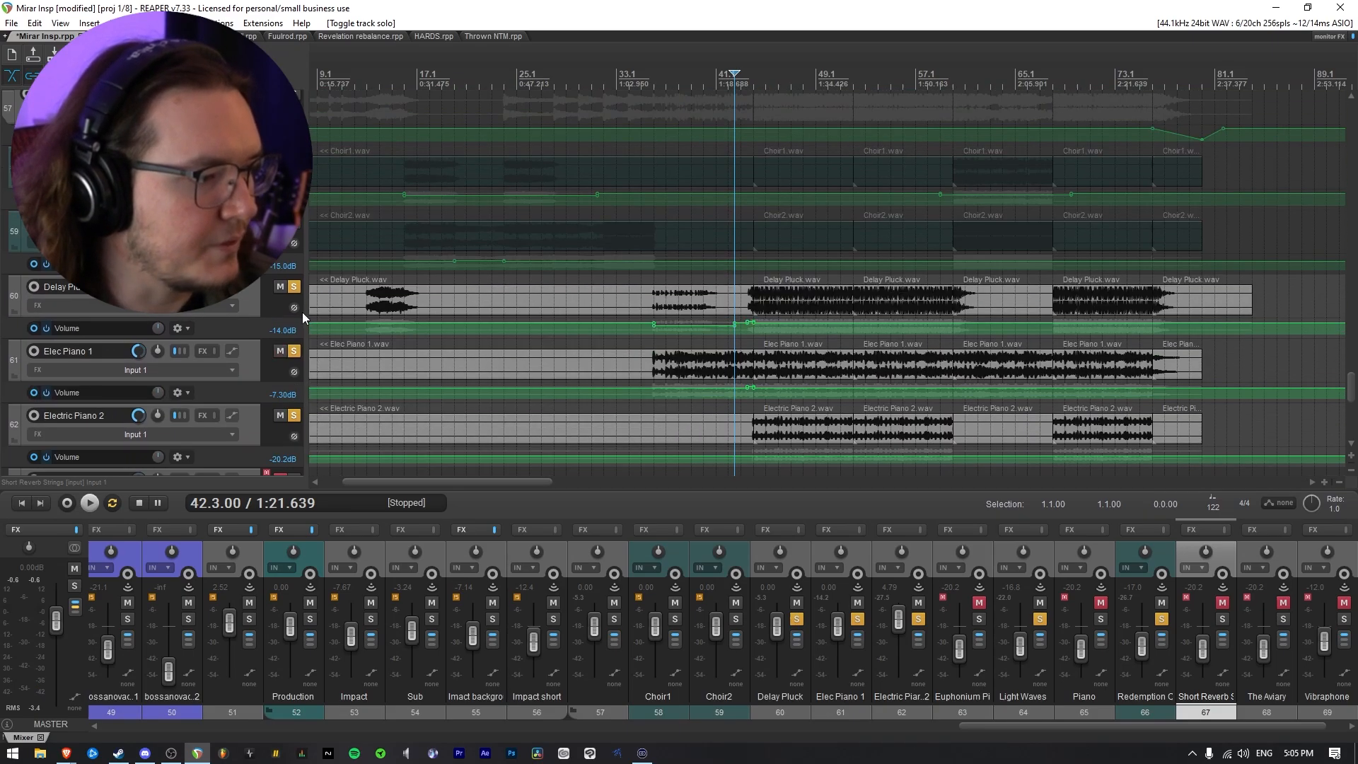
pyautogui.keyDown('ctrl'); pyautogui.click(297, 287); pyautogui.keyUp('ctrl')
pyautogui.scroll(-3, 243, 320)
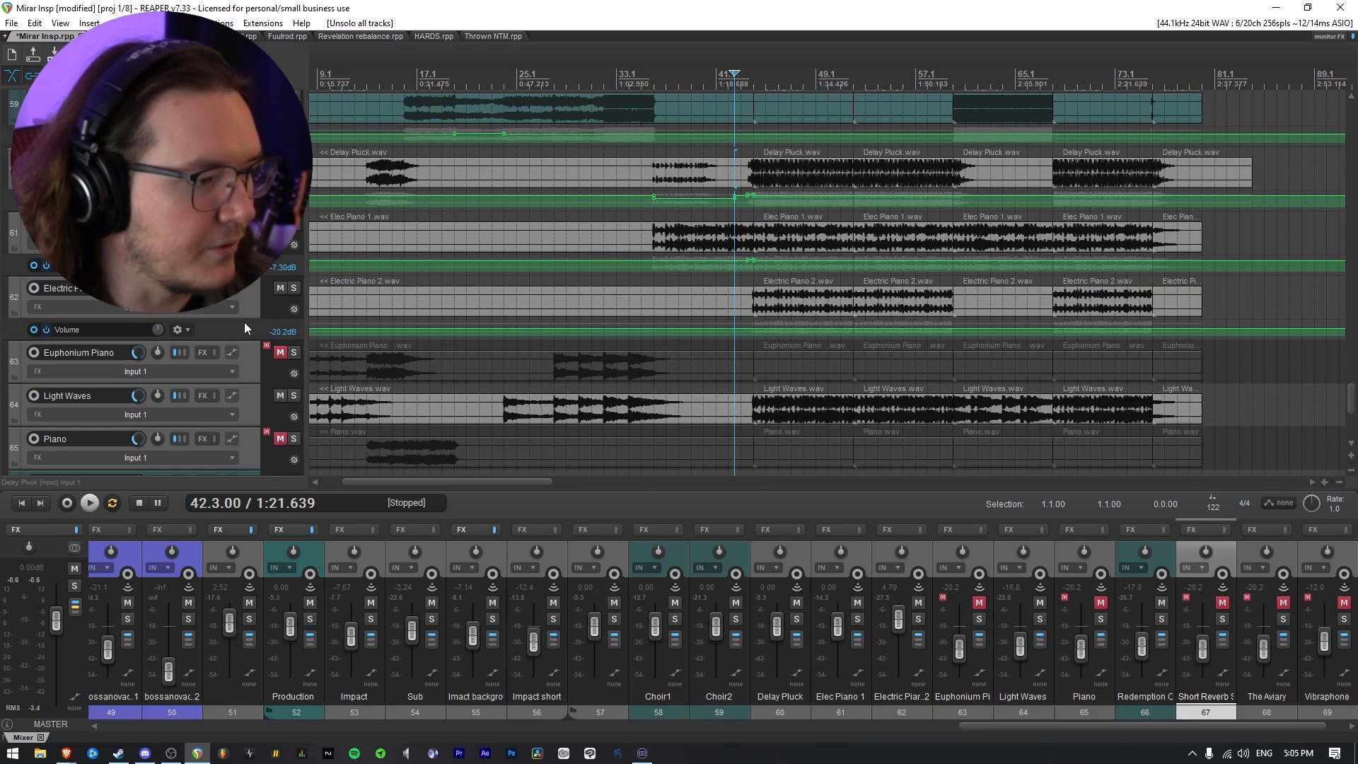
pyautogui.scroll(-3, 244, 321)
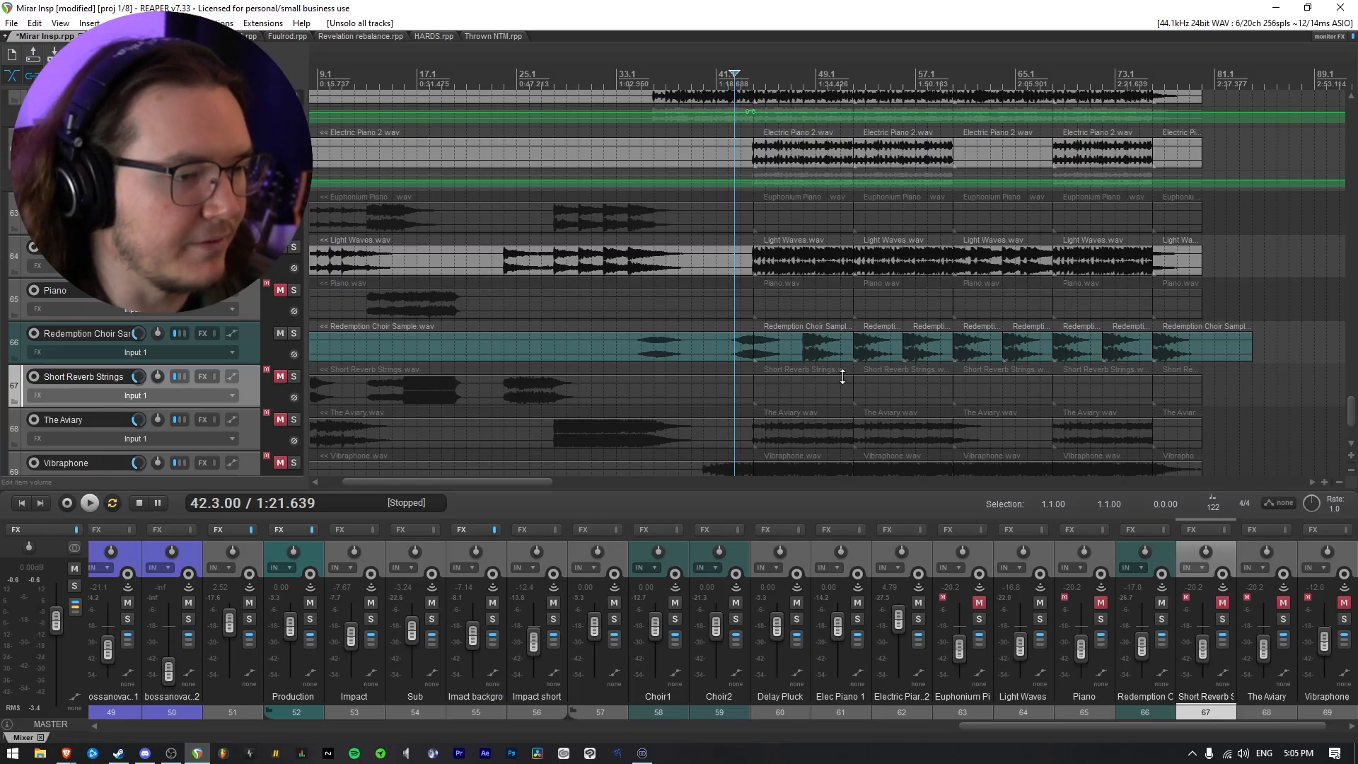
pyautogui.press('space')
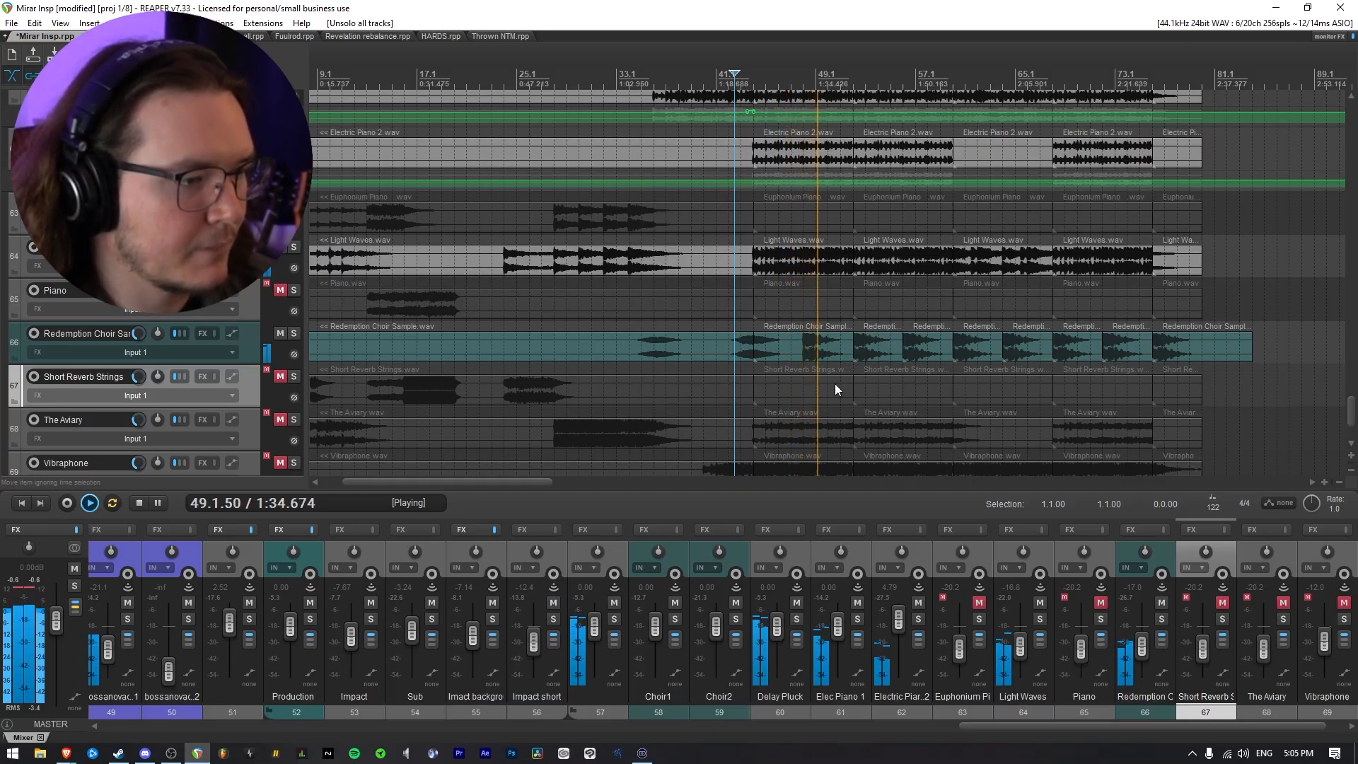
pyautogui.press('space')
# Show Redemption Choir Sample's volume envelope, raise it between 46.1 and 85.1 to about -12 dB, and play it back
pyautogui.click(242, 334)
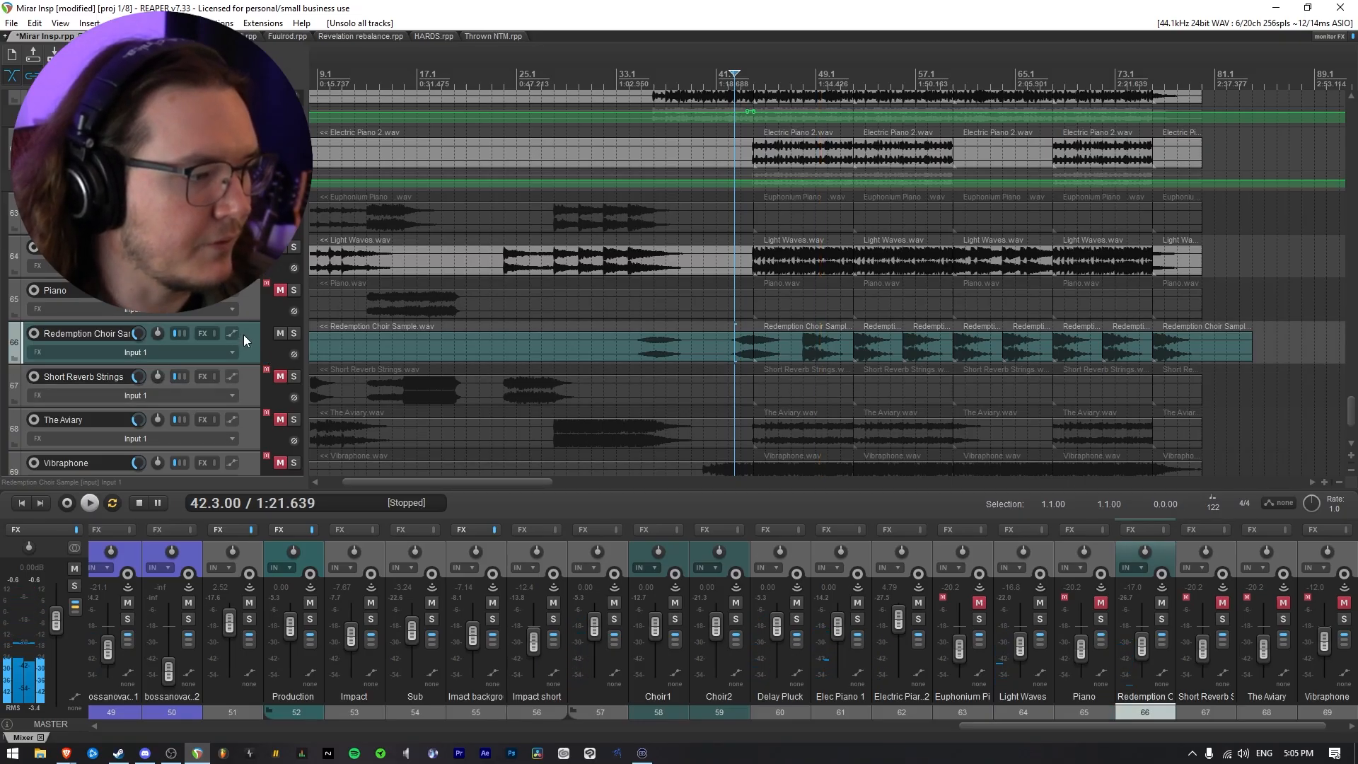
pyautogui.press('v')
pyautogui.moveTo(783, 323); pyautogui.dragTo(1238, 362)
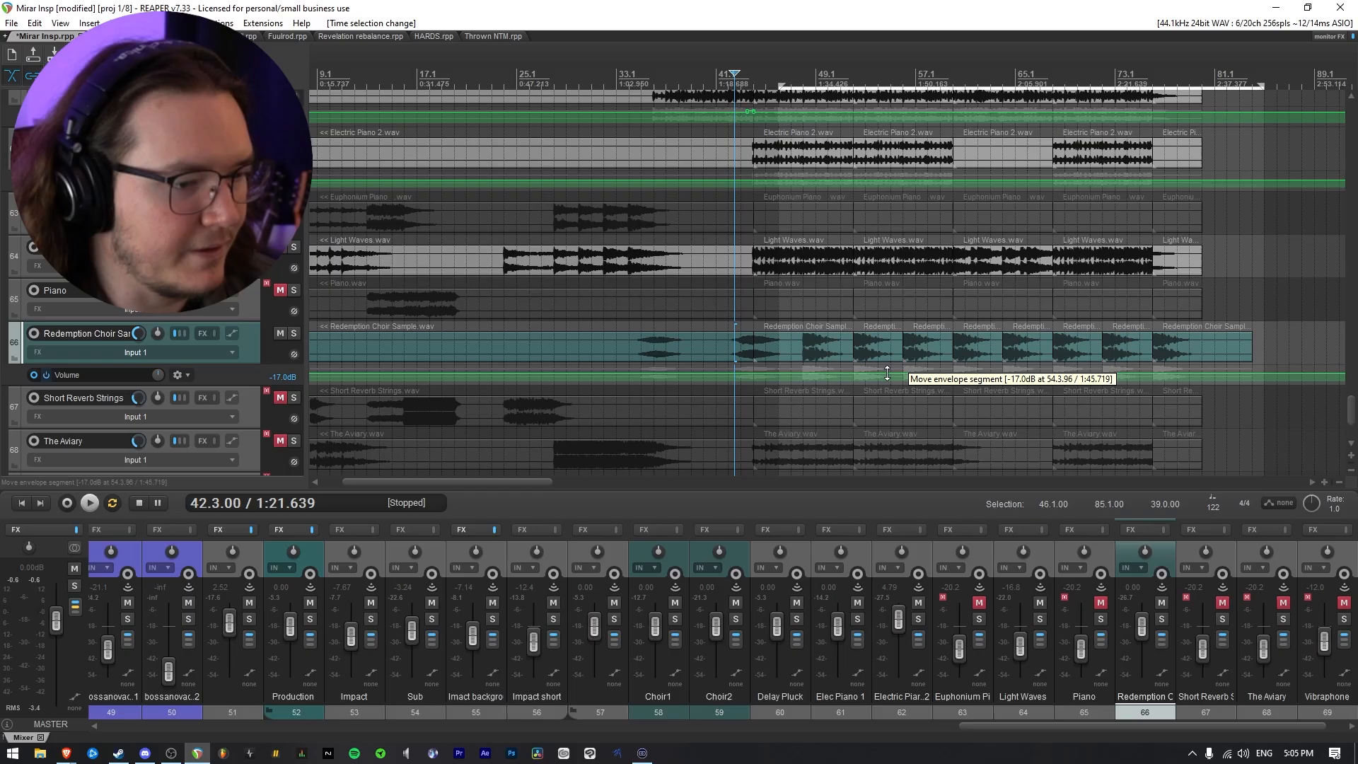
pyautogui.moveTo(889, 371); pyautogui.dragTo(898, 359)
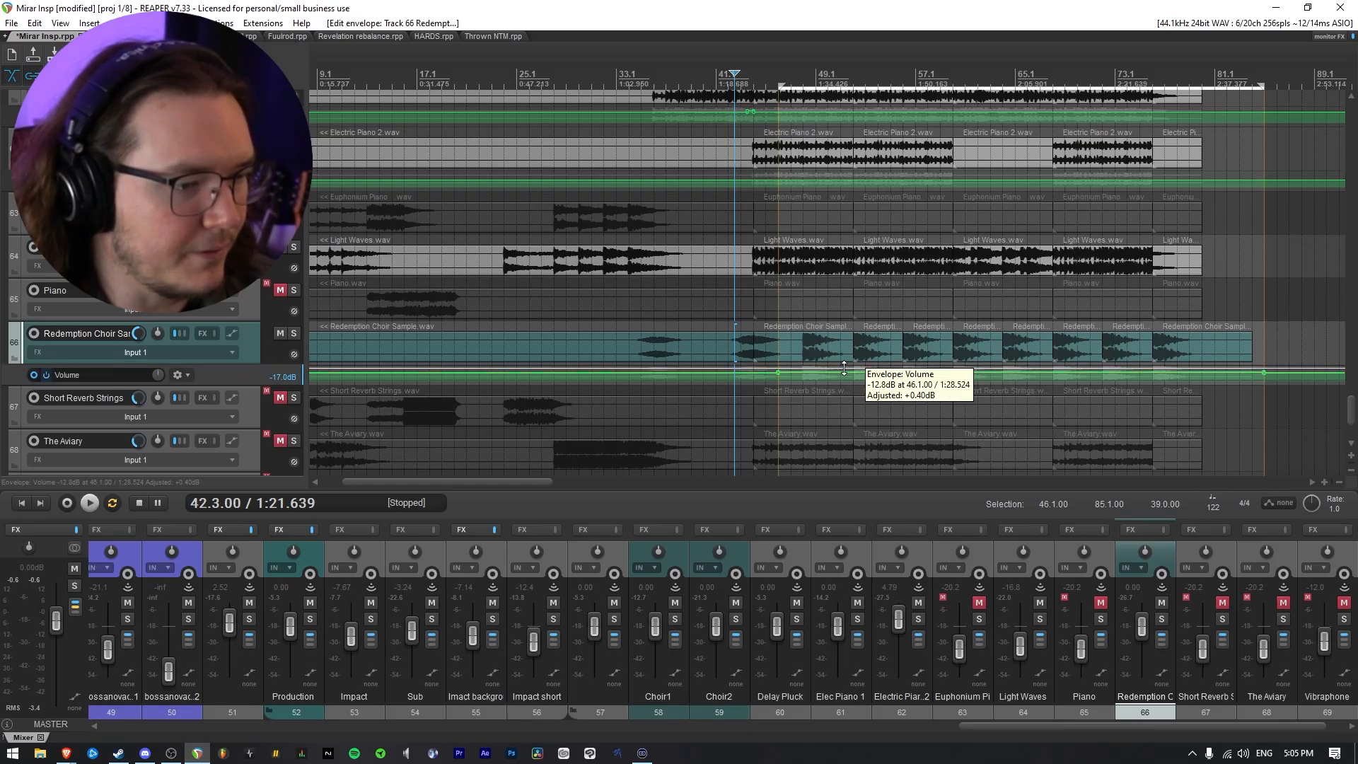
pyautogui.press('space')
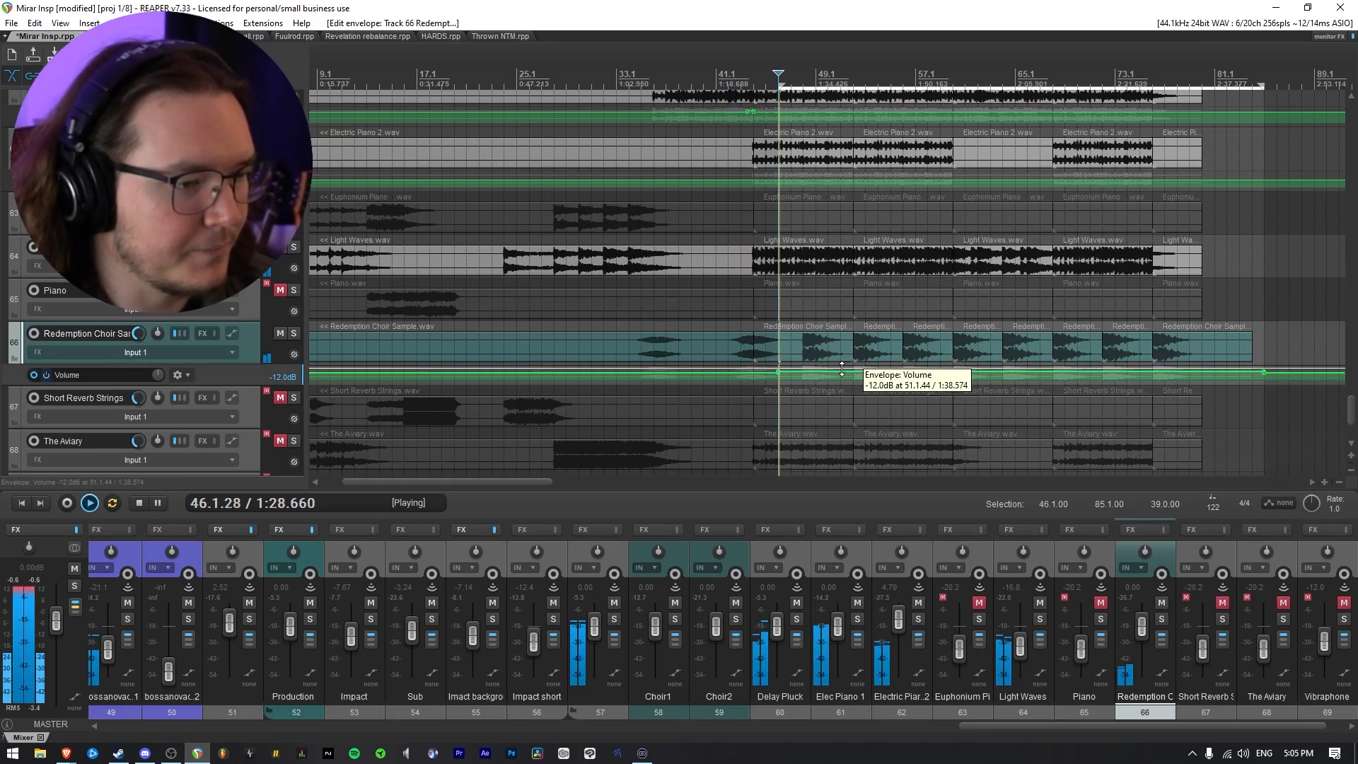
# Raise Redemption Choir Sample's volume automation from 46.1 onward to -7.28 dB and listen to it from 47.1
pyautogui.scroll(3, 838, 374)
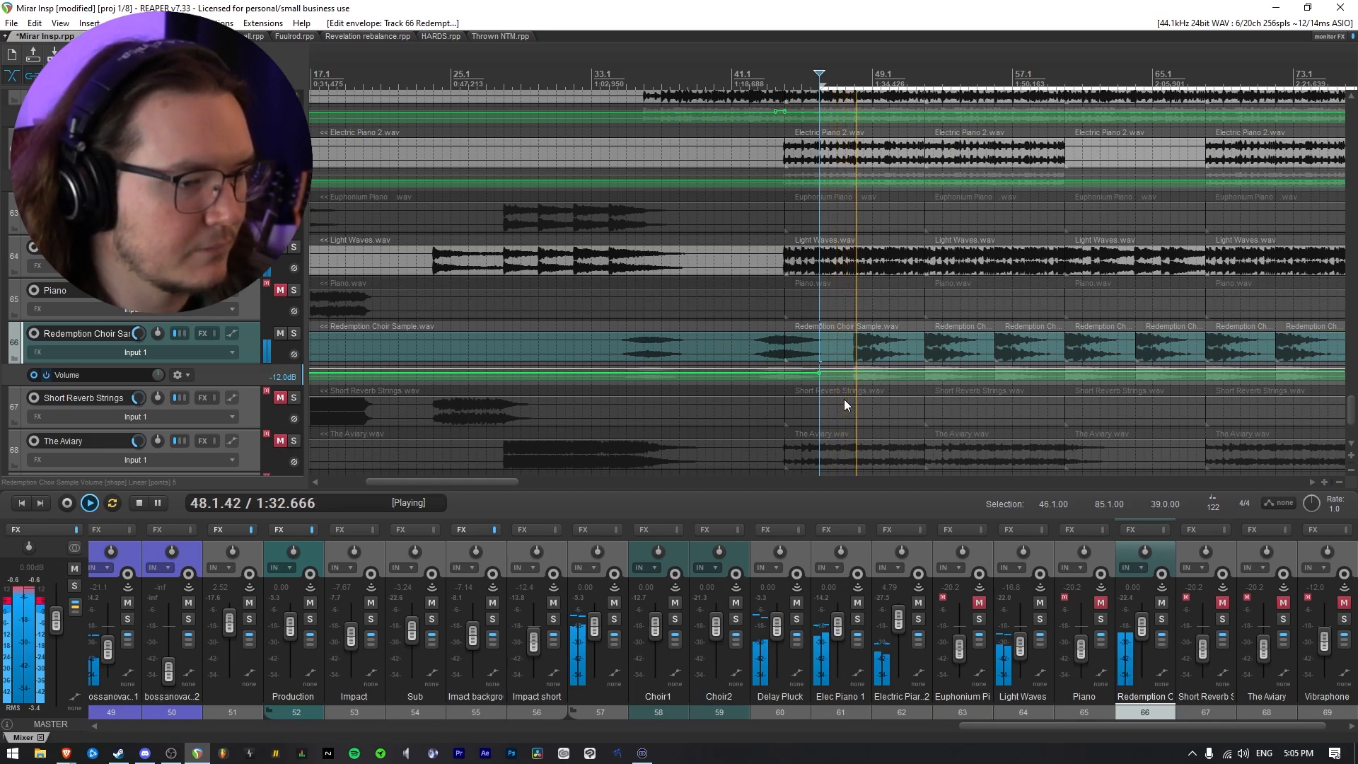
pyautogui.moveTo(883, 370); pyautogui.dragTo(883, 357)
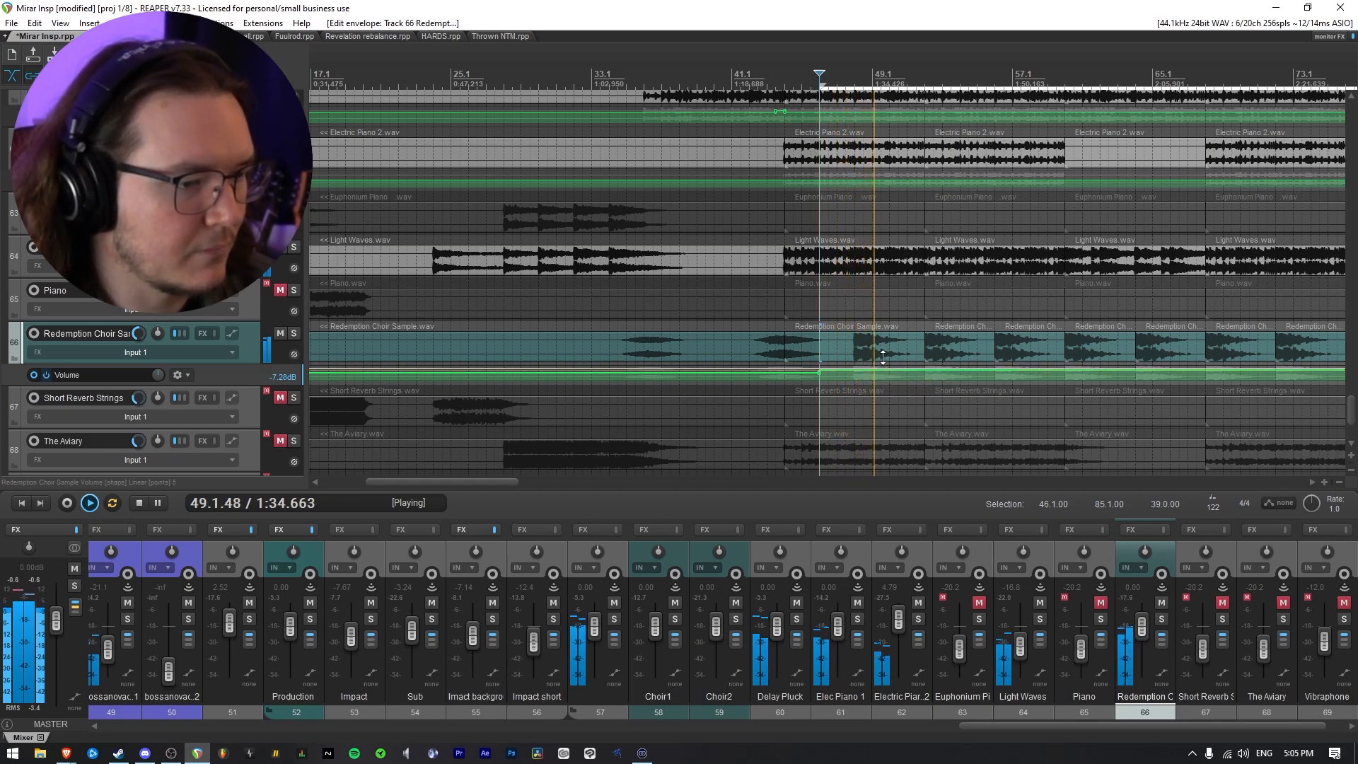
pyautogui.click(839, 357)
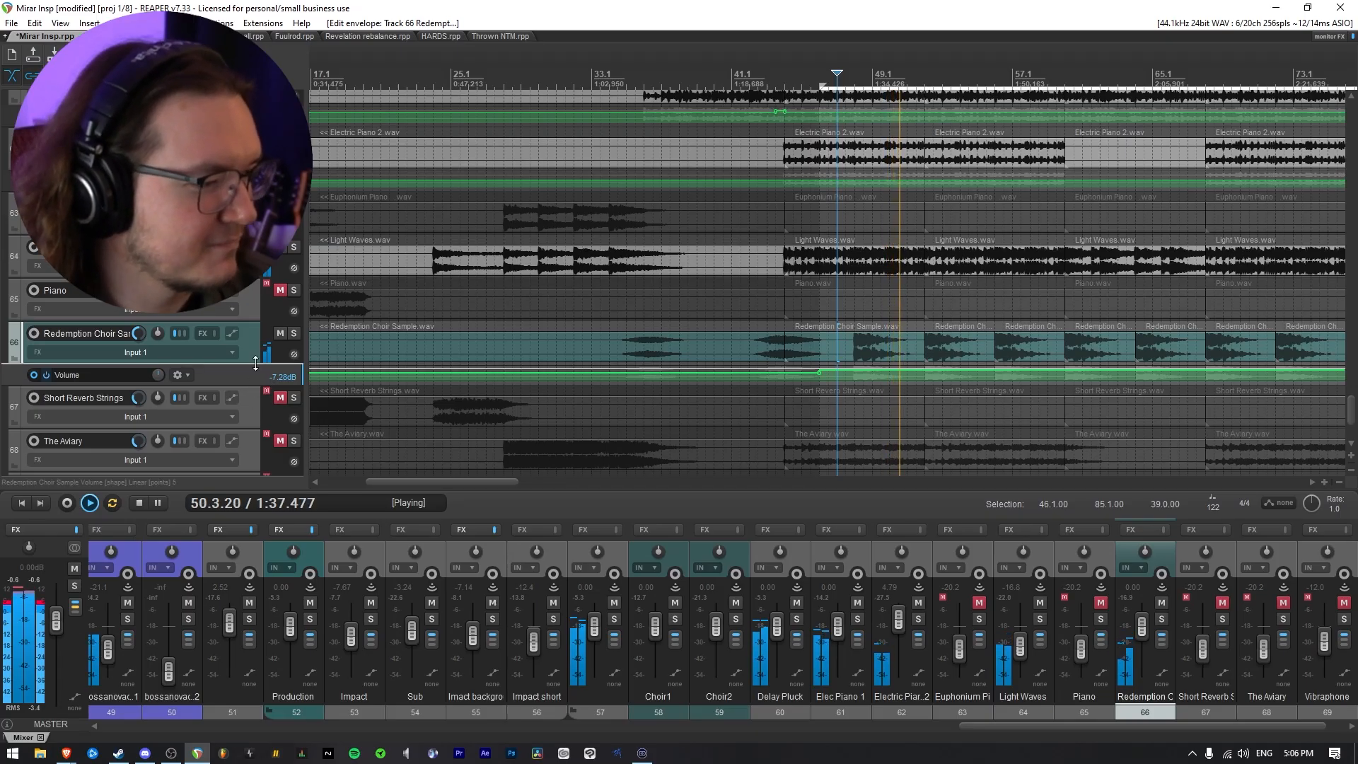
pyautogui.scroll(-2, 255, 361)
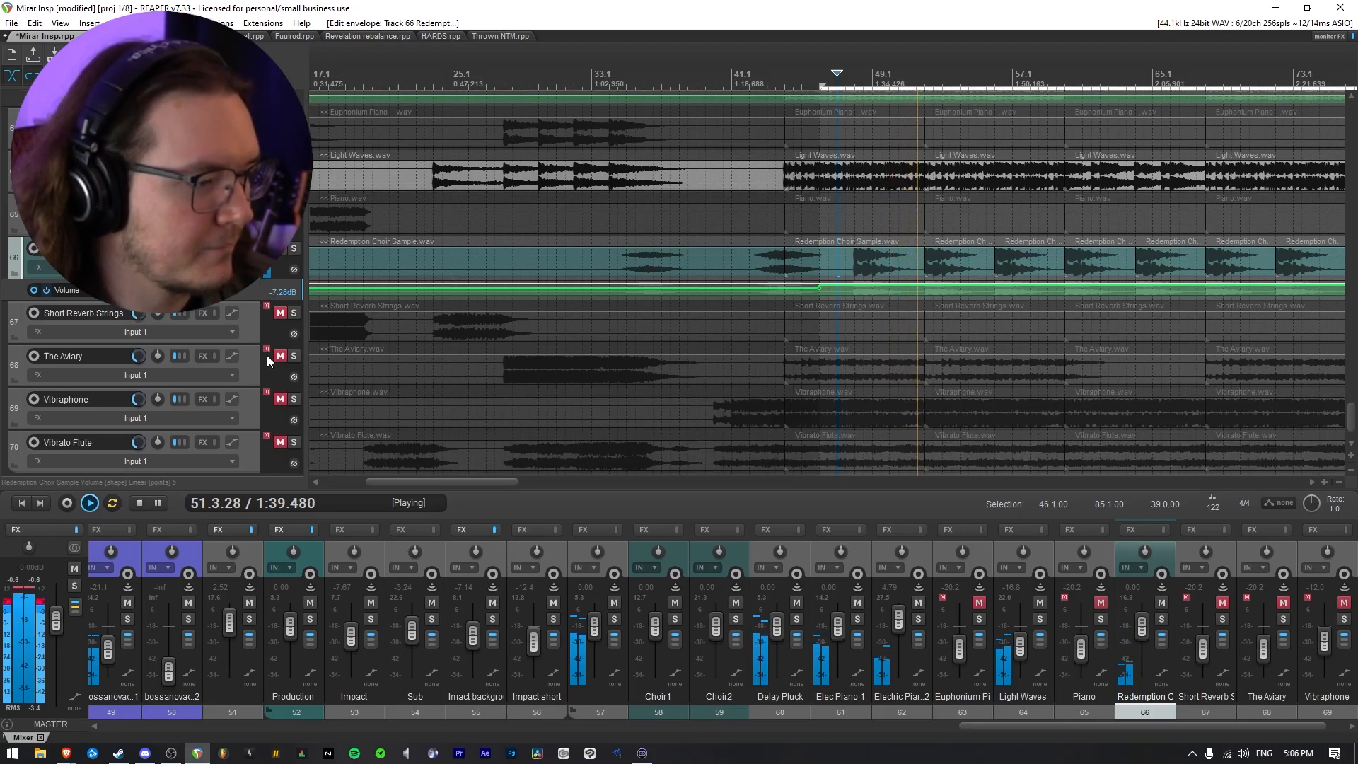
pyautogui.press('space')
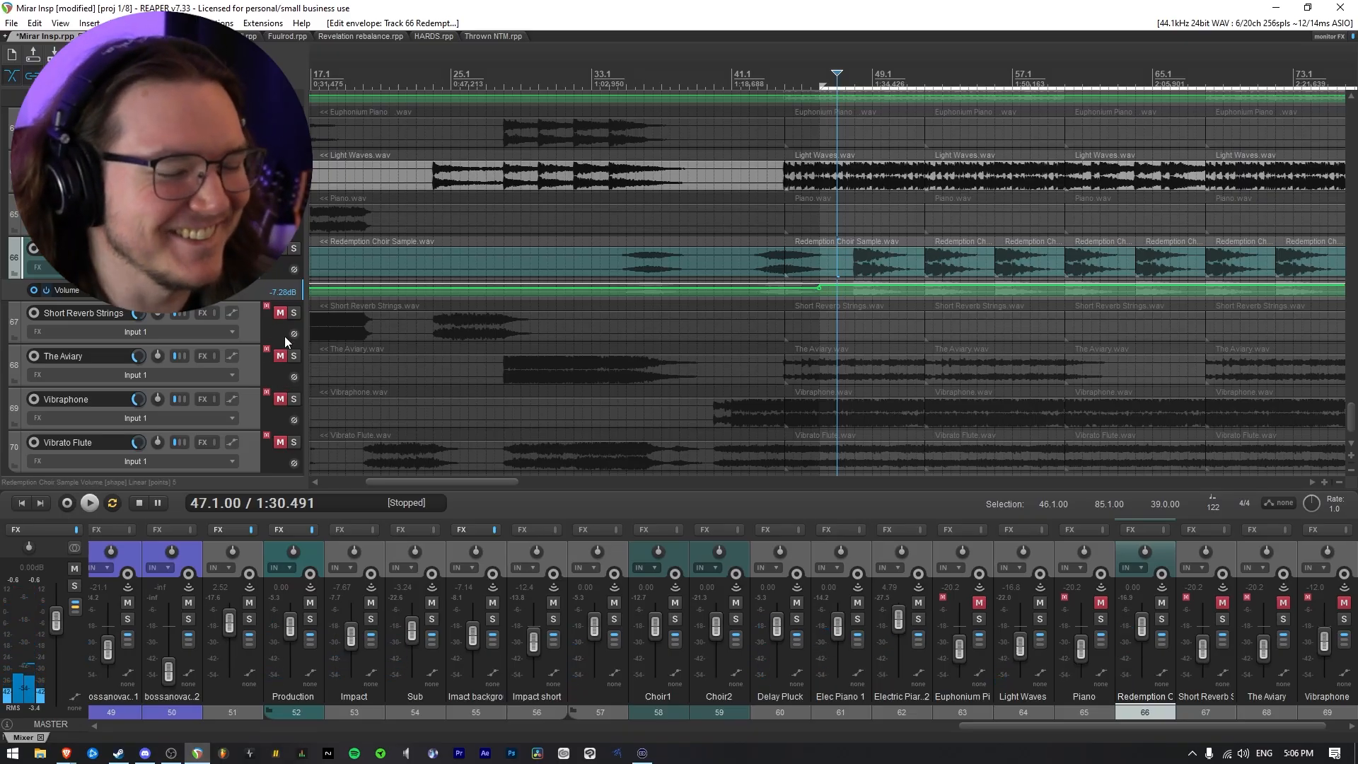
# Solo folder track 57 so that only its production layers play
pyautogui.scroll(5, 284, 337)
pyautogui.click(285, 173)
pyautogui.click(294, 157)
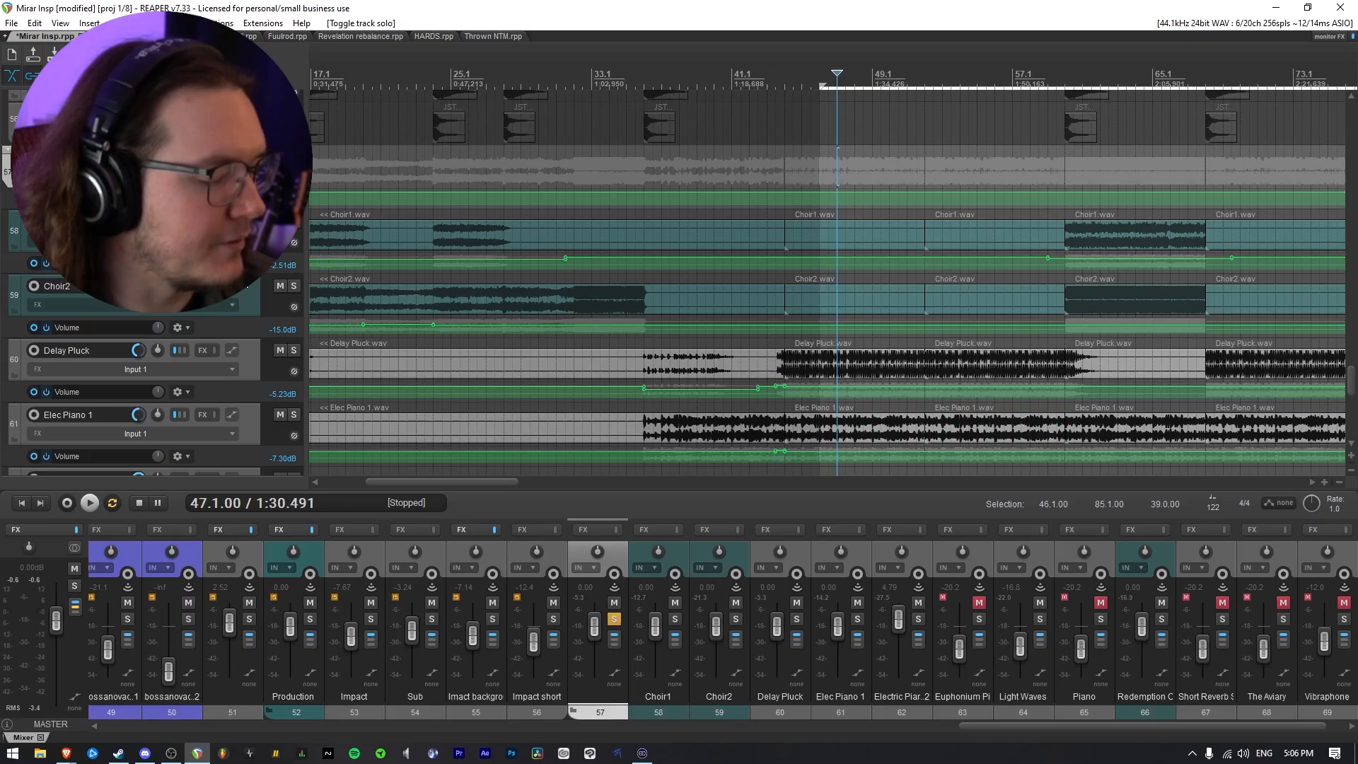
# Unmute The Aviary and listen to it with the other layers from 44.1
pyautogui.scroll(-7, 235, 303)
pyautogui.scroll(1, 235, 303)
pyautogui.click(280, 377)
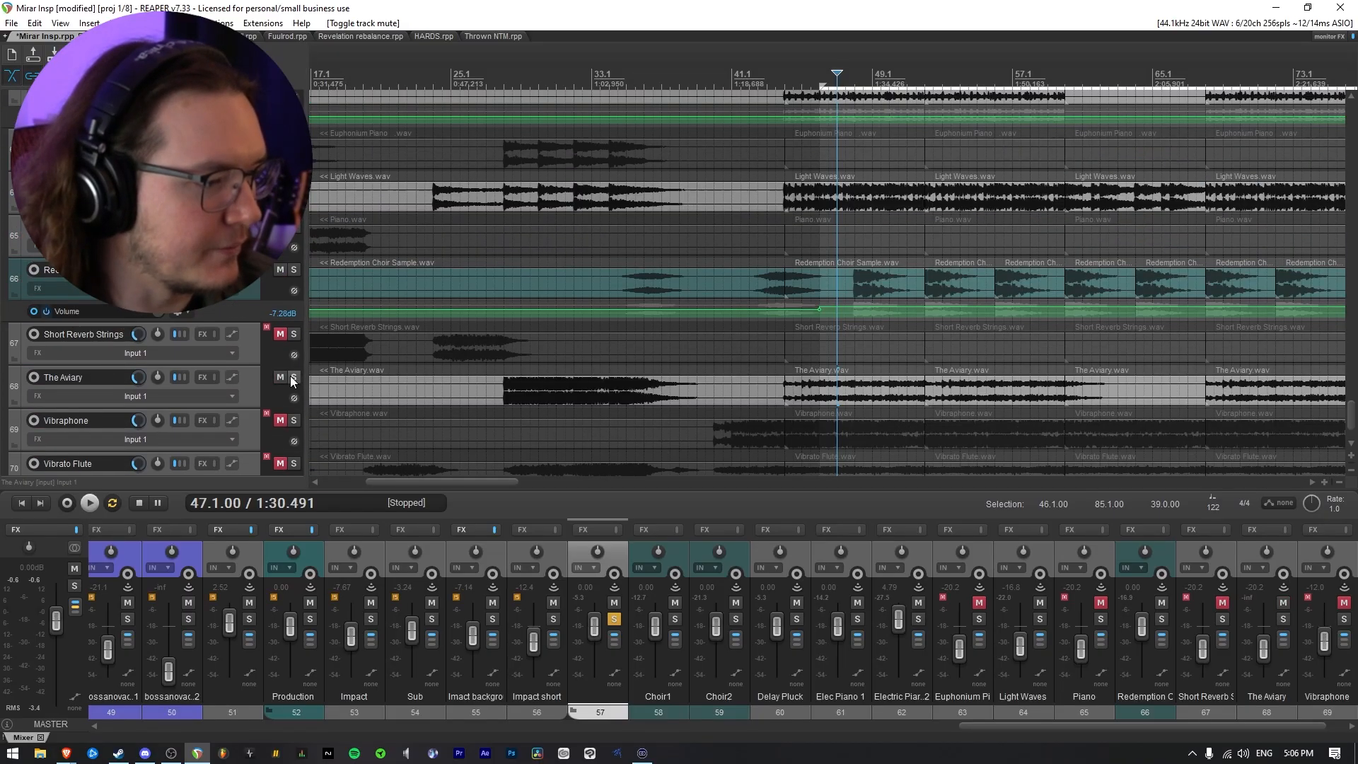
pyautogui.click(294, 377)
pyautogui.click(293, 377)
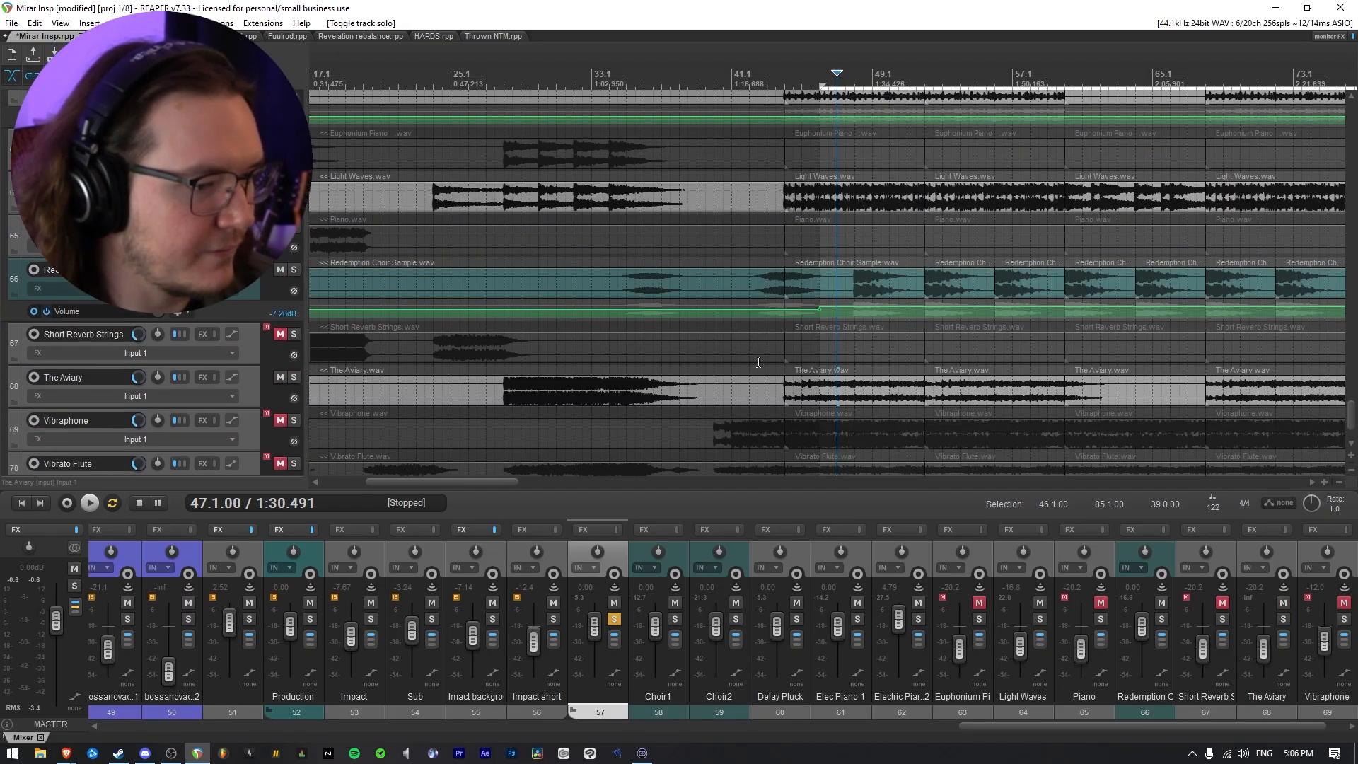
pyautogui.click(782, 374)
pyautogui.scroll(-1, 816, 397)
pyautogui.scroll(4, 818, 399)
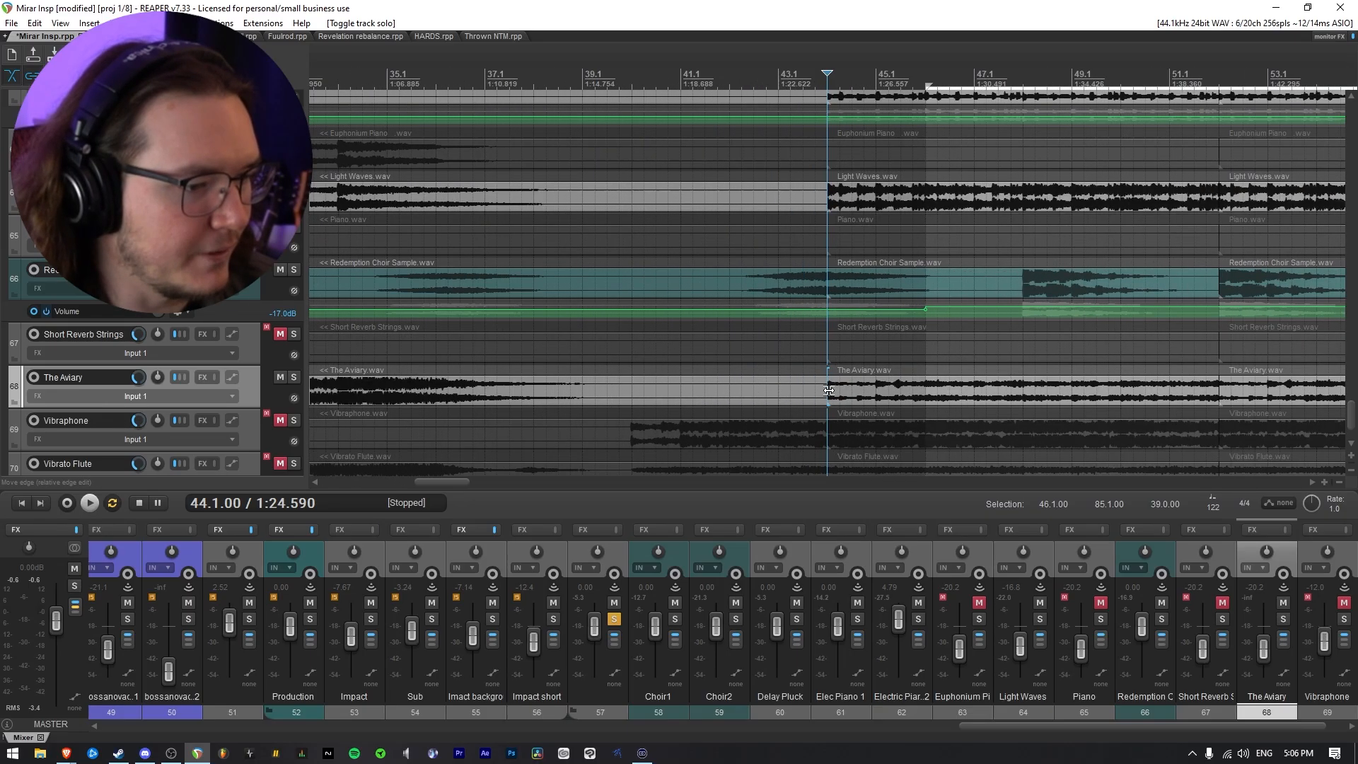
pyautogui.press('space')
pyautogui.scroll(-3, 816, 406)
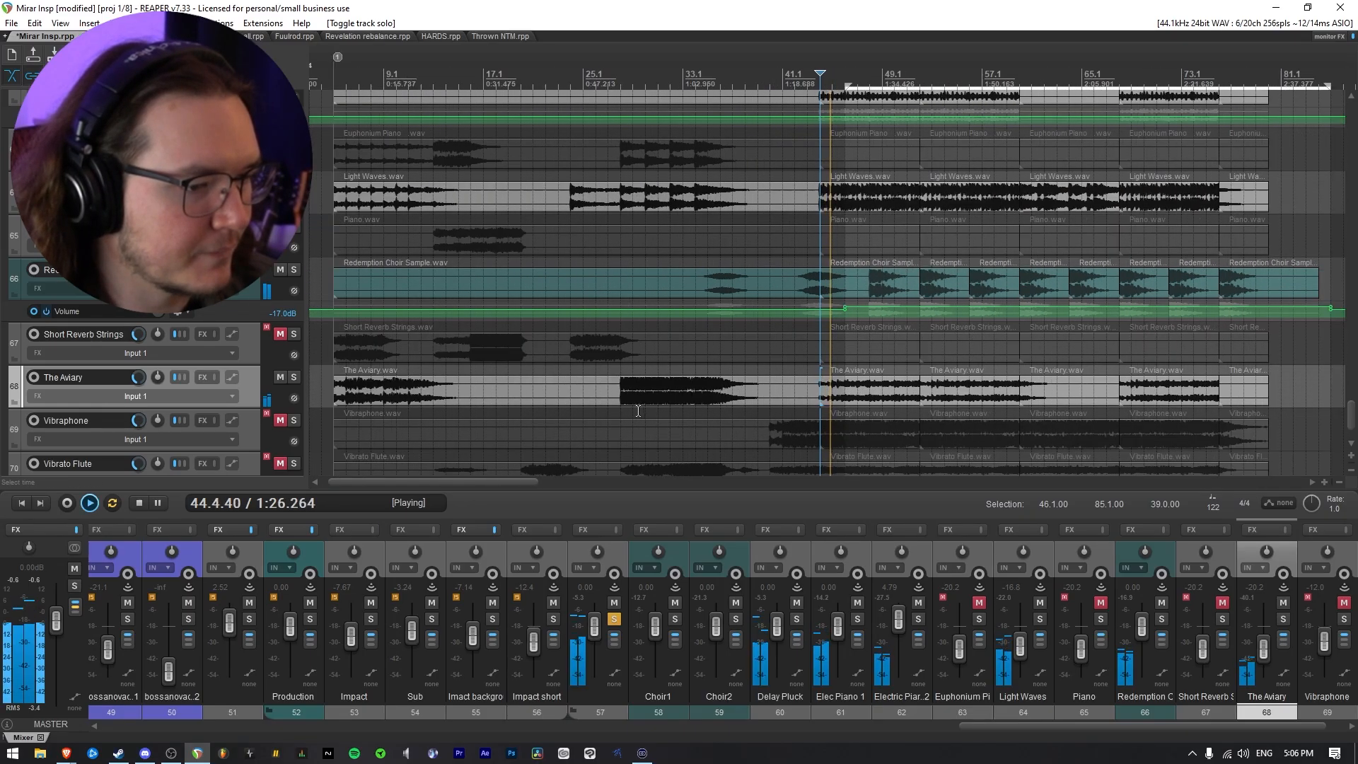
pyautogui.scroll(-2, 212, 404)
pyautogui.press('space')
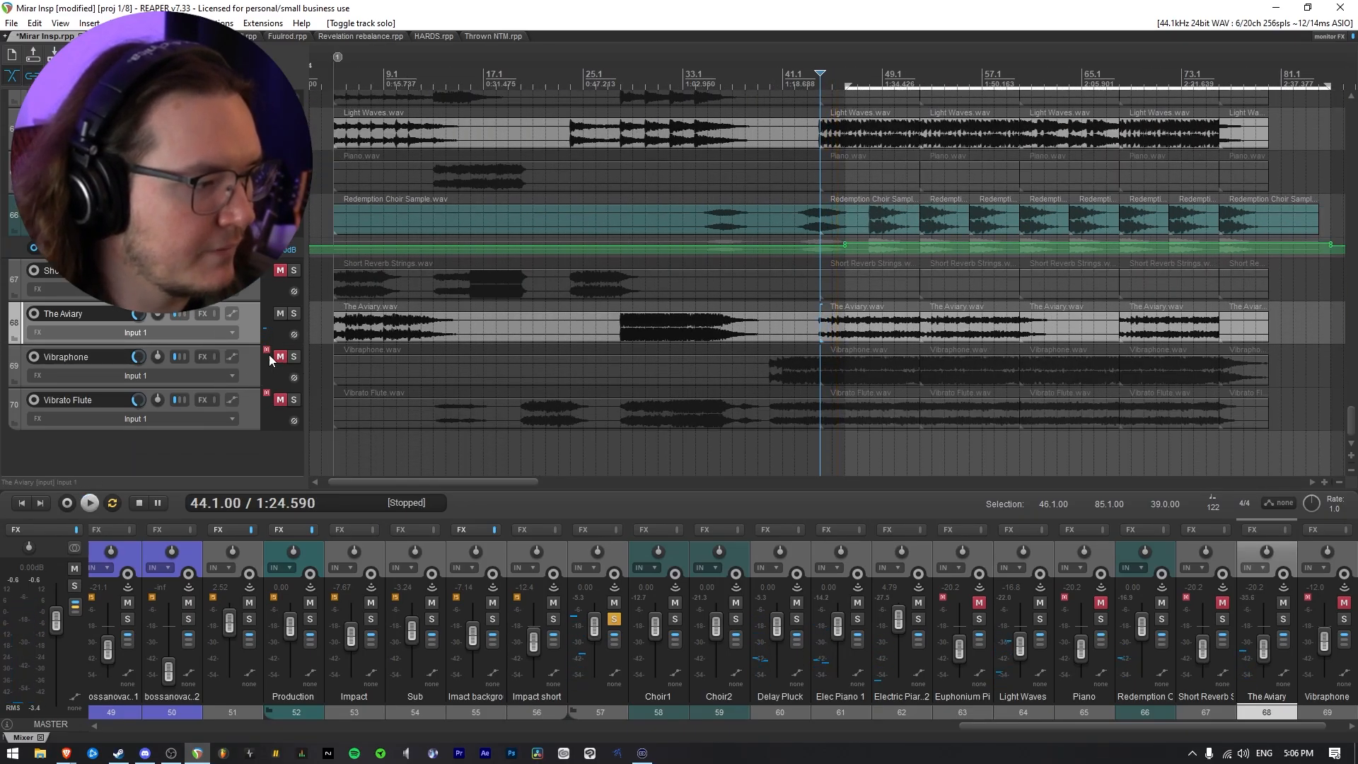
# Unmute Vibraphone and play the layers from 44.1 with it included
pyautogui.click(280, 357)
pyautogui.press('space')
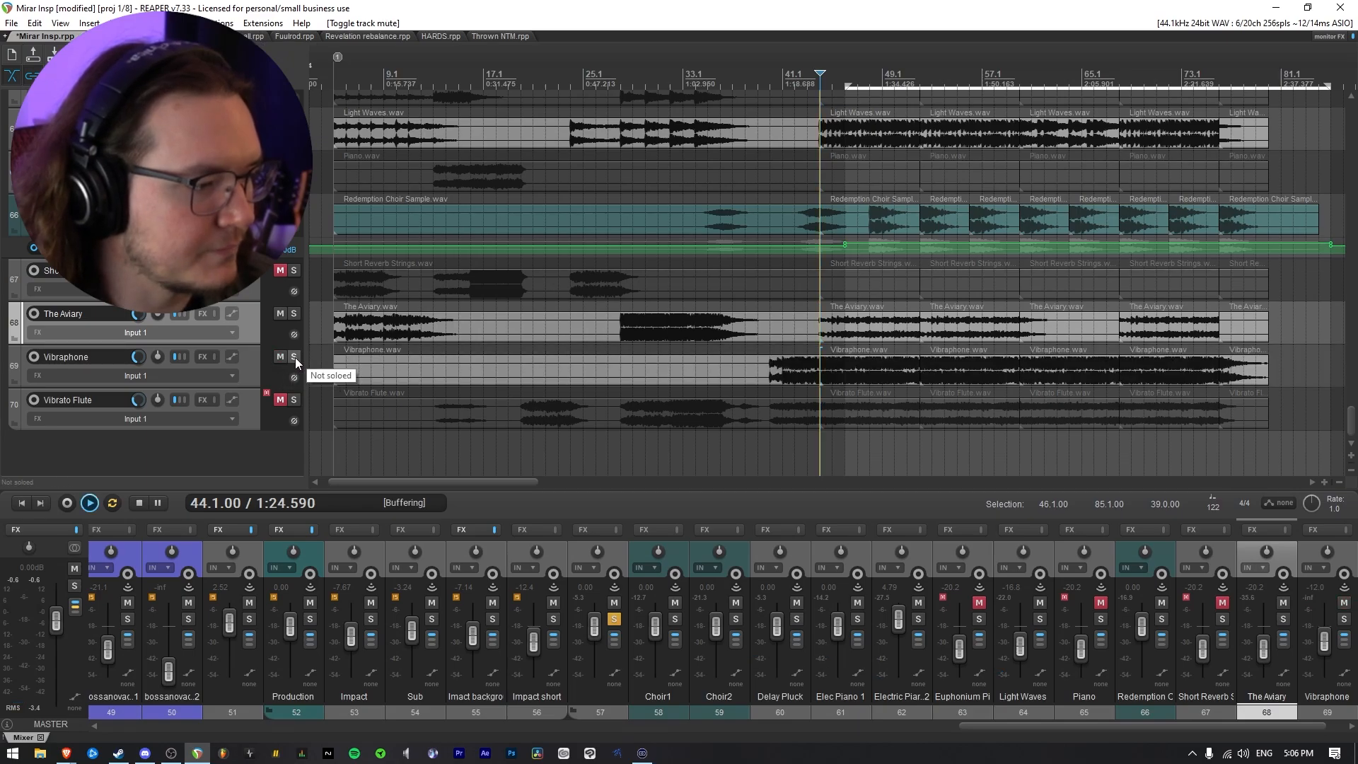
pyautogui.scroll(3, 810, 413)
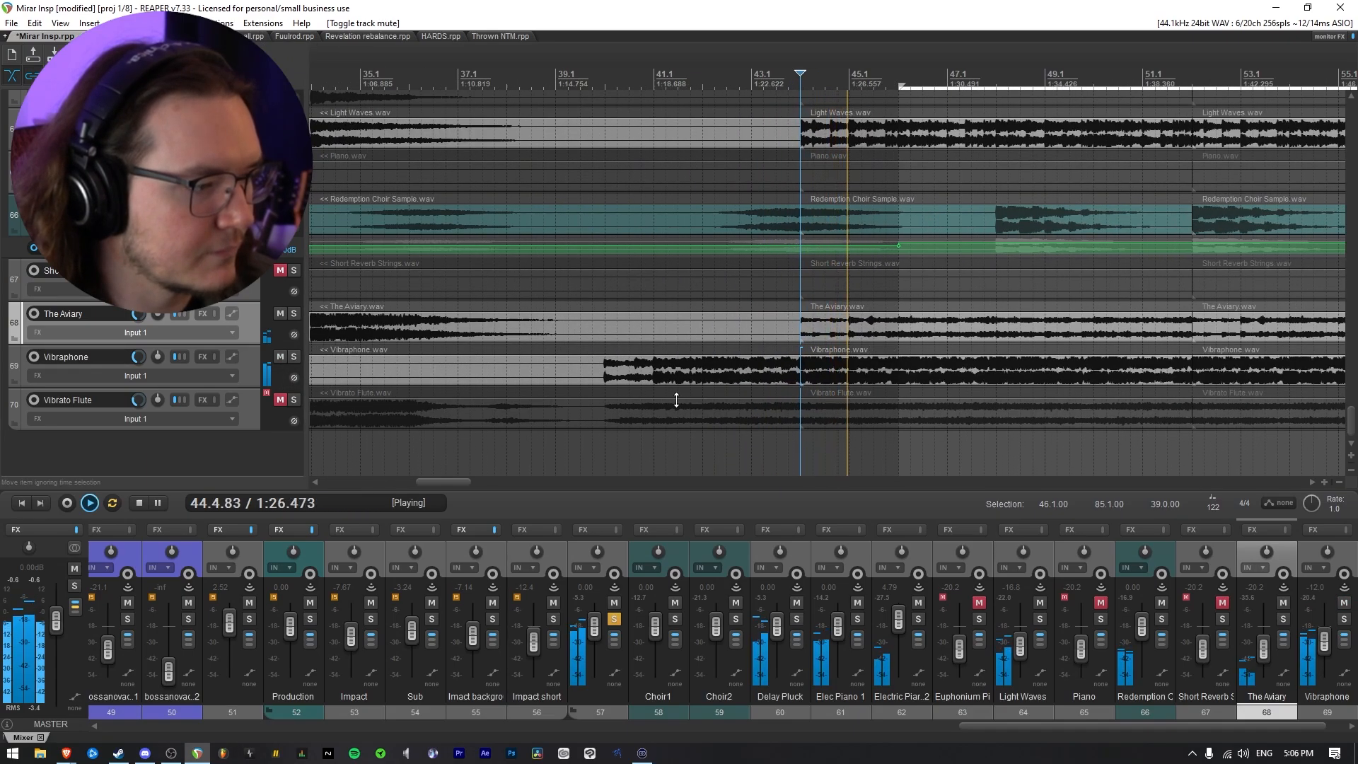
# Play the production layers from 40.1, where the Vibraphone part begins
pyautogui.click(605, 283)
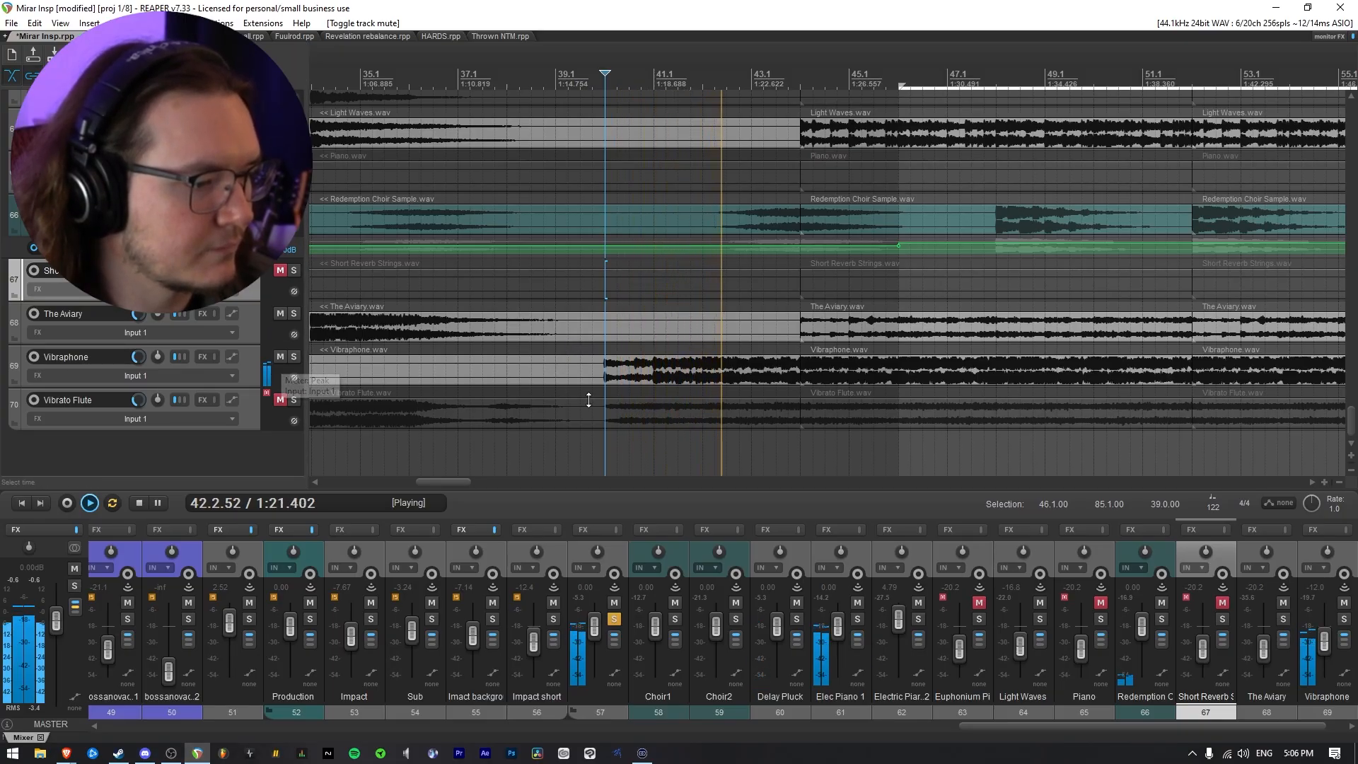
pyautogui.scroll(-2, 589, 400)
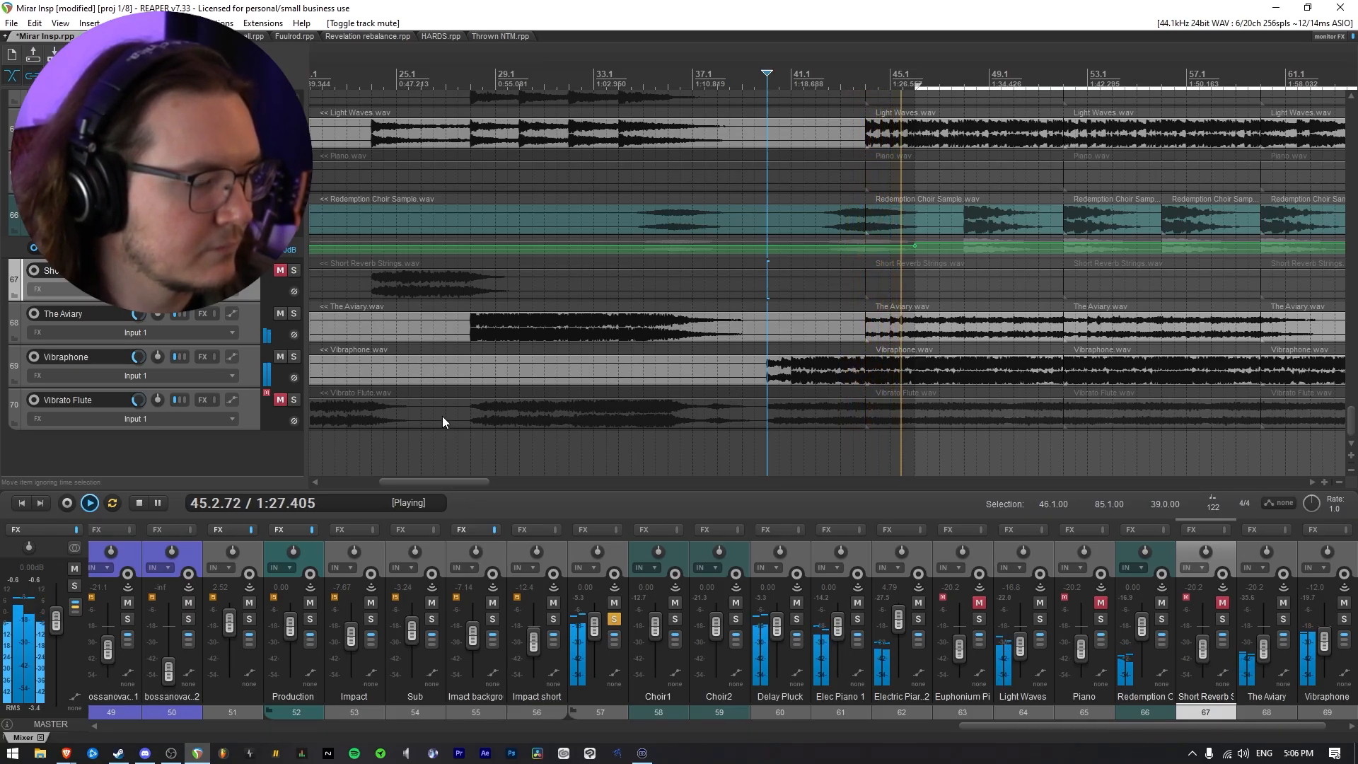
pyautogui.press('space')
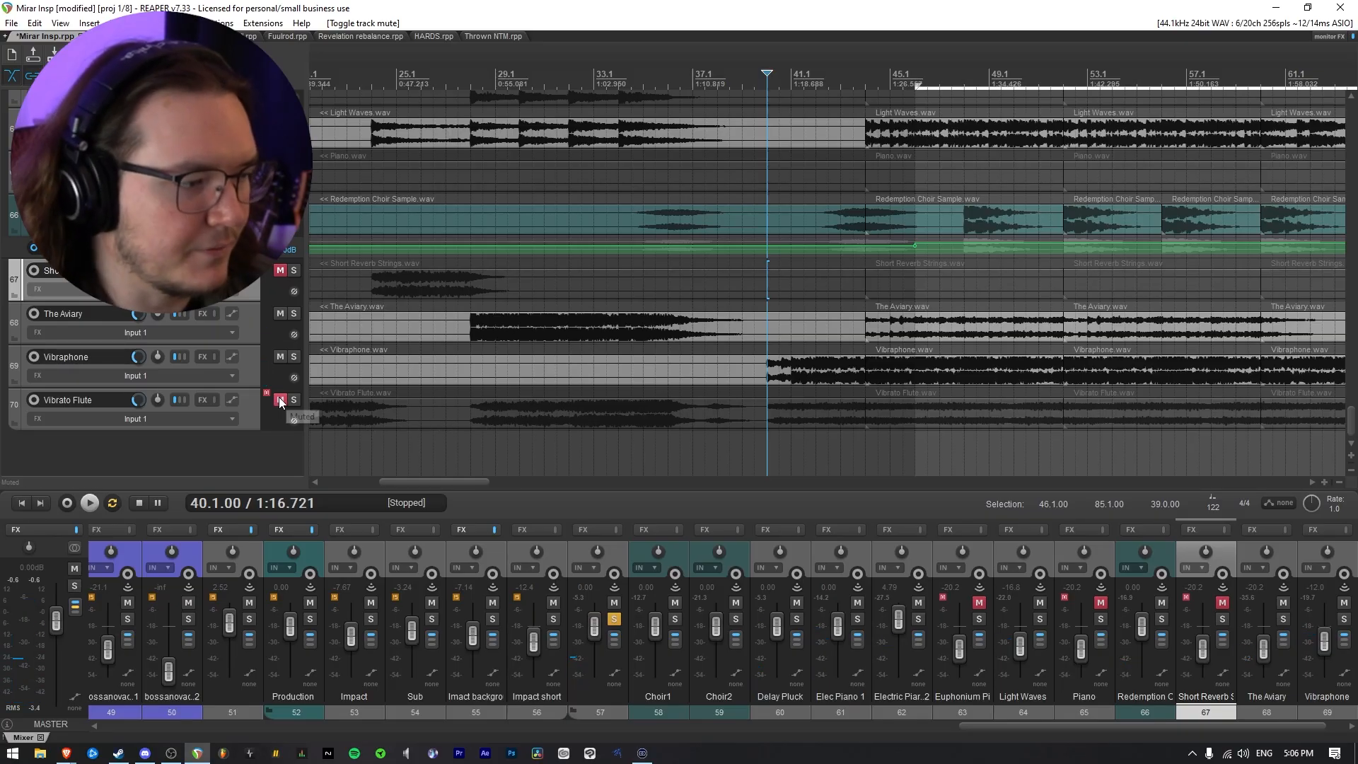
# Unmute Vibrato Flute and play from 40.1, checking it briefly soloed and together with the other layers
pyautogui.scroll(-3, 836, 418)
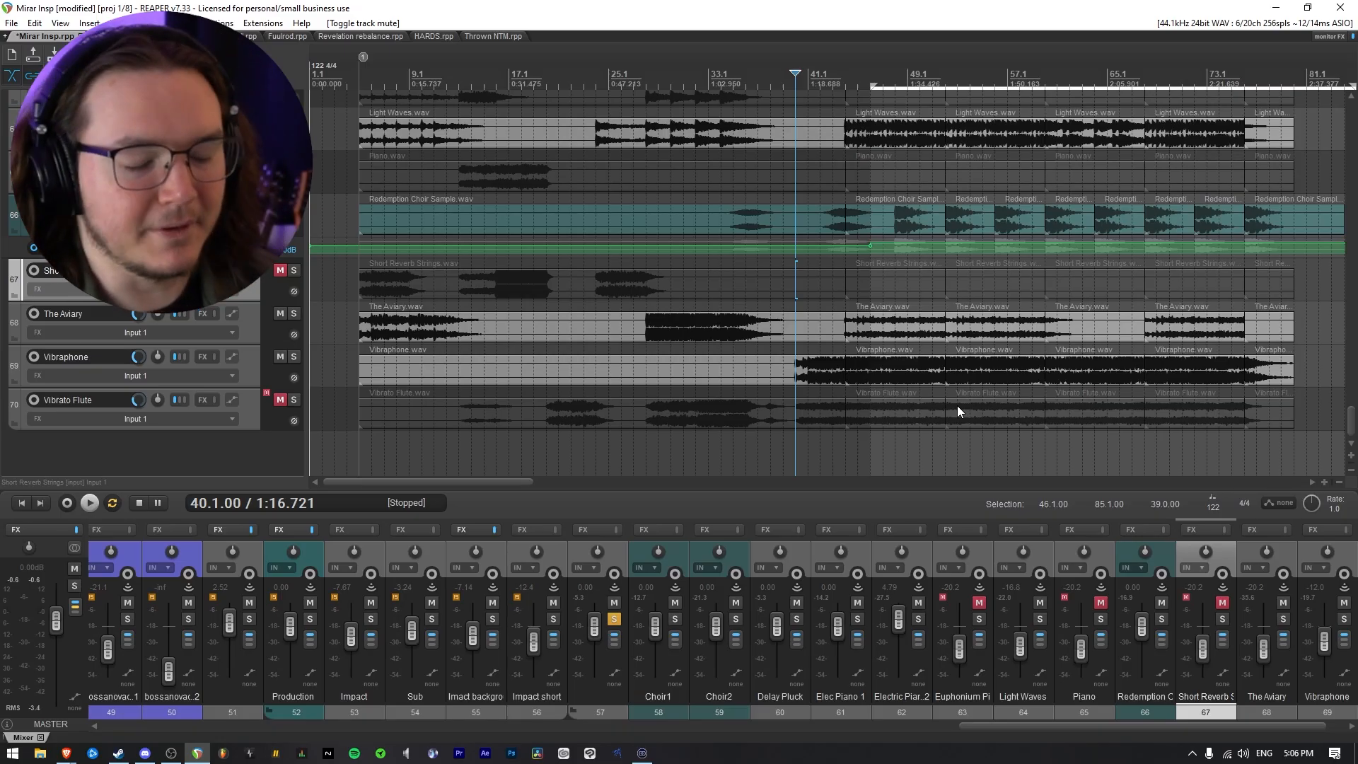
pyautogui.scroll(3, 885, 380)
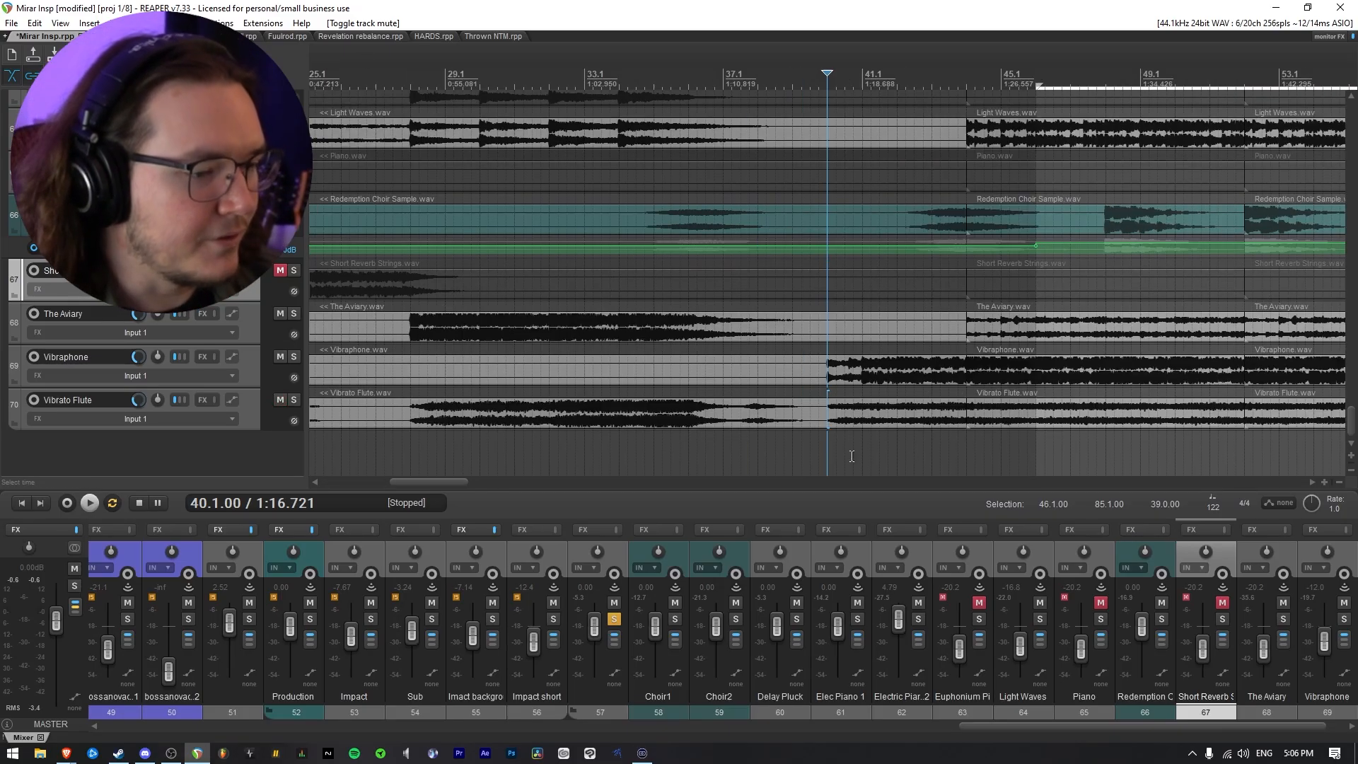
pyautogui.press('space')
pyautogui.click(294, 400)
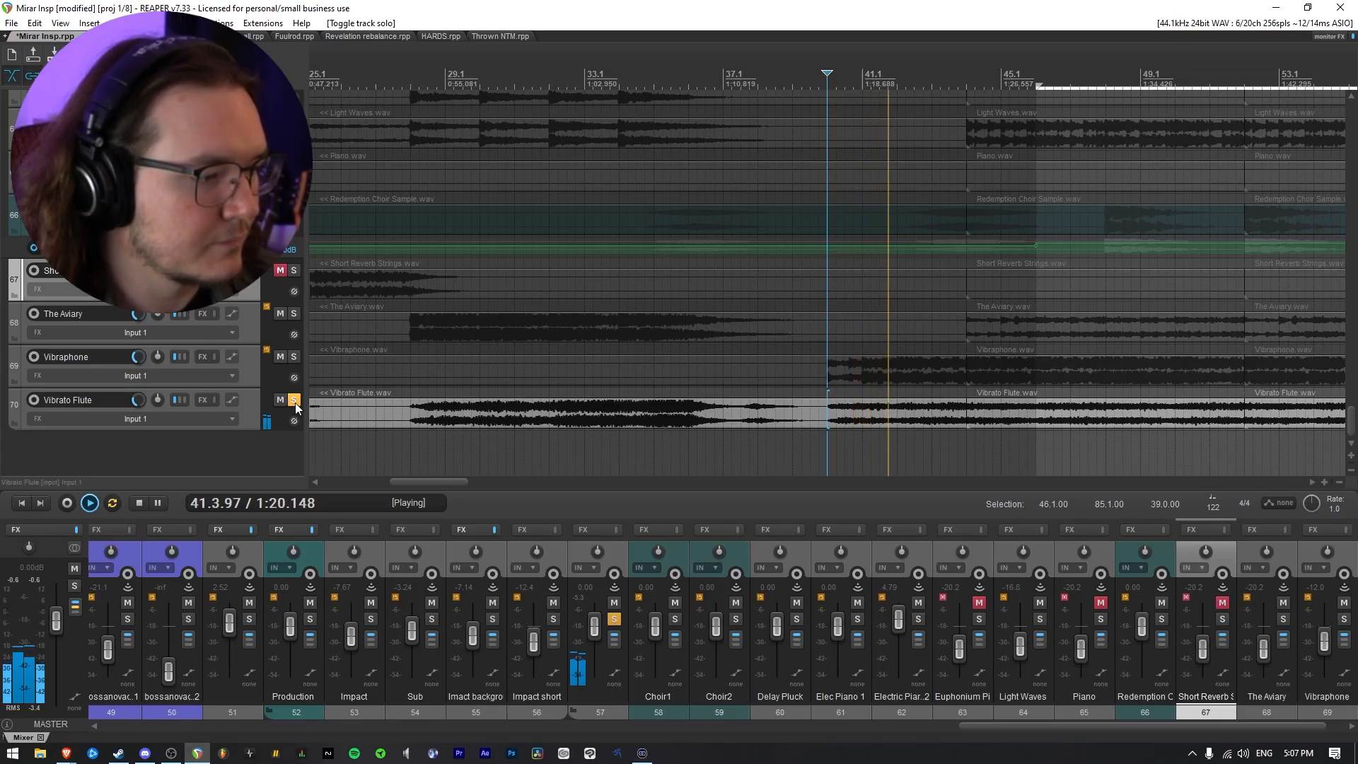
pyautogui.click(294, 401)
# Lower Vibrato Flute's track volume by ear and replay the production layers from 40.1 to check the balance
pyautogui.click(138, 401)
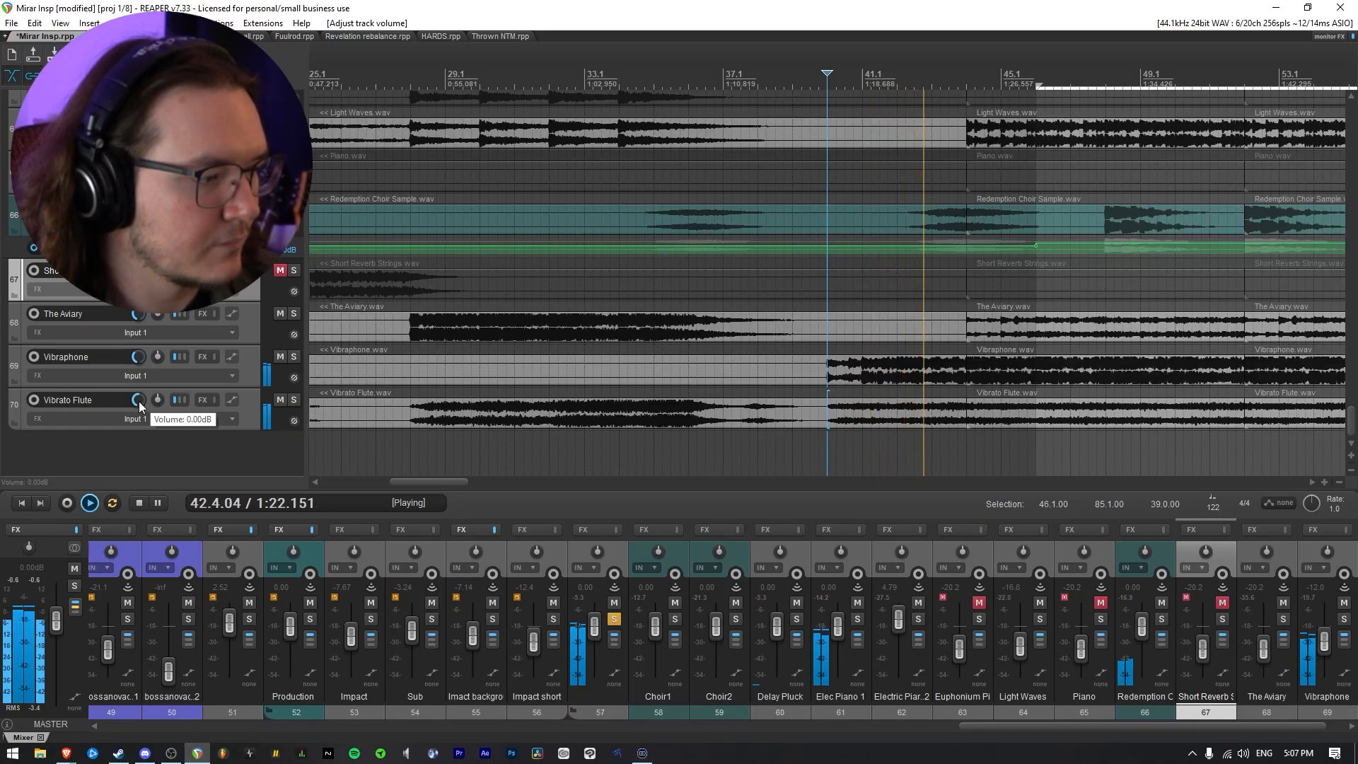
pyautogui.moveTo(139, 401); pyautogui.dragTo(139, 420)
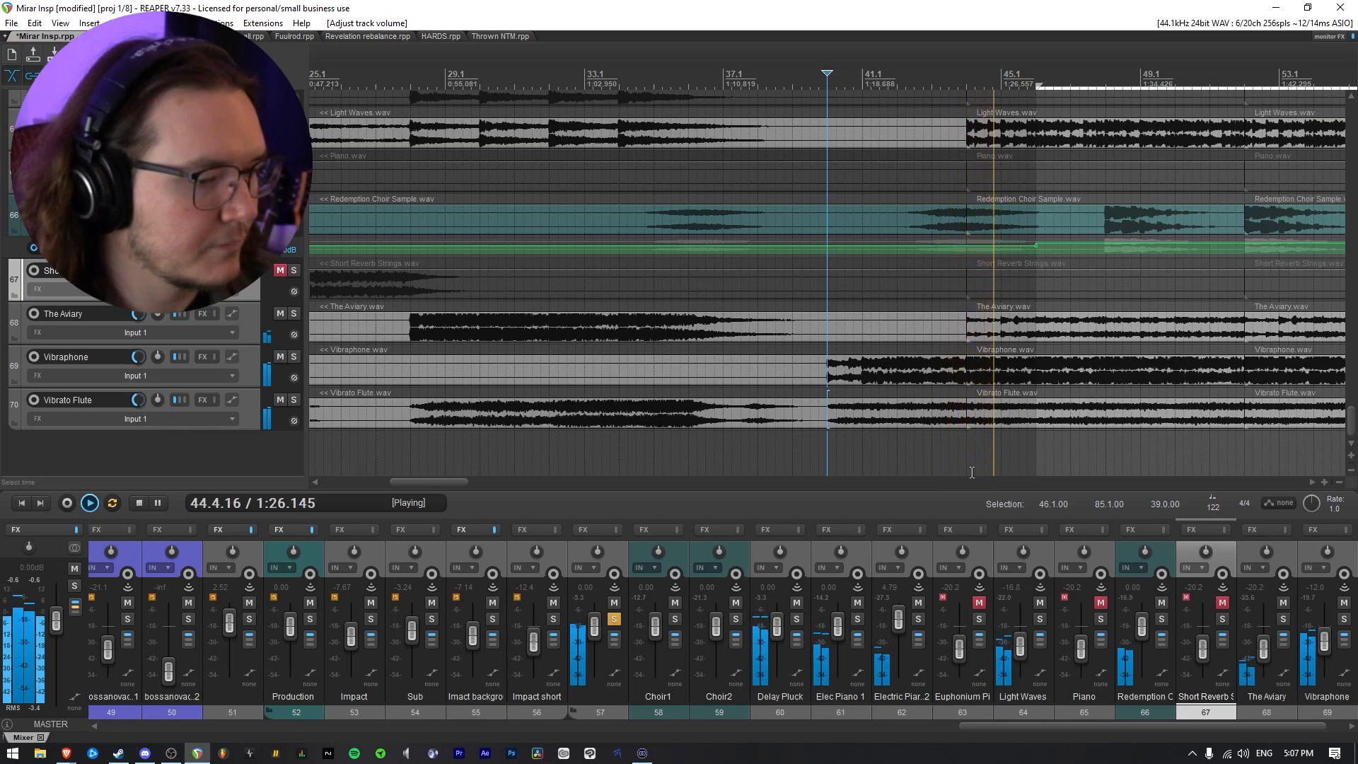
pyautogui.press('space')
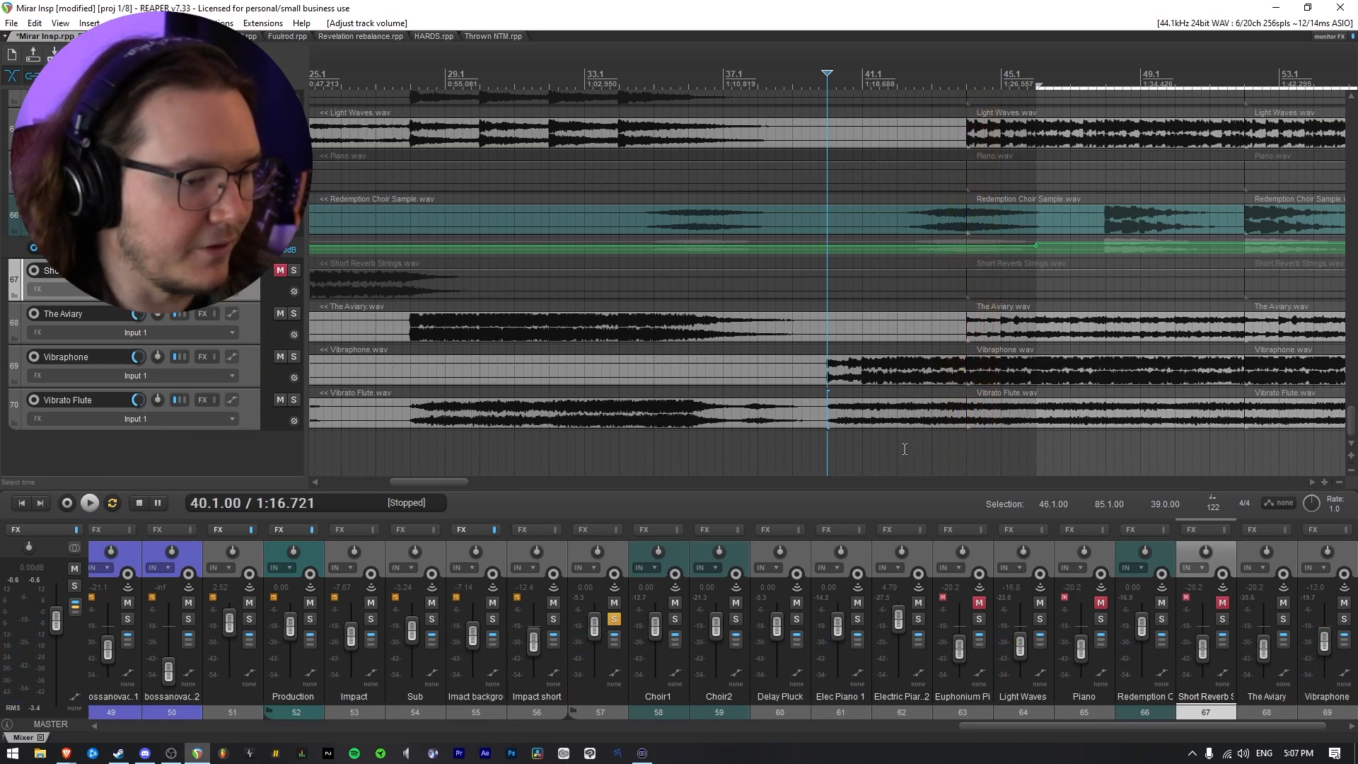
pyautogui.press('space')
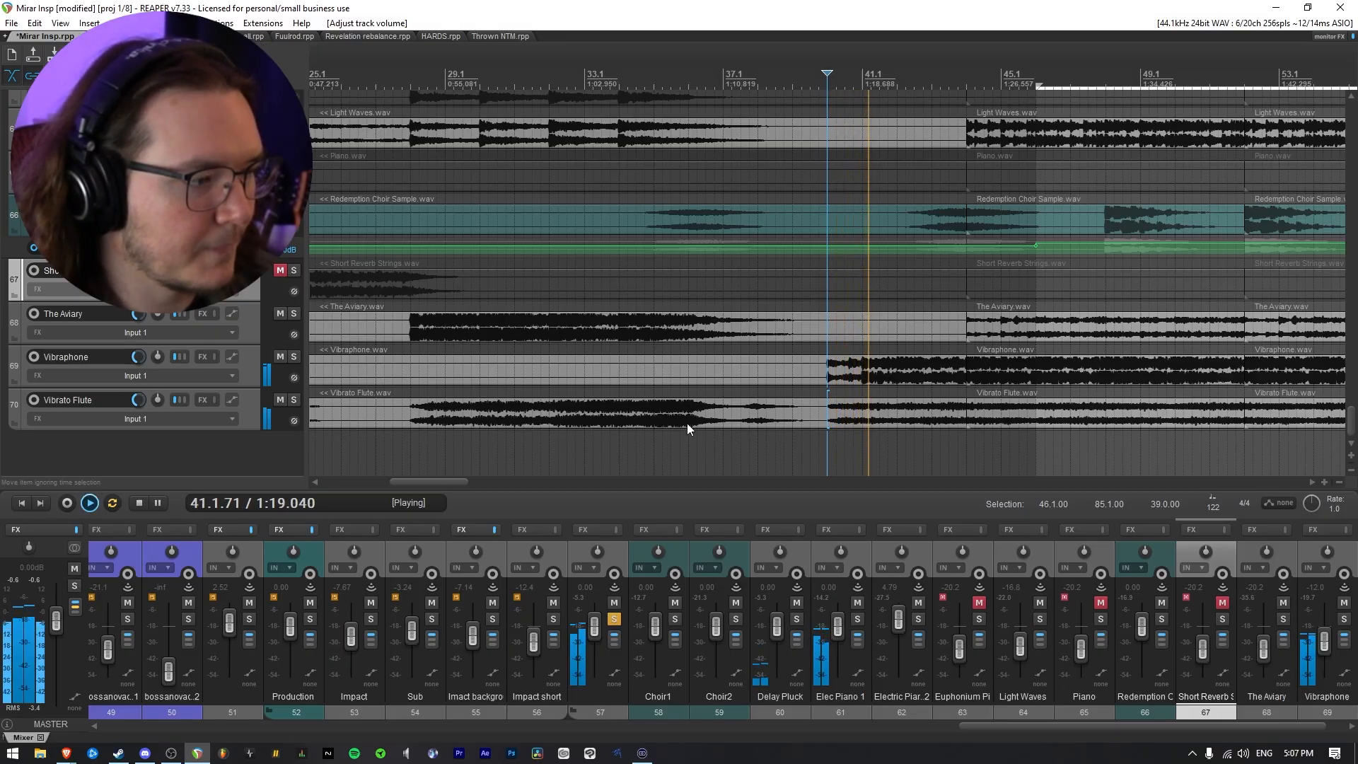
pyautogui.scroll(-4, 741, 414)
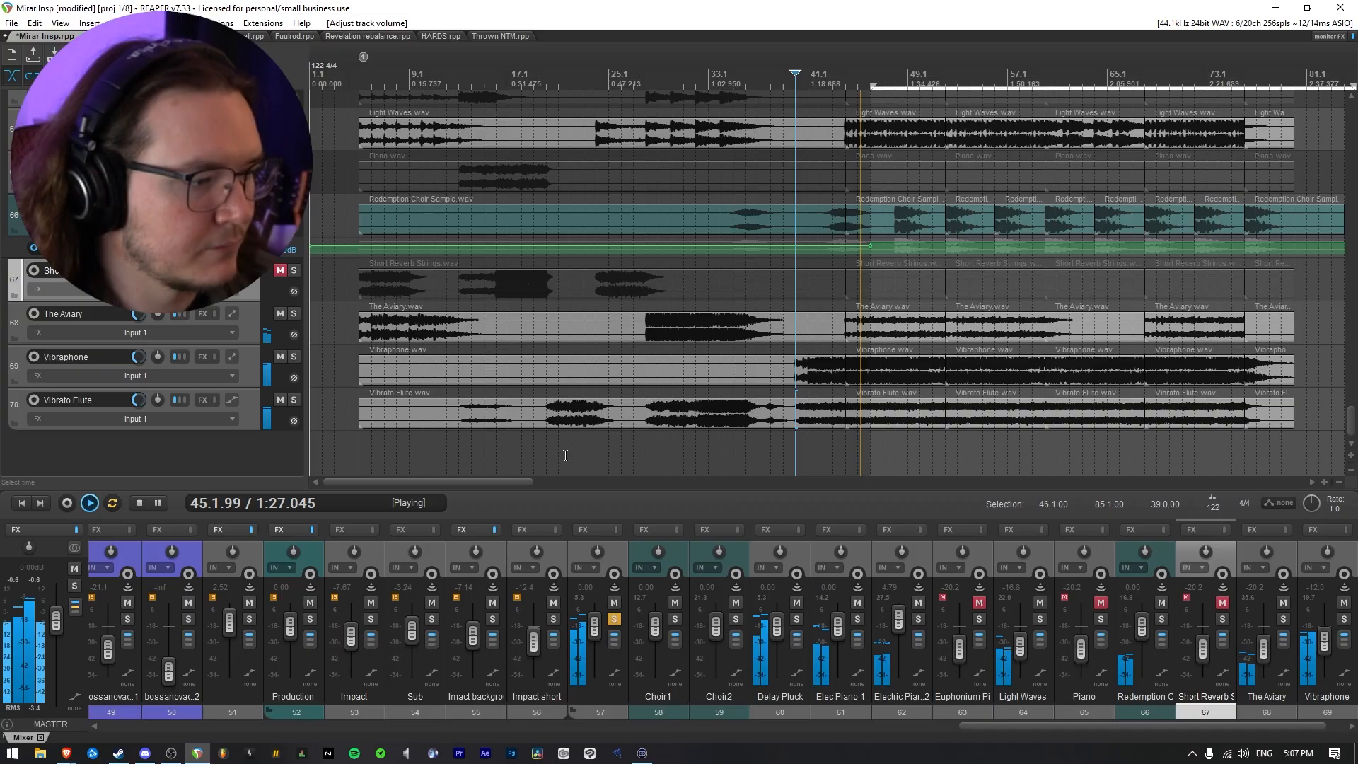
pyautogui.scroll(5, 255, 393)
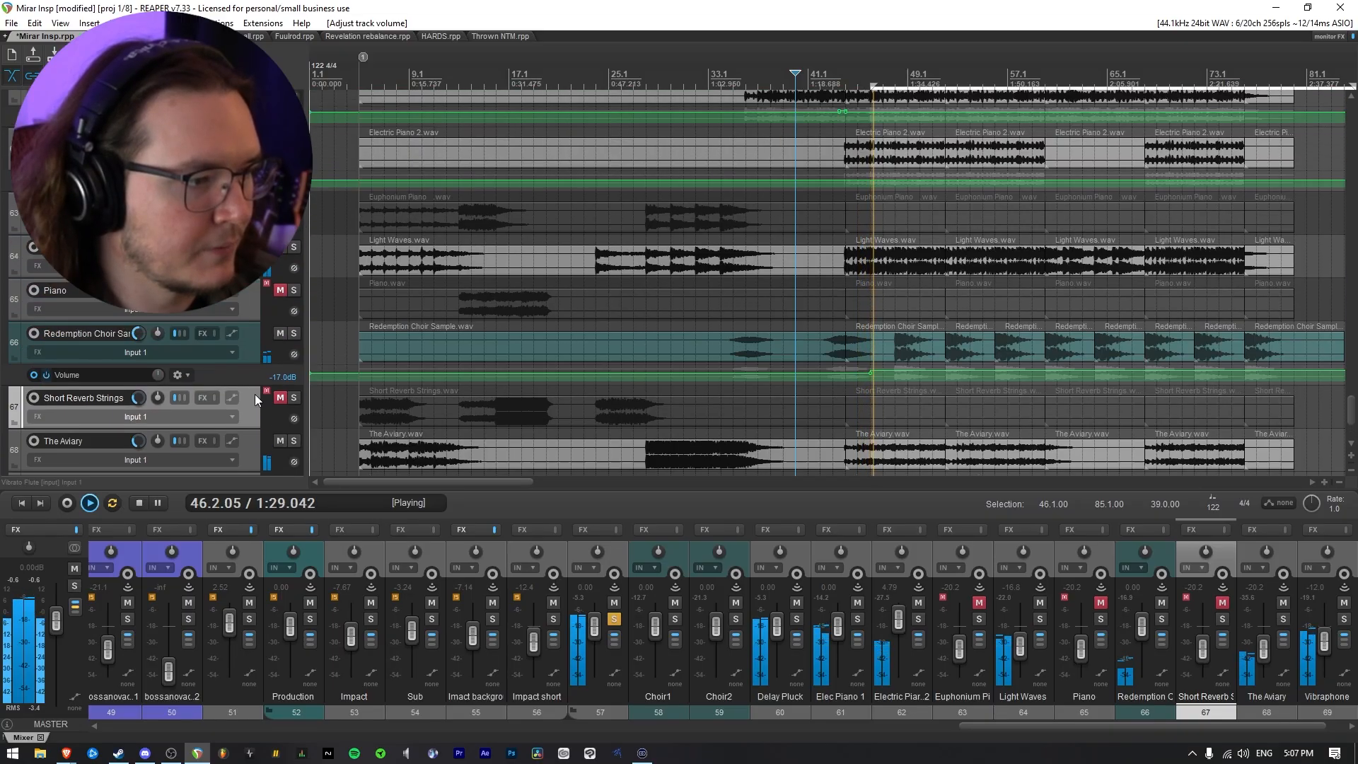
pyautogui.press('space')
# Unsolo folder track 57, clear the time selection and listen to the full mix from 36.1
pyautogui.scroll(4, 261, 399)
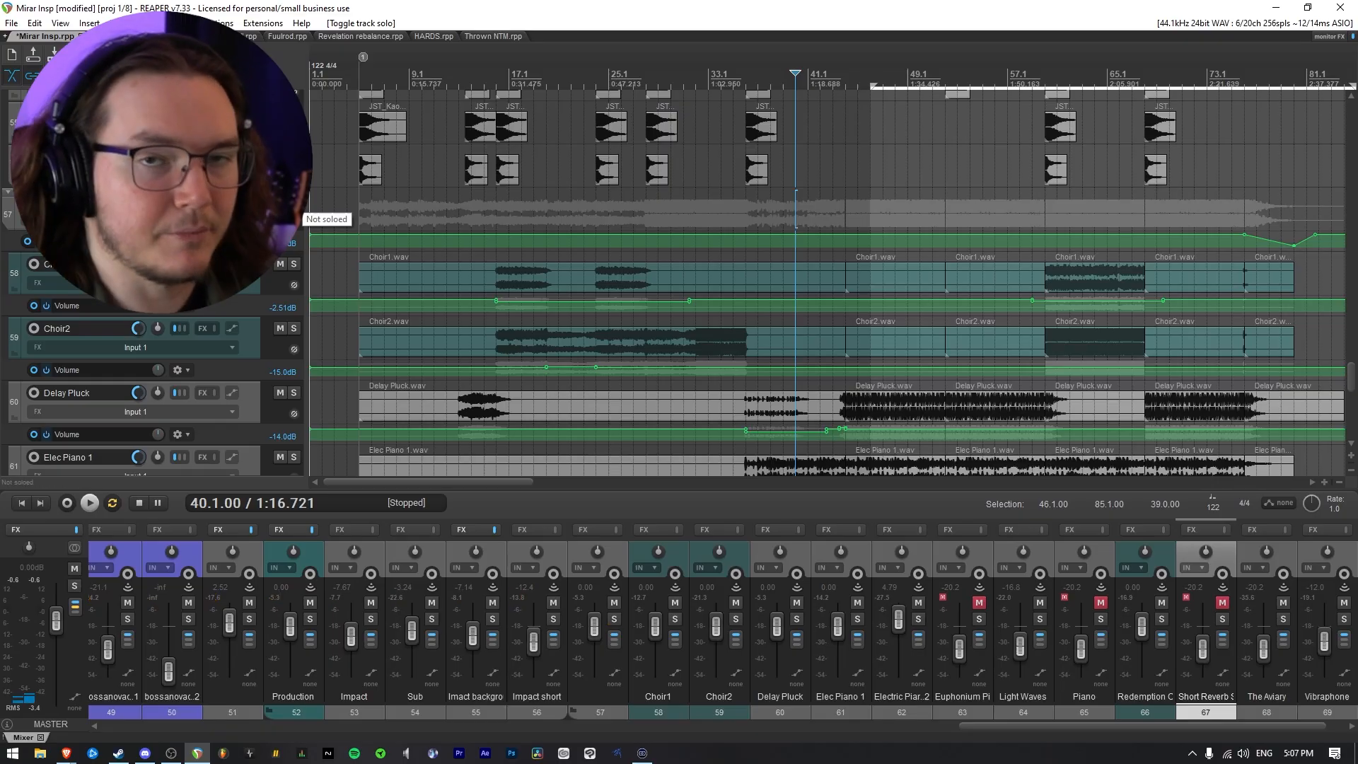
pyautogui.click(756, 208)
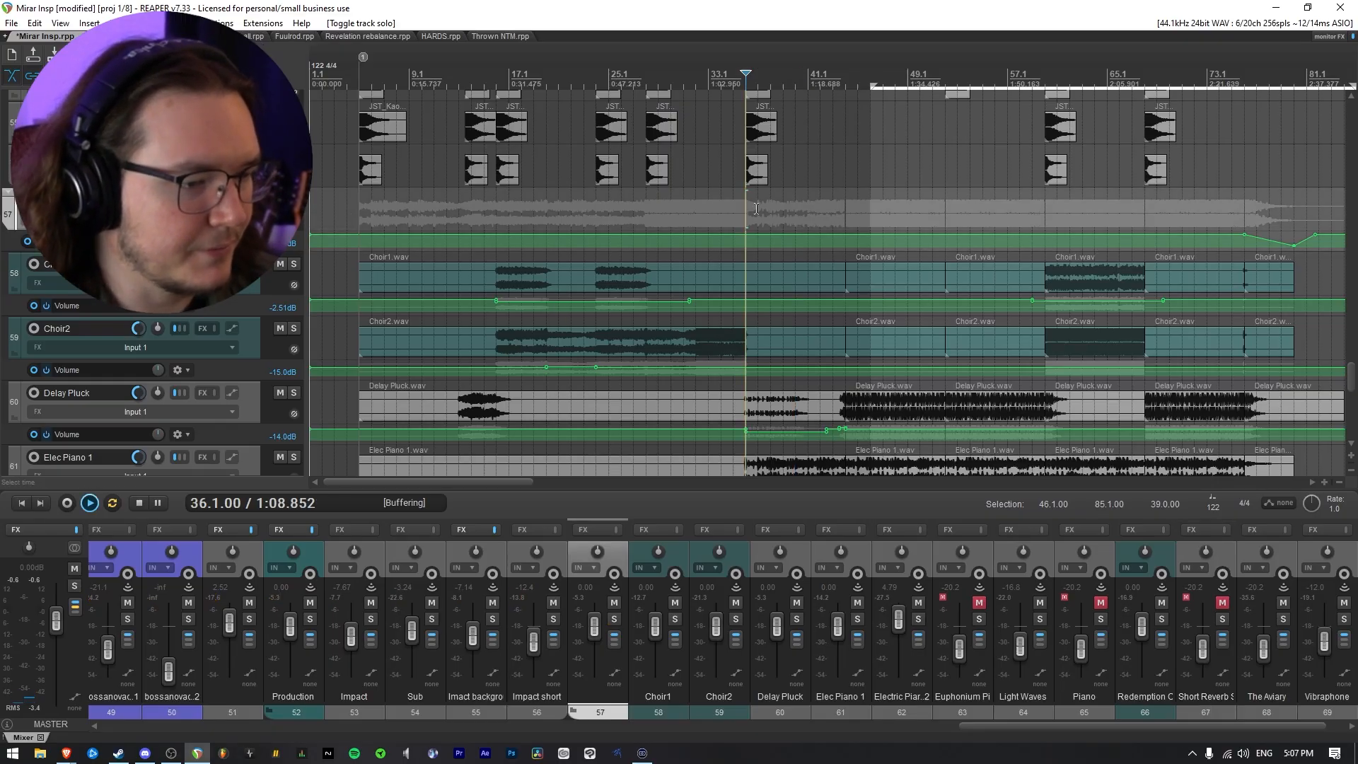
pyautogui.press('space')
pyautogui.press('Escape')
pyautogui.scroll(2, 830, 228)
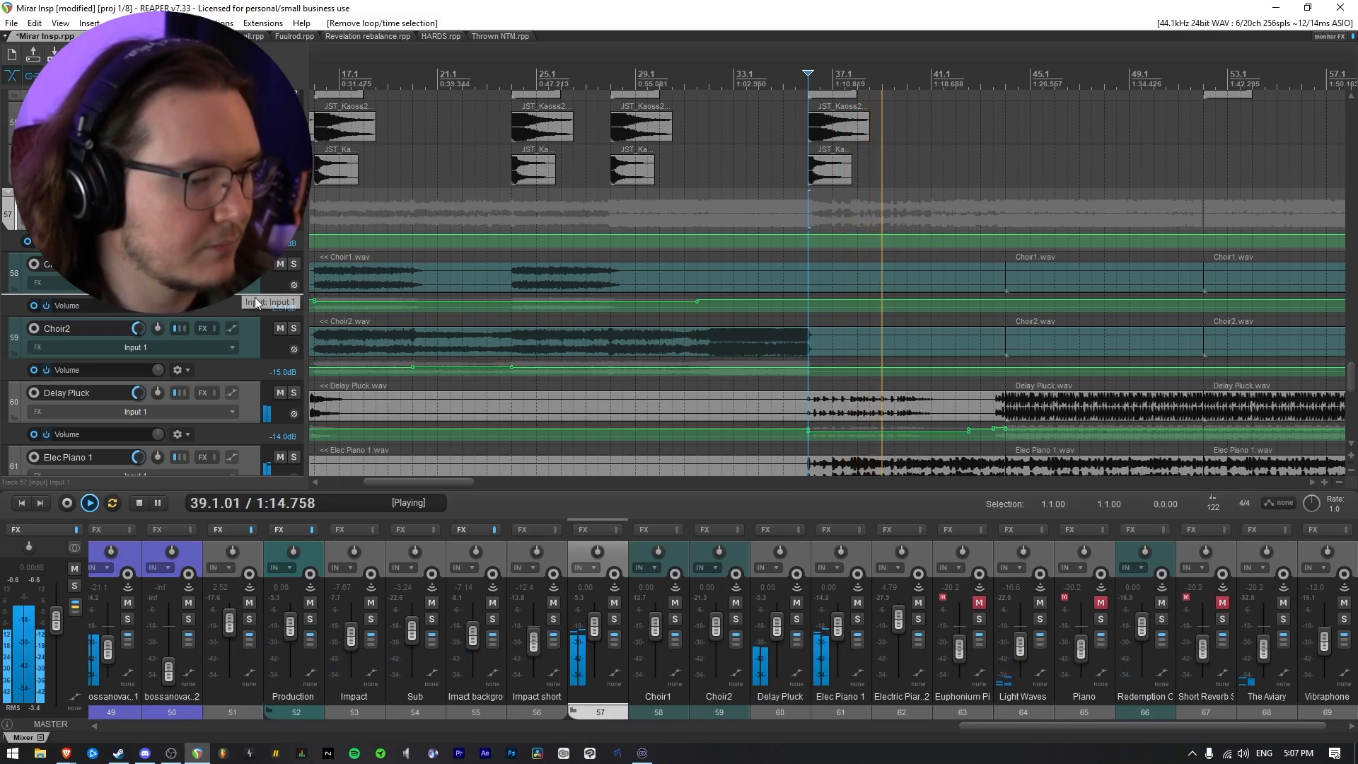
pyautogui.scroll(-2, 254, 310)
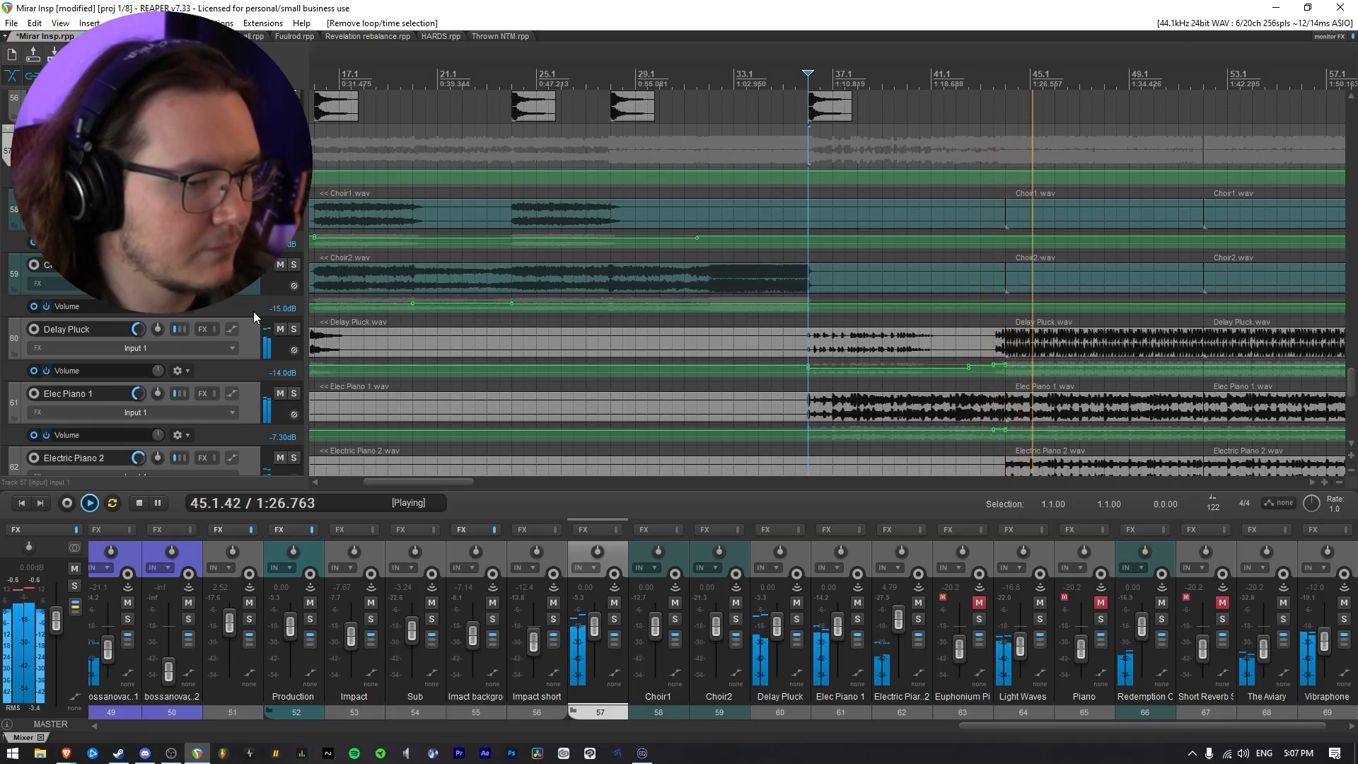
pyautogui.scroll(-3, 745, 383)
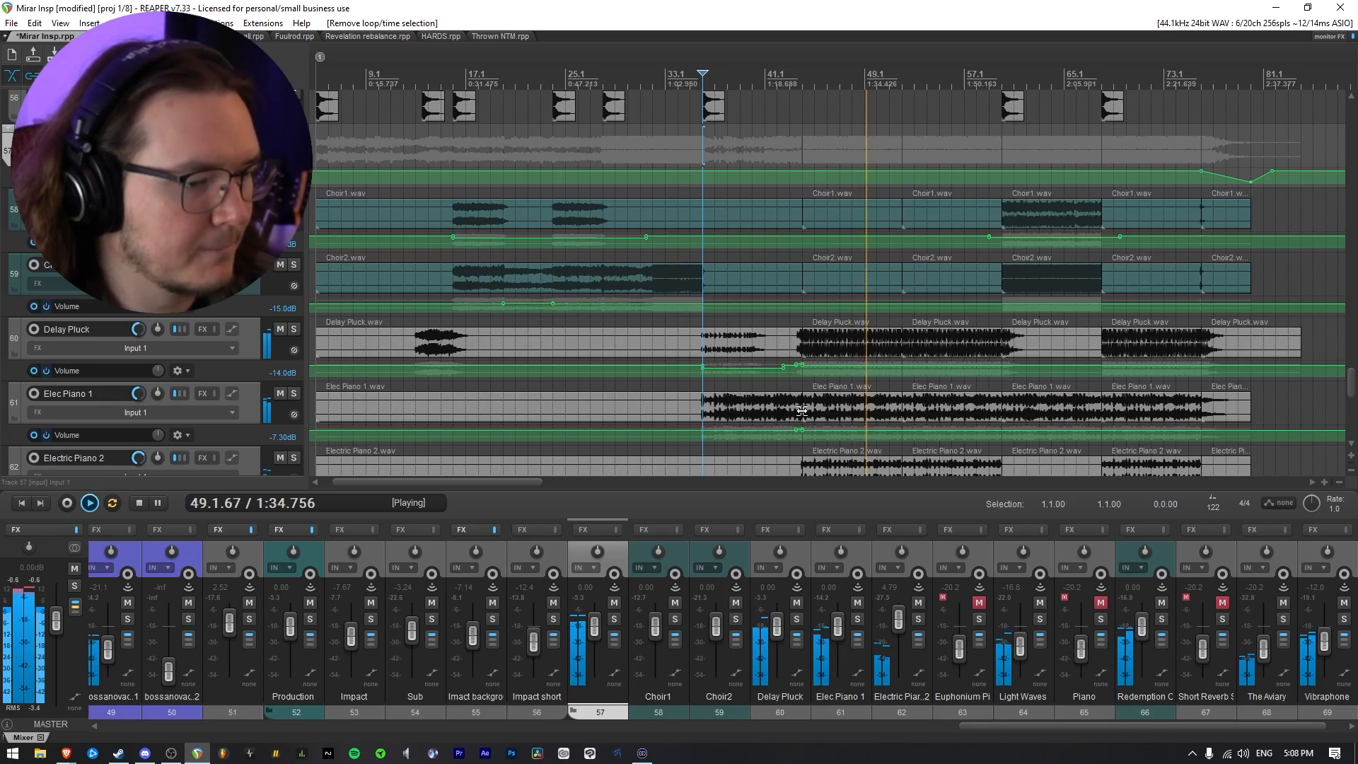
pyautogui.press('space')
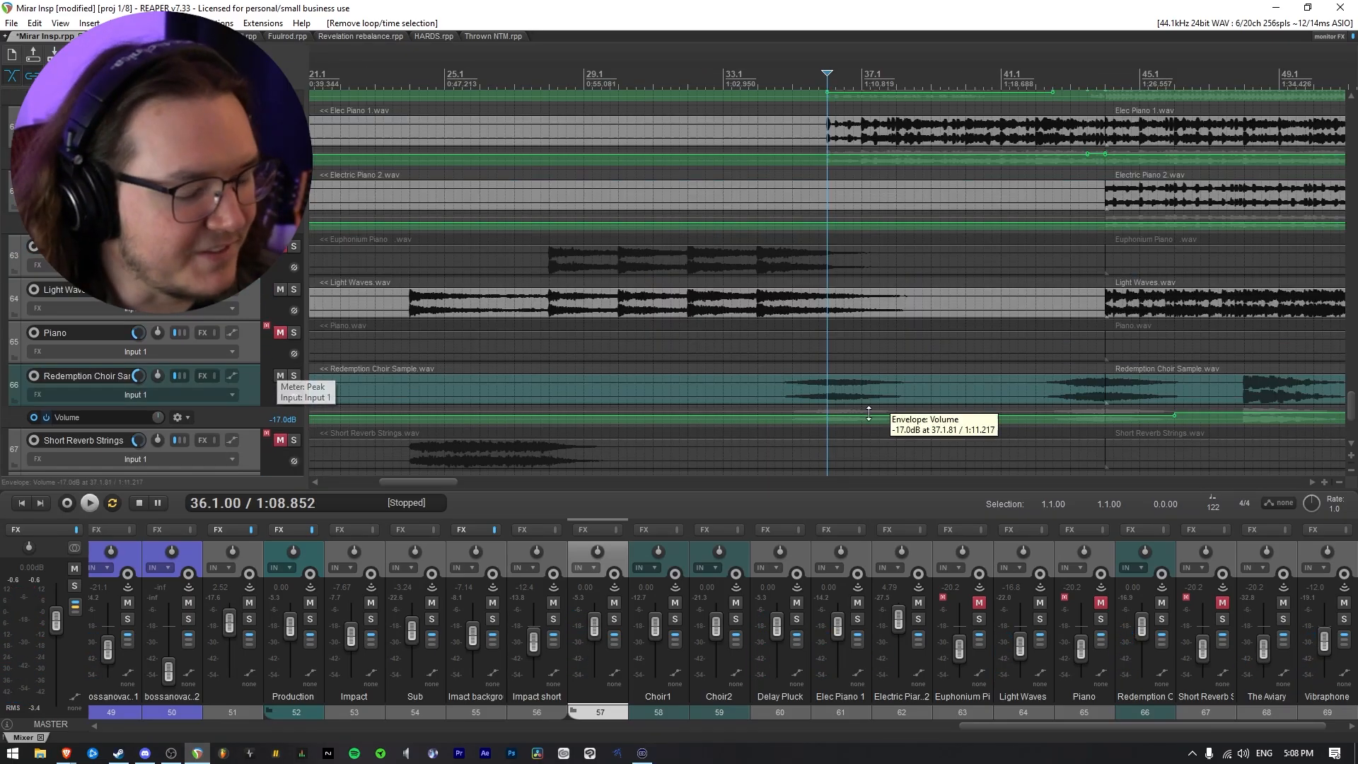
# Add the JST Heat plug-in to folder track 57
pyautogui.scroll(-5, 869, 414)
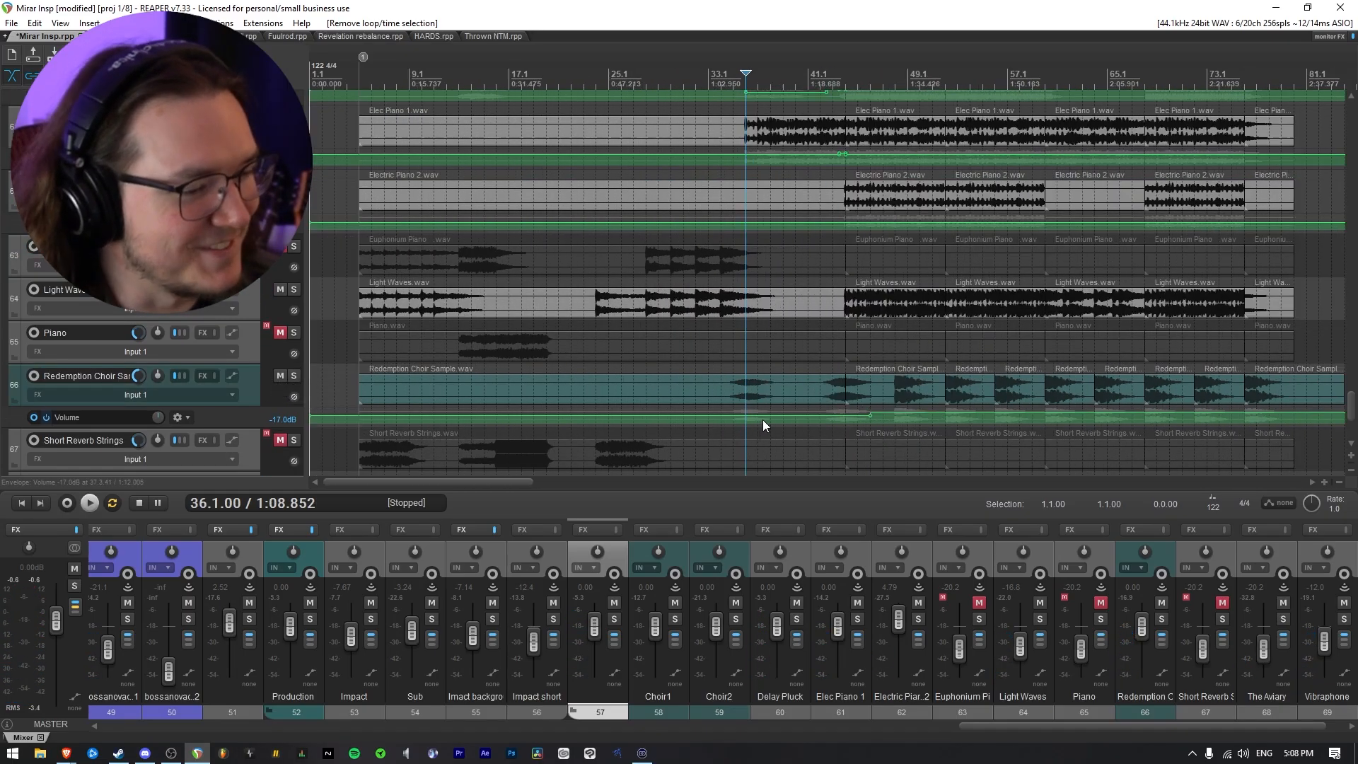
pyautogui.scroll(5, 231, 364)
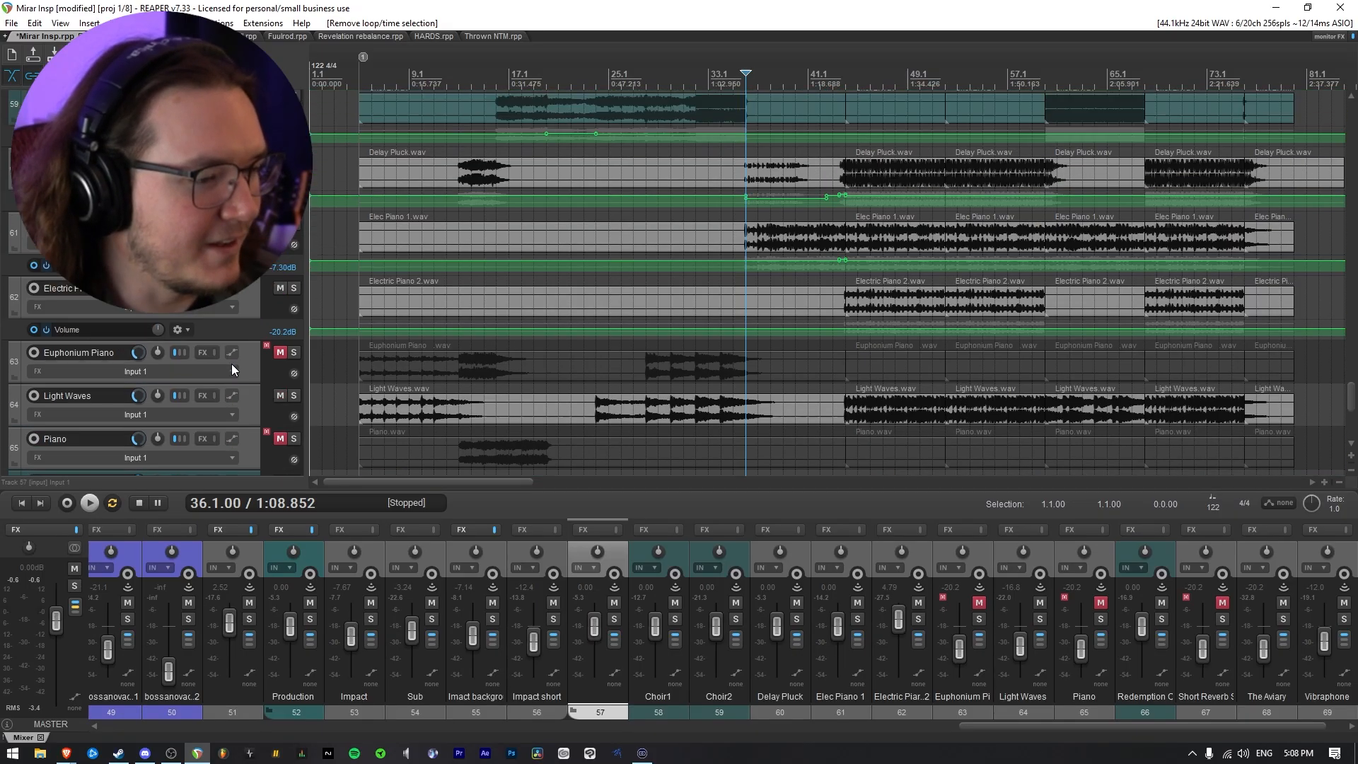
pyautogui.scroll(-12, 242, 365)
pyautogui.scroll(8, 242, 365)
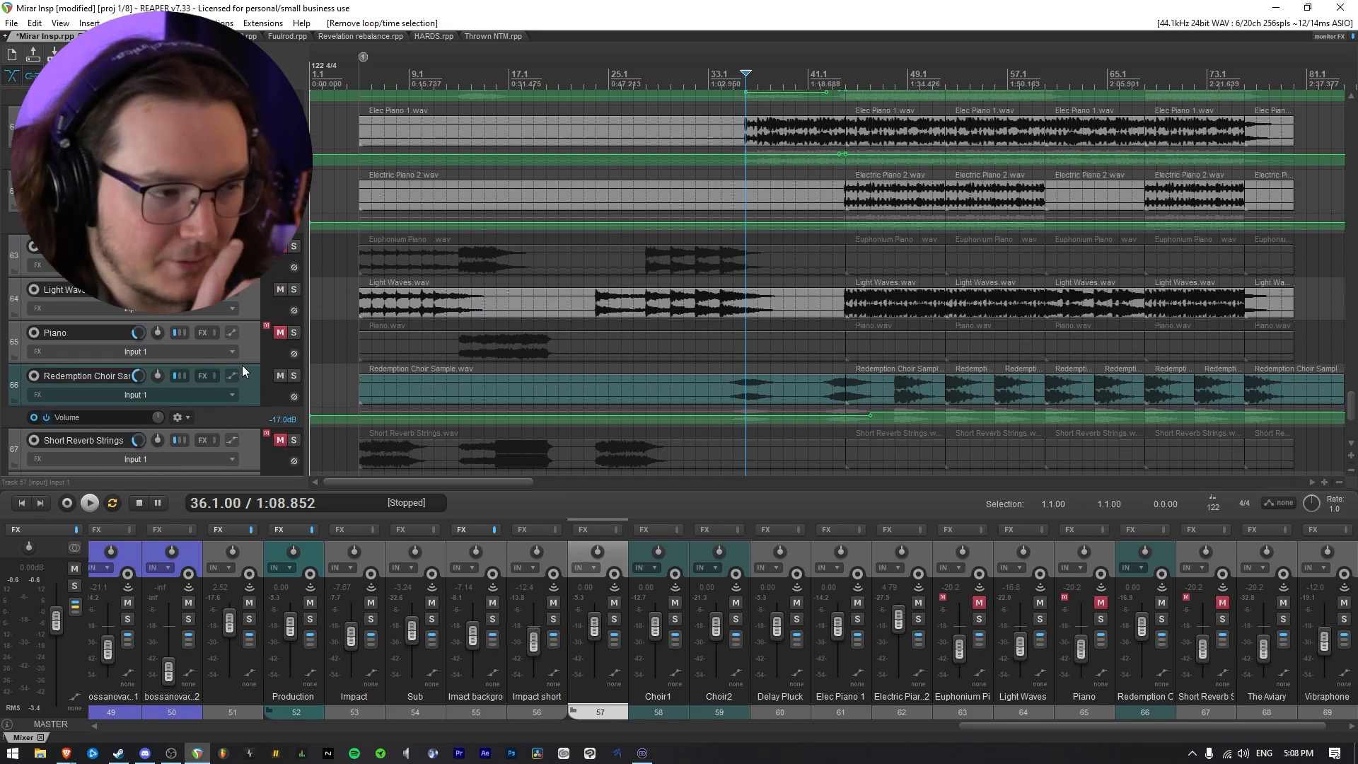
pyautogui.scroll(5, 242, 365)
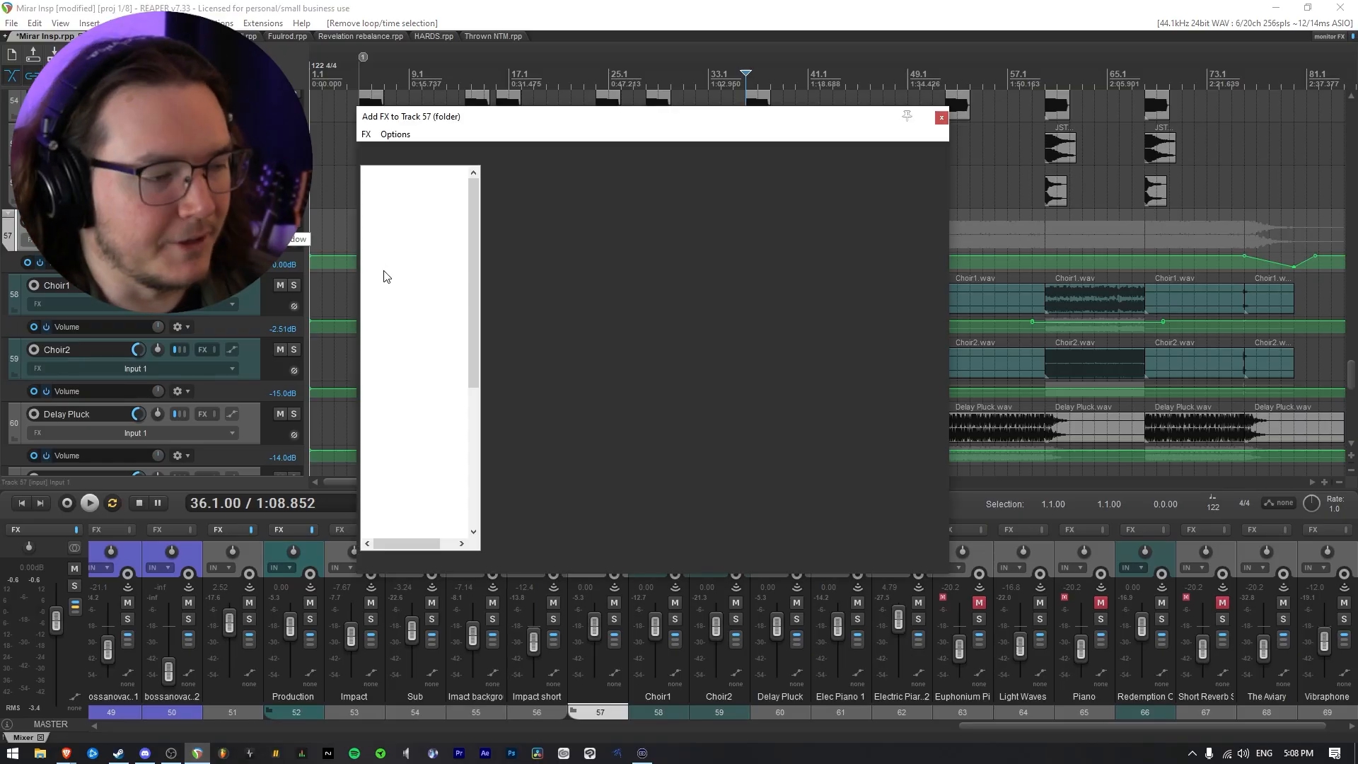
pyautogui.write('heat')
pyautogui.click(570, 173)
pyautogui.doubleClick(566, 172)
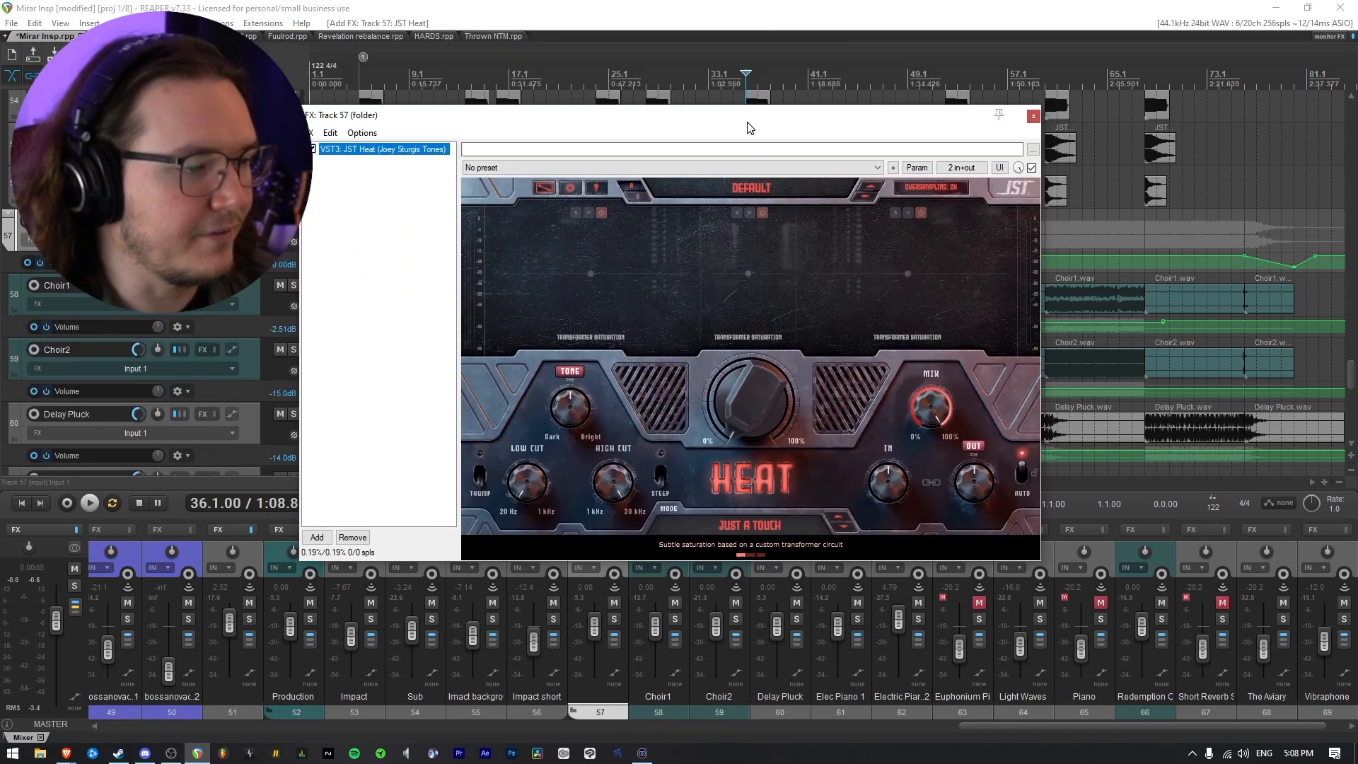
pyautogui.moveTo(750, 128); pyautogui.dragTo(815, 419)
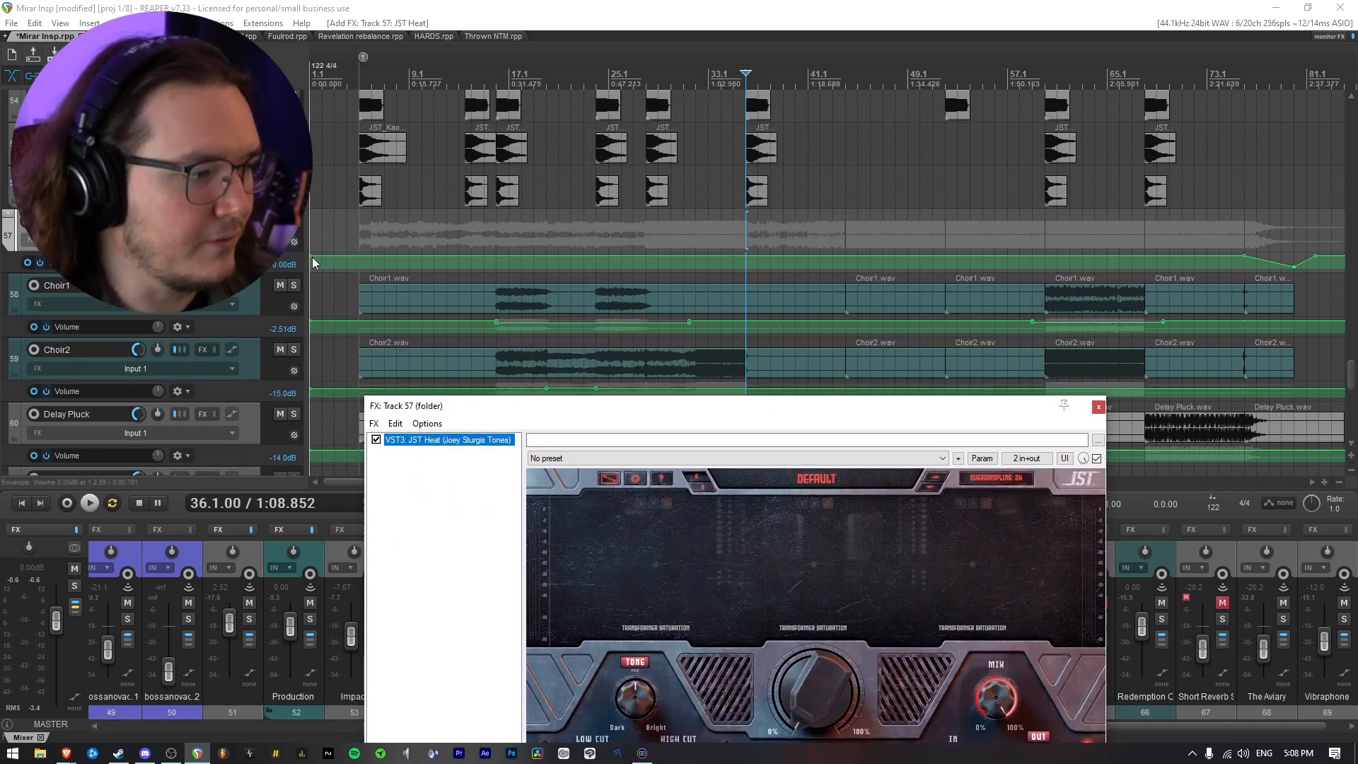
# Solo folder track 57 and set Heat's saturation amount to about 50% while playing from 36.1
pyautogui.click(293, 221)
pyautogui.scroll(-1, 269, 283)
pyautogui.moveTo(707, 405); pyautogui.dragTo(655, 177)
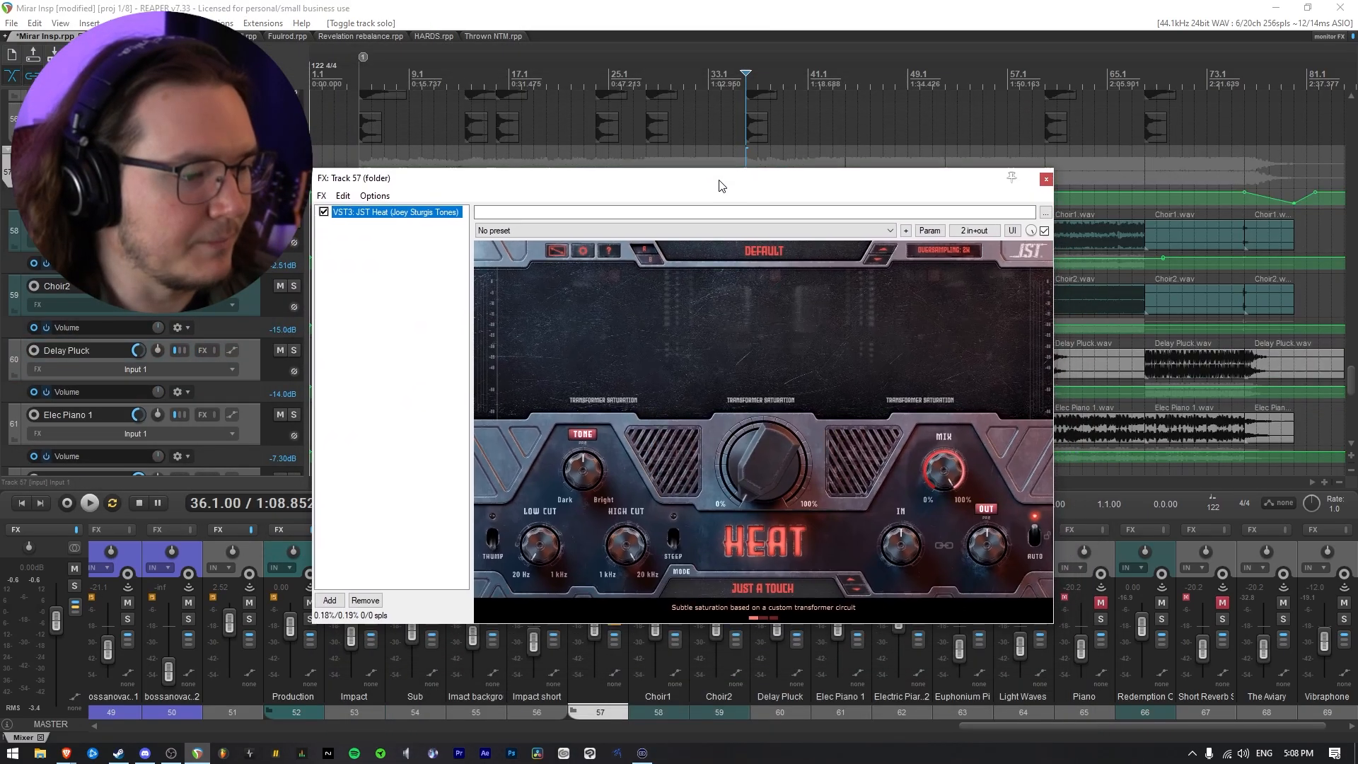
pyautogui.moveTo(753, 483); pyautogui.dragTo(759, 461)
pyautogui.moveTo(709, 178); pyautogui.dragTo(750, 184)
pyautogui.press('space')
pyautogui.moveTo(771, 459); pyautogui.dragTo(771, 481)
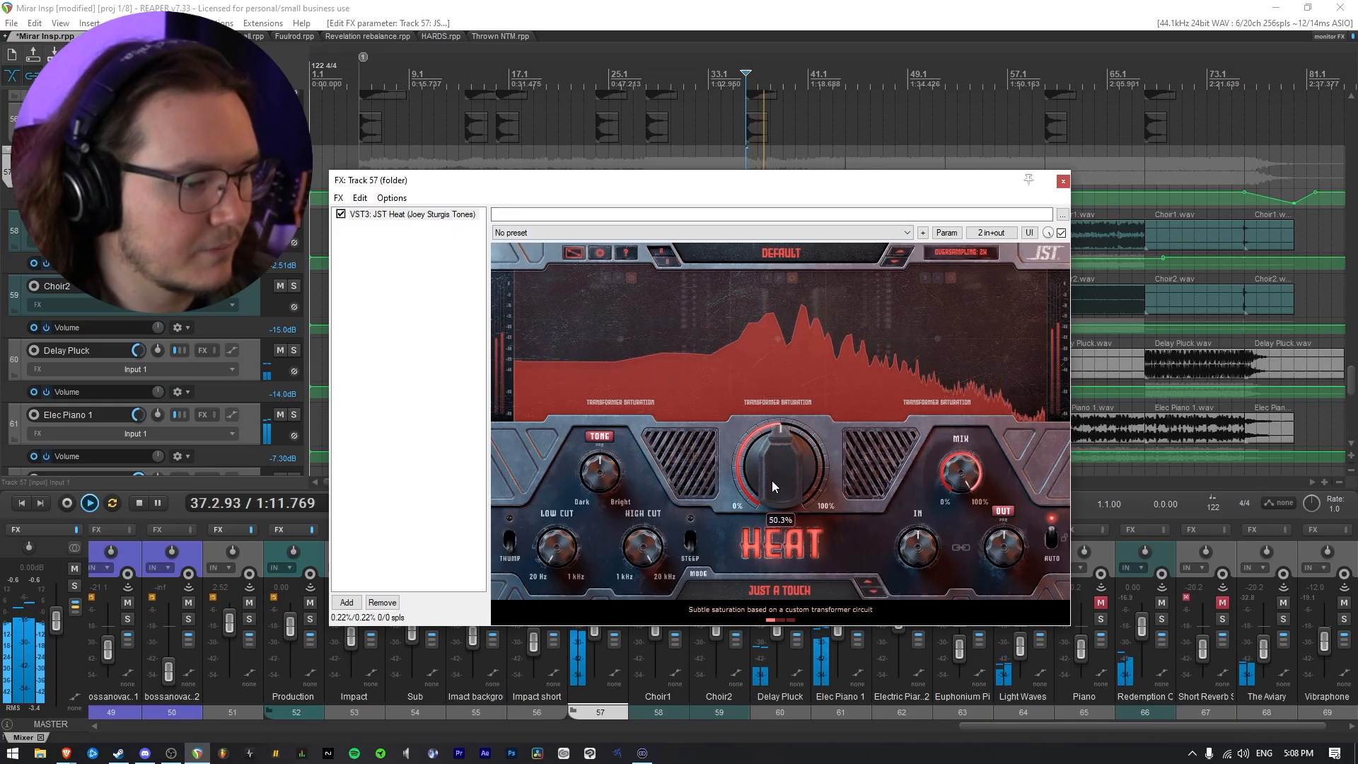
# Unsolo folder track 57 and reduce Heat's saturation amount while the full mix plays
pyautogui.moveTo(807, 191); pyautogui.dragTo(844, 482)
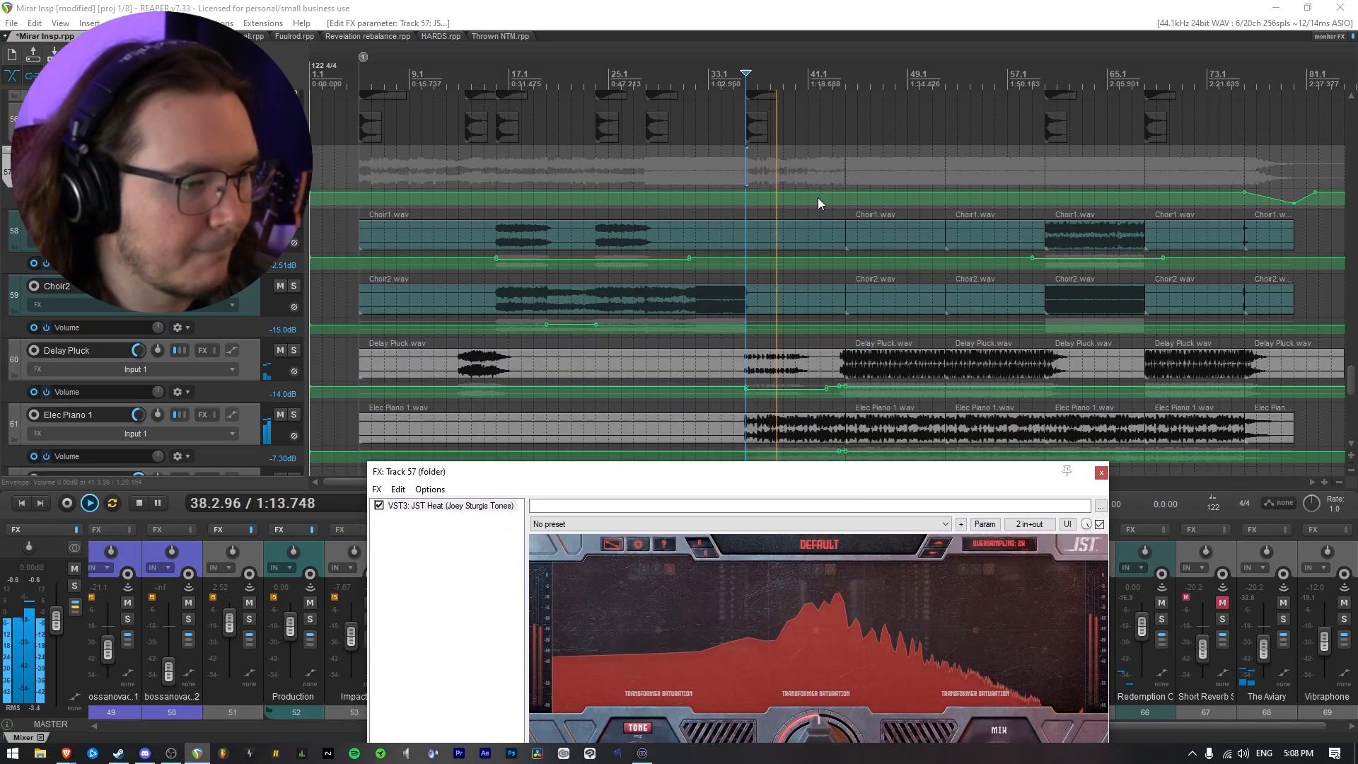
pyautogui.click(293, 158)
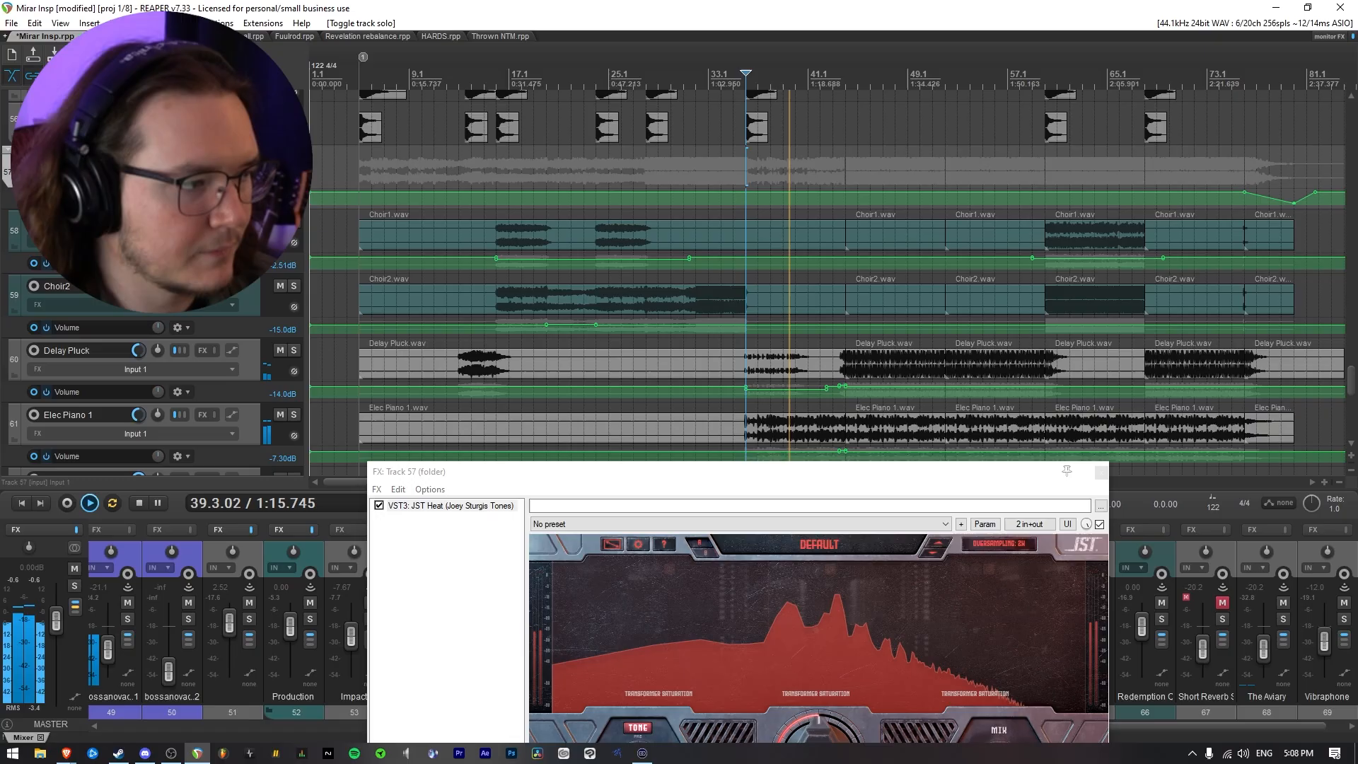
pyautogui.moveTo(758, 471); pyautogui.dragTo(729, 189)
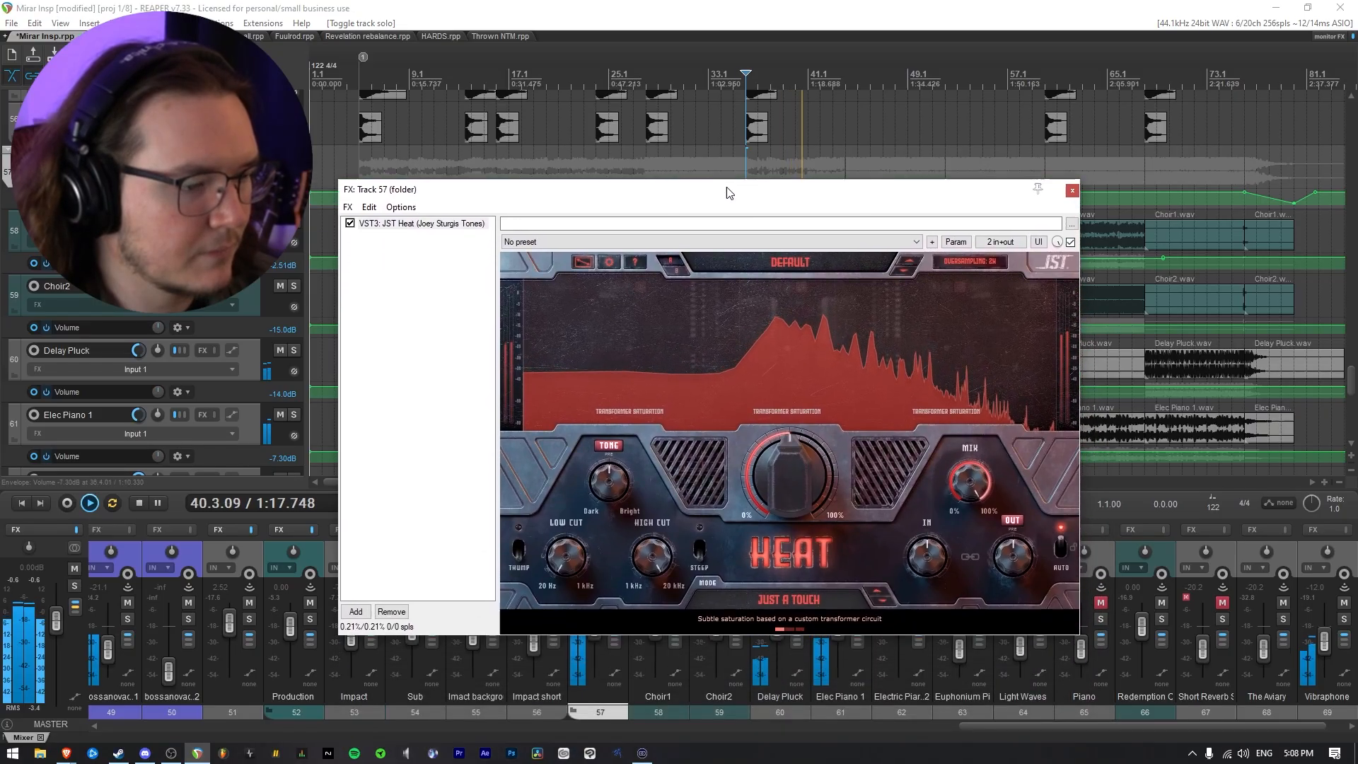
pyautogui.moveTo(774, 498); pyautogui.dragTo(767, 480)
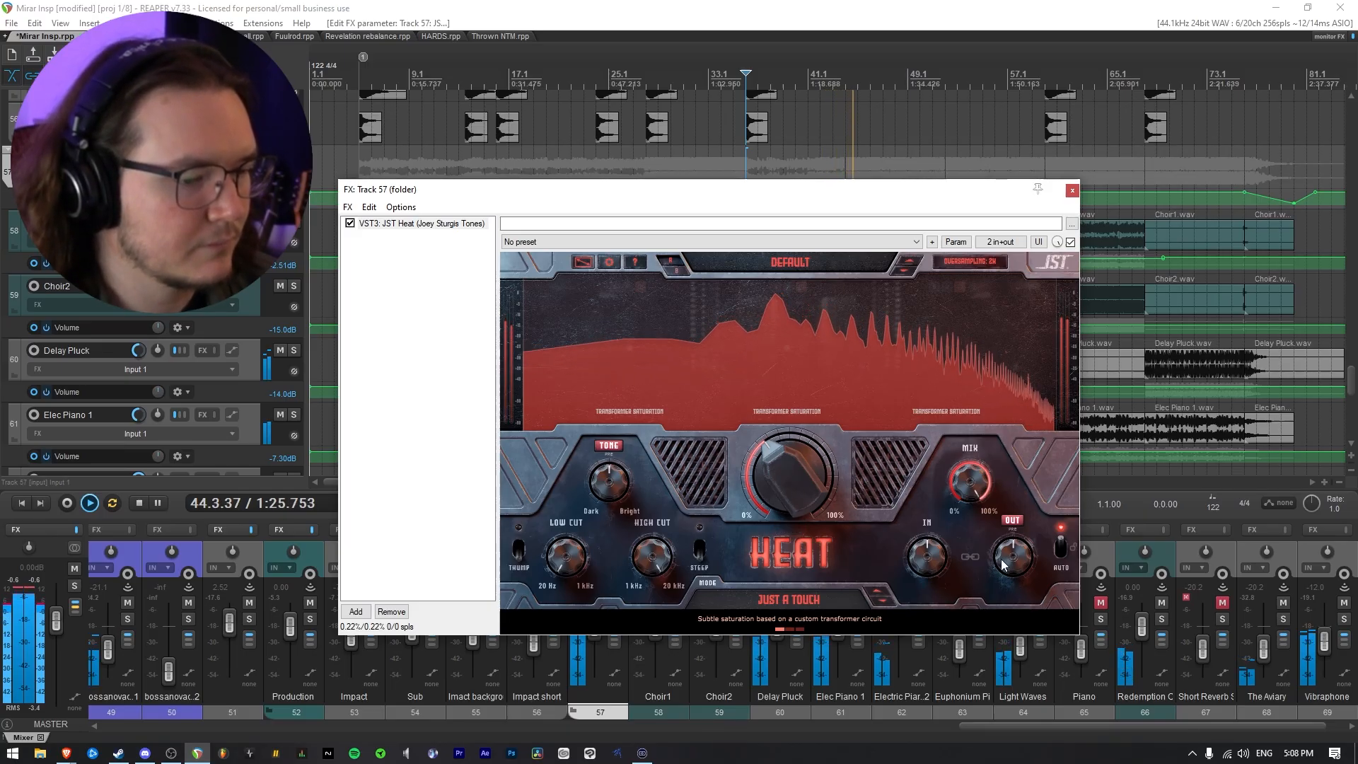
# Lower Heat's output level by ear against the full mix, trying about -4.2 dB, and stop playback
pyautogui.moveTo(1011, 554); pyautogui.dragTo(1010, 564)
pyautogui.scroll(3, 1009, 563)
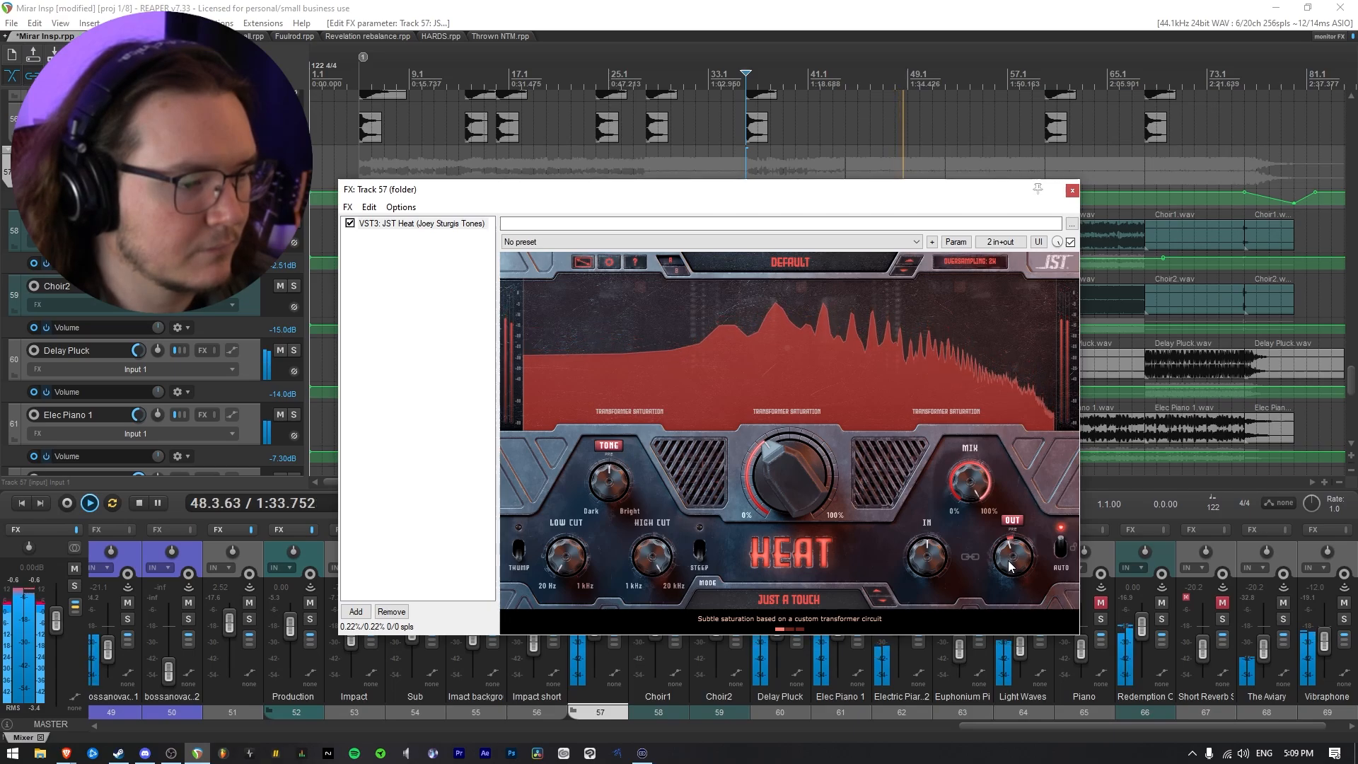
pyautogui.scroll(-4, 1010, 565)
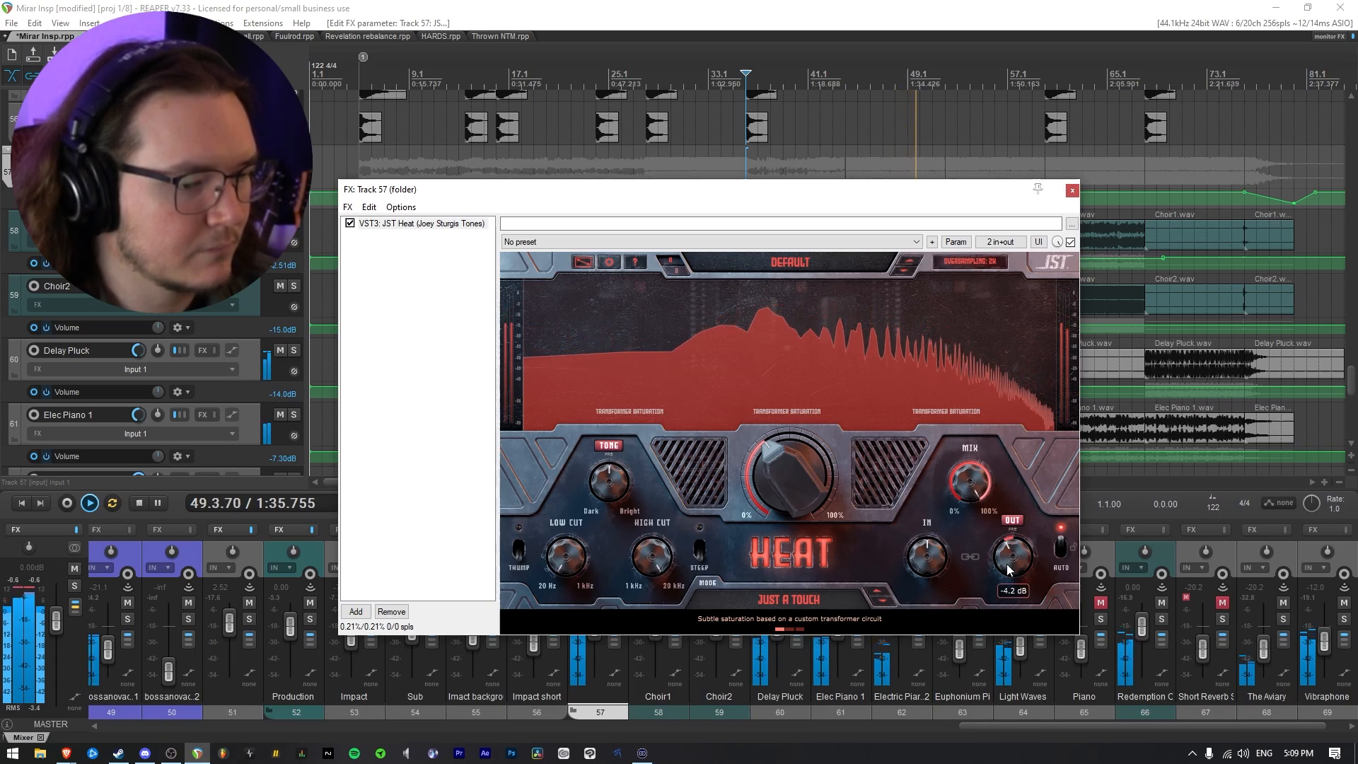
pyautogui.scroll(-1, 1011, 565)
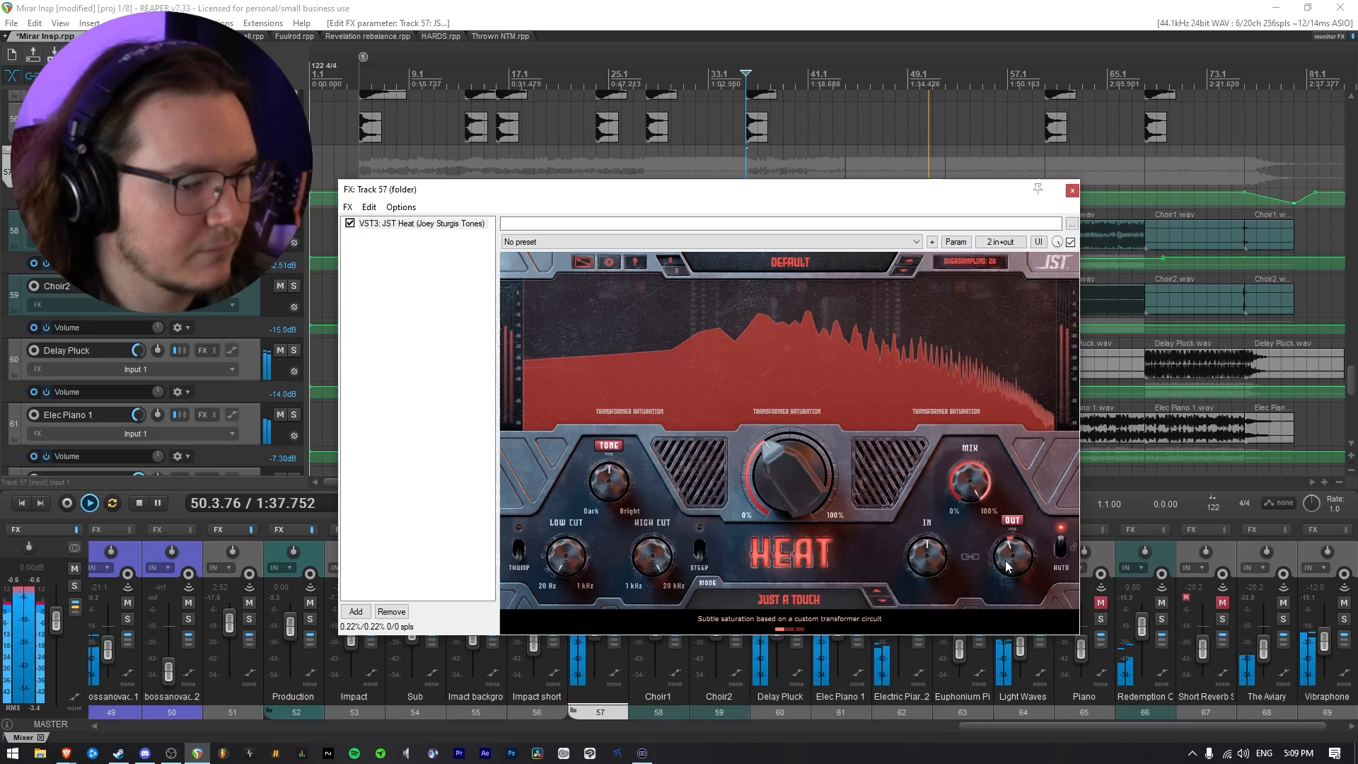
pyautogui.press('space')
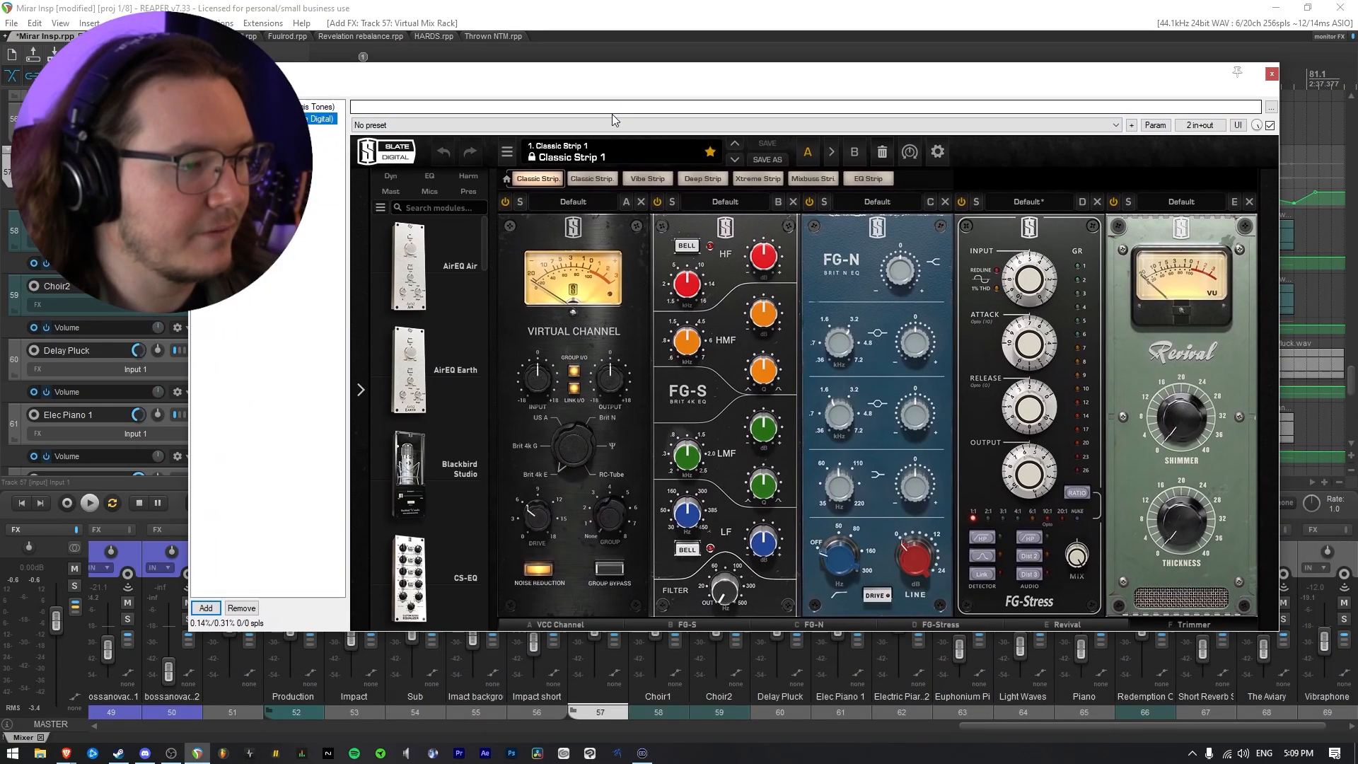
# Add Virtual Mix Rack to folder track 57 with the Compressor preset, and solo the folder track
pyautogui.click(613, 121)
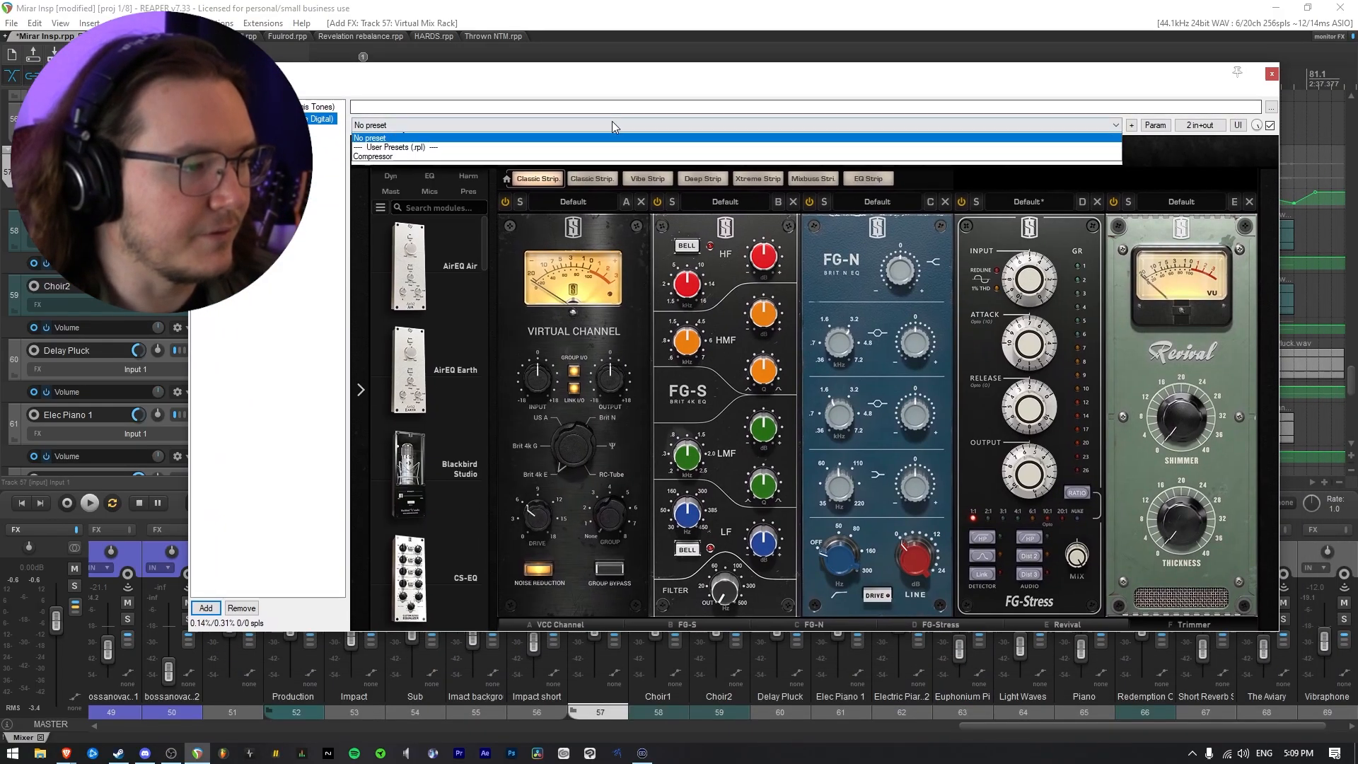
pyautogui.click(592, 172)
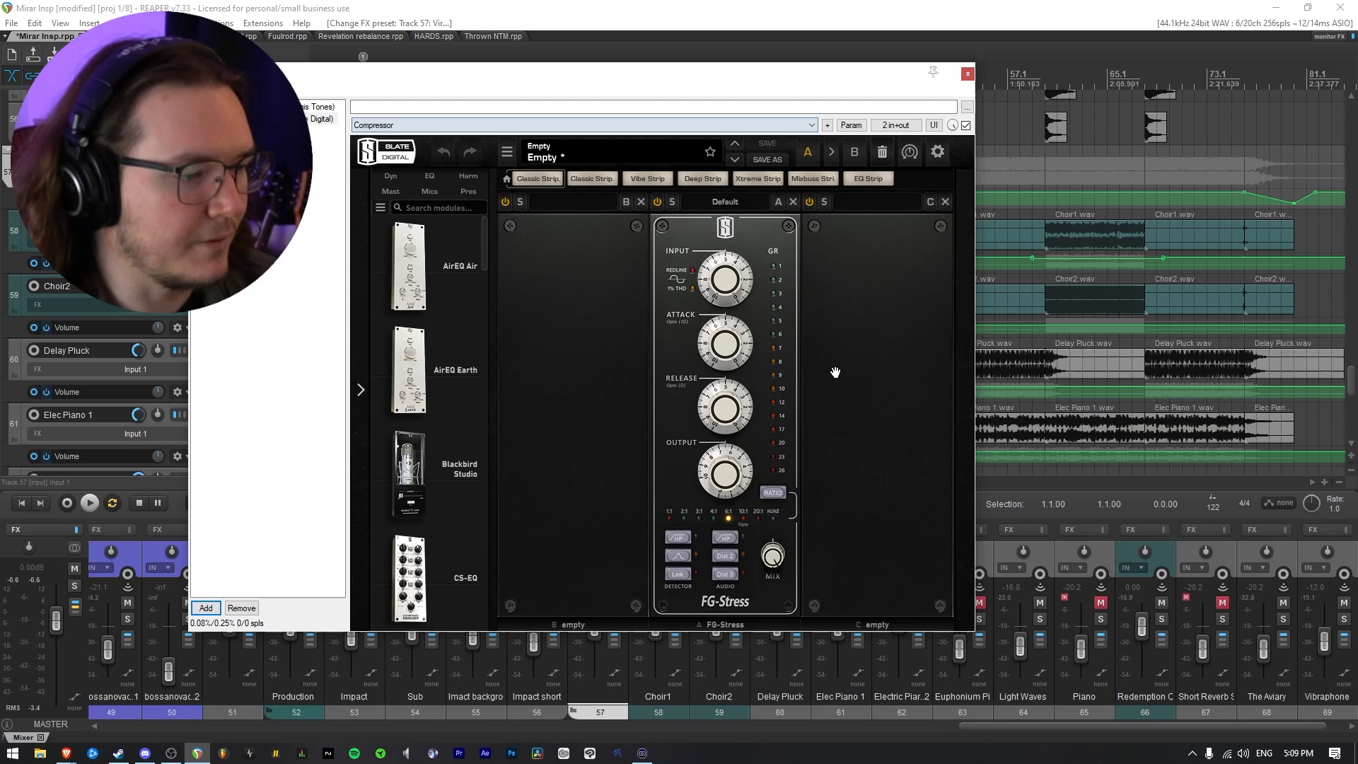
pyautogui.press('space')
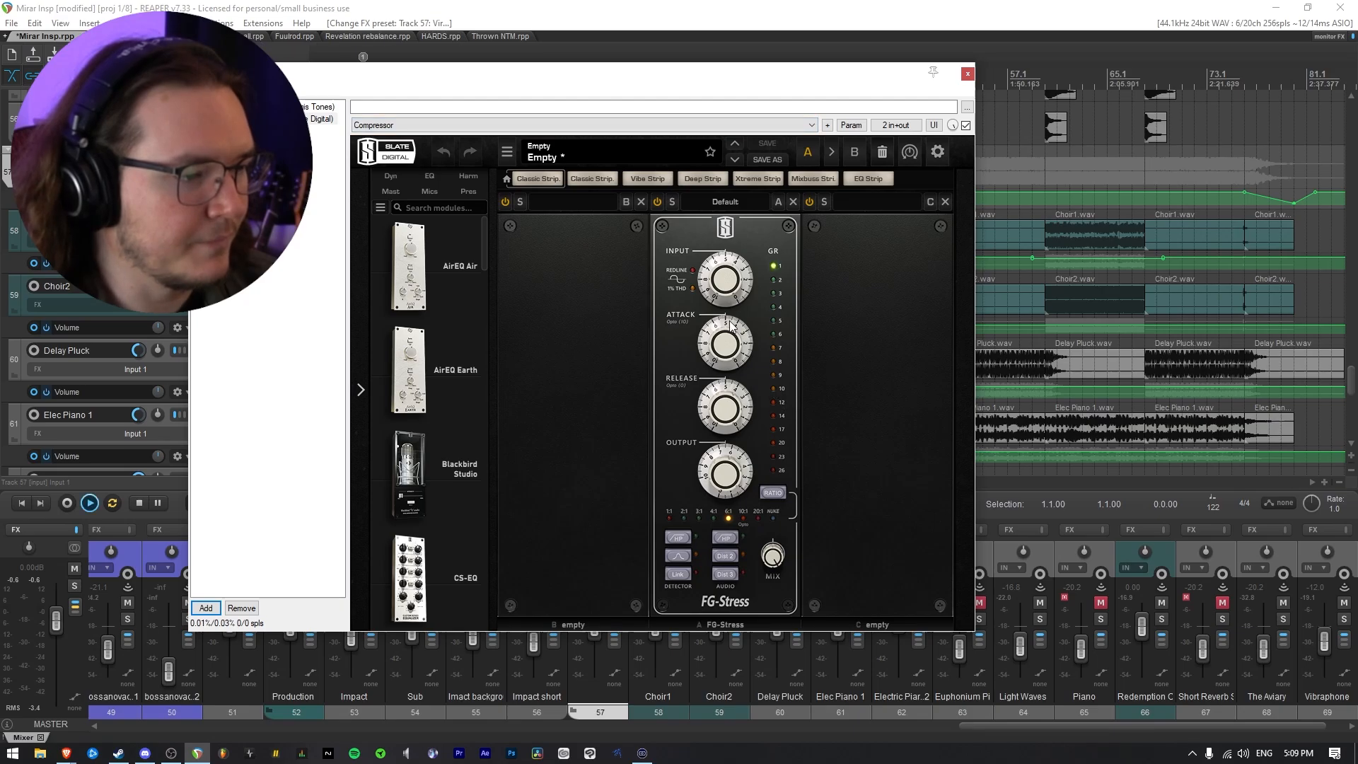
pyautogui.moveTo(644, 92); pyautogui.dragTo(717, 106)
pyautogui.click(294, 158)
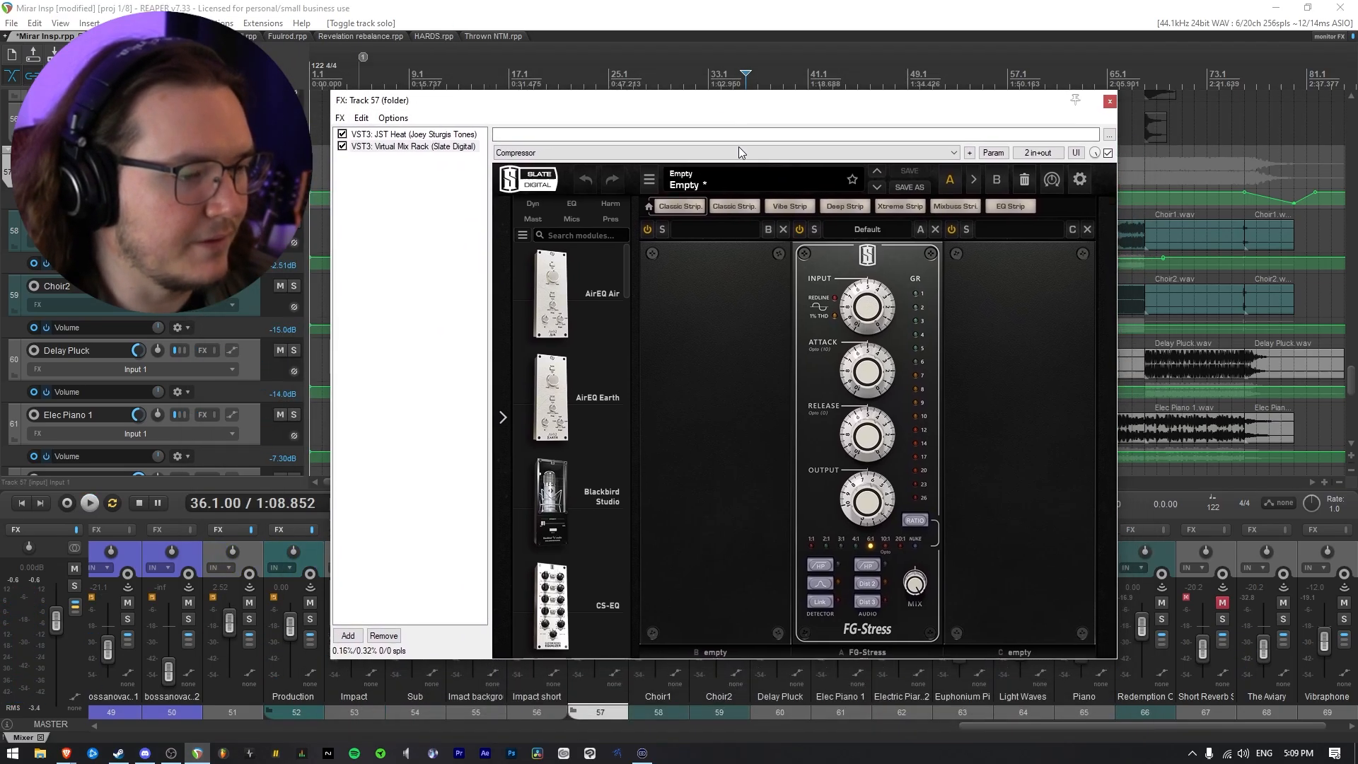
# Adjust the FG-Stress input, release and output by ear on the soloed folder, bringing output to about 5.60
pyautogui.moveTo(860, 318); pyautogui.dragTo(861, 344)
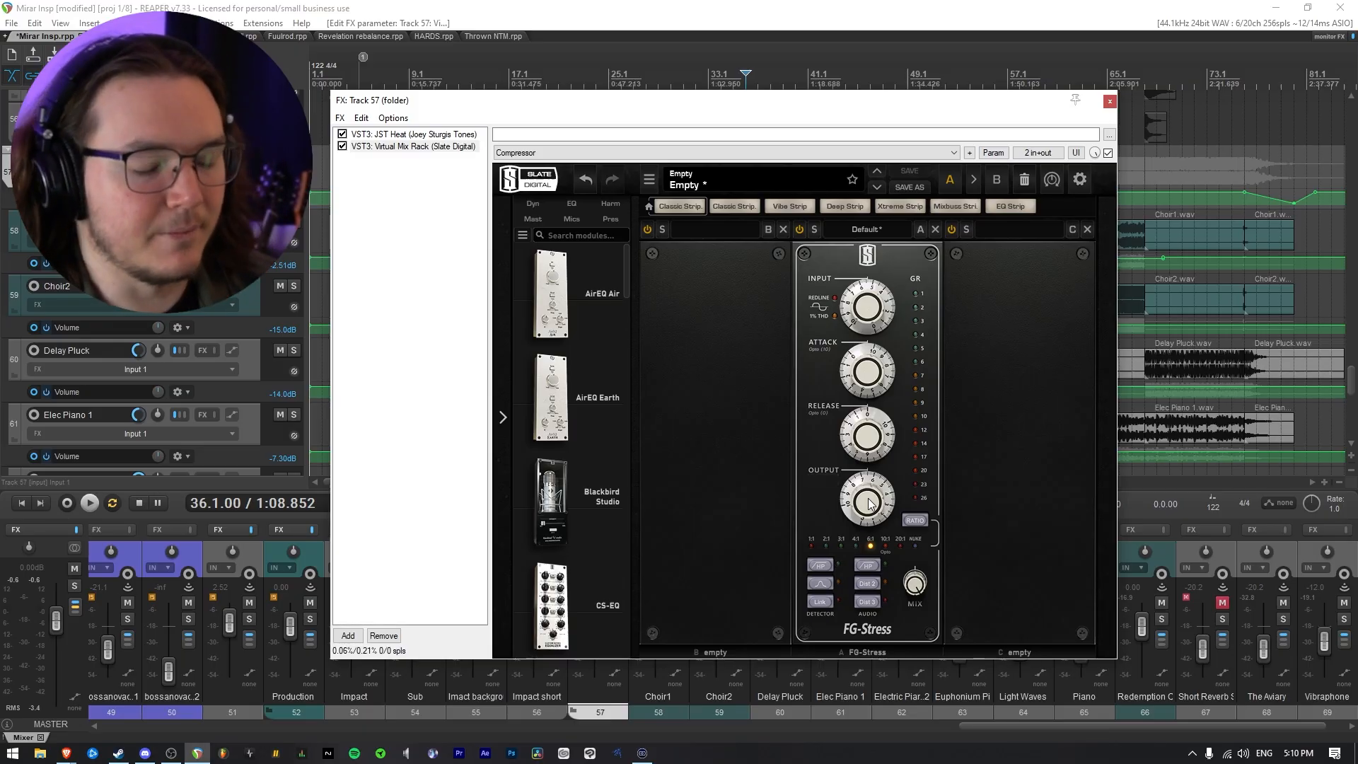
pyautogui.press('space')
pyautogui.moveTo(870, 504)
pyautogui.mouseDown()
pyautogui.moveTo(869, 516)
pyautogui.moveTo(869, 491)
pyautogui.mouseUp()
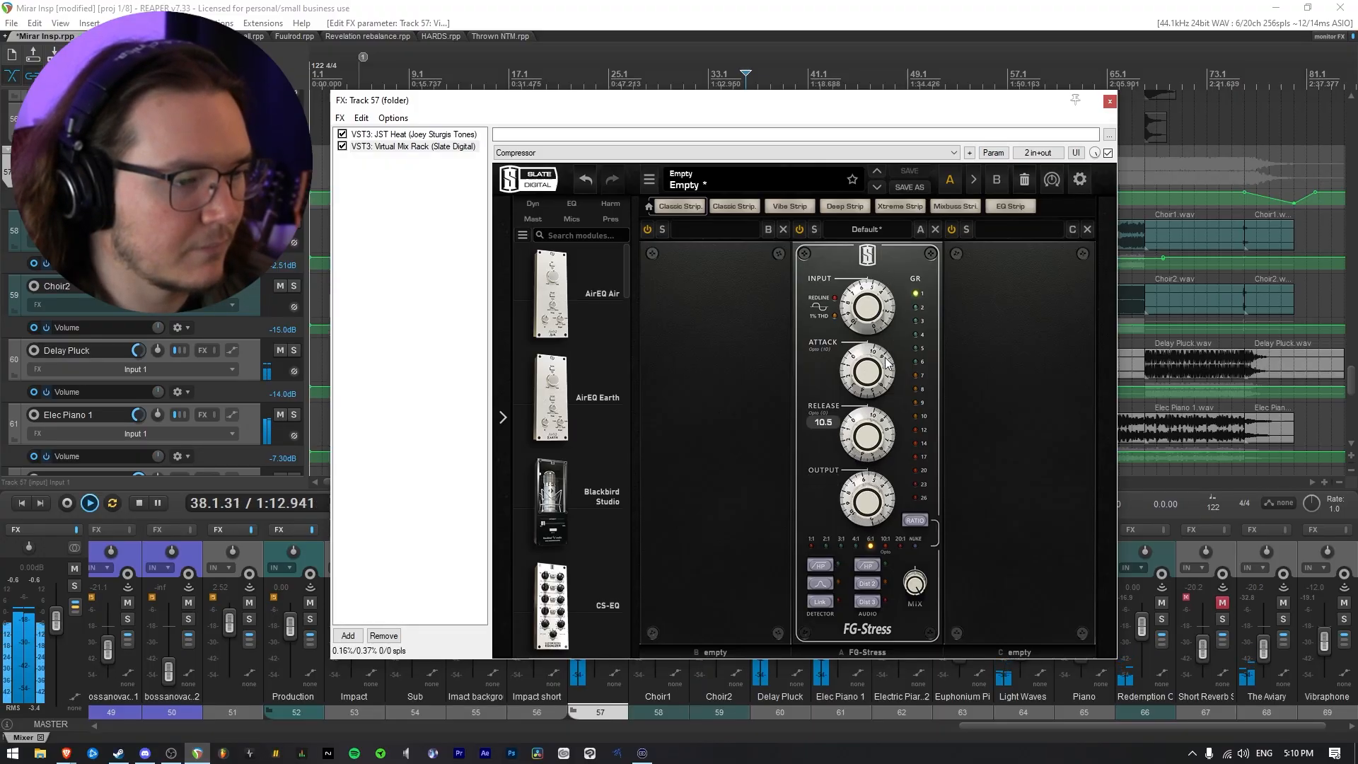
pyautogui.moveTo(875, 442); pyautogui.dragTo(887, 597)
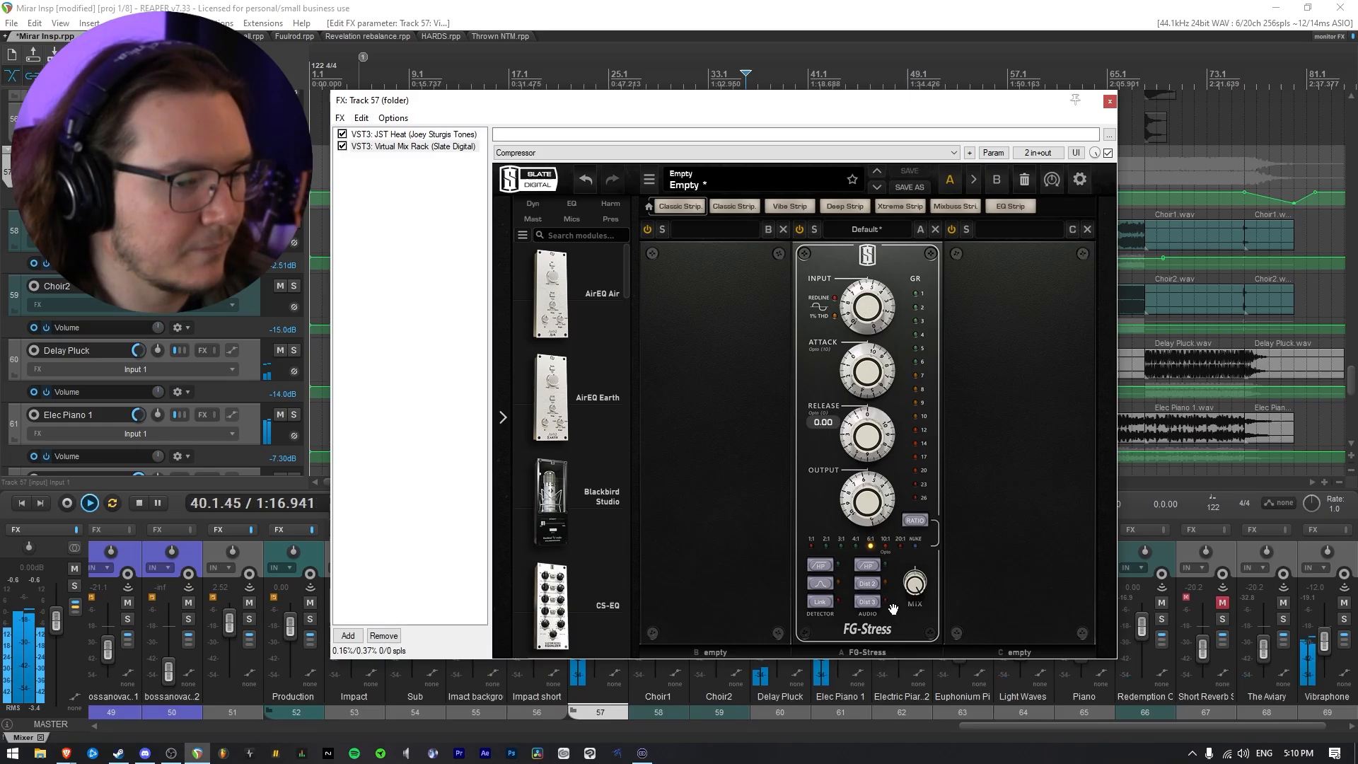
pyautogui.moveTo(819, 116)
pyautogui.mouseDown()
pyautogui.moveTo(843, 464)
pyautogui.moveTo(828, 121)
pyautogui.mouseUp()
pyautogui.click(841, 346)
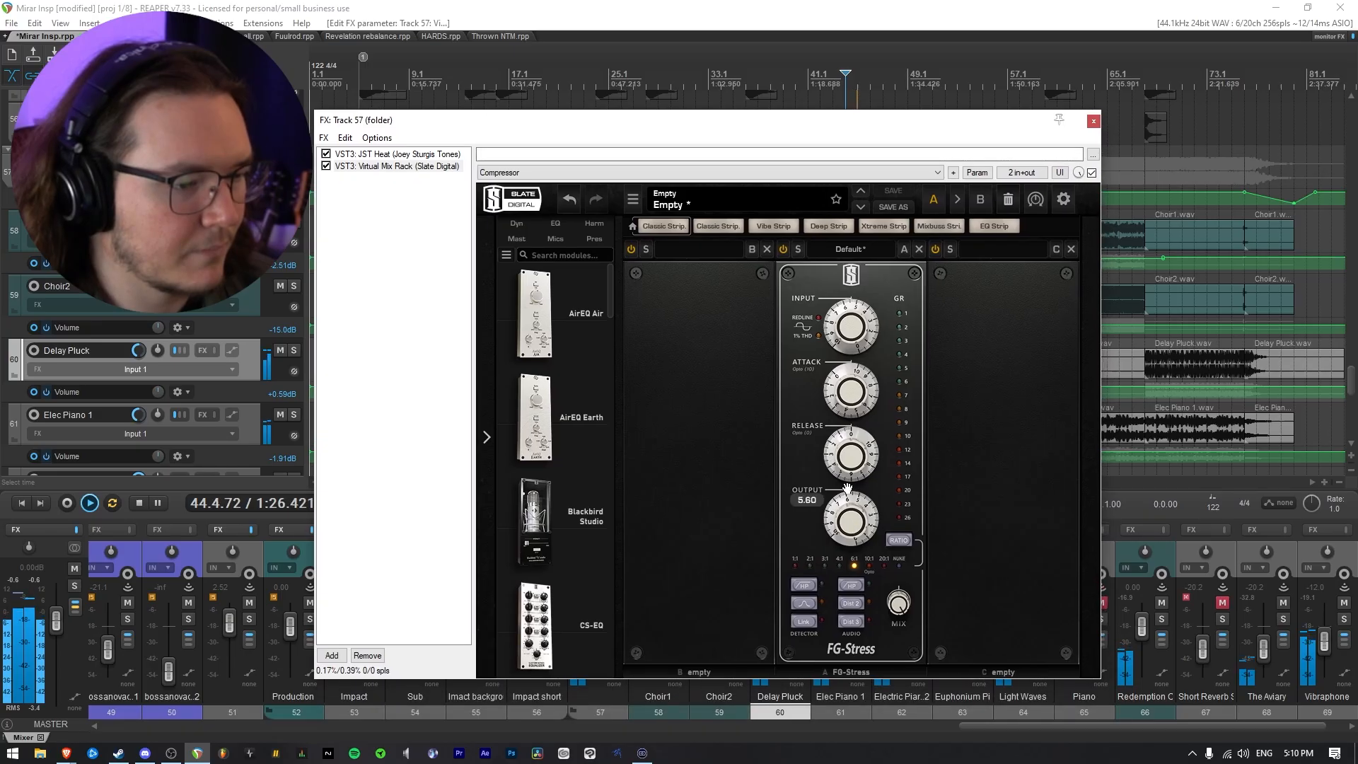
# Try slow and fast FG-Stress release settings, including 10.5, and stop playback of the soloed folder
pyautogui.moveTo(855, 569); pyautogui.dragTo(877, 216)
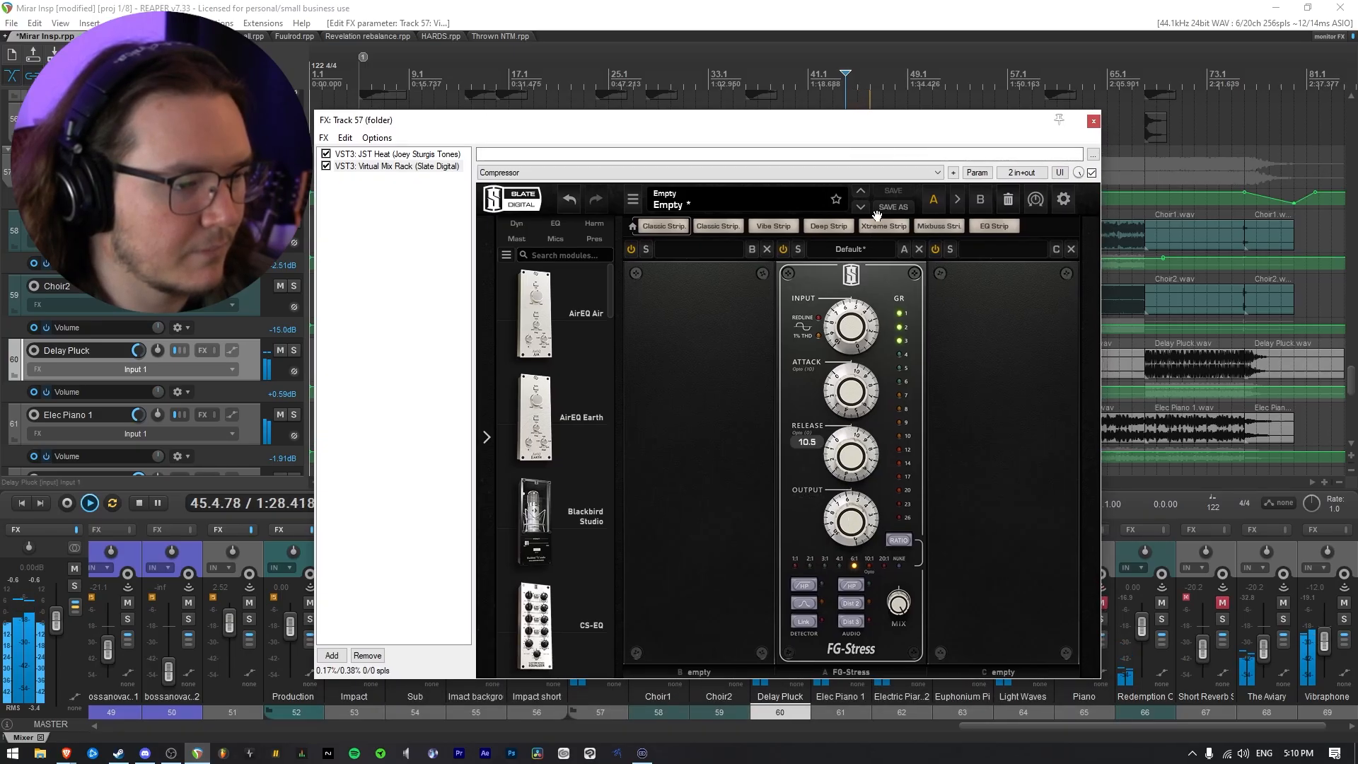
pyautogui.moveTo(883, 592); pyautogui.dragTo(871, 281)
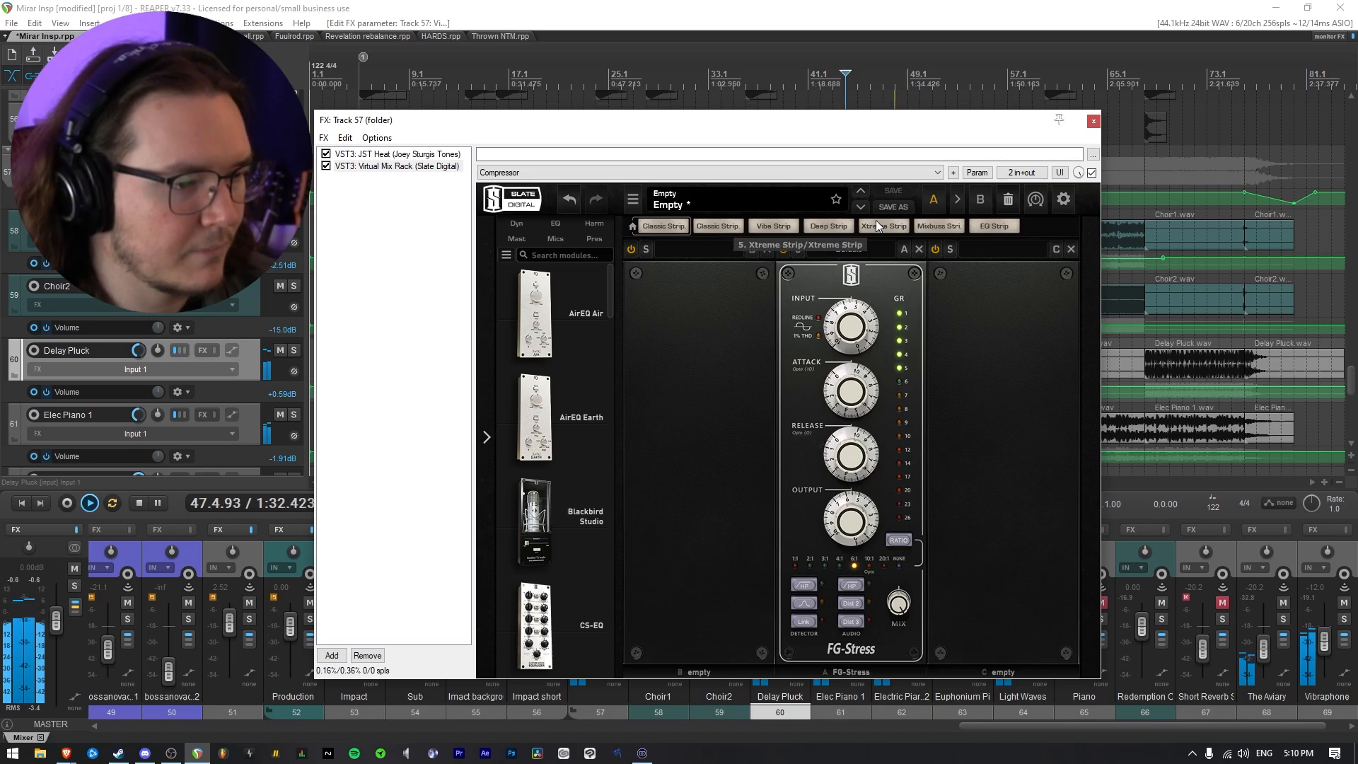
pyautogui.press('space')
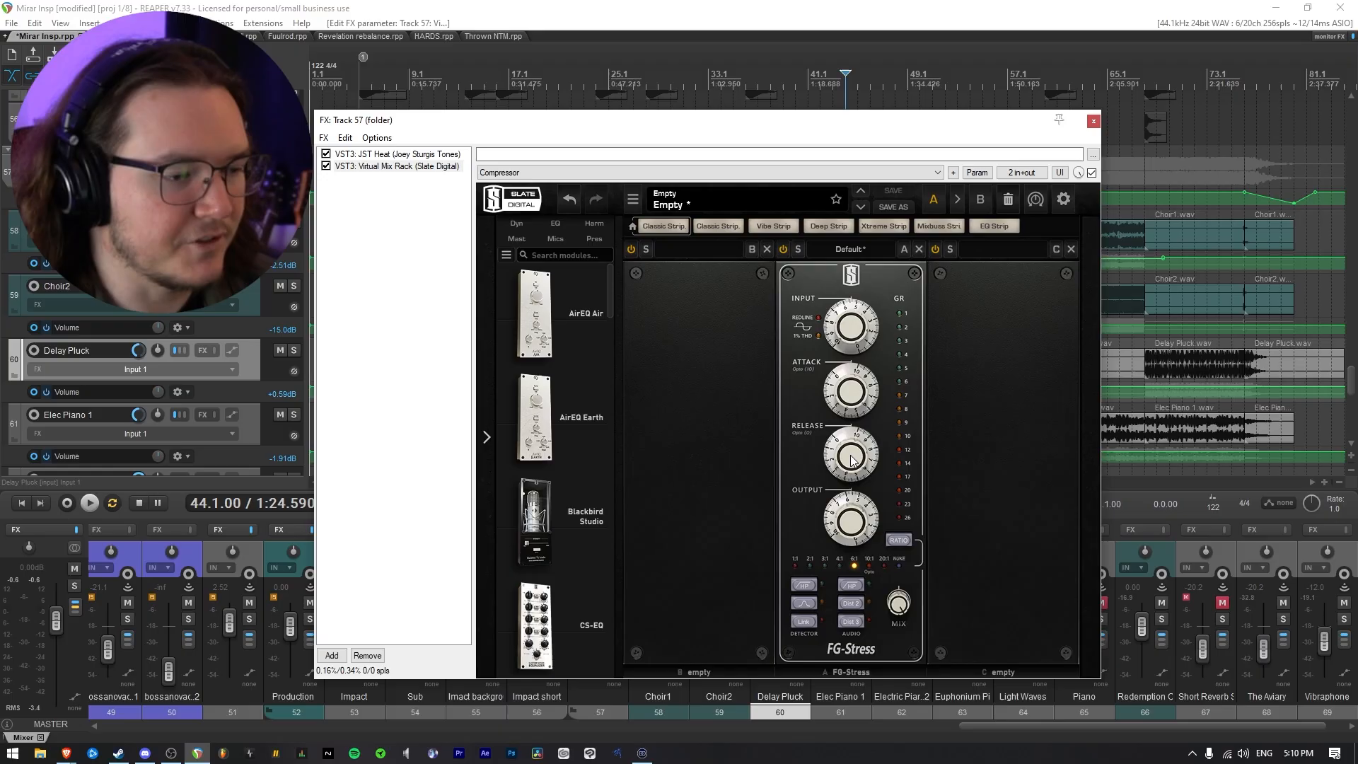
pyautogui.moveTo(852, 460)
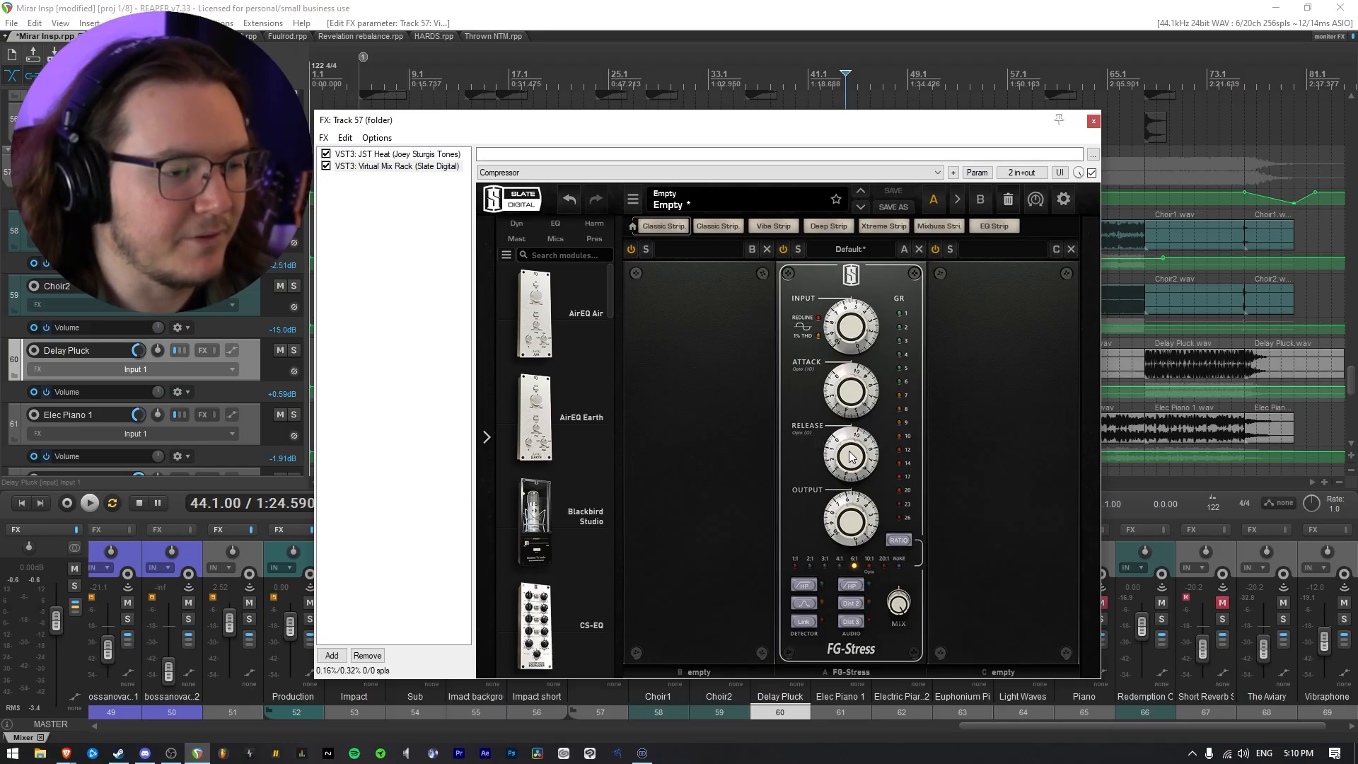
pyautogui.moveTo(851, 457); pyautogui.dragTo(865, 688)
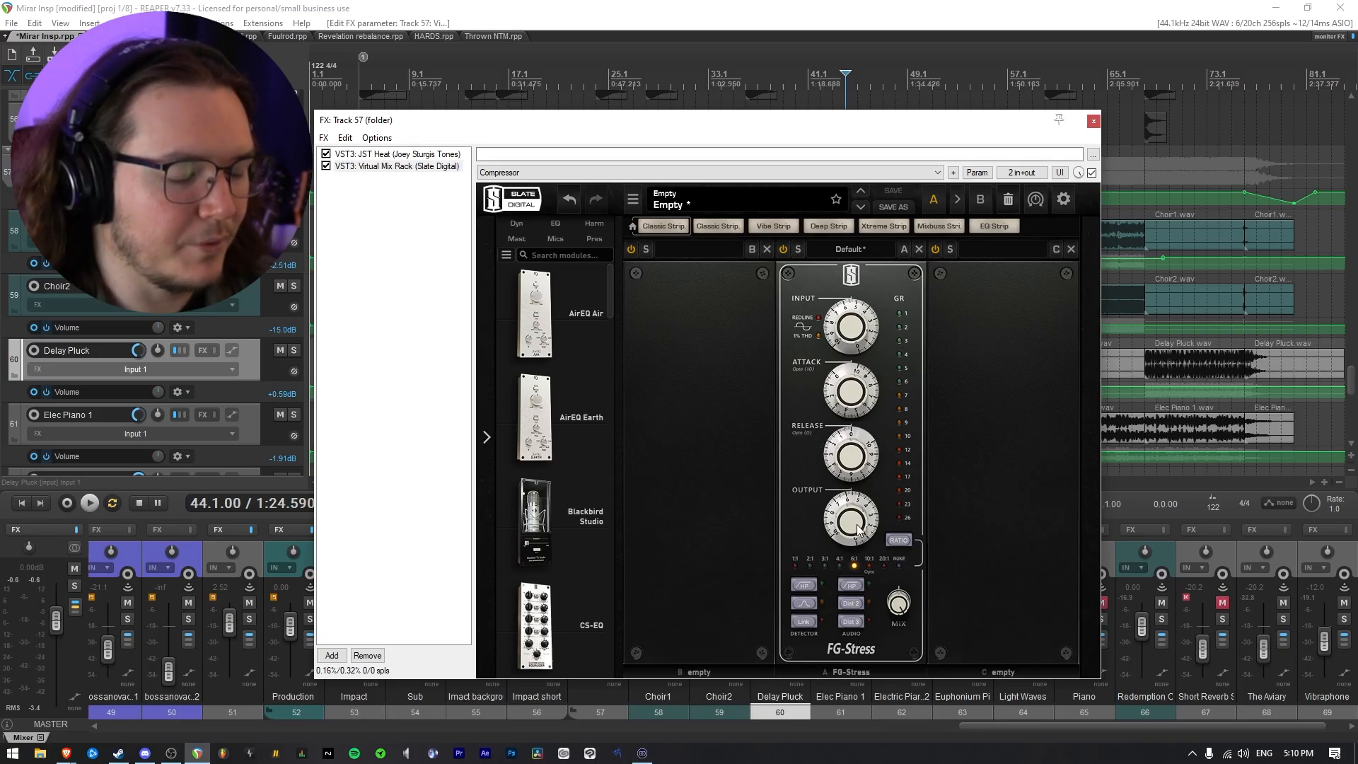
pyautogui.moveTo(853, 458); pyautogui.dragTo(862, 269)
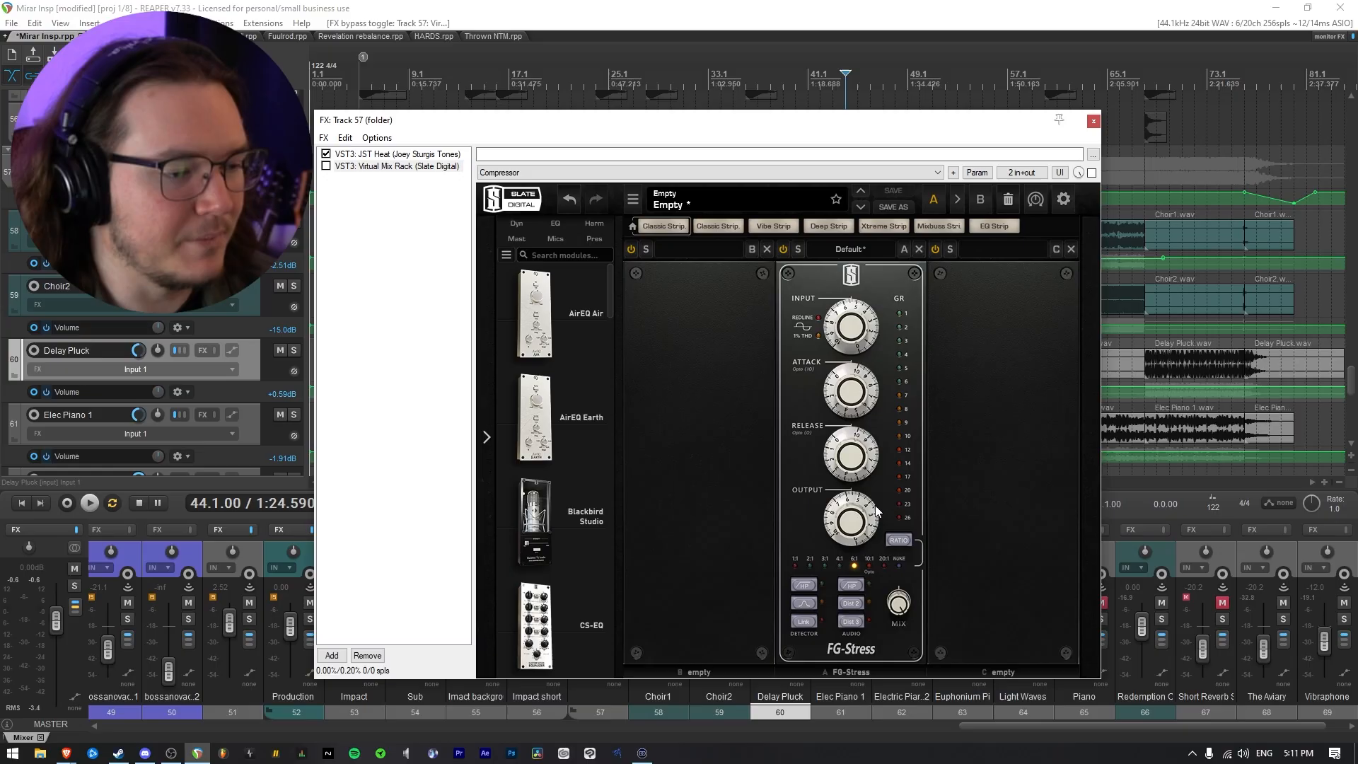
# Compare the soloed folder from 44.1 with Virtual Mix Rack bypassed and active, and close its effects chain
pyautogui.press('space')
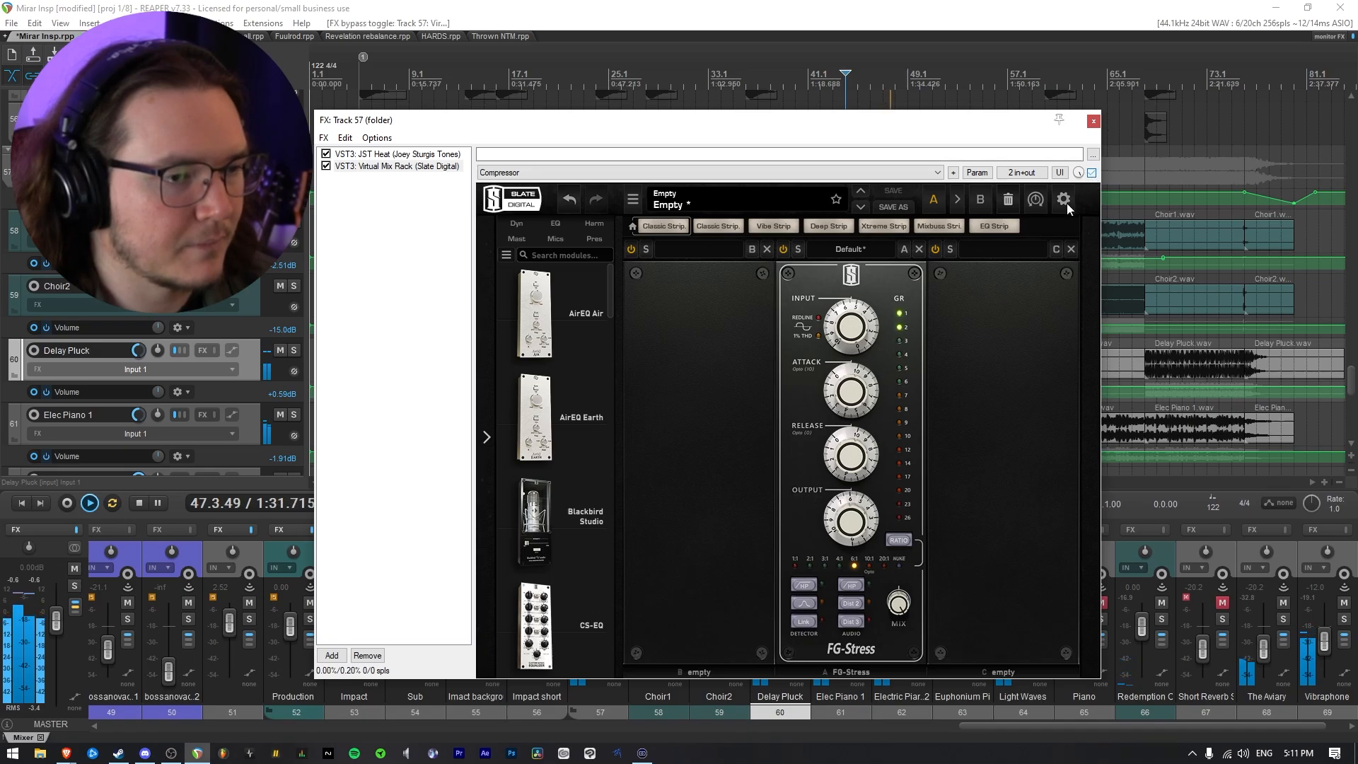
pyautogui.click(1092, 173)
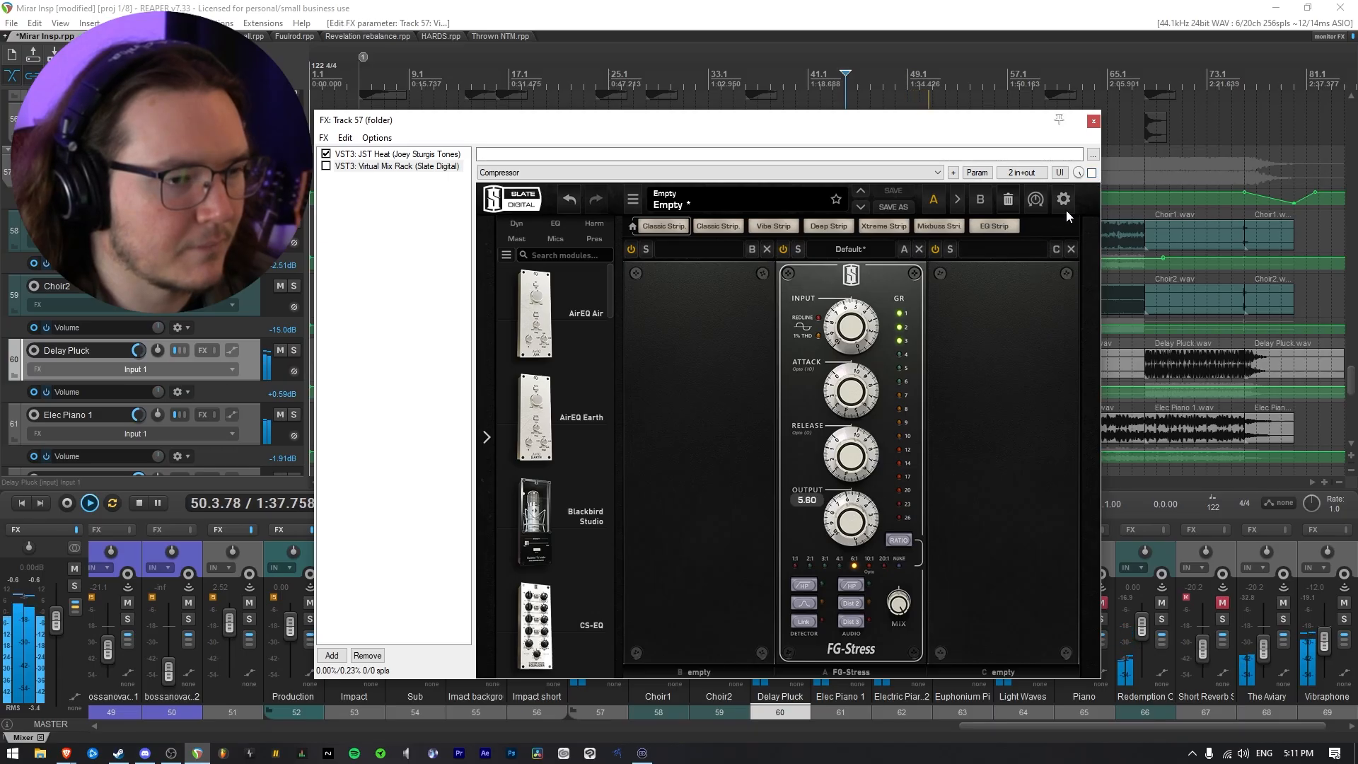
pyautogui.click(1092, 173)
pyautogui.press('space')
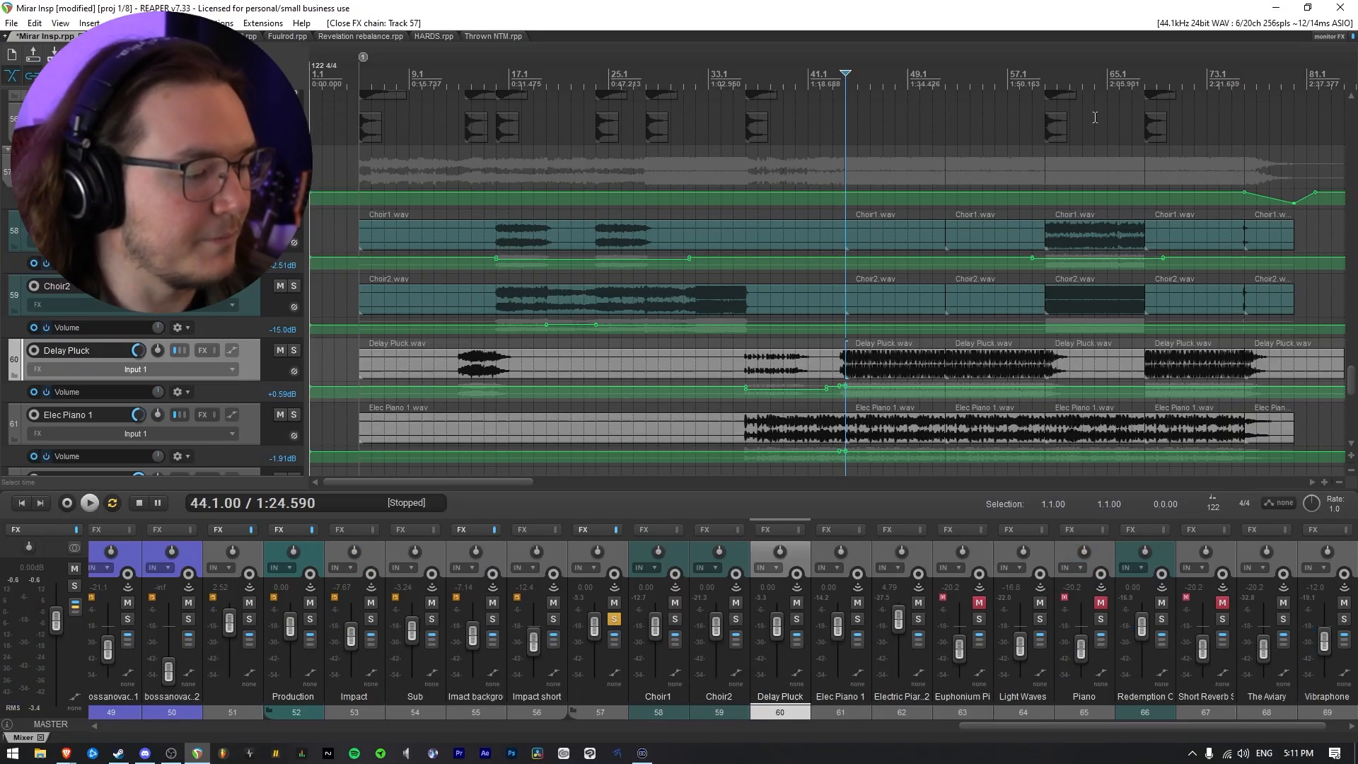
pyautogui.click(1093, 122)
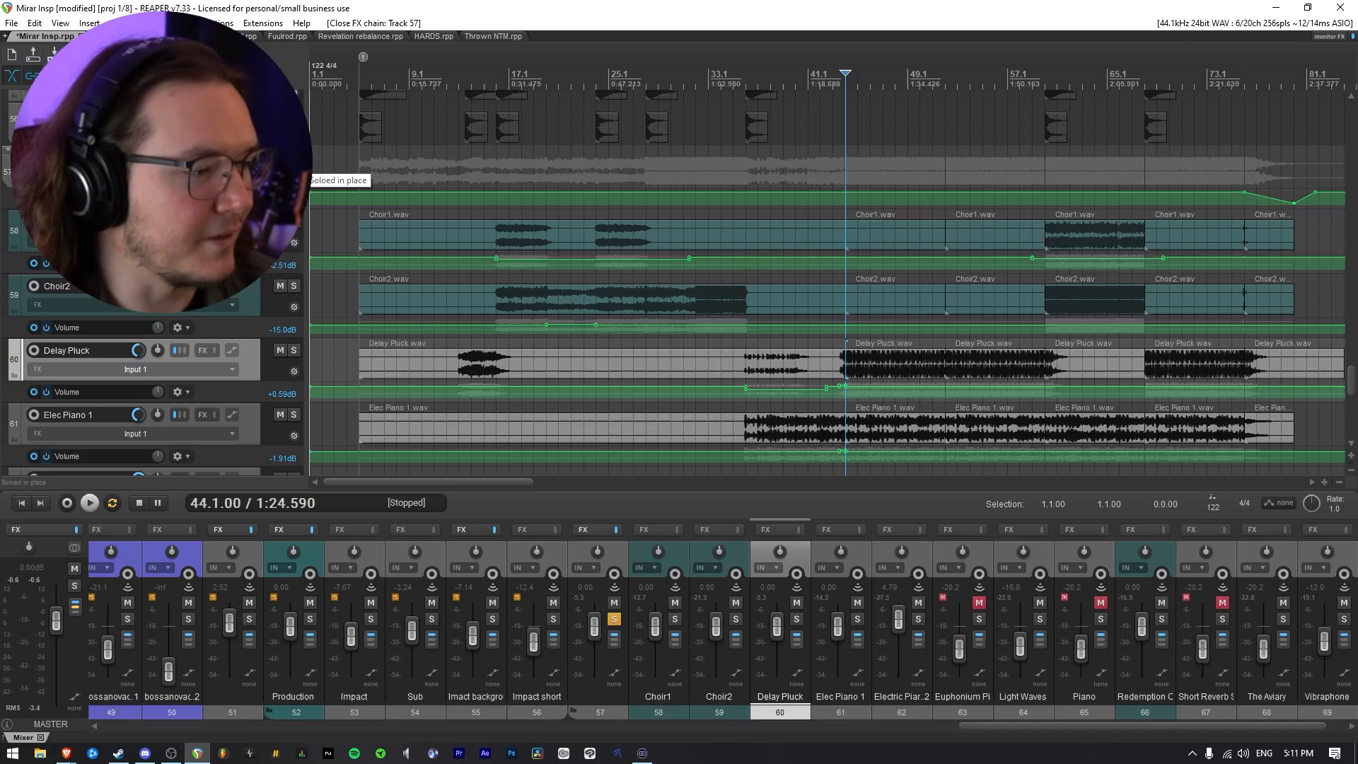
# Unsolo folder track 57 and set the FG-Stress output to about 6.00 against the full mix from 42.1
pyautogui.click(294, 158)
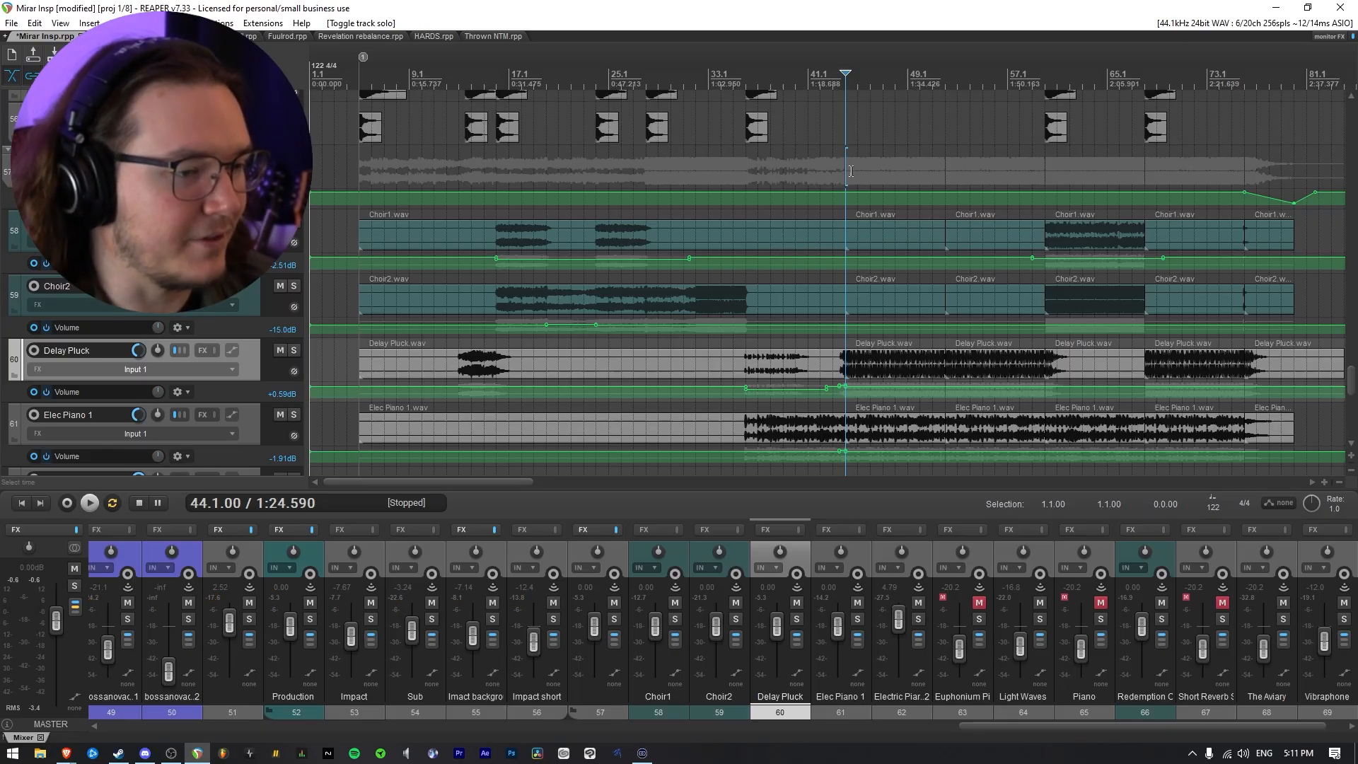
pyautogui.click(820, 171)
pyautogui.press('space')
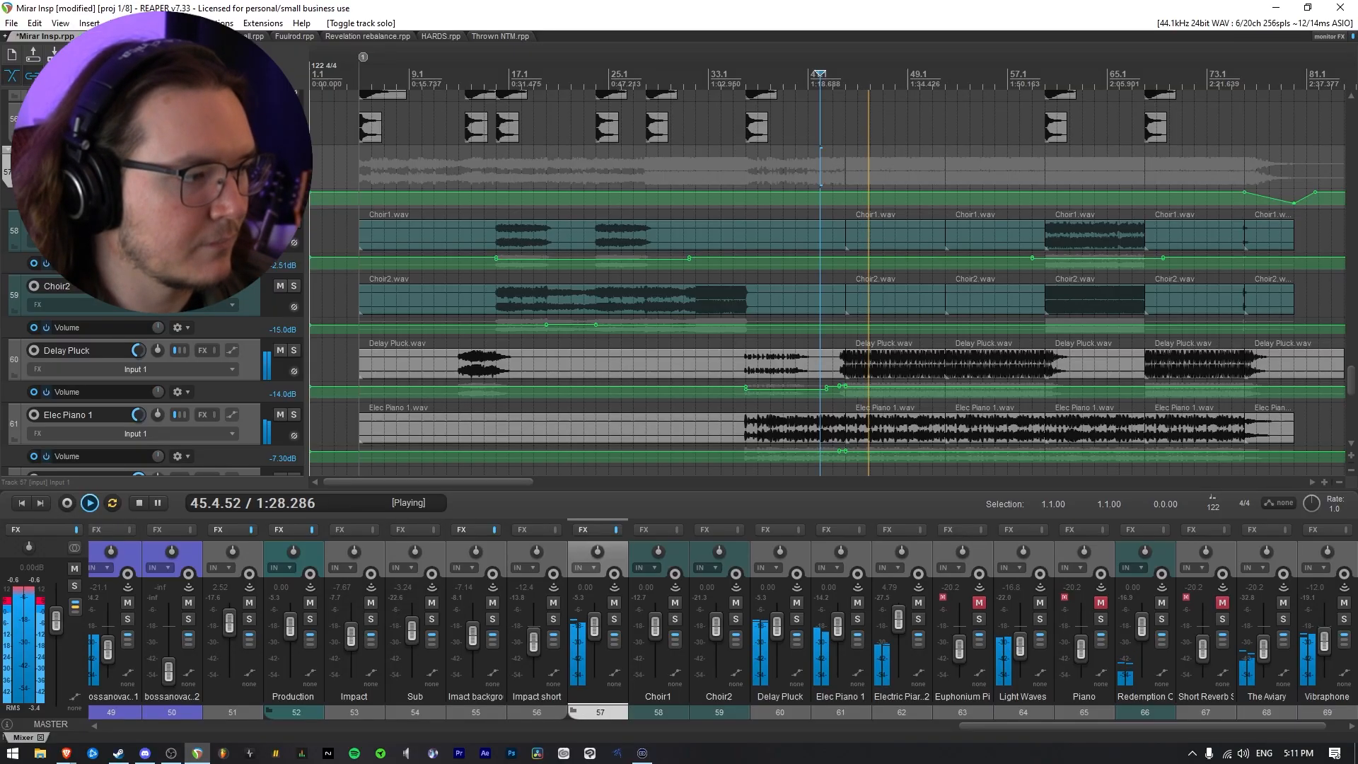
pyautogui.click(202, 159)
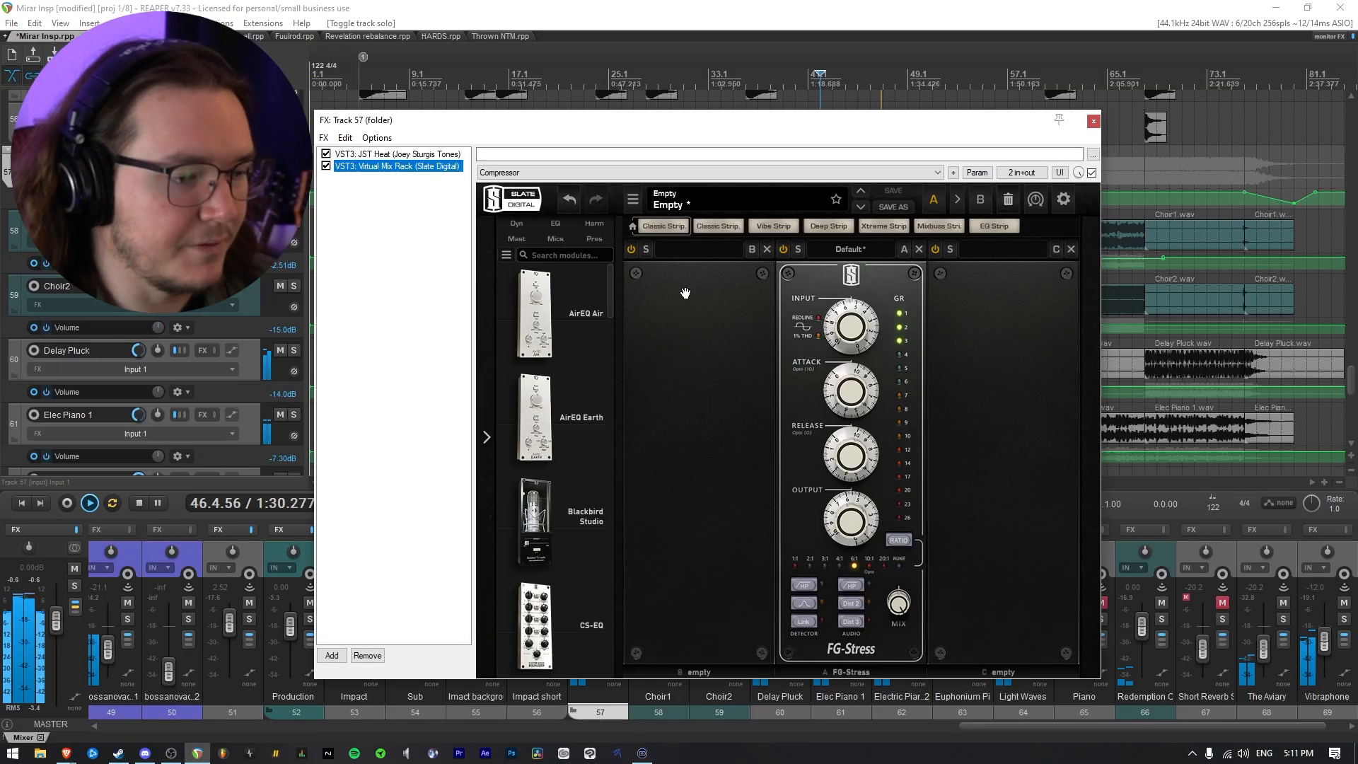
pyautogui.moveTo(853, 511)
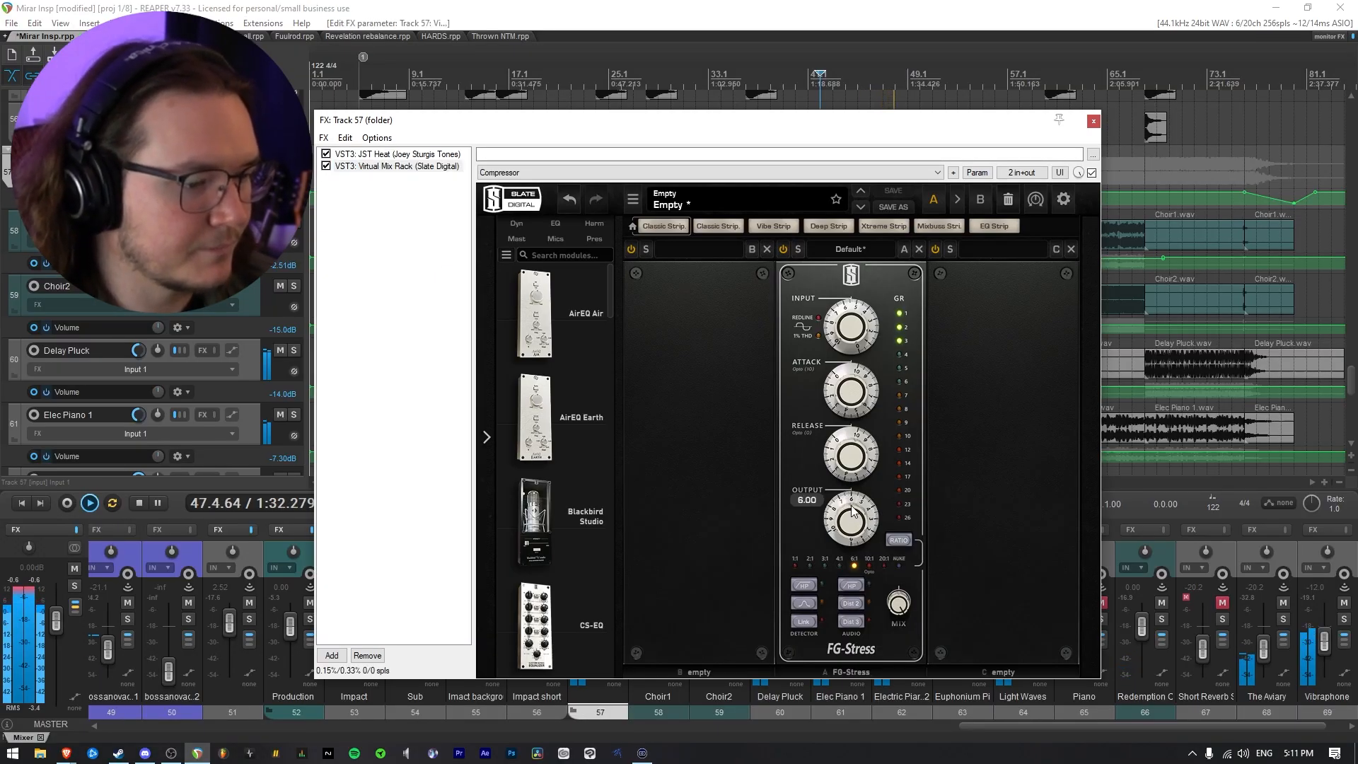
pyautogui.scroll(-1, 853, 511)
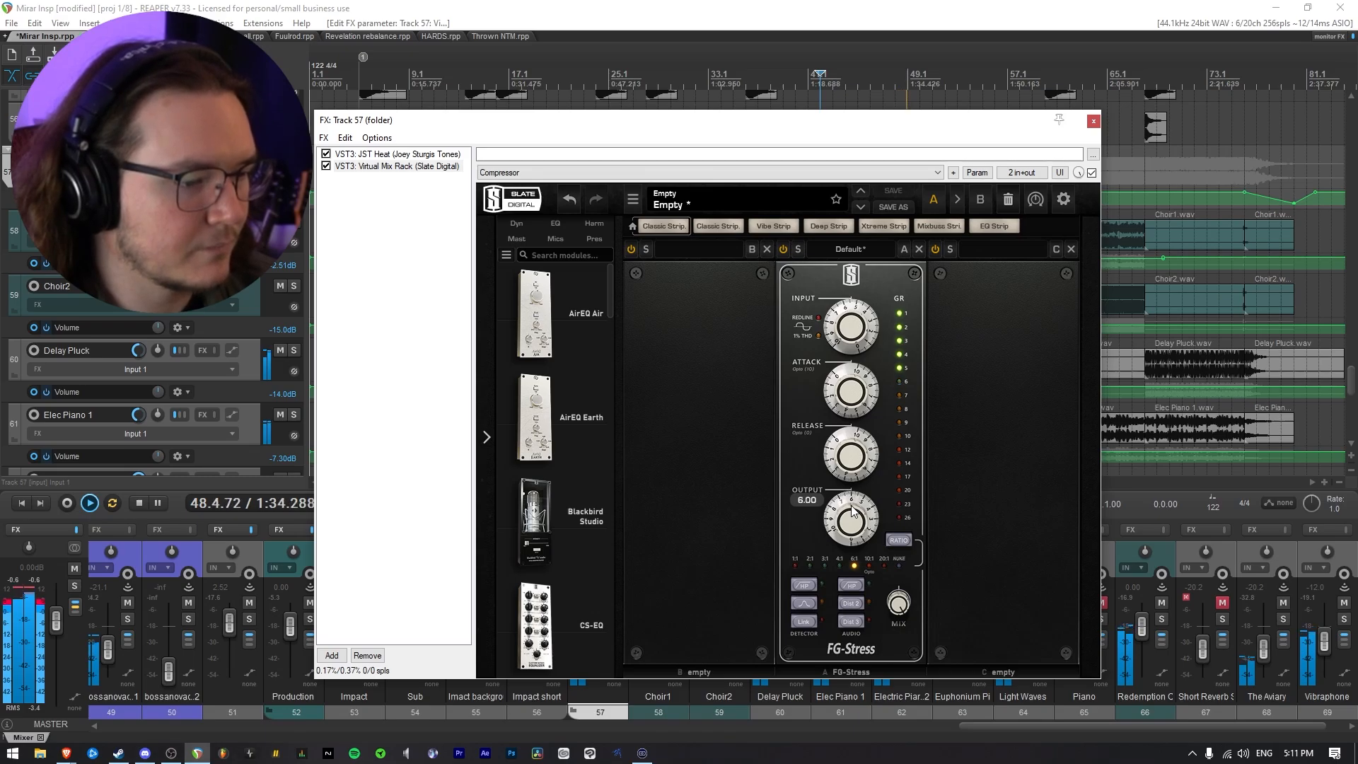
pyautogui.click(1094, 121)
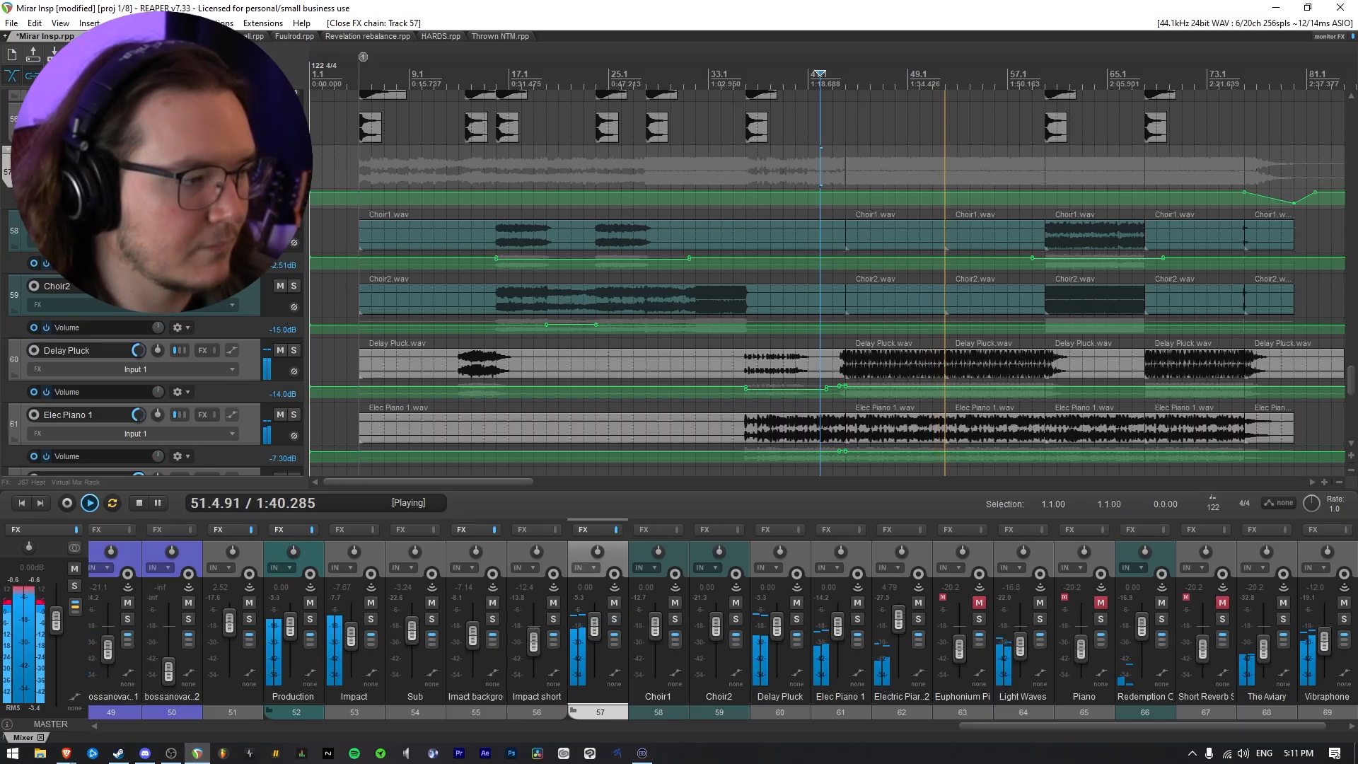
pyautogui.press('space')
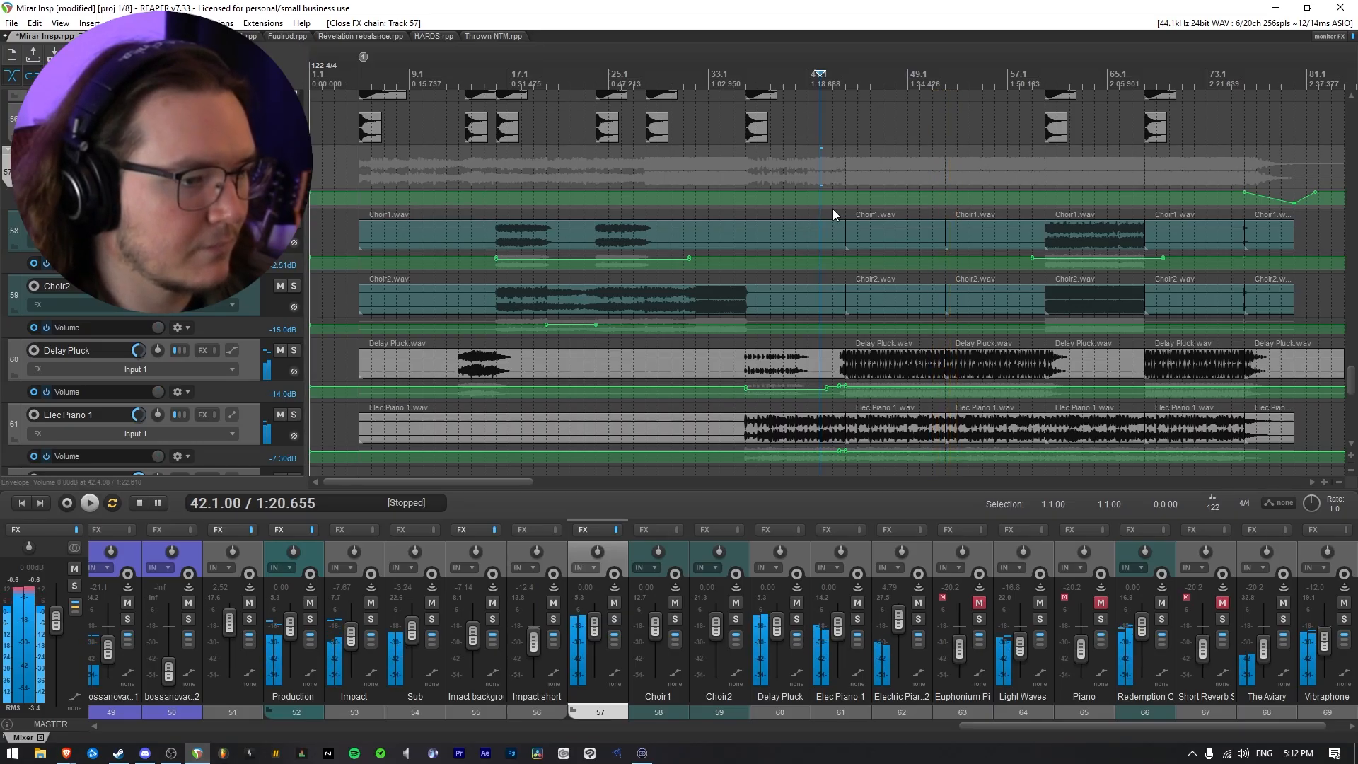
# Replay the full mix from 42.1 and unmute all remaining tracks, including Euphonium Piano, Piano and Short Reverb Strings
pyautogui.press('space')
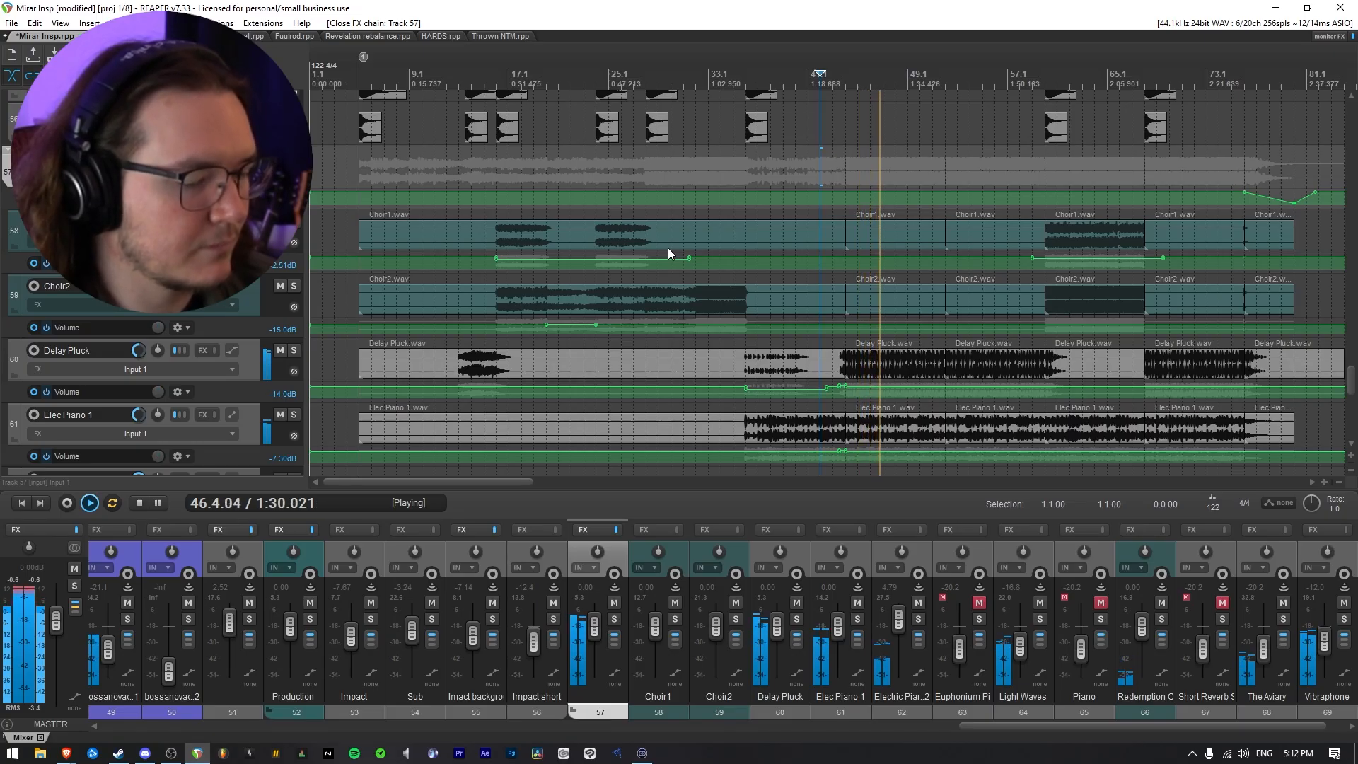
pyautogui.press('space')
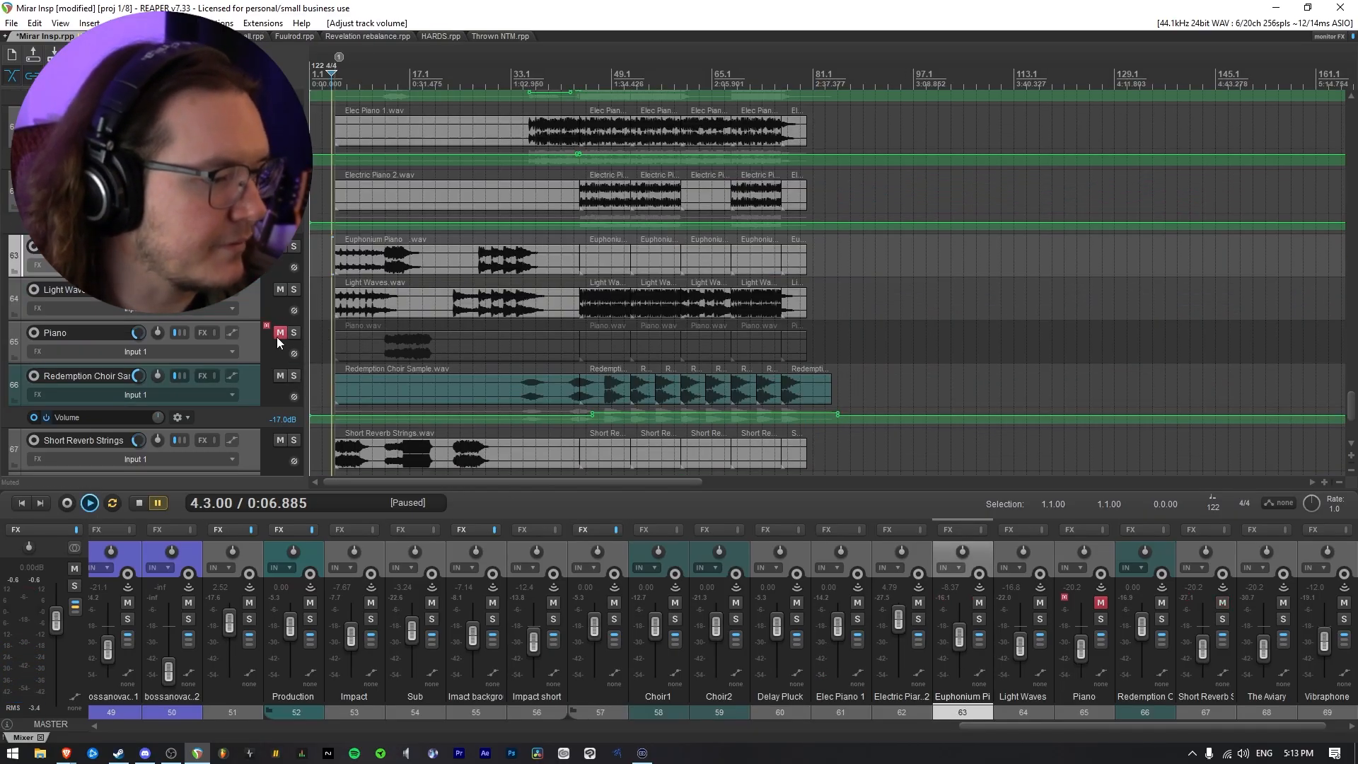
pyautogui.keyDown('ctrl'); pyautogui.click(280, 332); pyautogui.keyUp('ctrl')
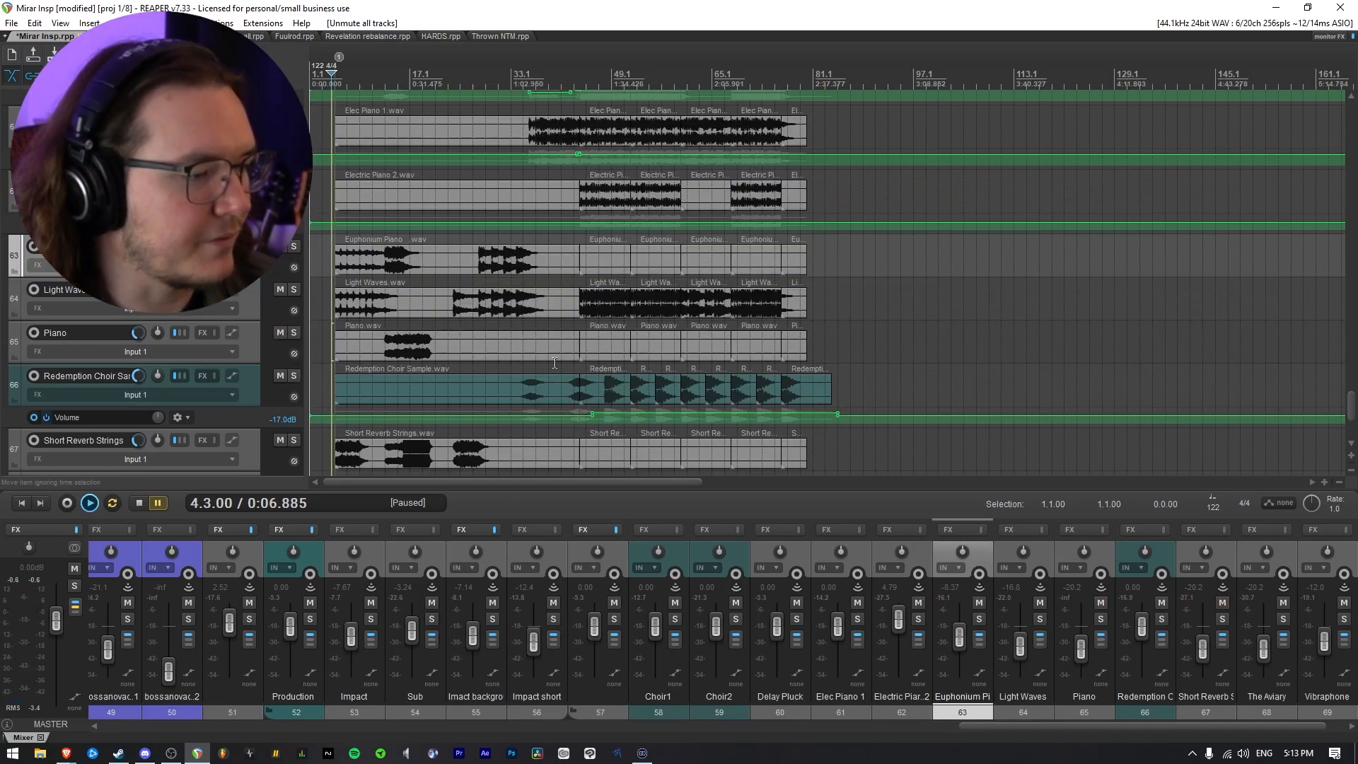
# Show the Light Waves track's volume envelope and lower it across the second passage, around bars 21 to 40
pyautogui.click(574, 325)
pyautogui.scroll(4, 575, 325)
pyautogui.scroll(-2, 744, 318)
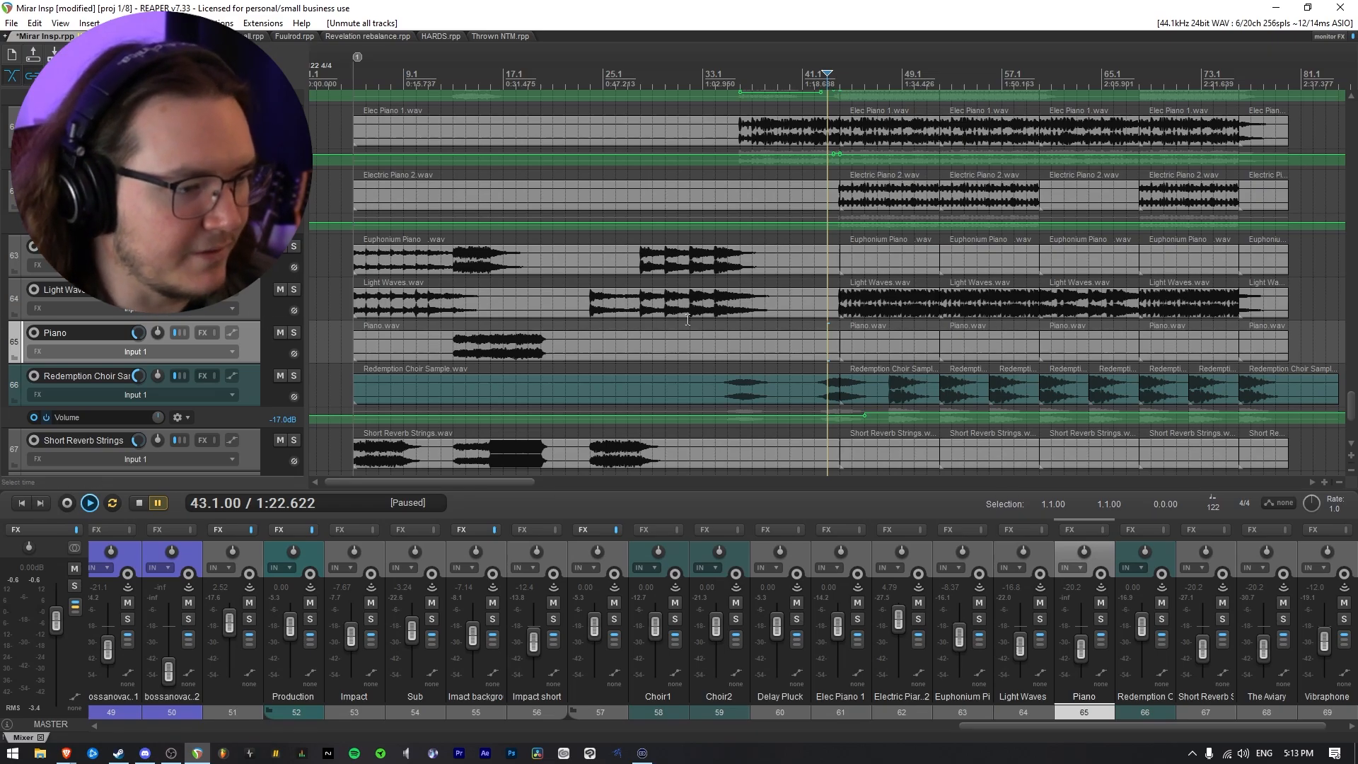
pyautogui.click(253, 303)
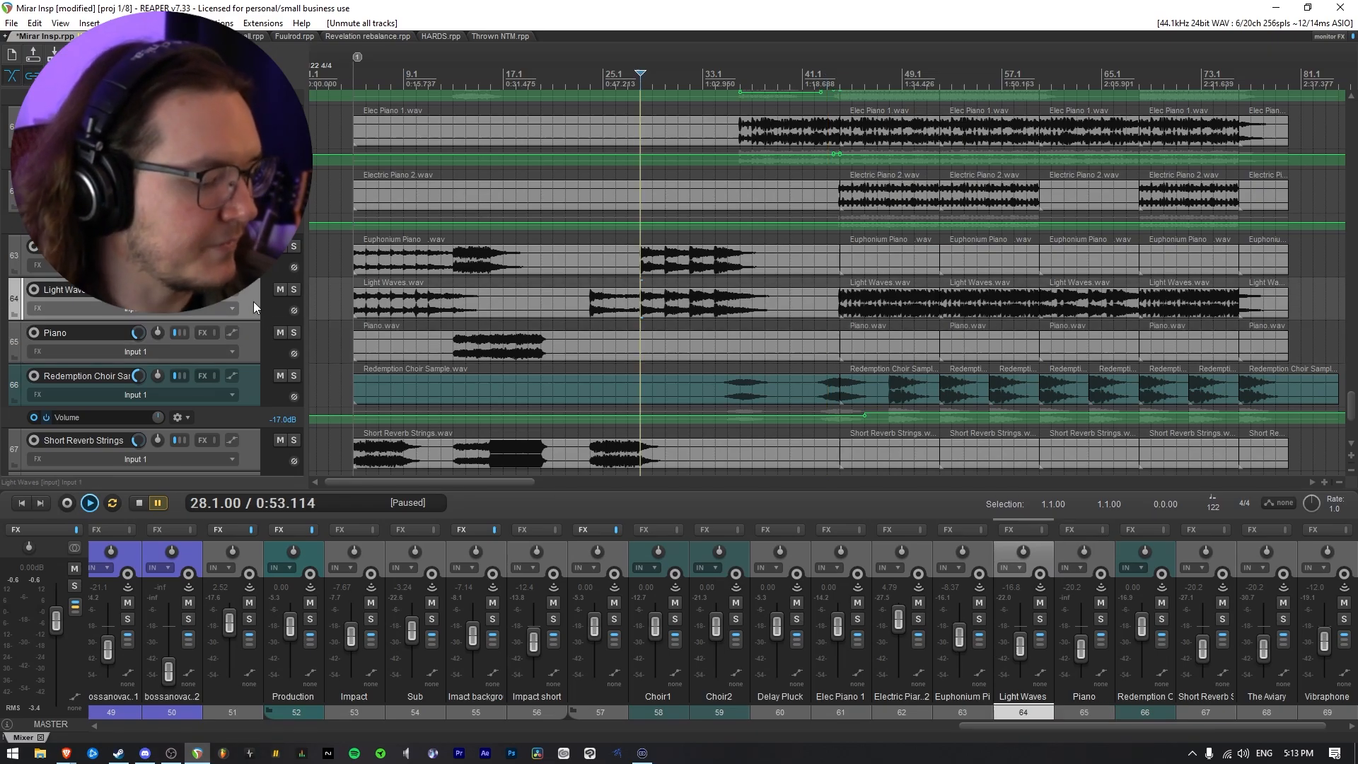
pyautogui.press('v')
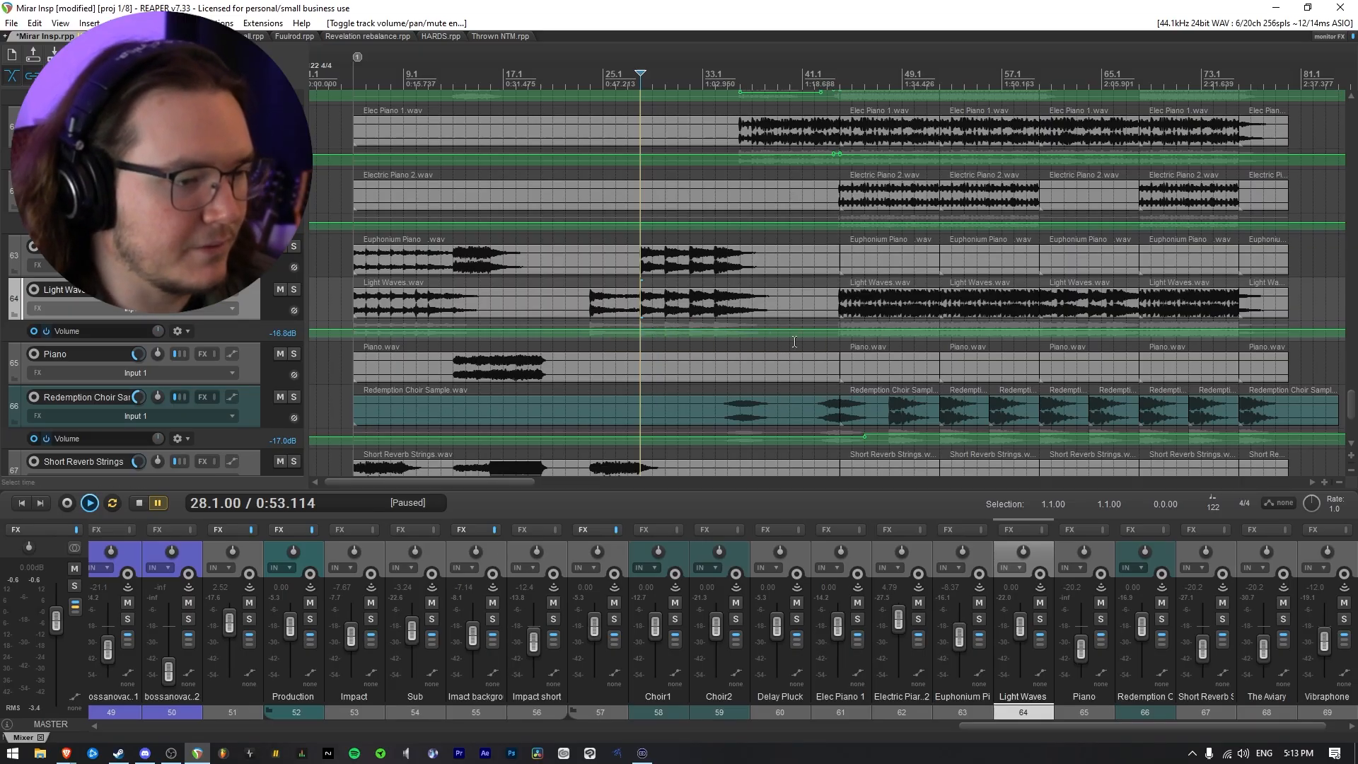
pyautogui.moveTo(791, 336); pyautogui.dragTo(558, 343)
pyautogui.moveTo(705, 338); pyautogui.dragTo(744, 428)
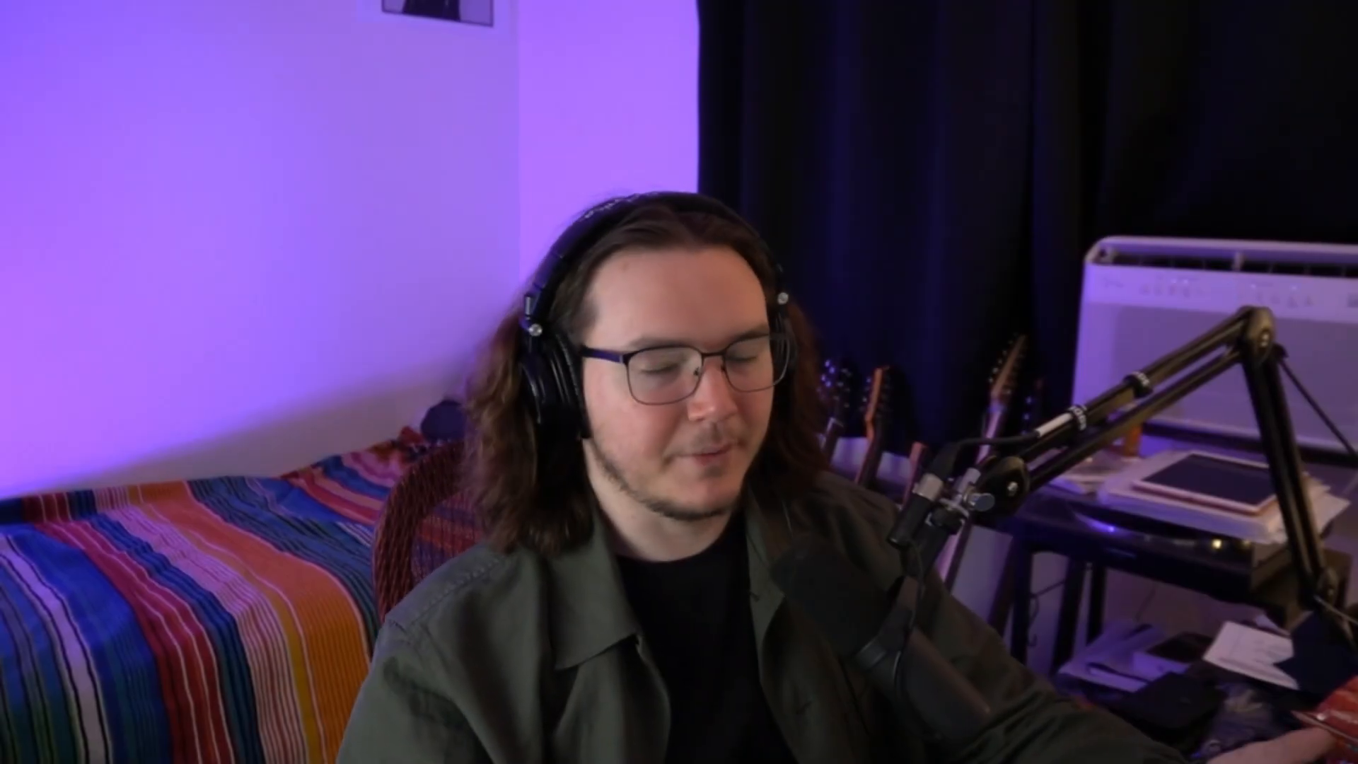